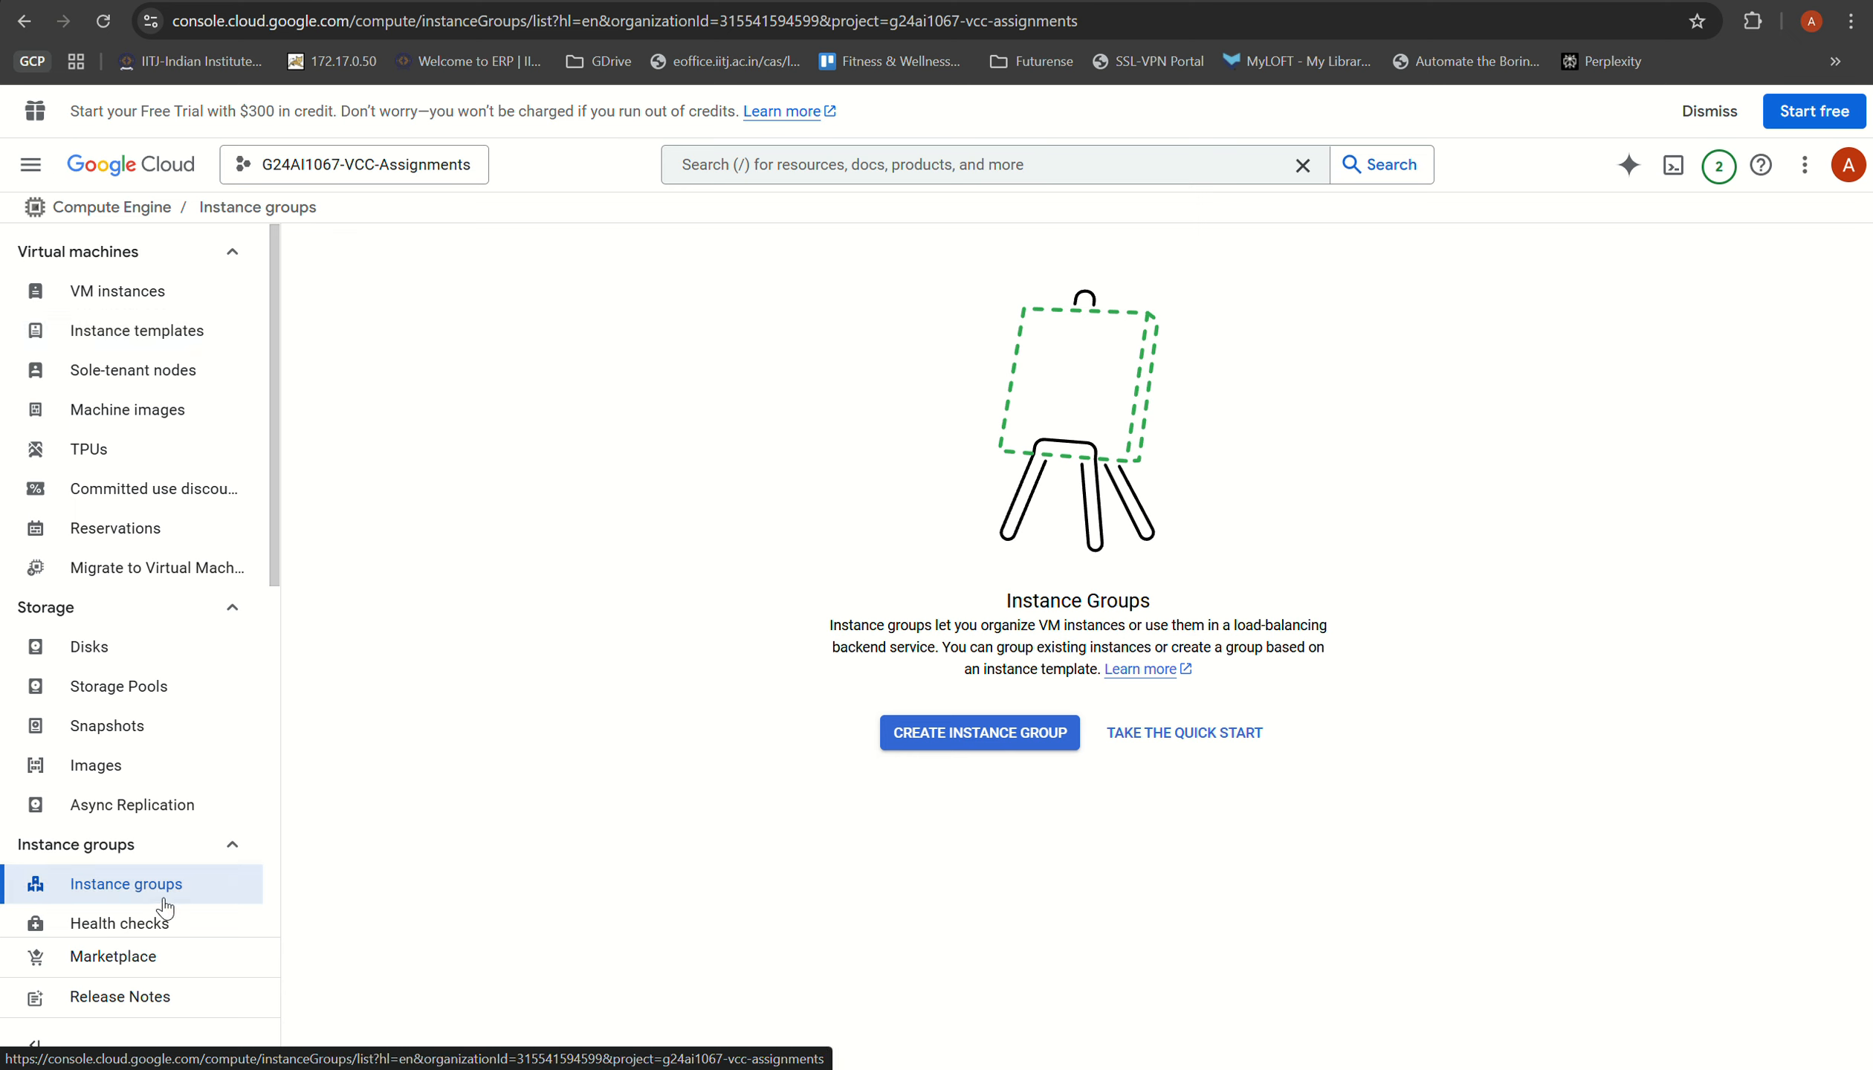
Step: Check the instance templates page, go to the instance groups page and start creating a new instance group
left_click(137, 330)
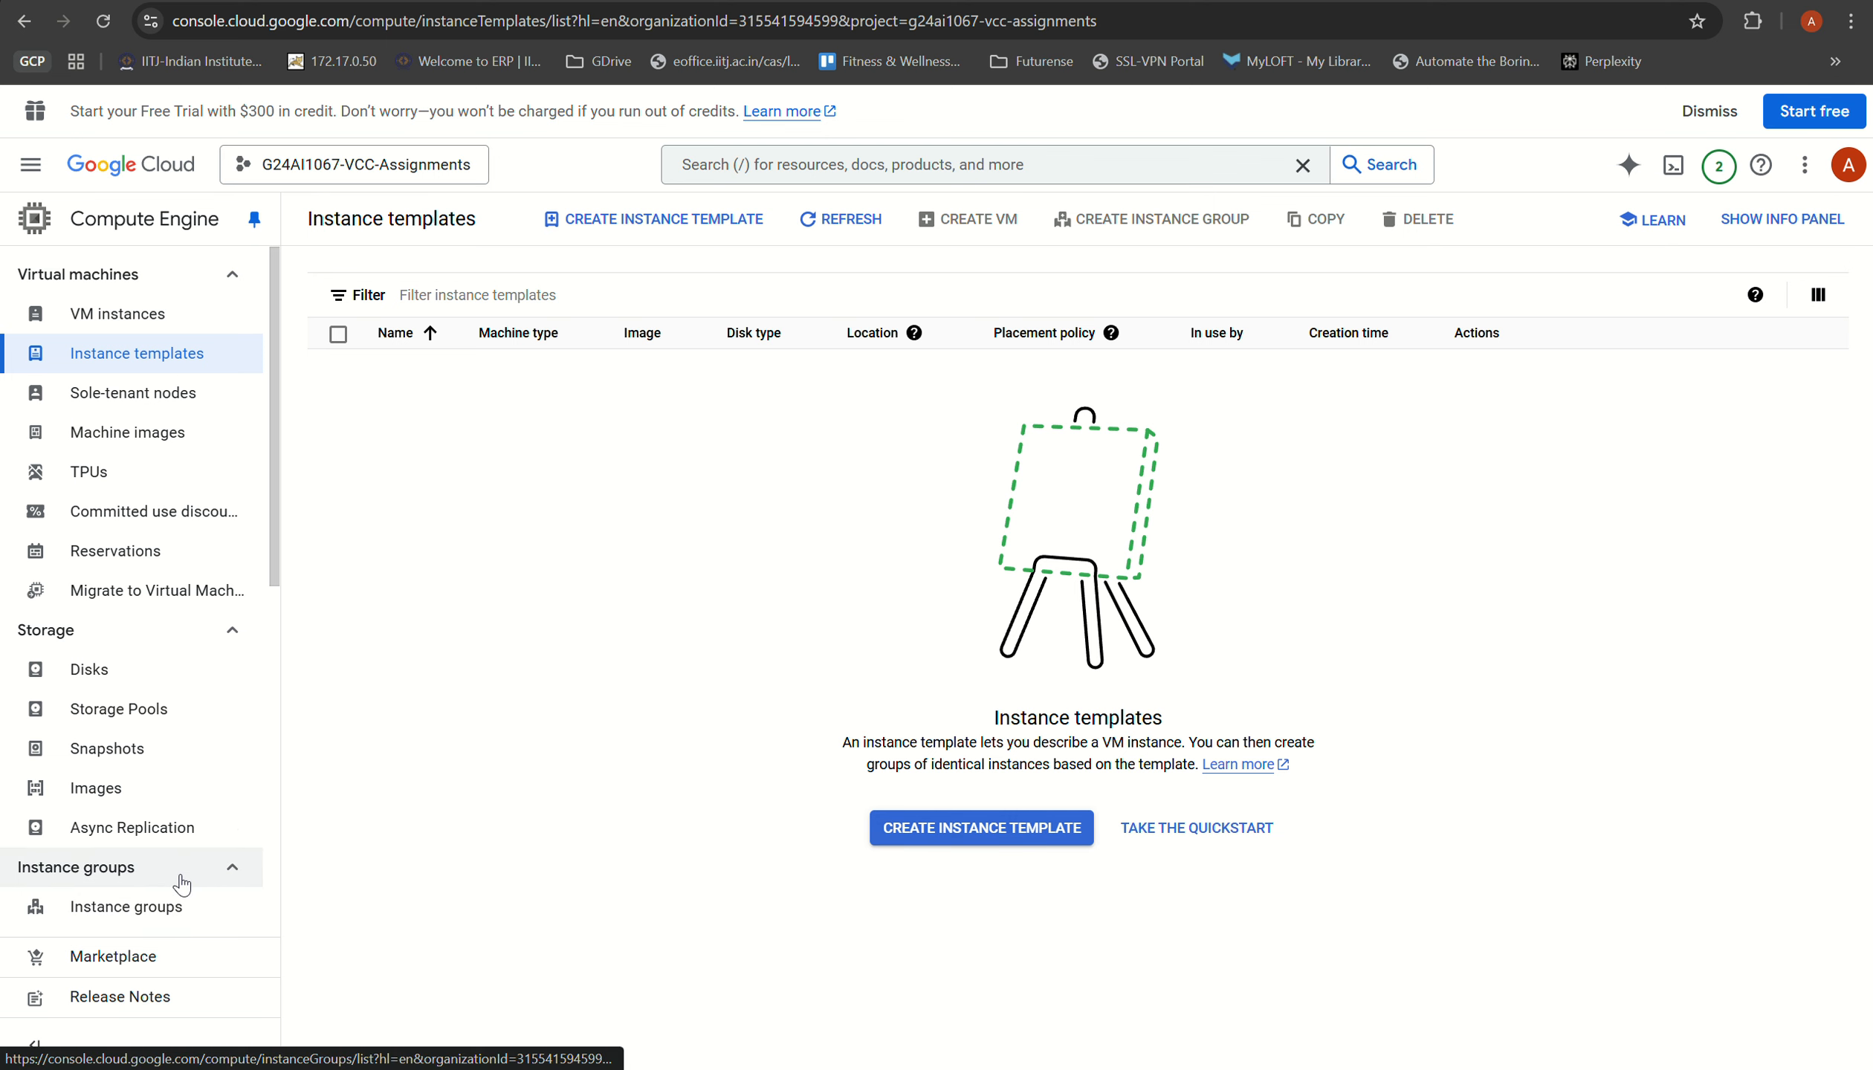
scroll(151, 766, "down", 3)
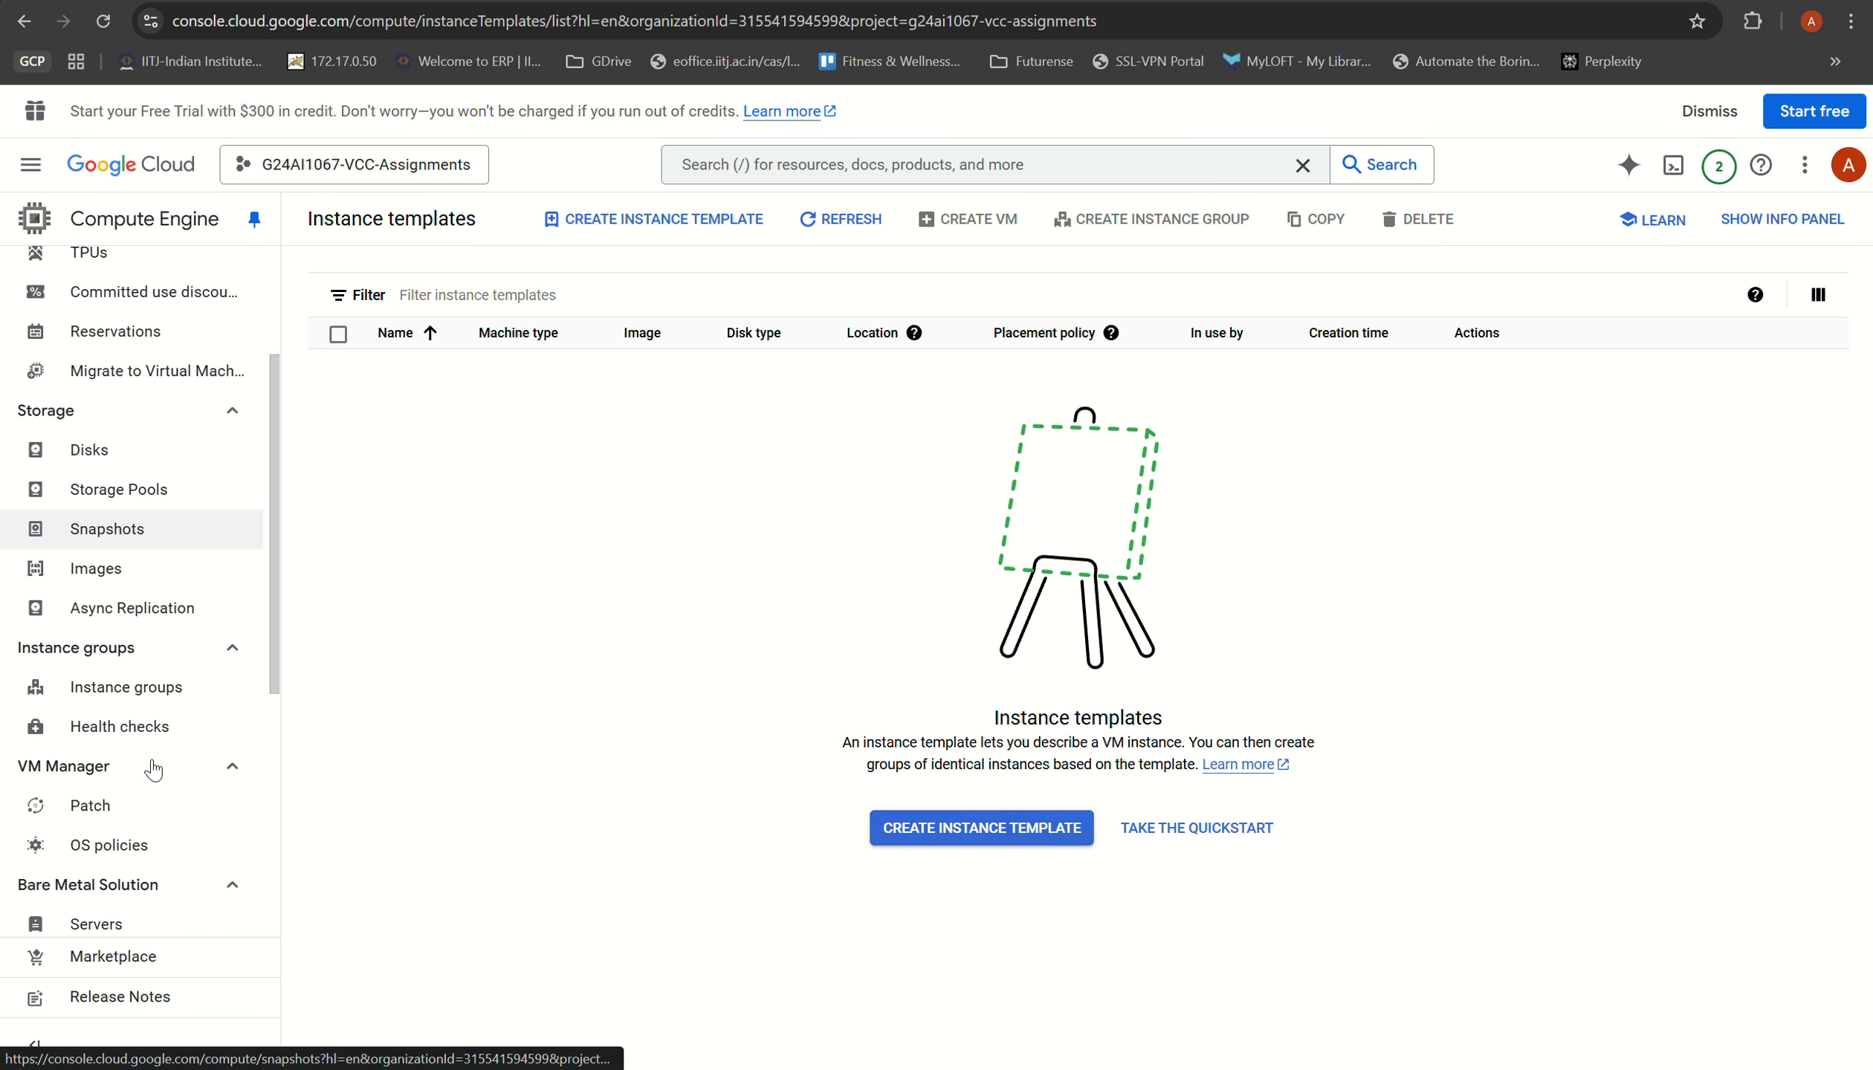
left_click(148, 709)
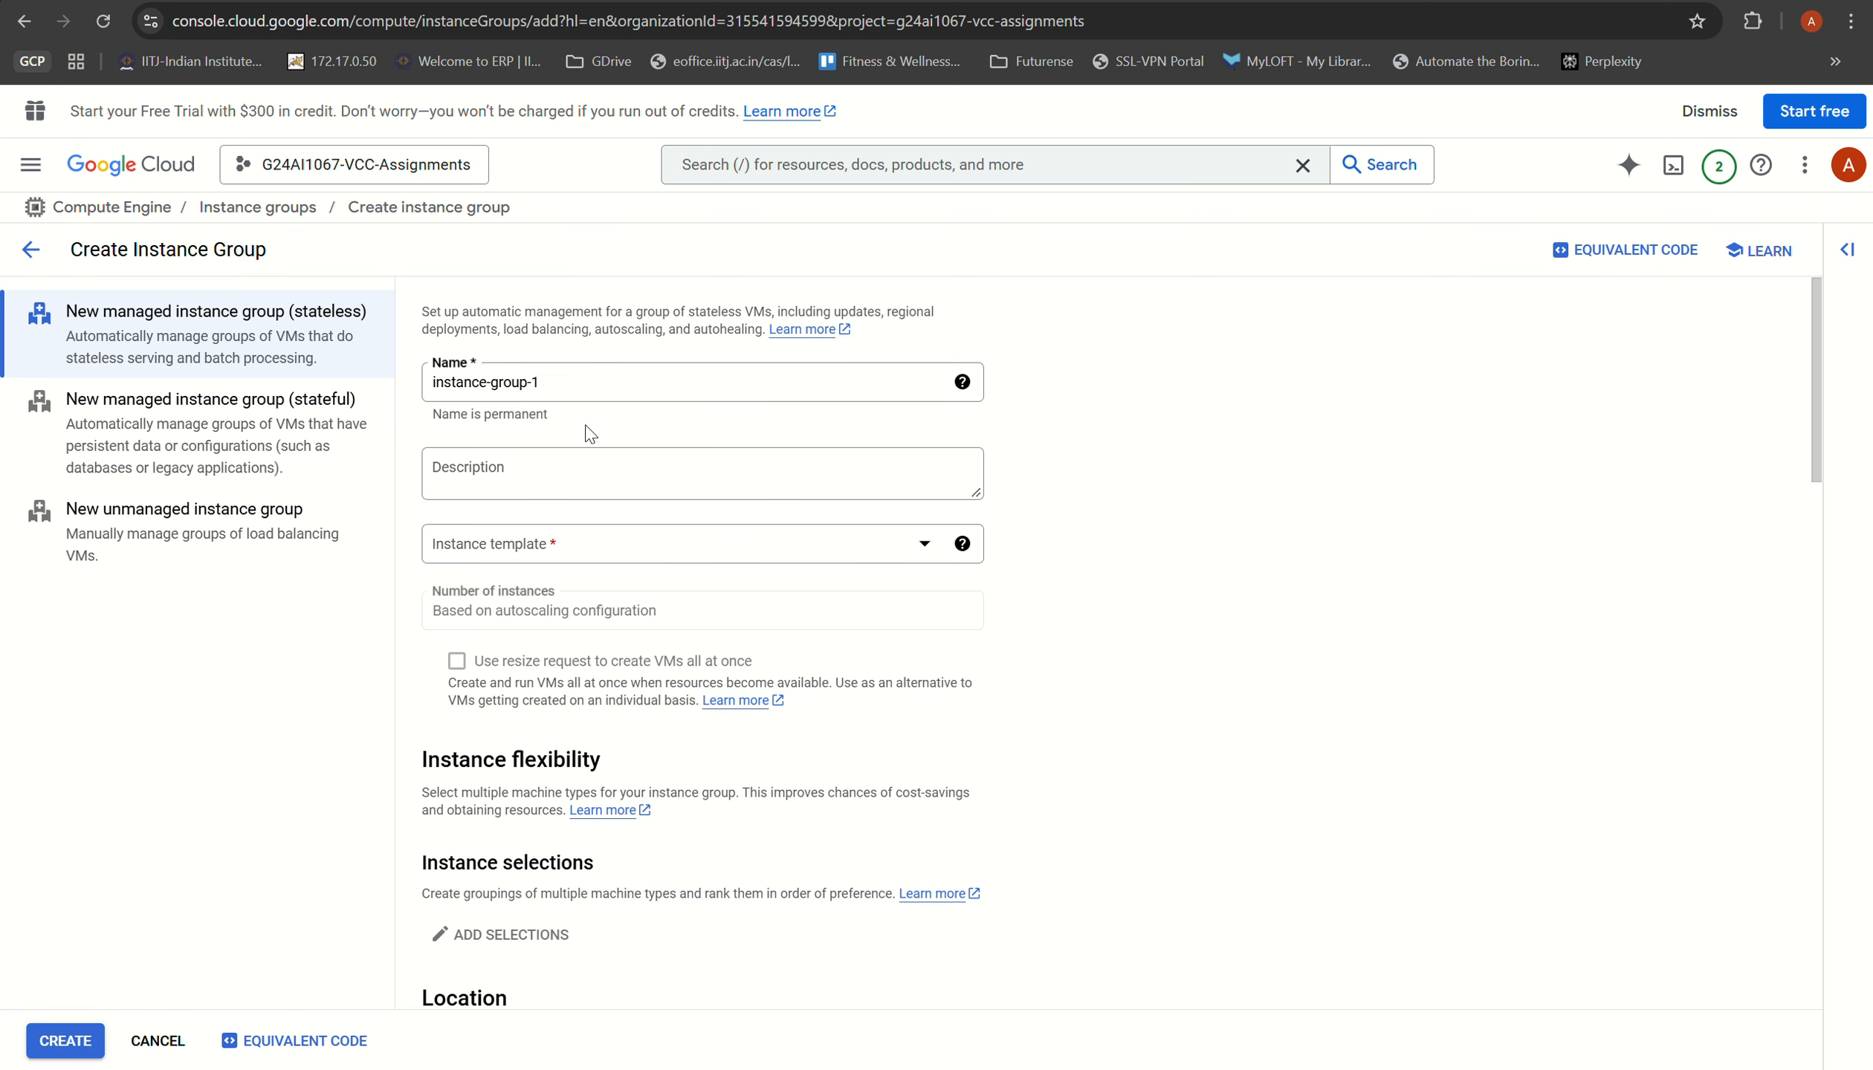
Step: Name the new managed stateless instance group instance-group-autoscaling
left_click_drag(541, 382, 413, 391)
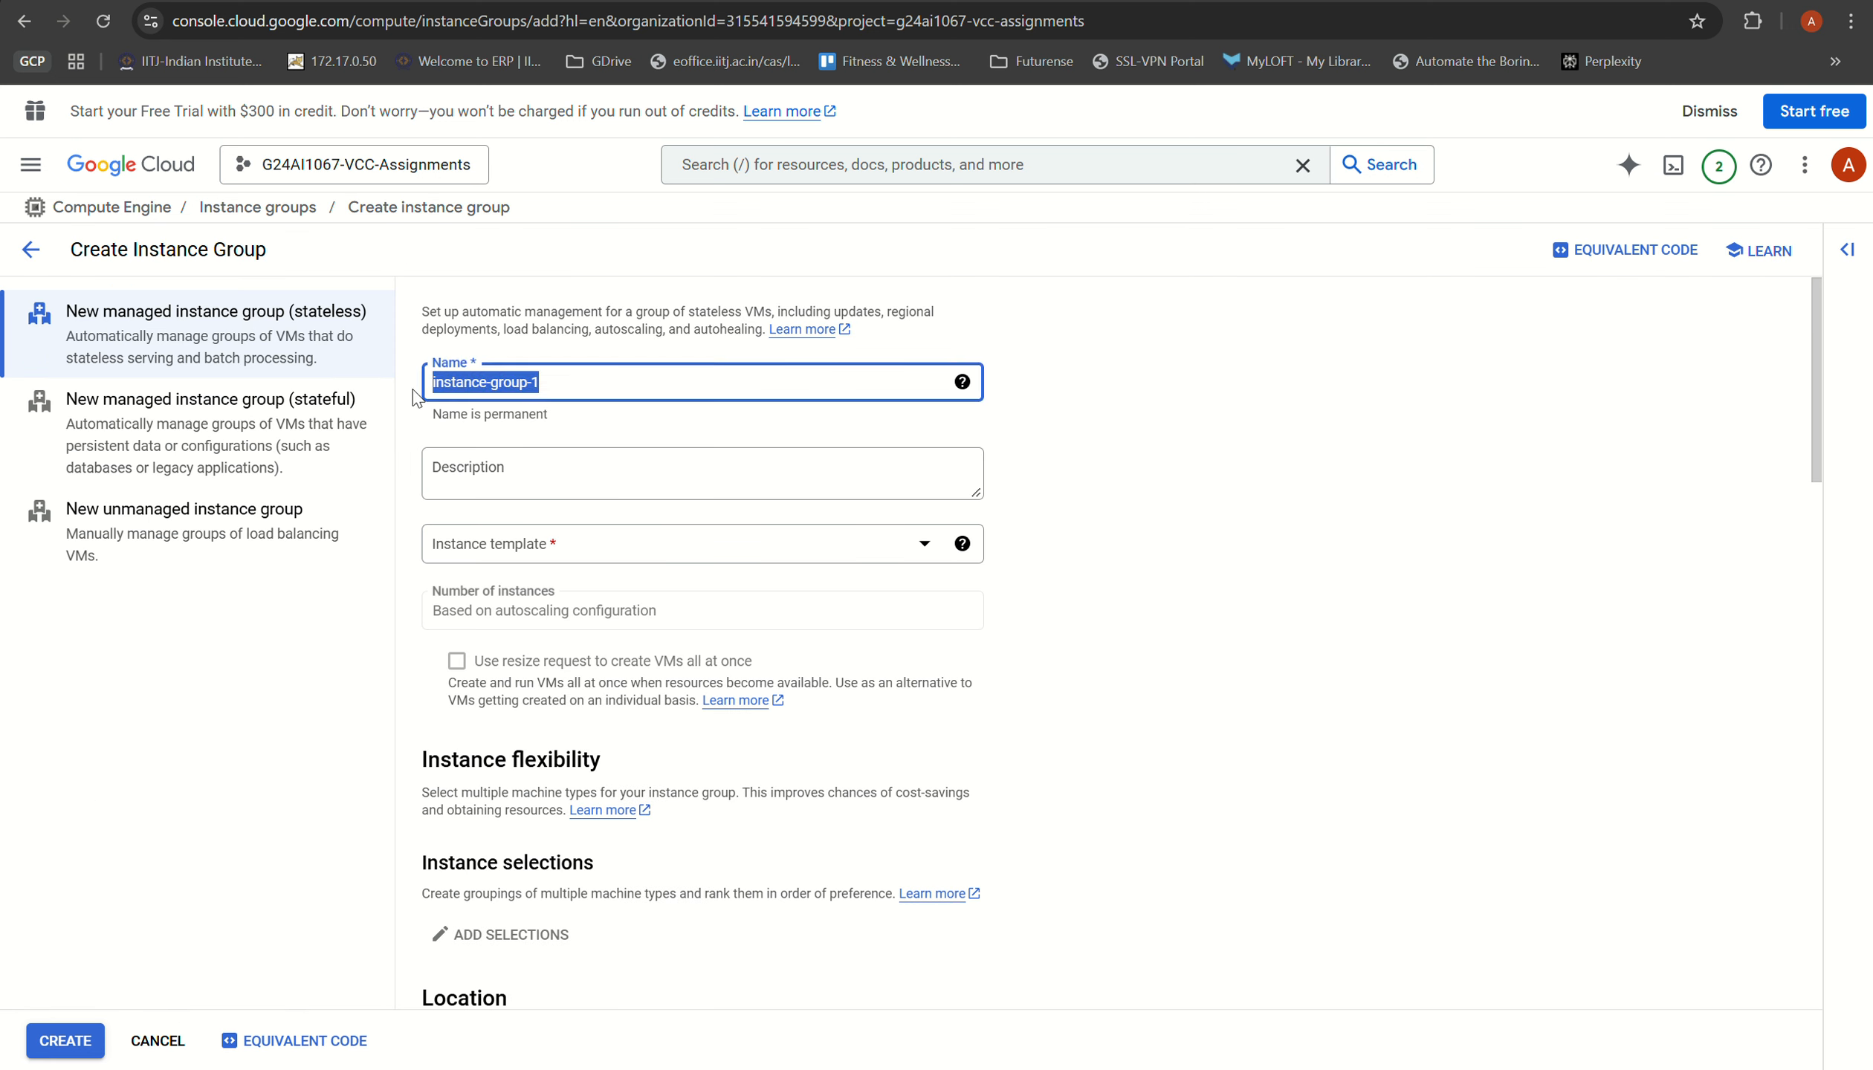
left_click(488, 383)
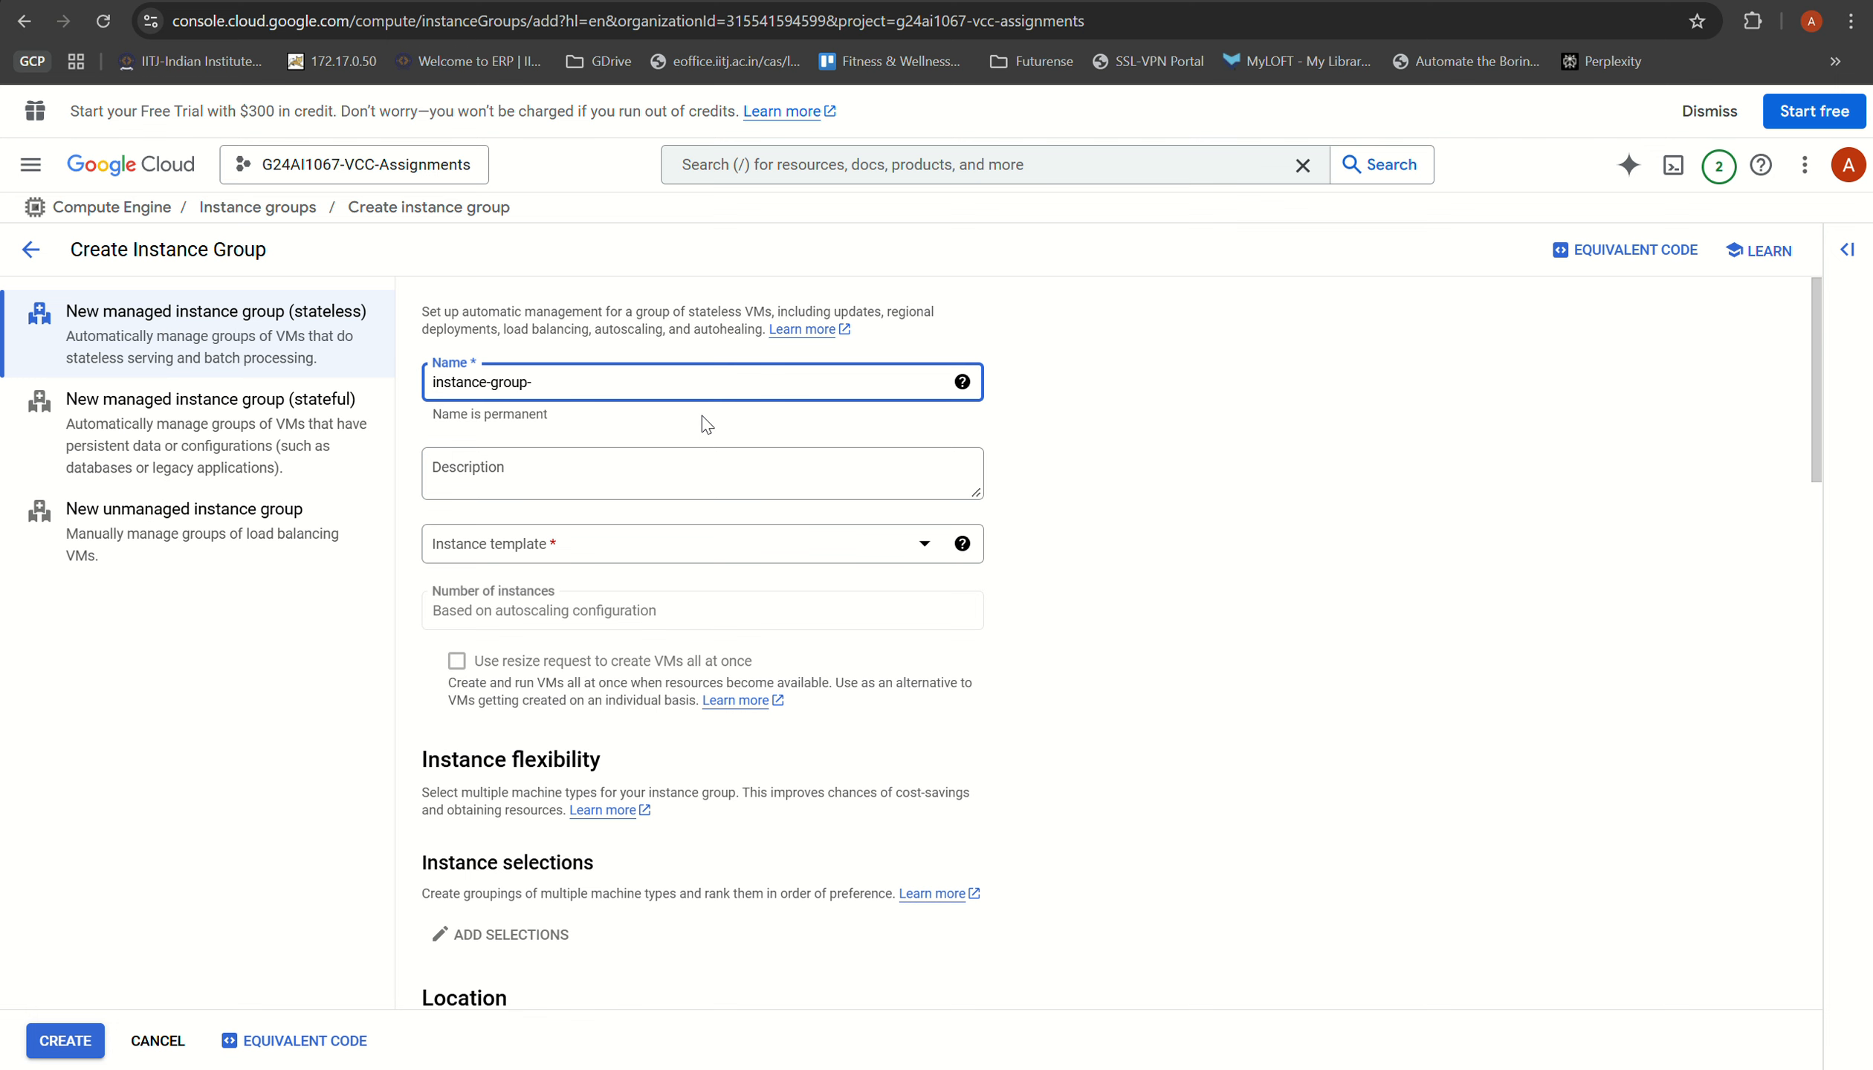
type("tesdt")
key("BackSpace")
key("BackSpace")
type("ting")
key("BackSpace")
left_click(577, 462)
Step: Start a new instance template for the group and set its location to Regional in us-central1 (Iowa)
left_click(574, 550)
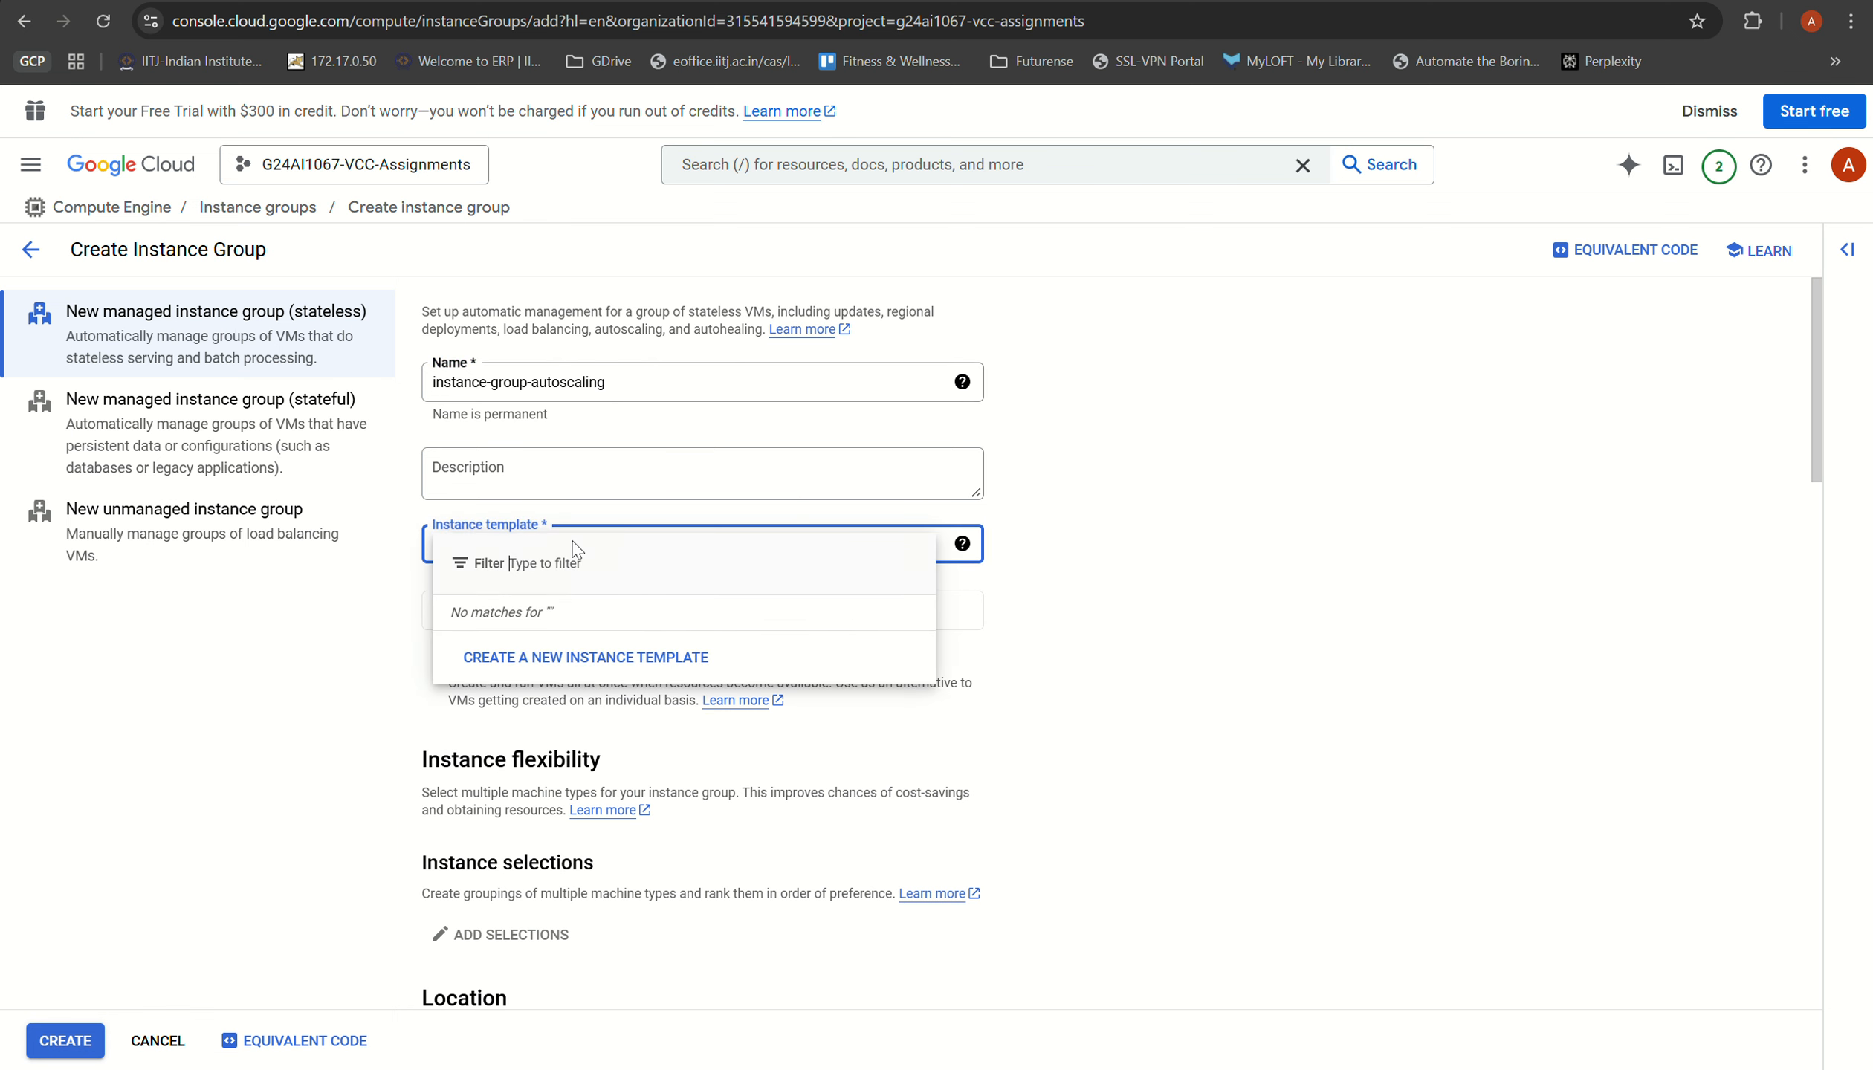
left_click(586, 658)
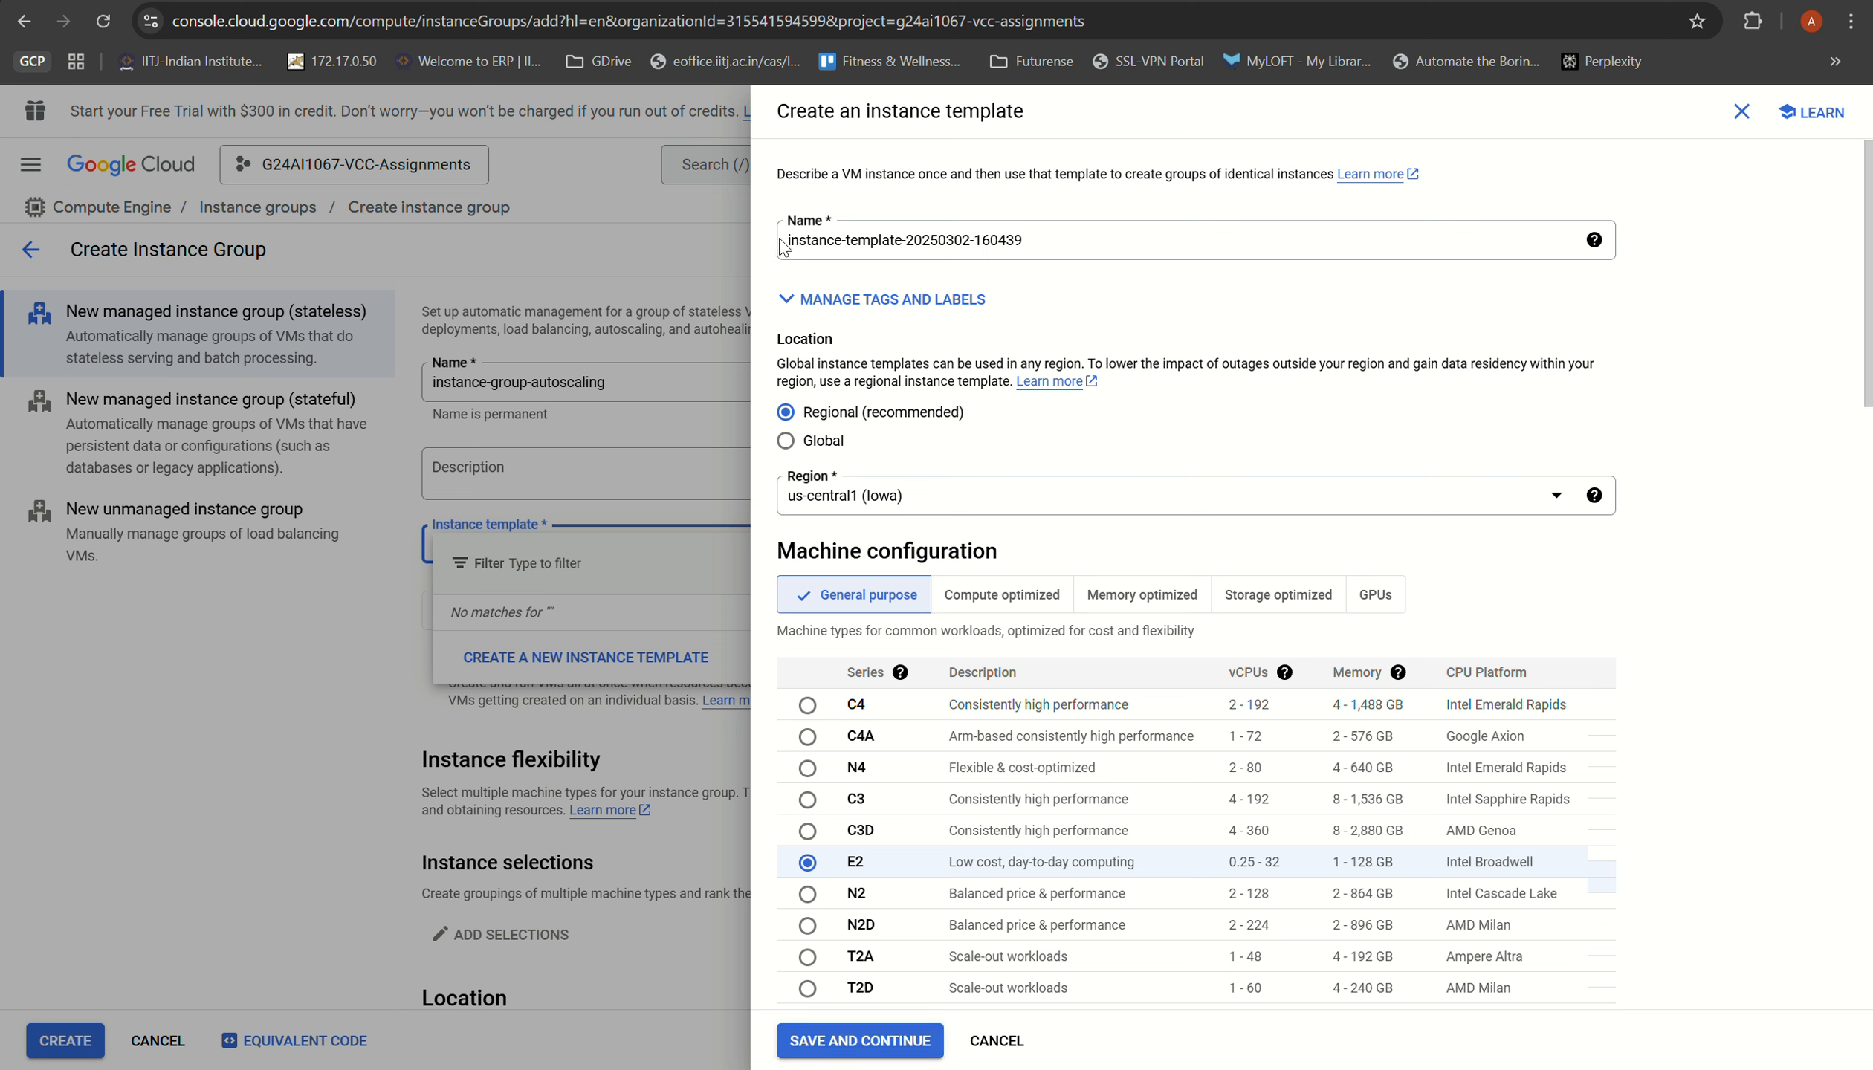
triple_click(1072, 238)
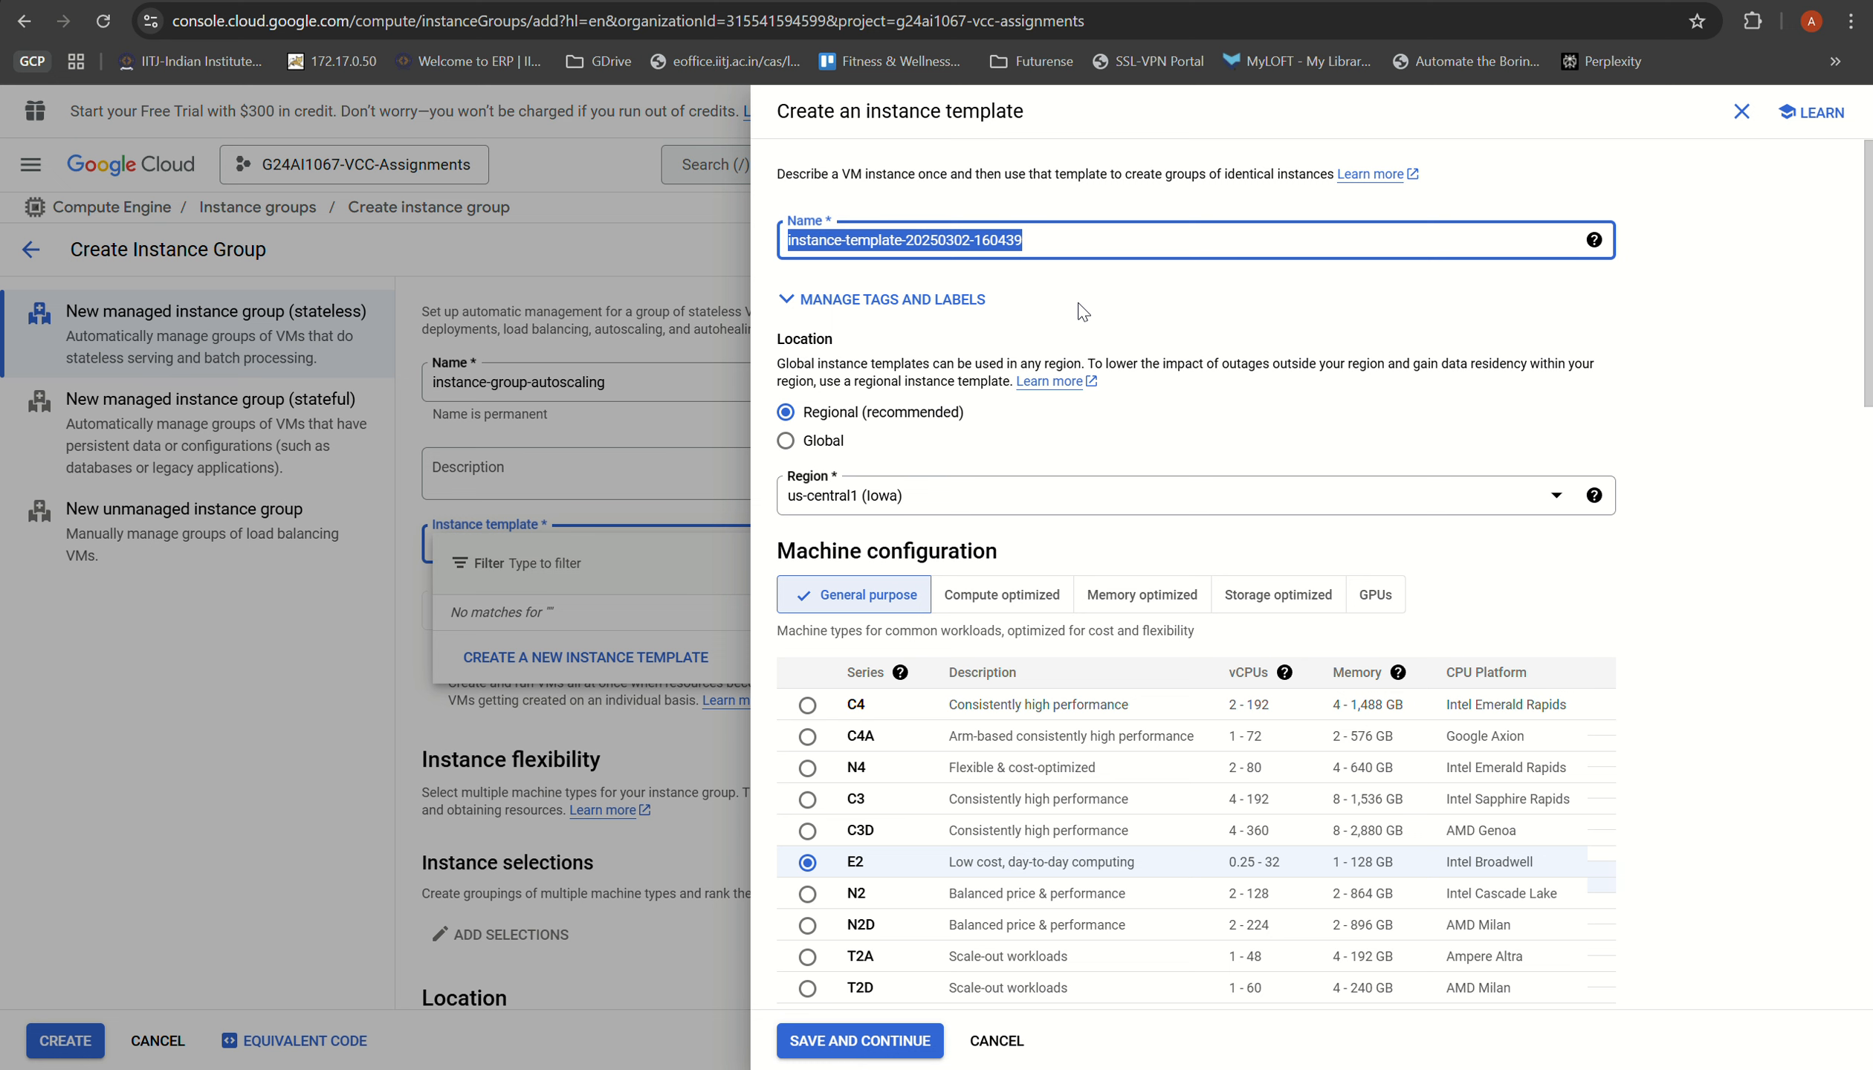
scroll(1070, 297, "down", 1)
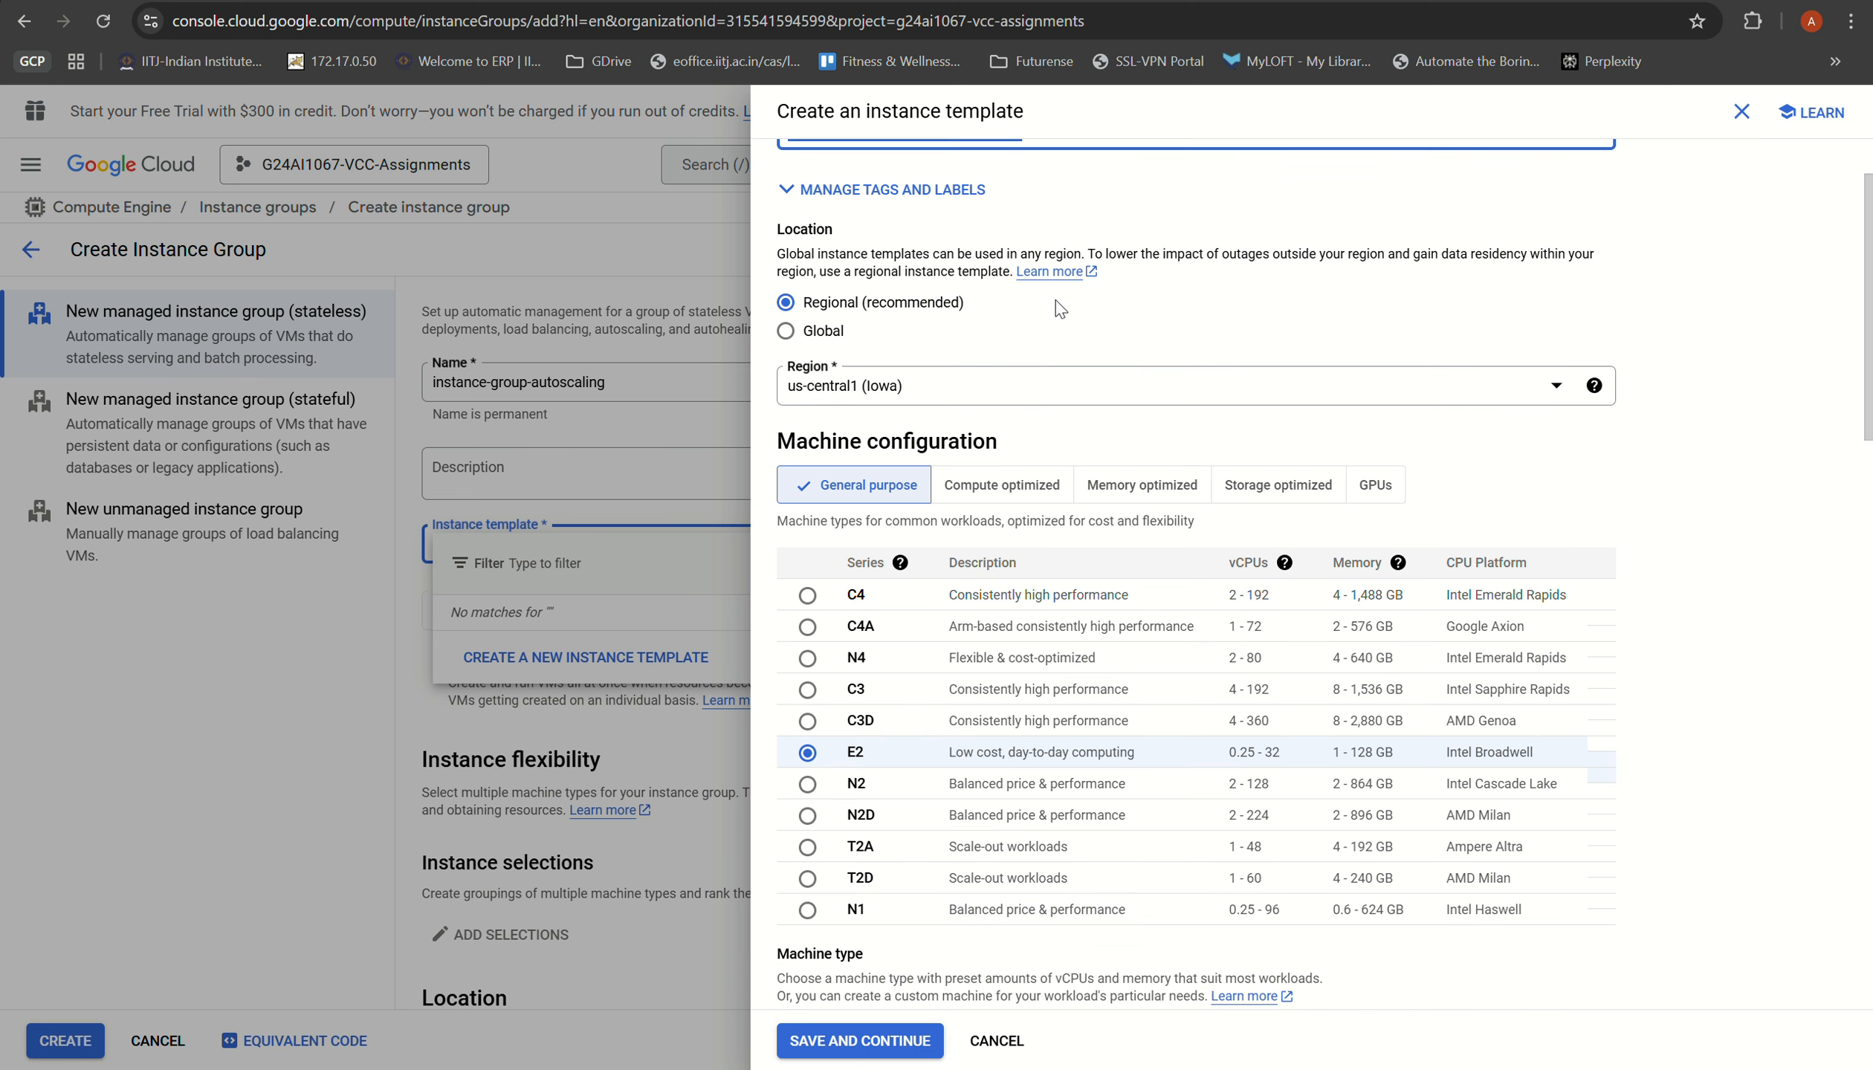
left_click(823, 332)
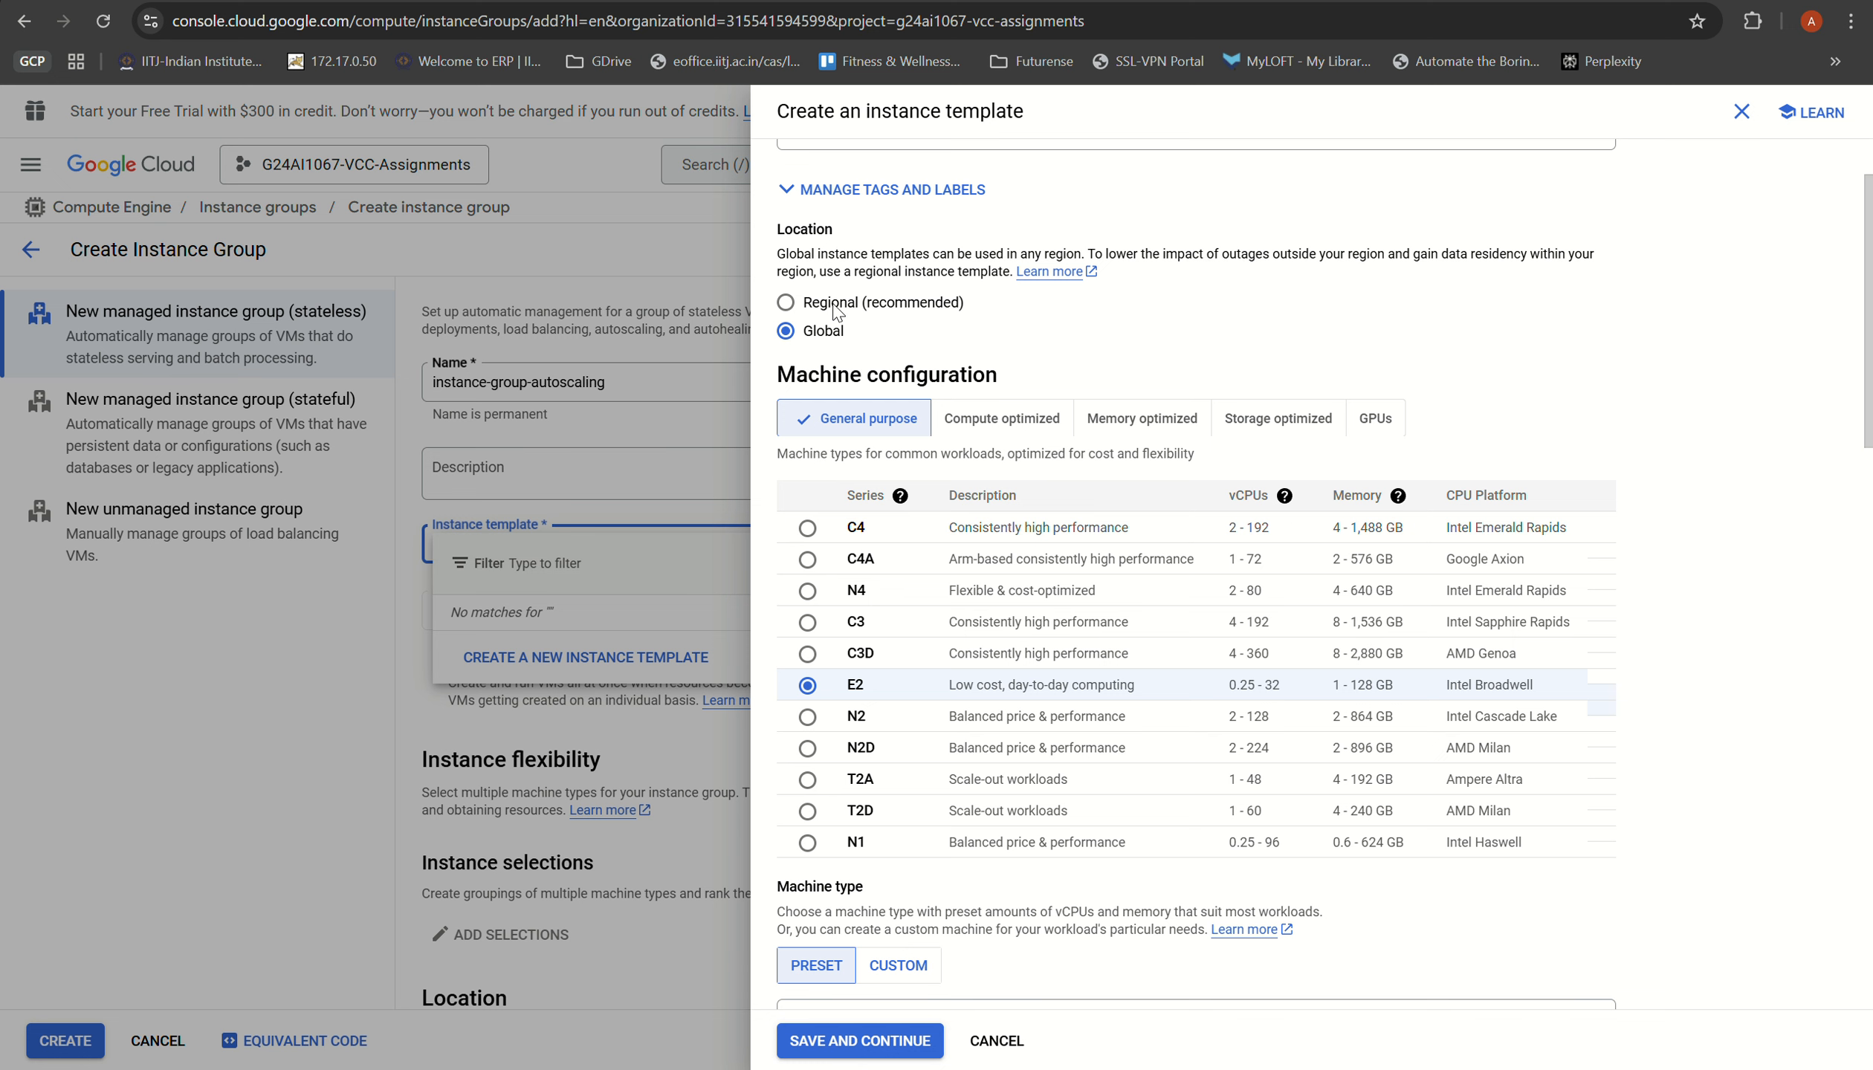
left_click(878, 304)
left_click(939, 389)
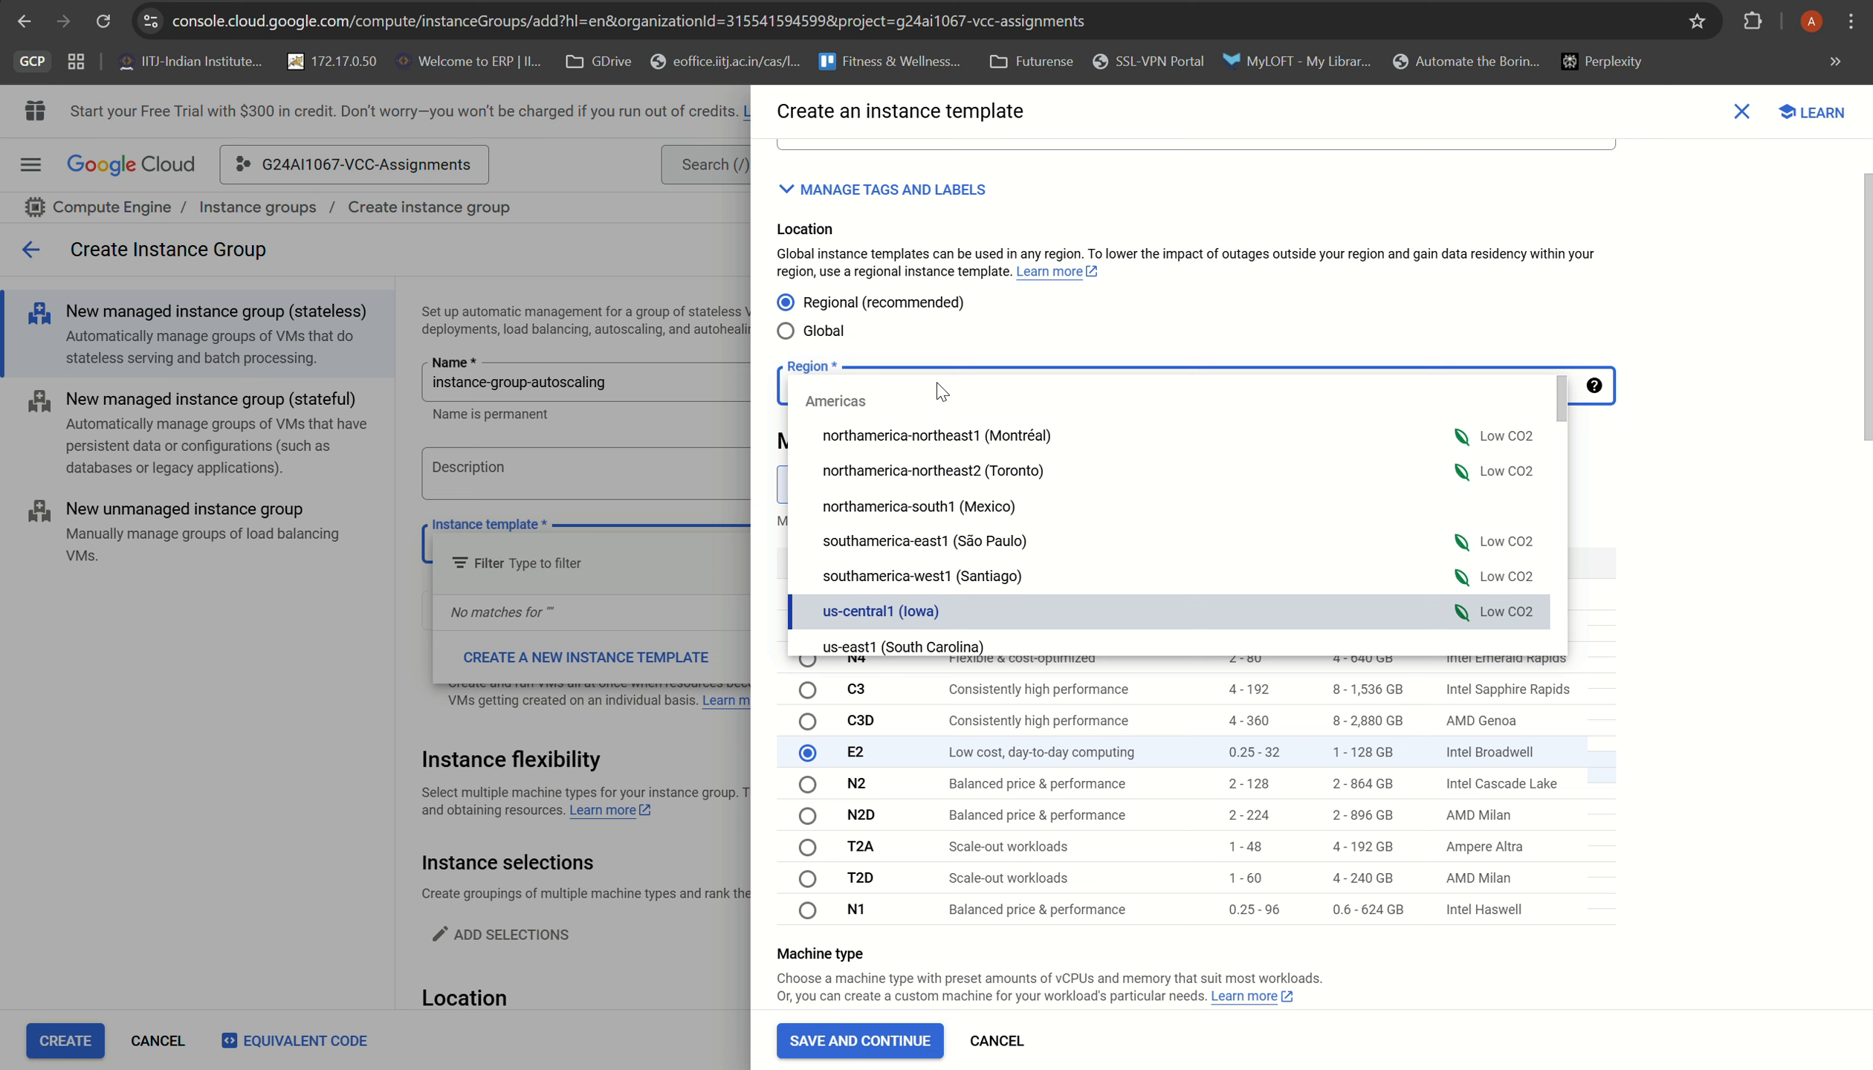
left_click(953, 615)
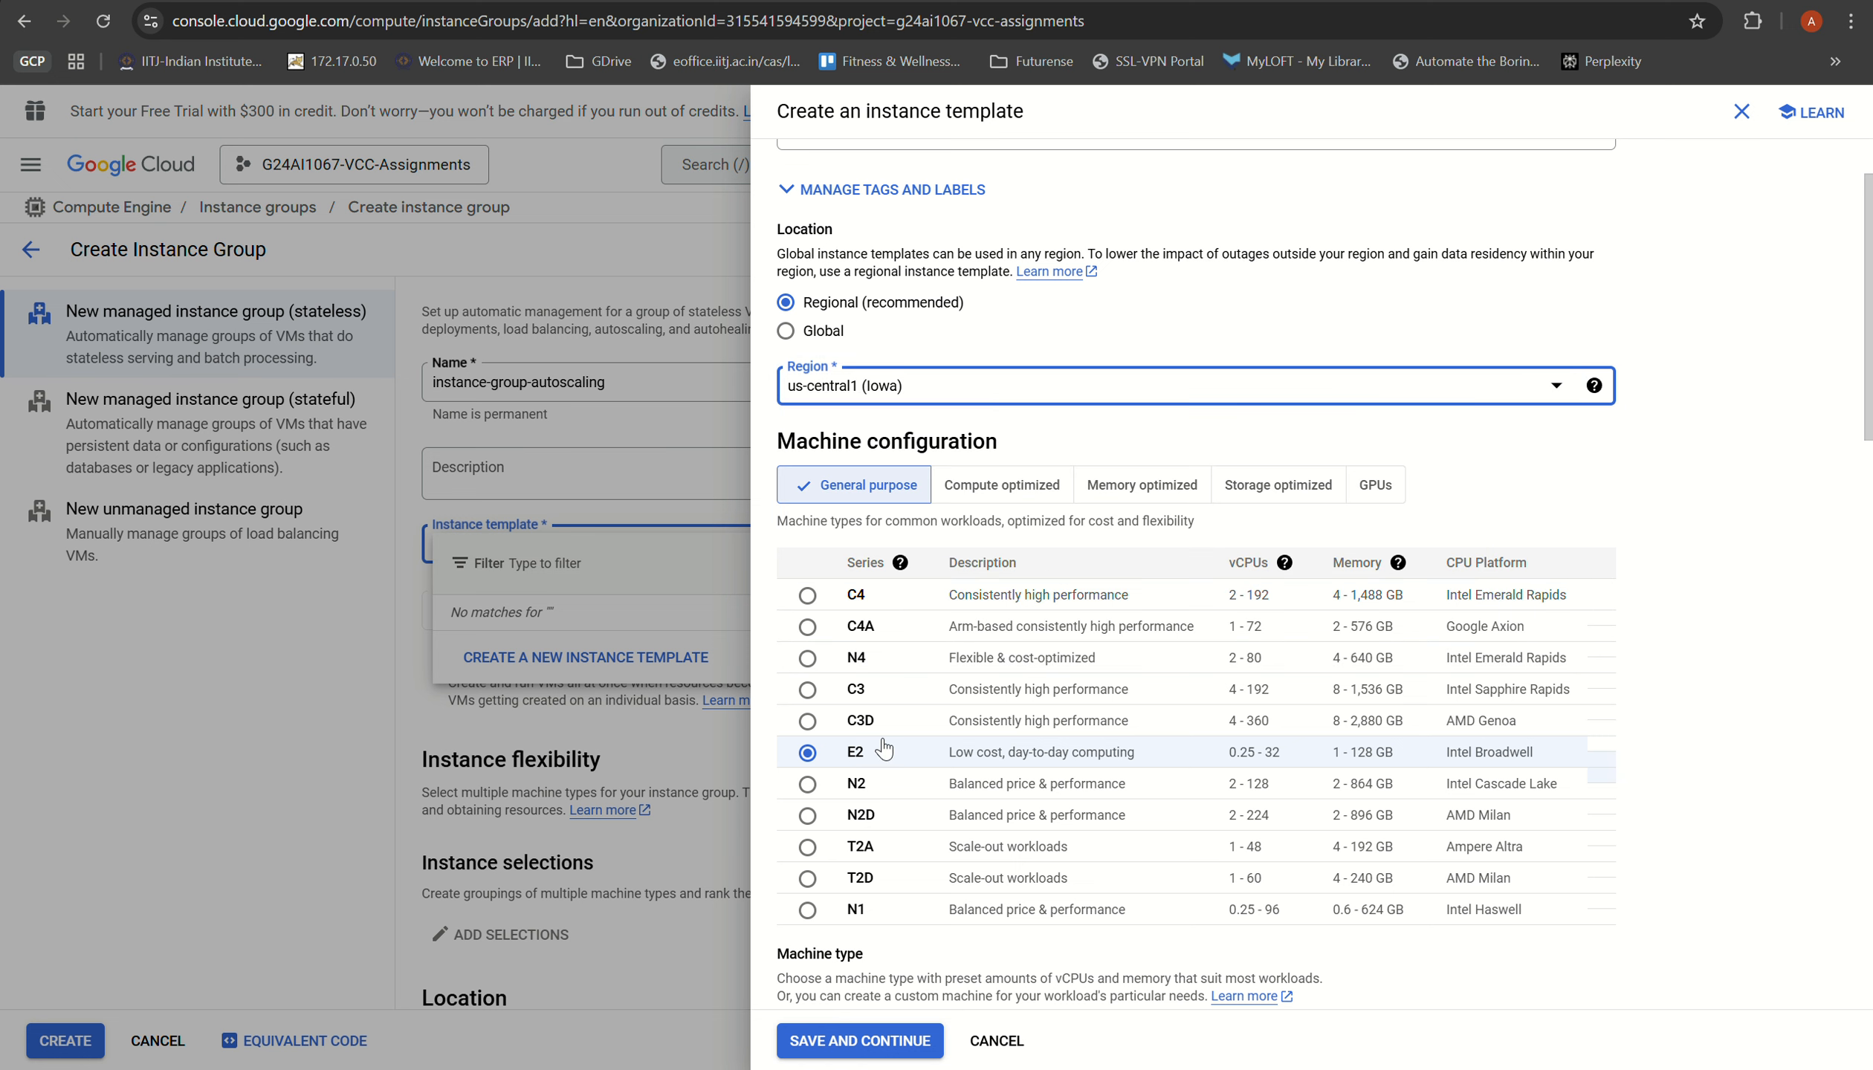
Step: Allow HTTP and HTTPS traffic in the instance template's firewall settings
scroll(877, 565, "down", 1)
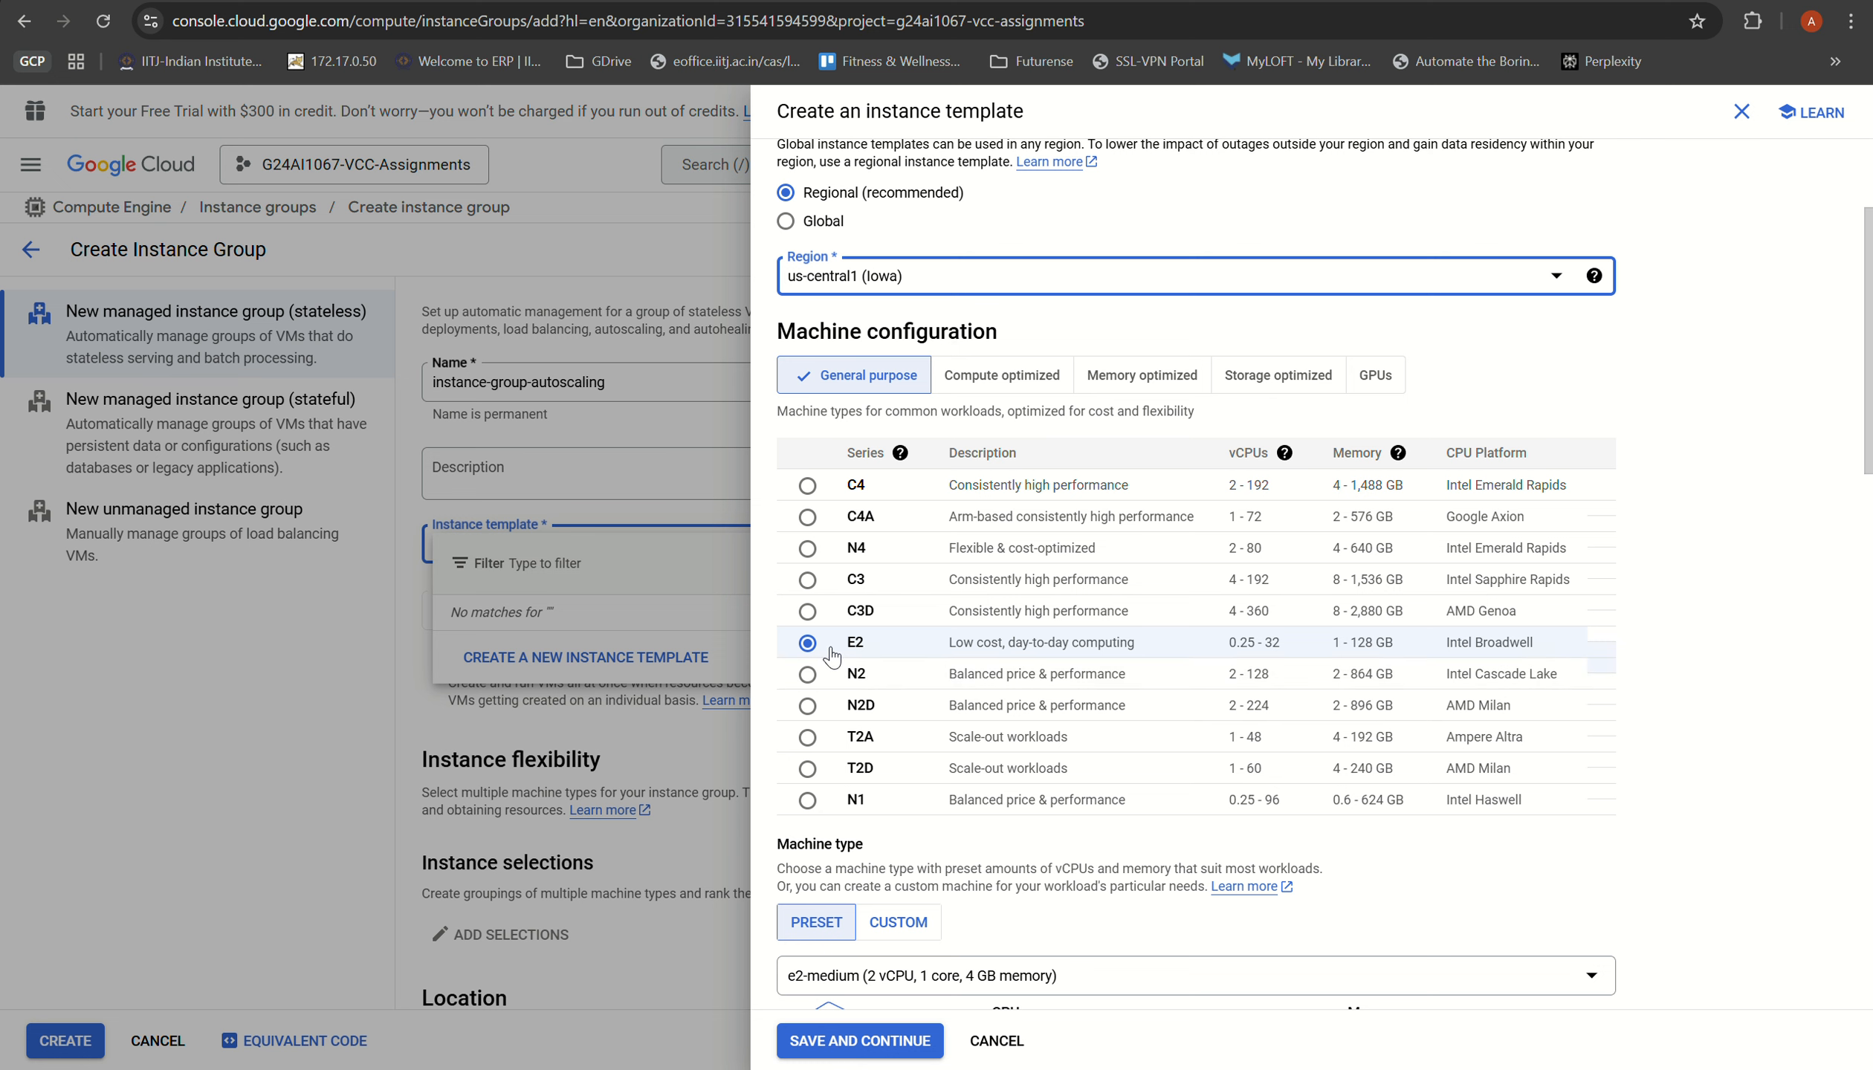
scroll(832, 657, "down", 4)
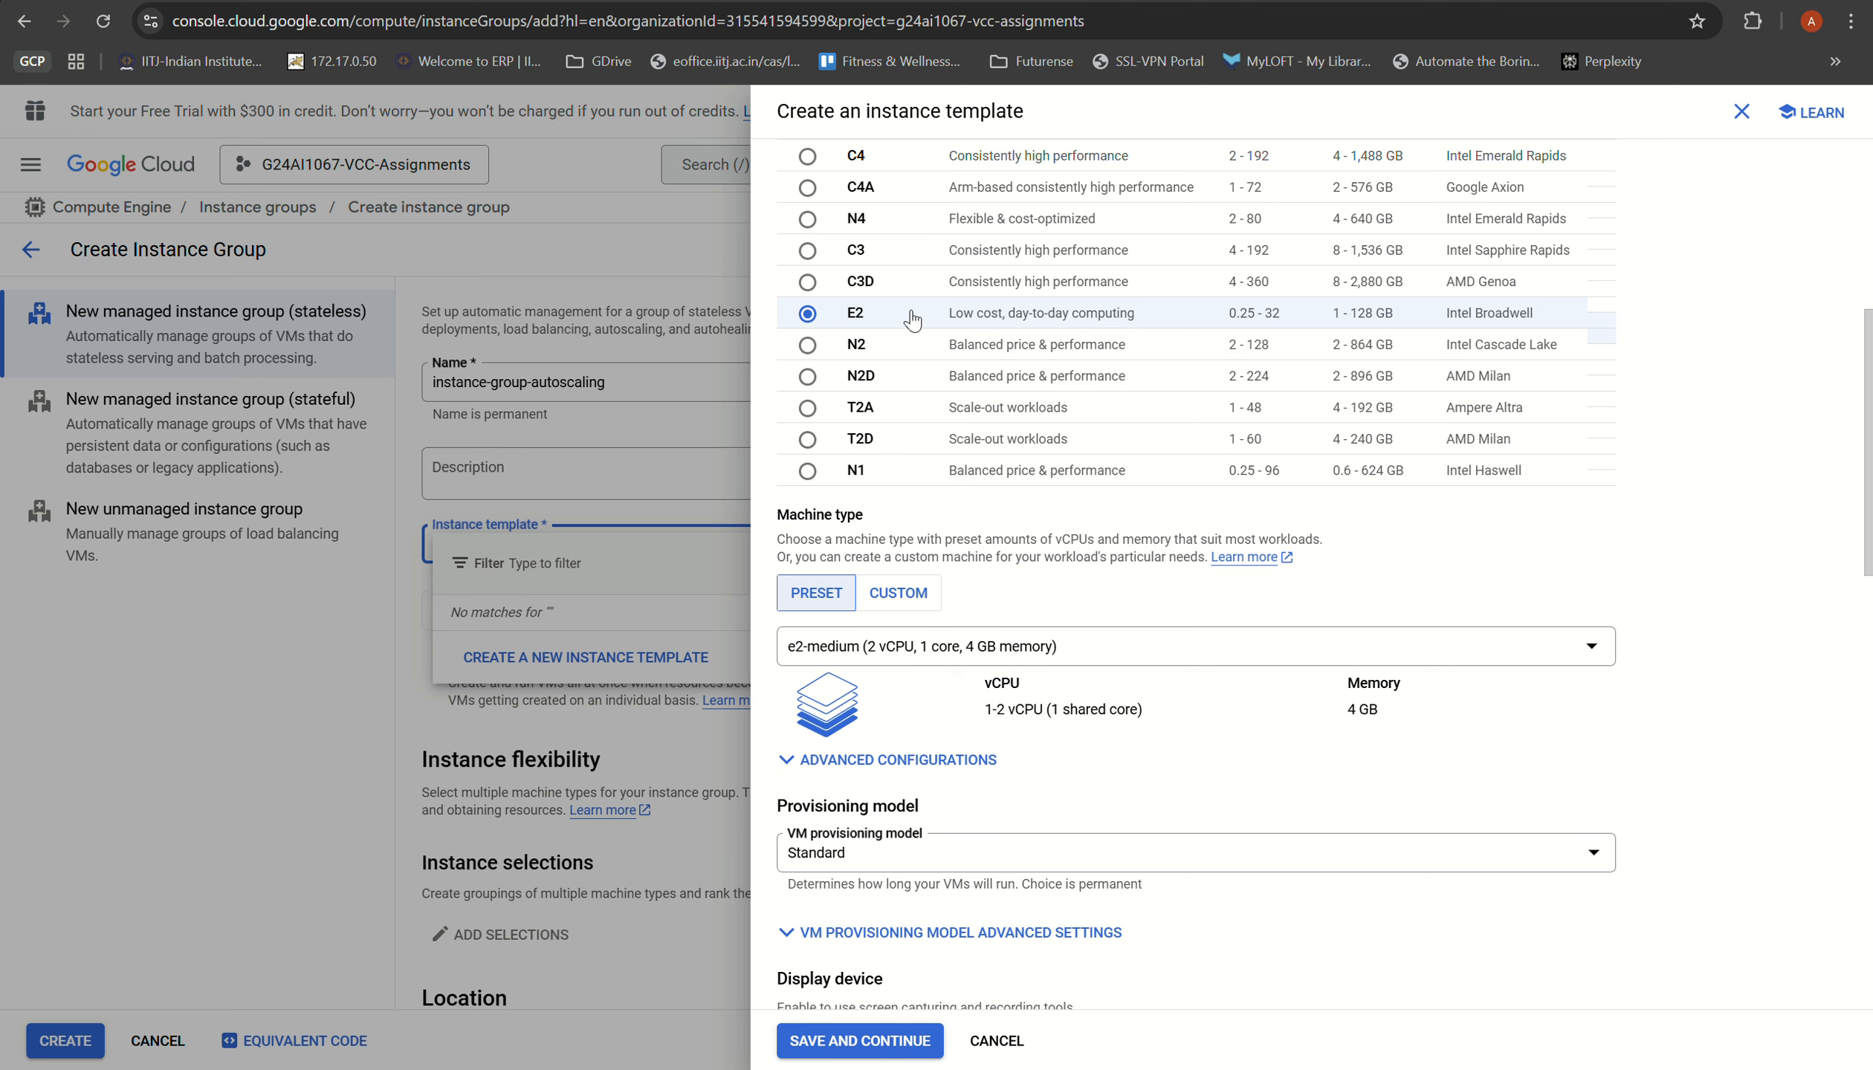
scroll(991, 554, "down", 3)
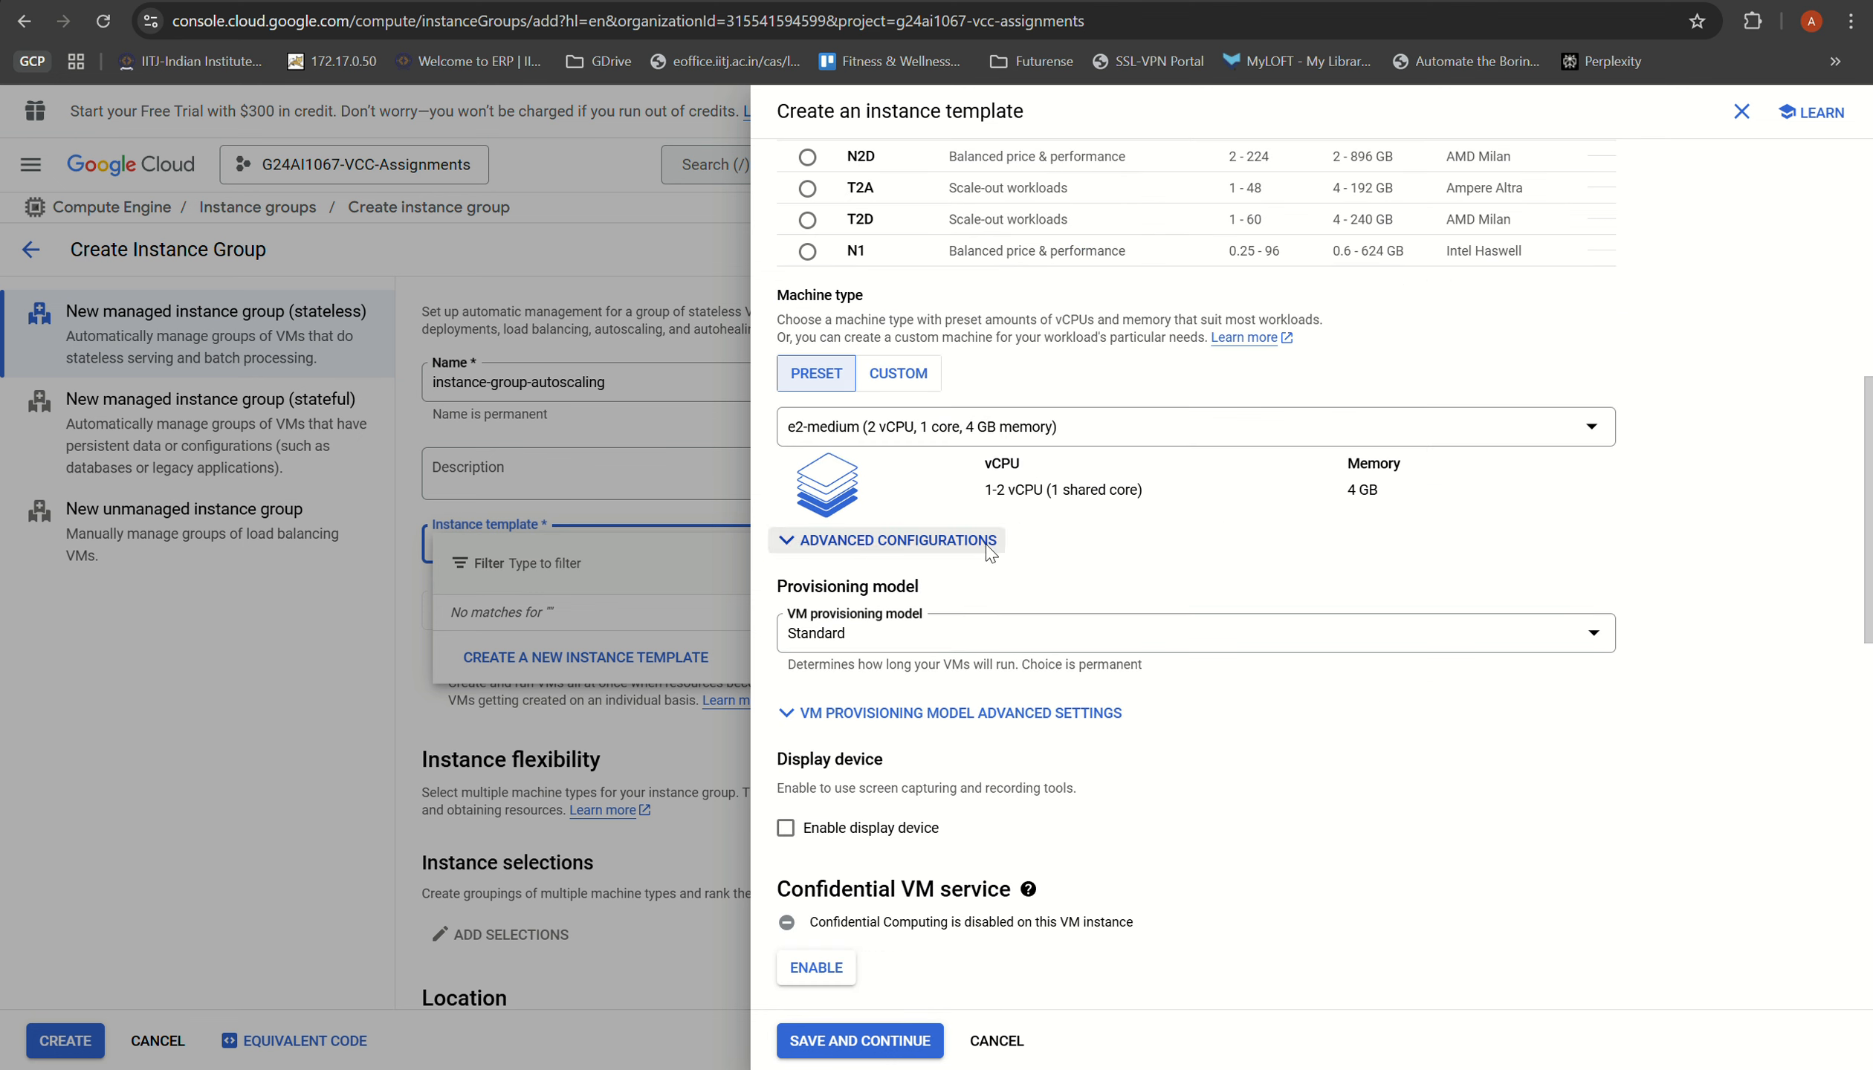
scroll(991, 554, "down", 13)
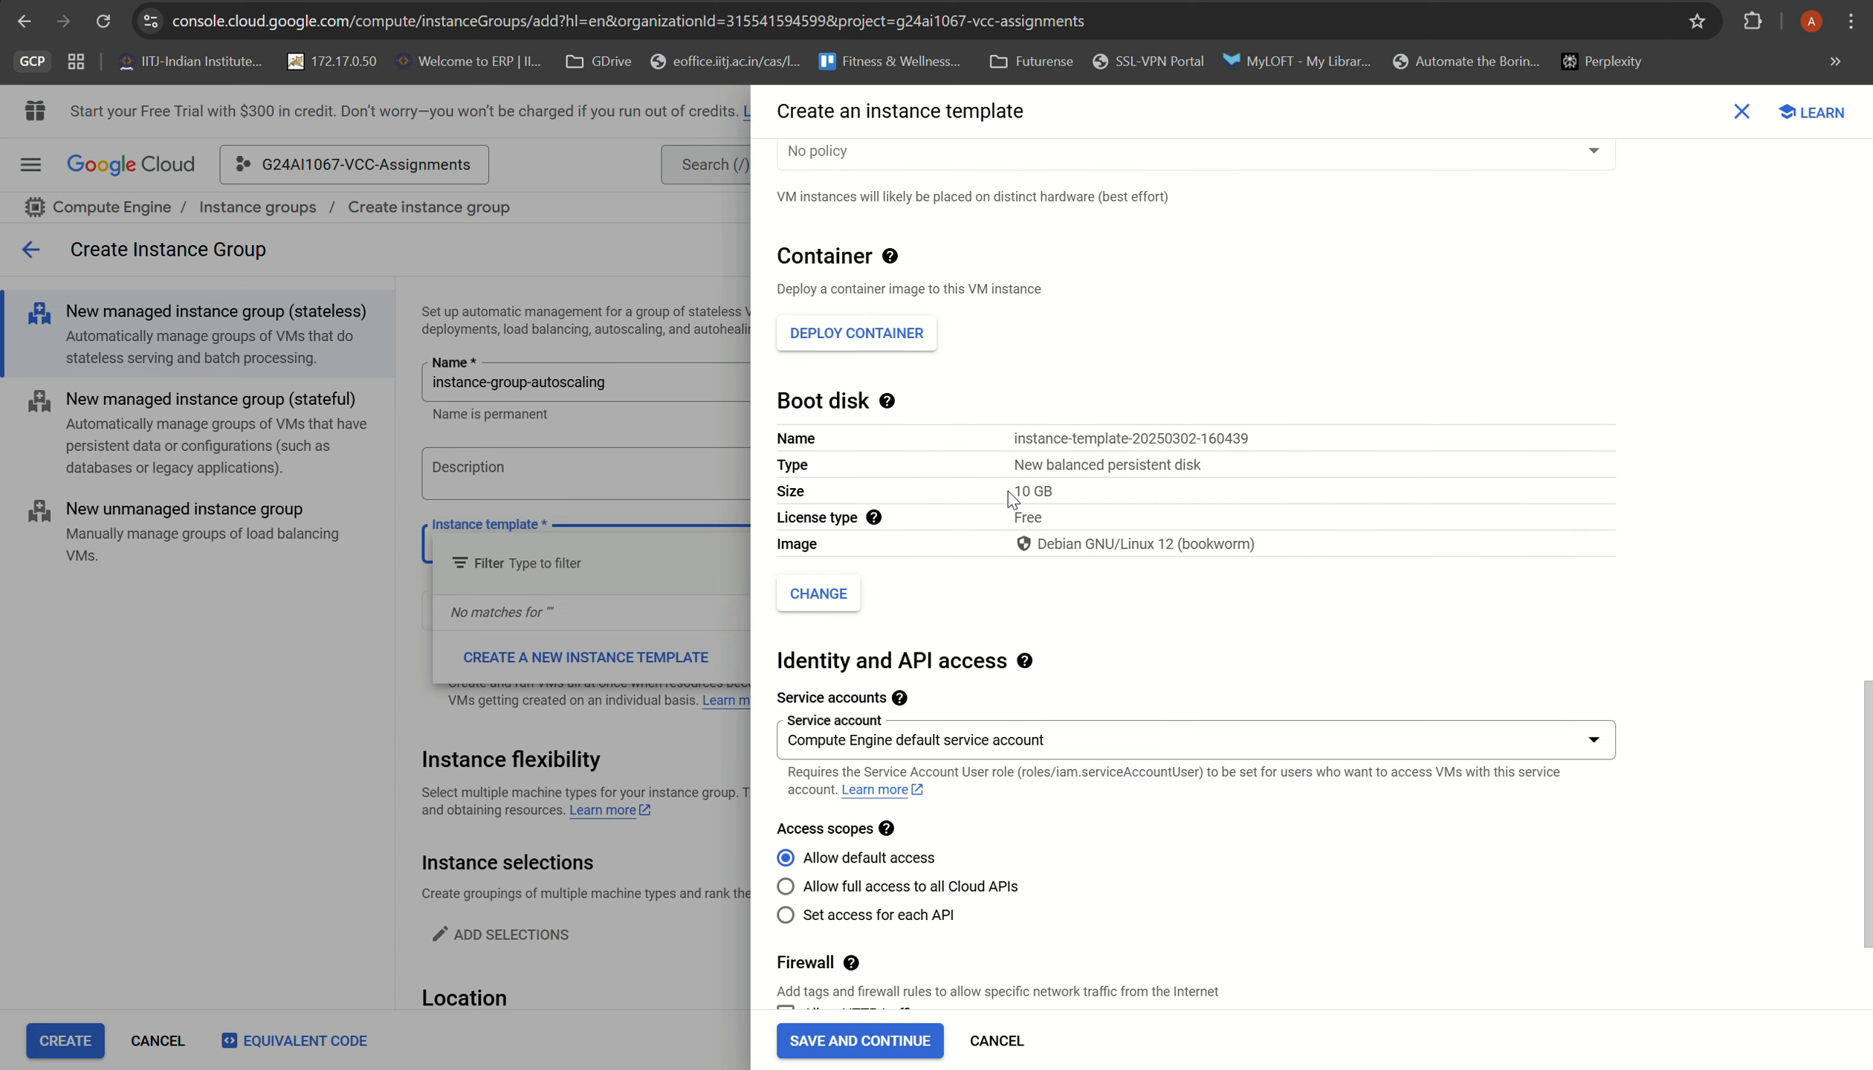
scroll(1009, 492, "down", 3)
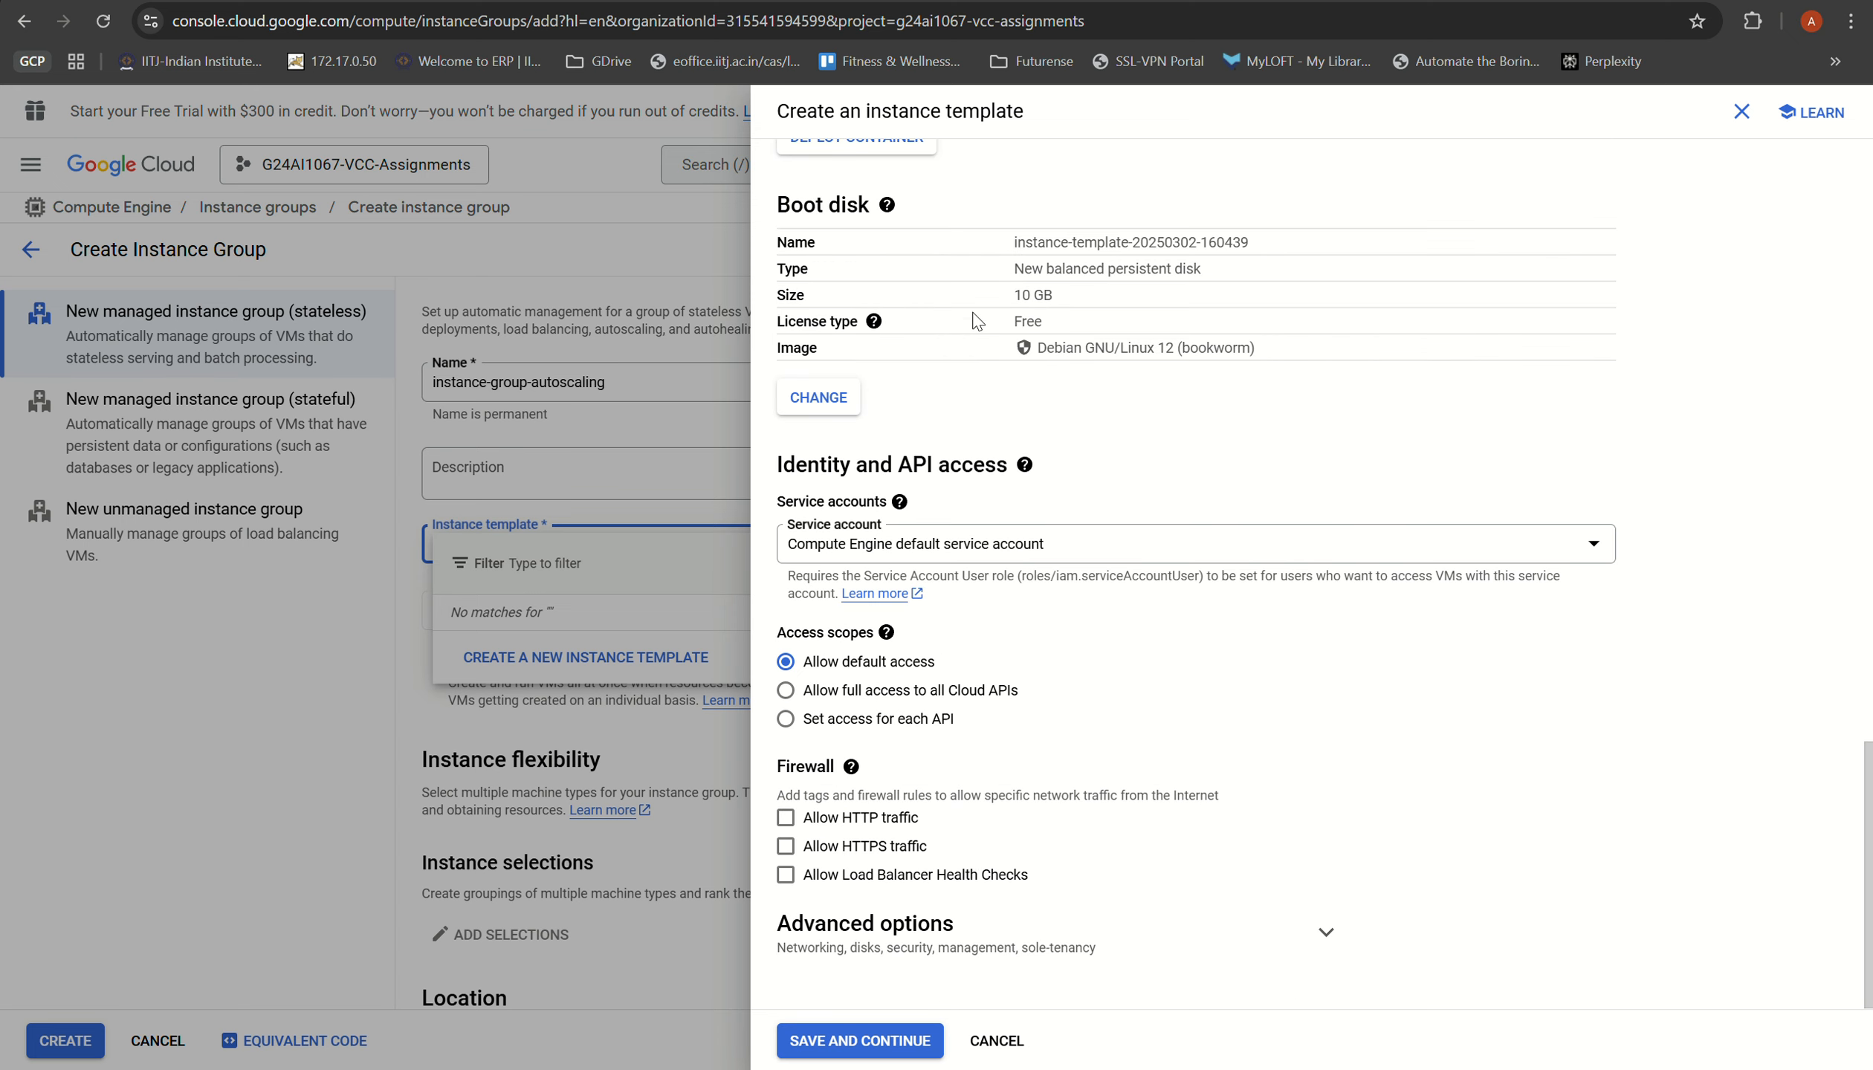
left_click(782, 827)
left_click(786, 847)
Step: Change the template's boot disk operating system to Ubuntu, version Ubuntu 20.04 LTS
scroll(946, 943, "up", 6)
left_click(819, 719)
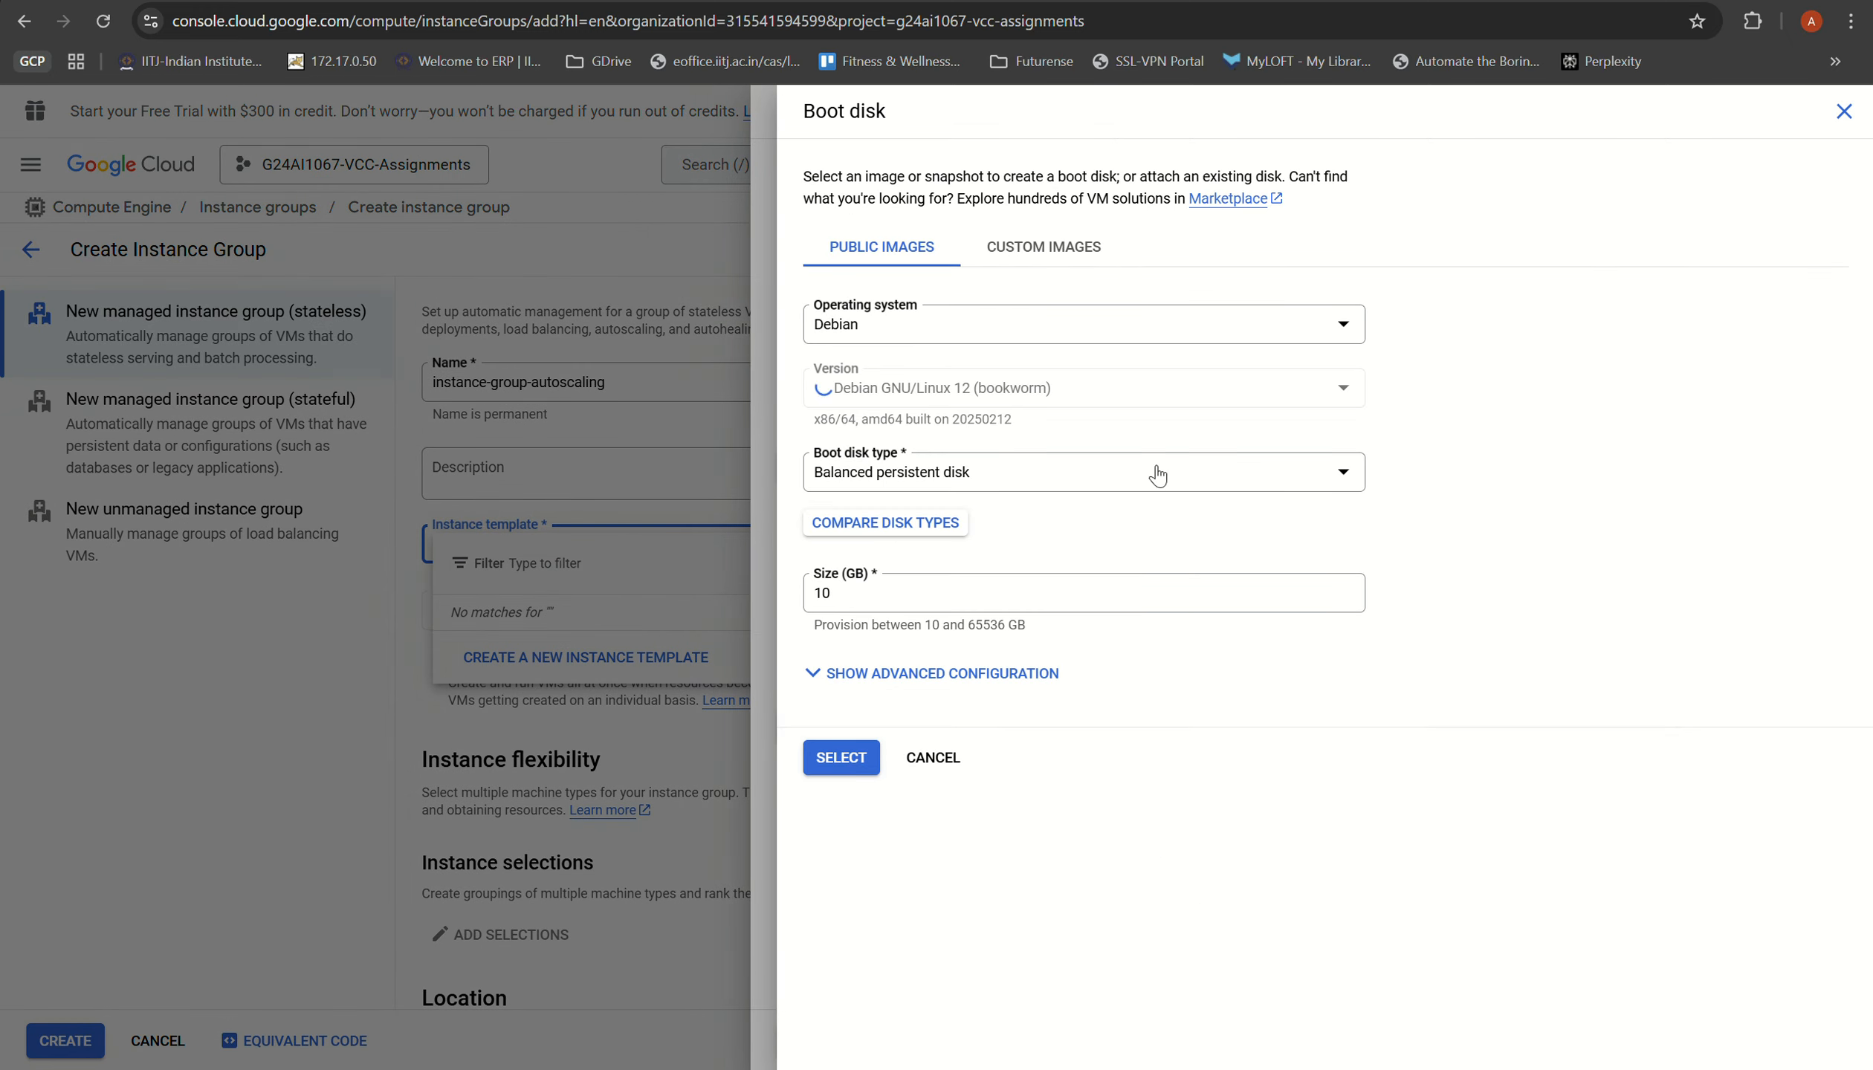
left_click(913, 324)
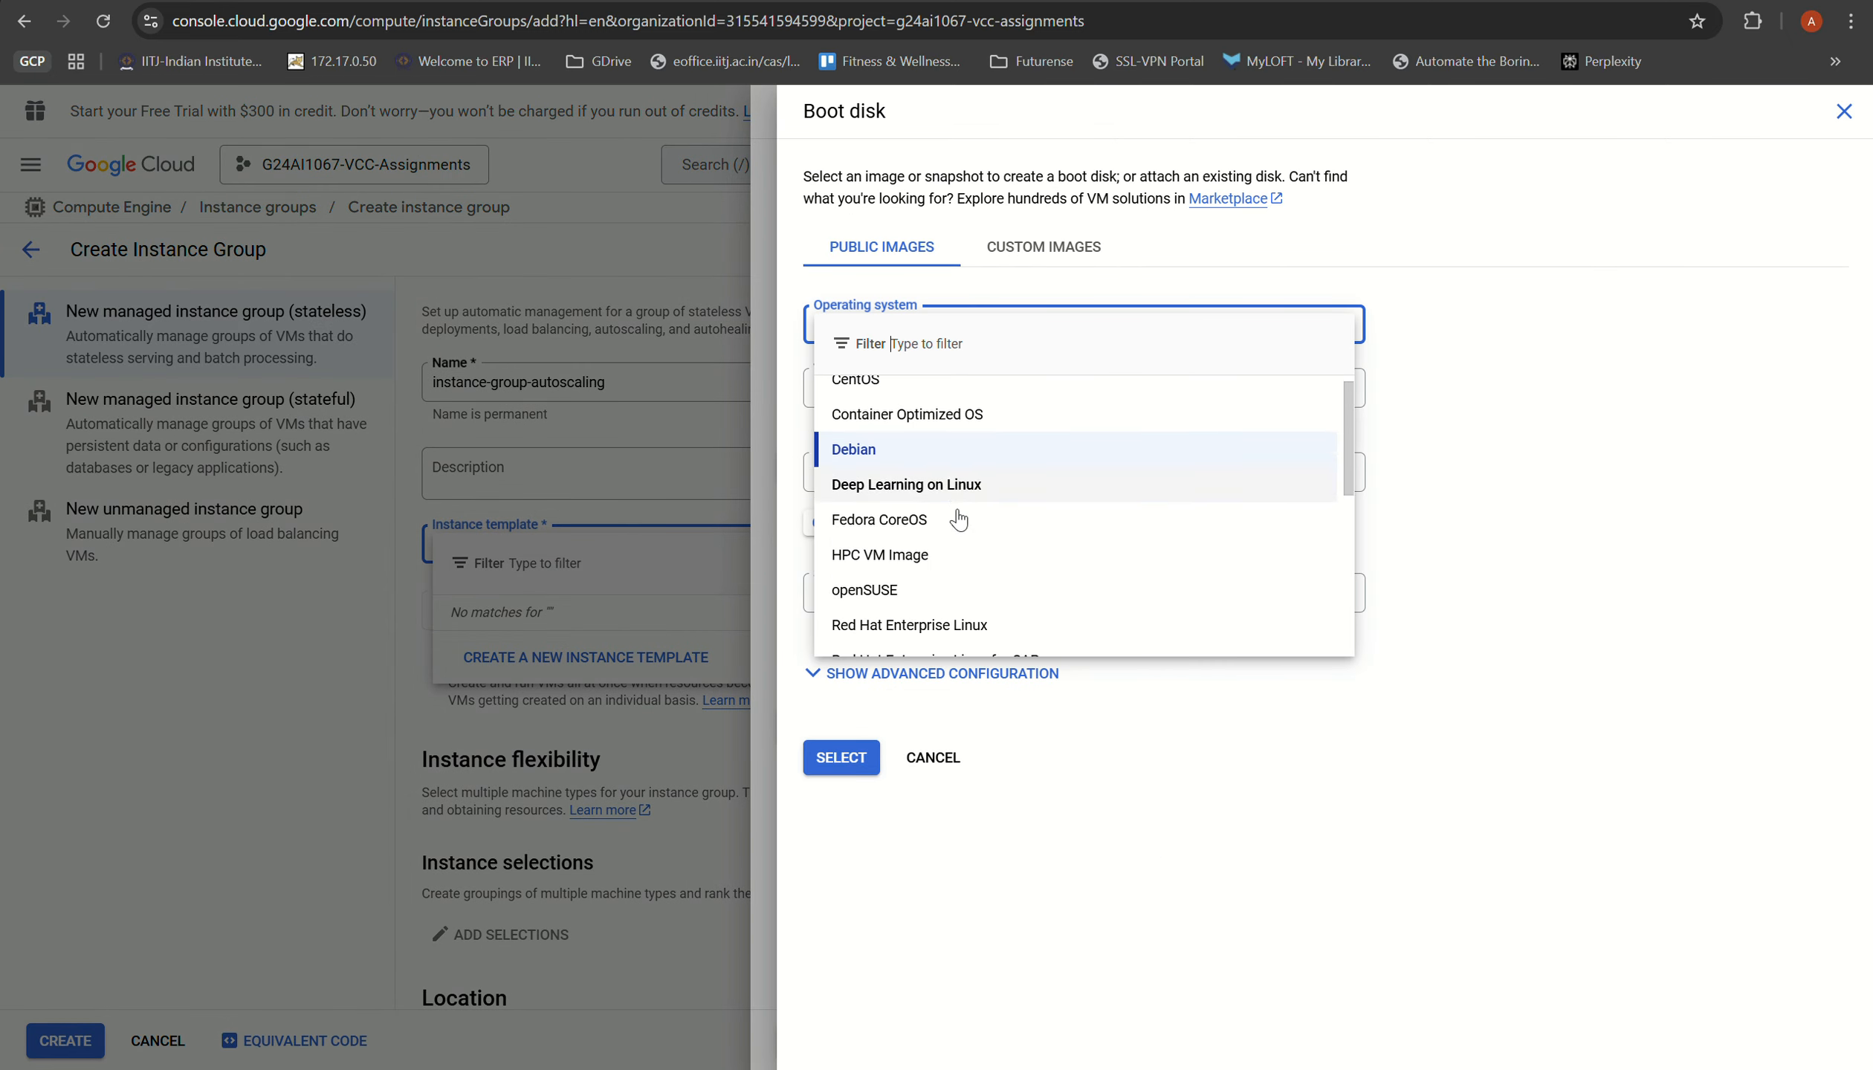
scroll(958, 519, "down", 5)
left_click(955, 527)
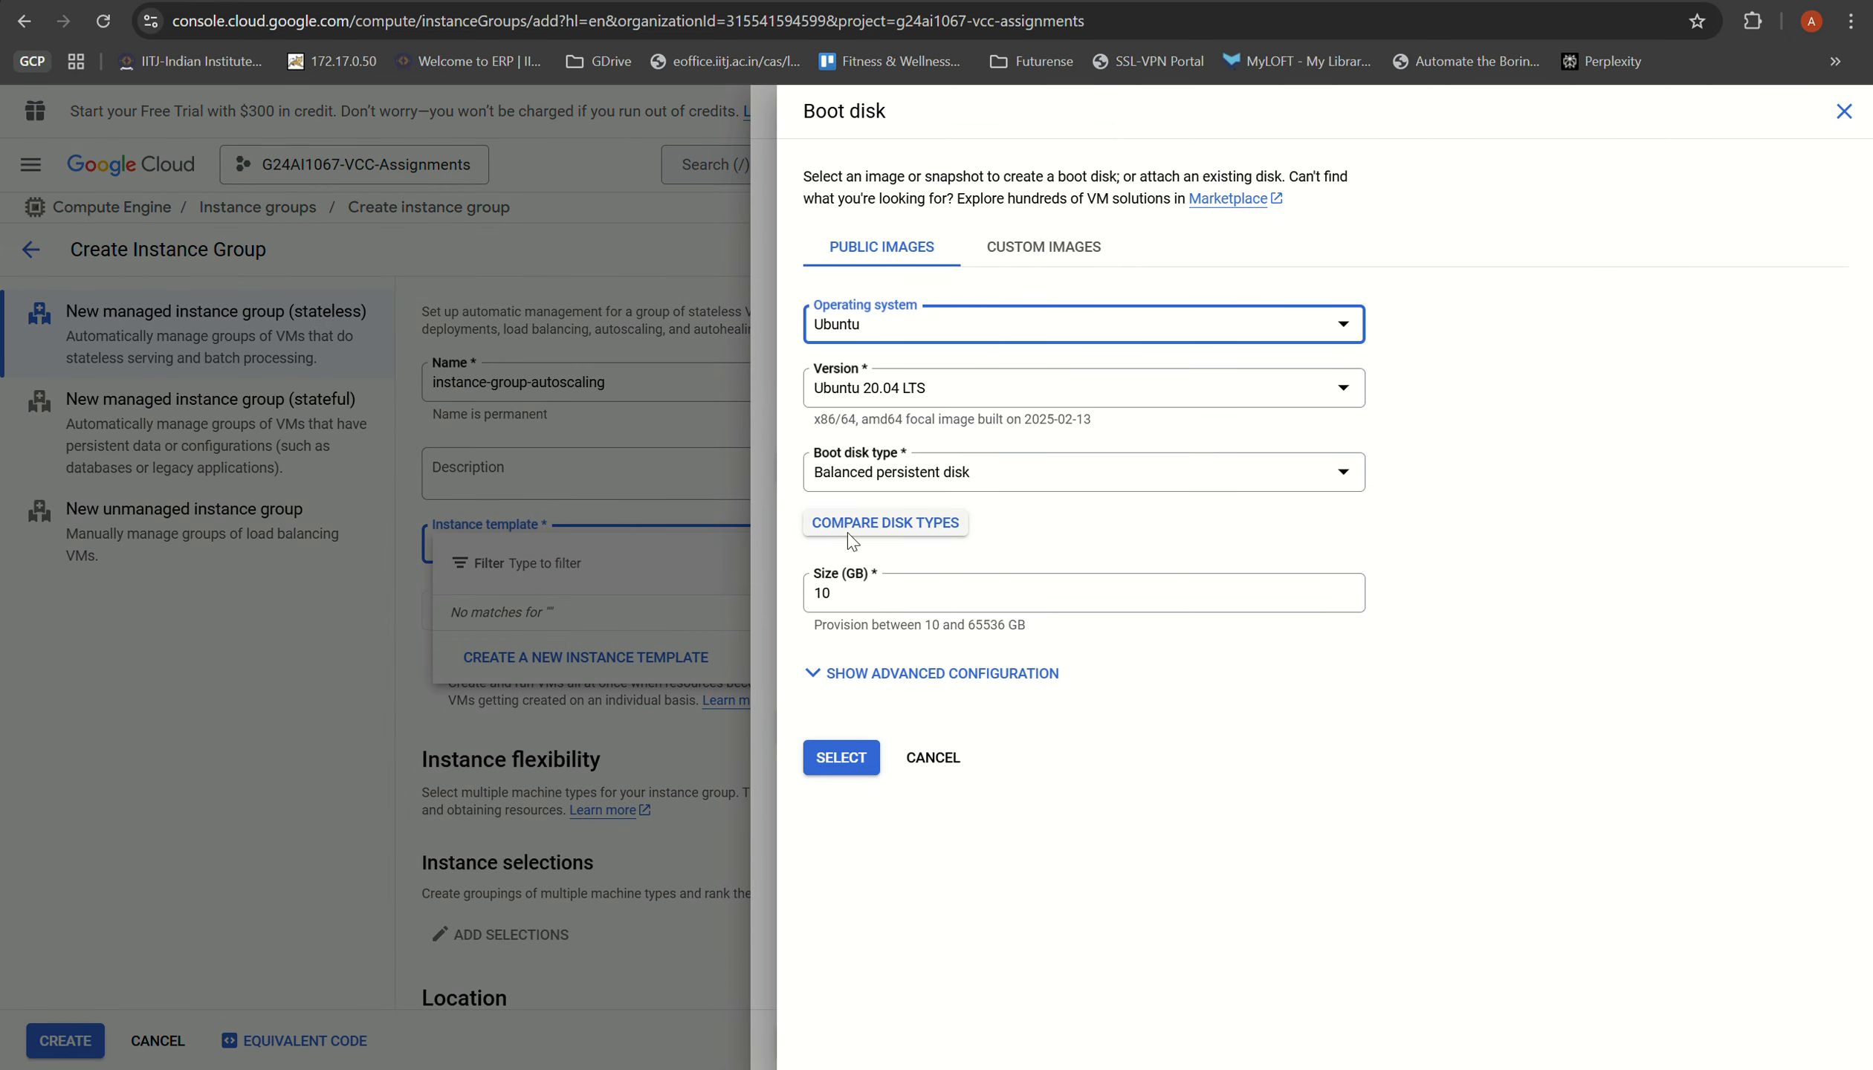
left_click(841, 758)
Step: Review the template's machine settings and its advanced disk and networking options, then save the instance template
scroll(880, 595, "up", 3)
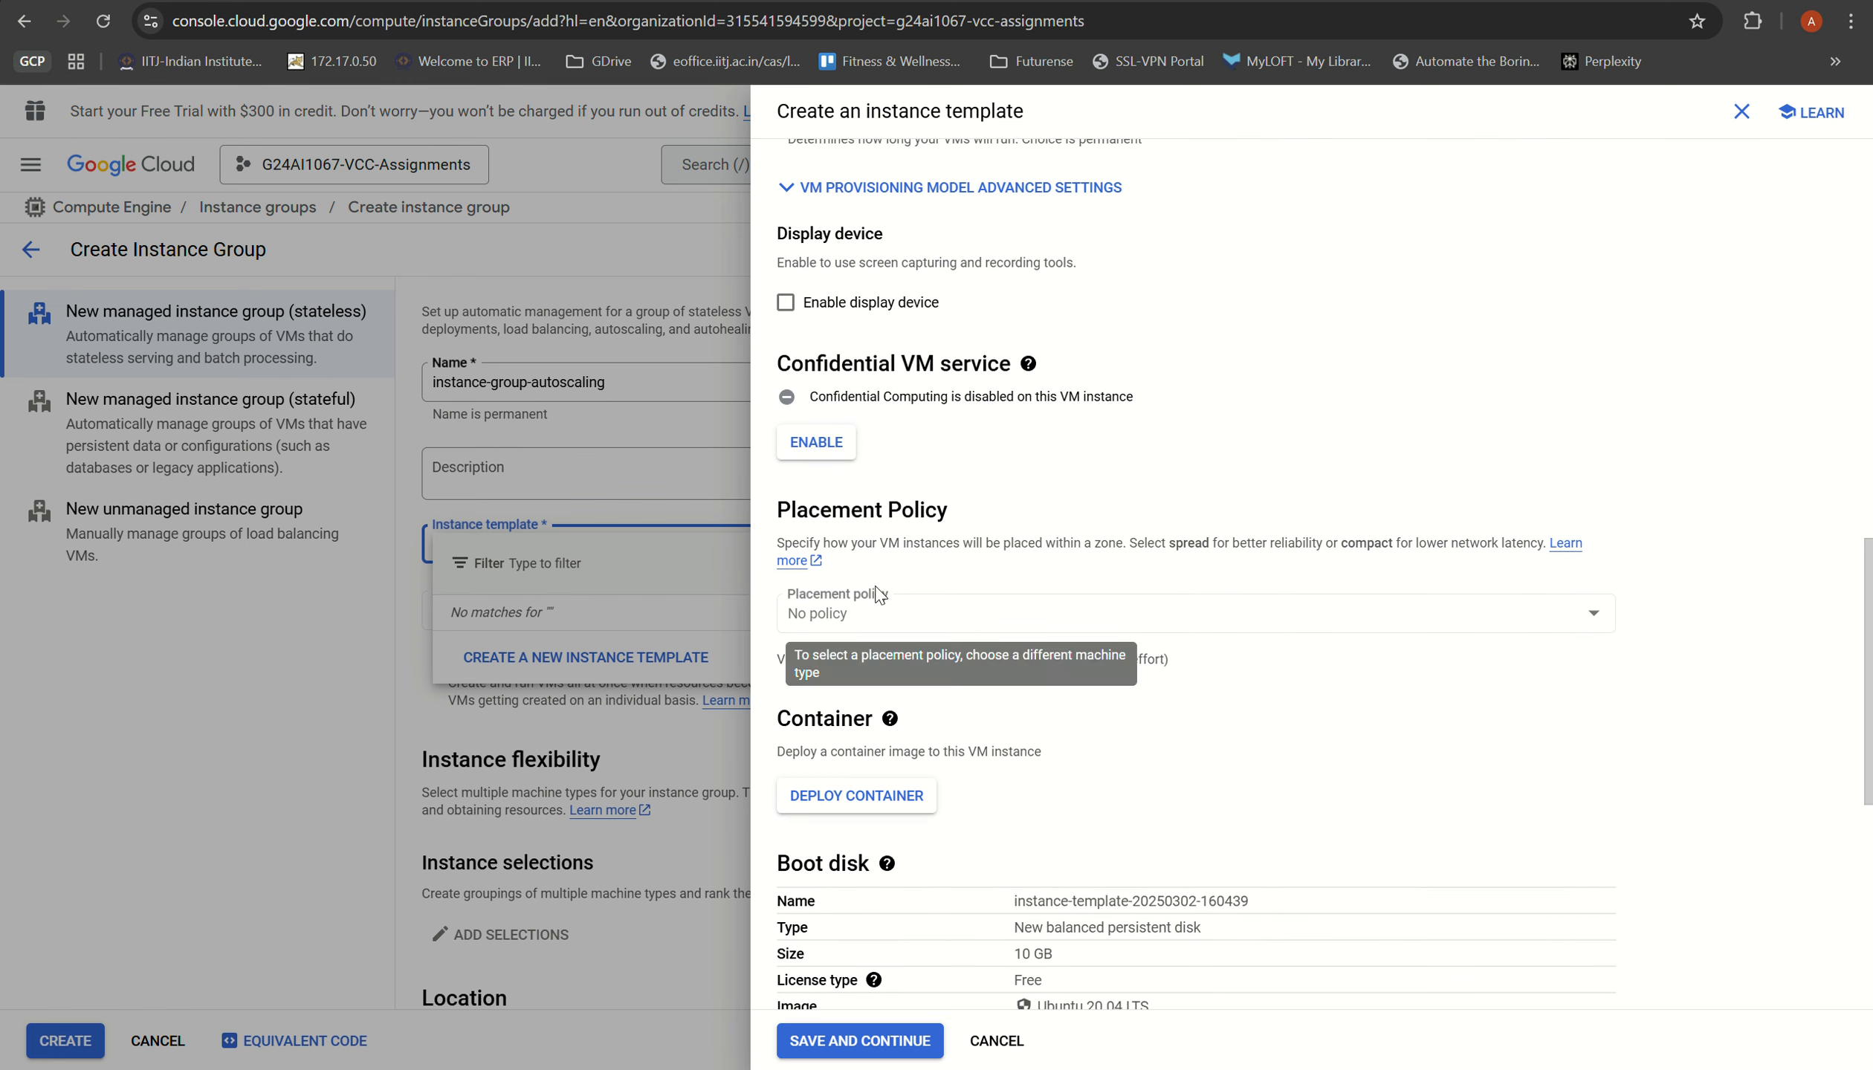
scroll(881, 547, "up", 6)
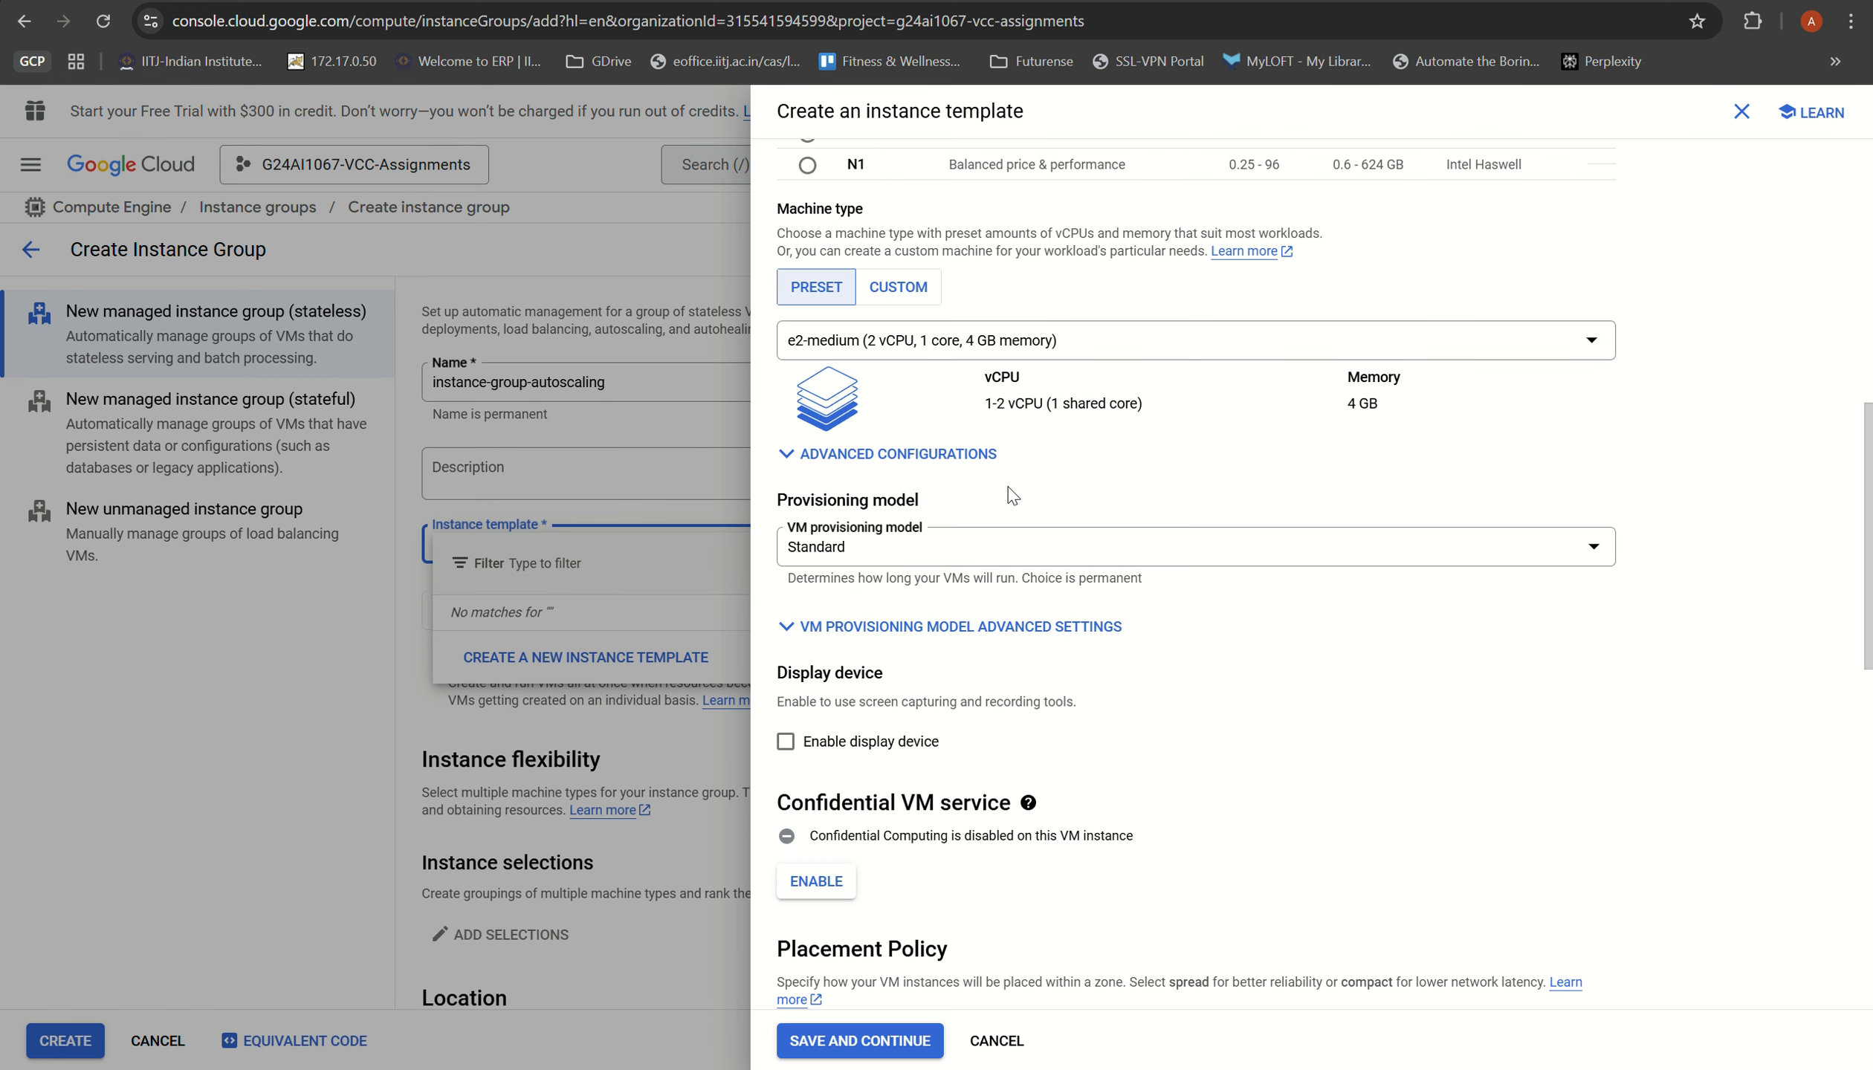
scroll(840, 387, "down", 6)
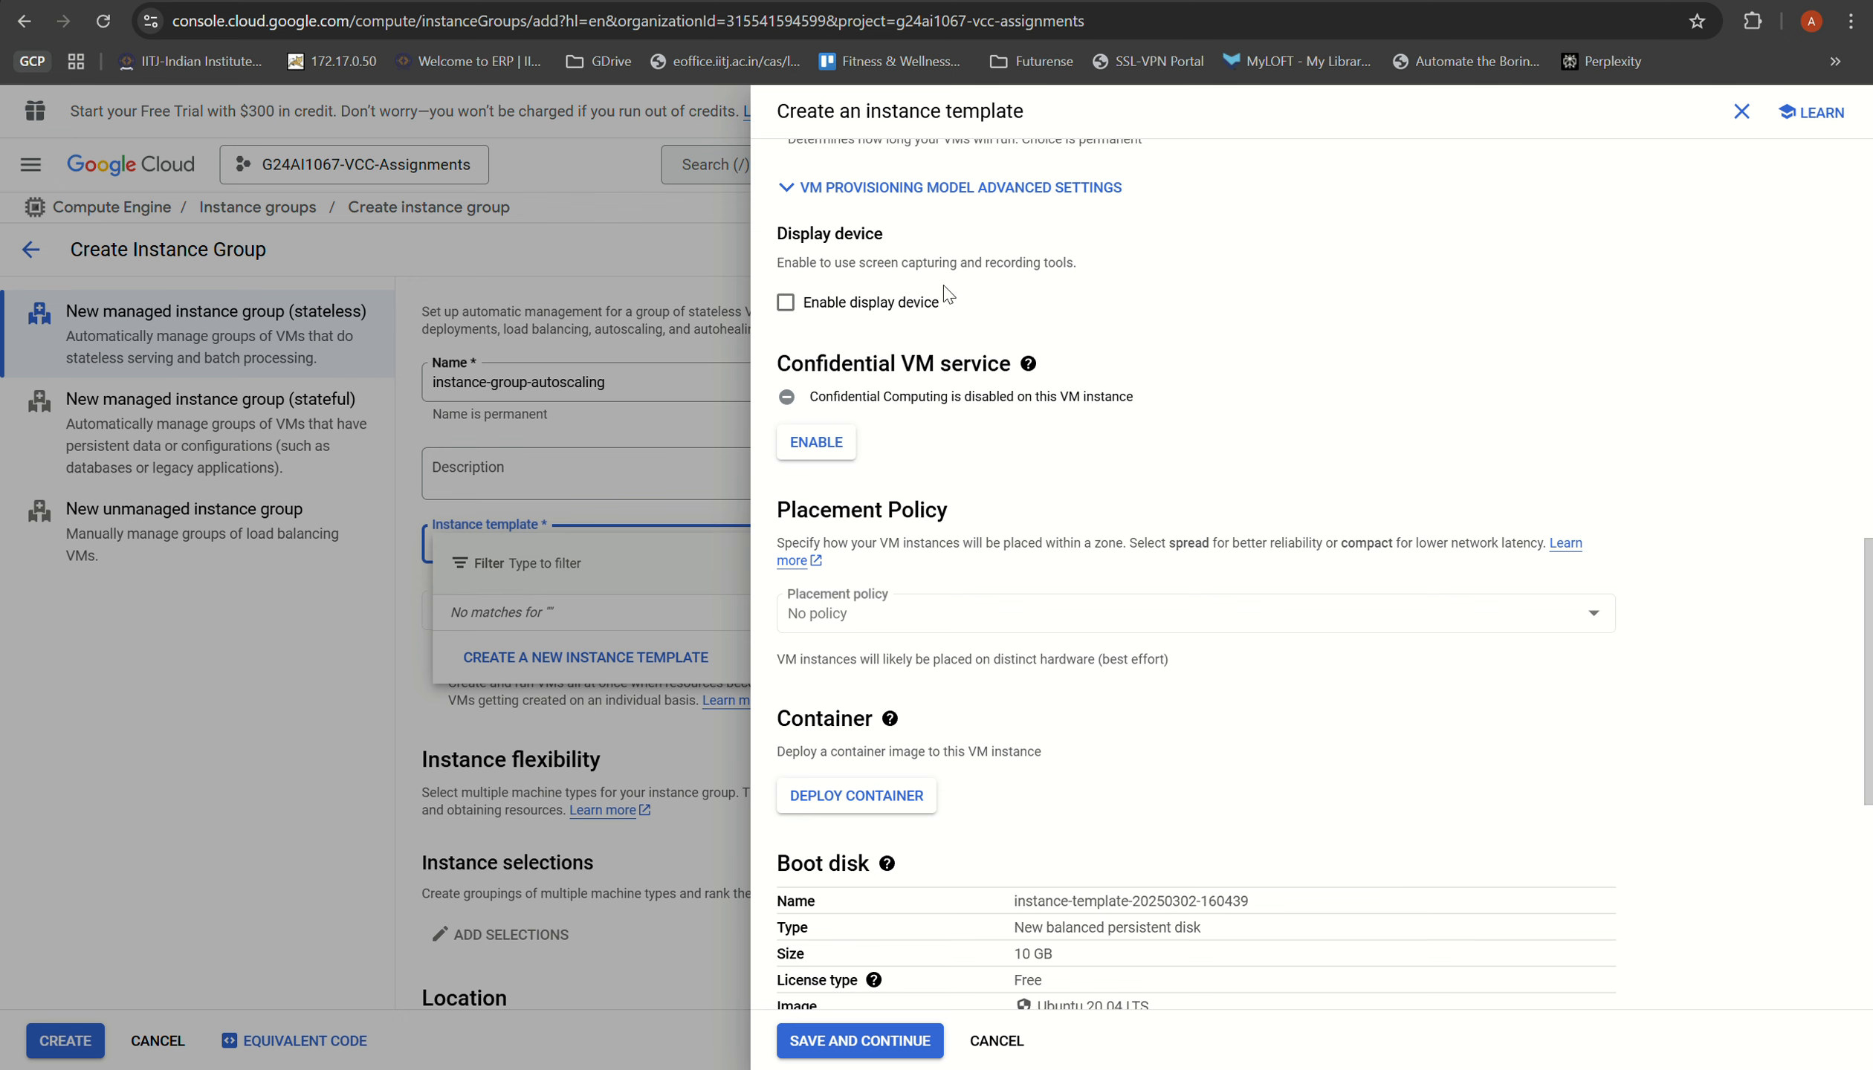
scroll(930, 446, "down", 9)
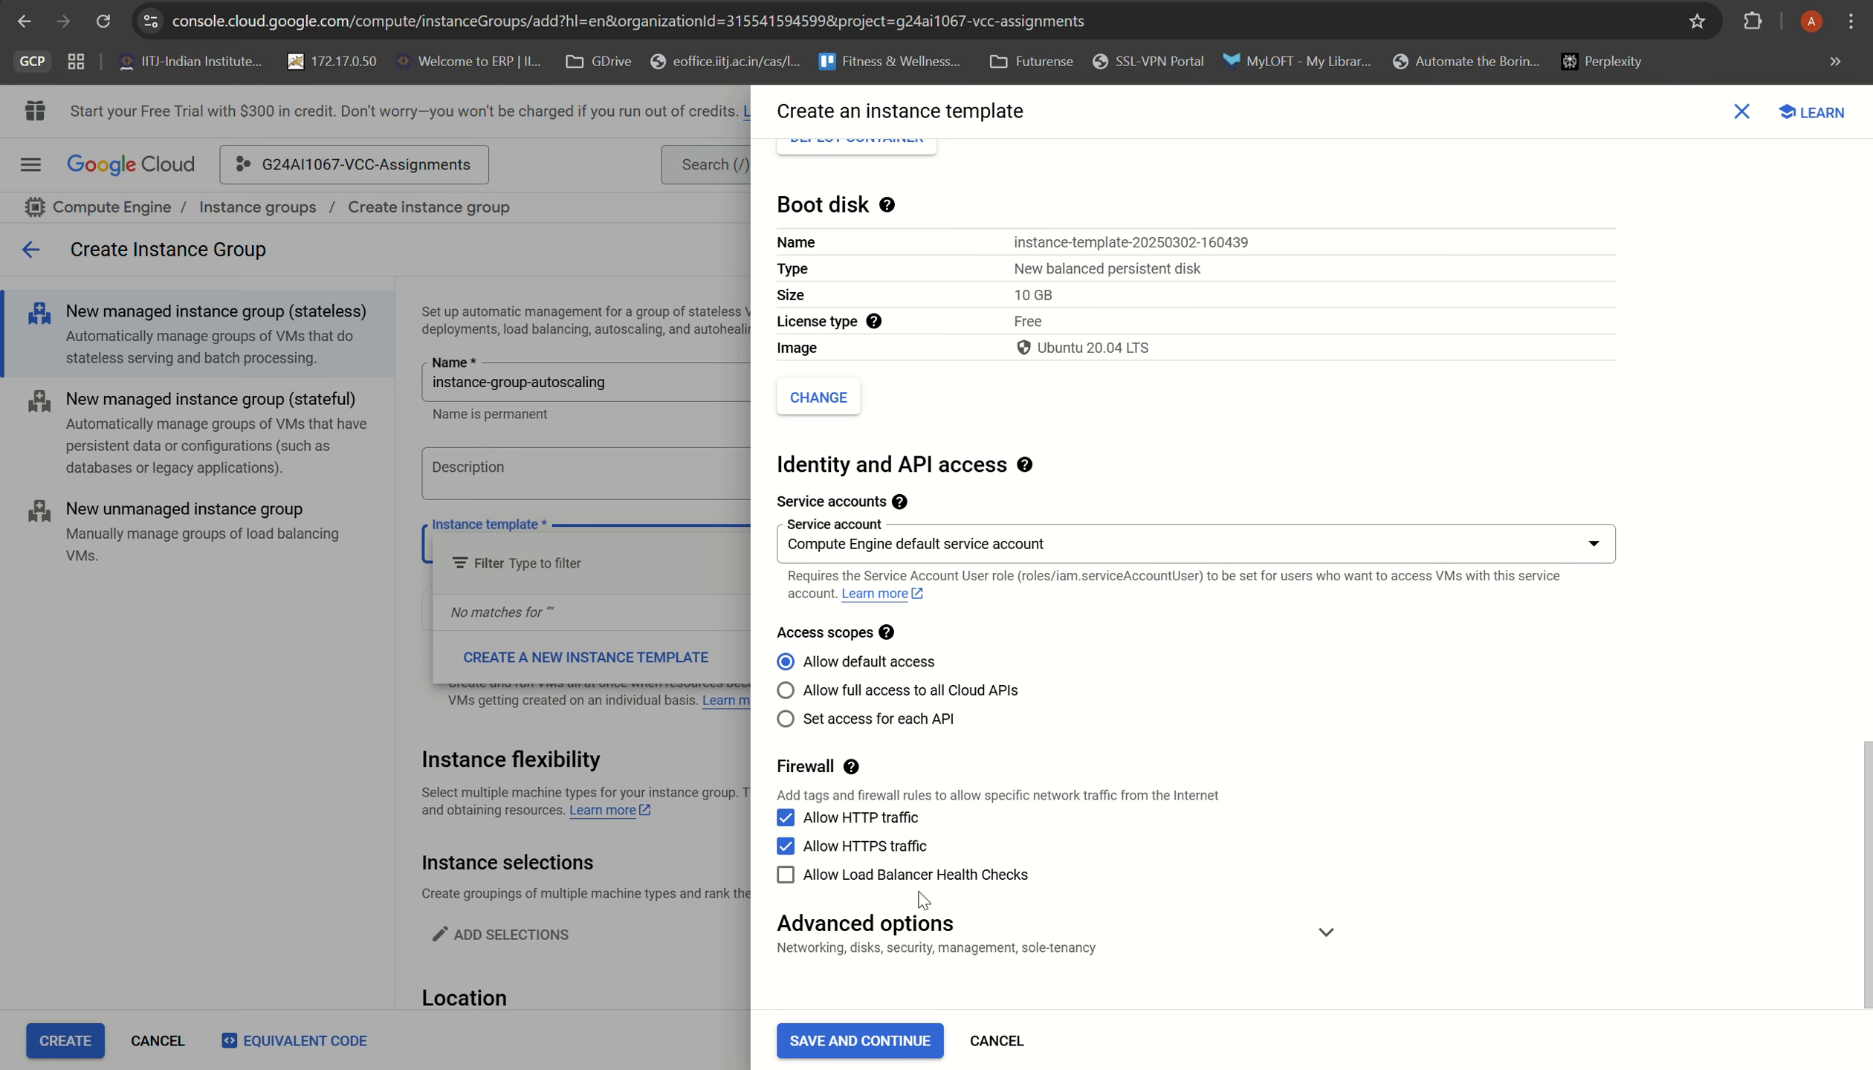
left_click(847, 922)
scroll(862, 832, "down", 5)
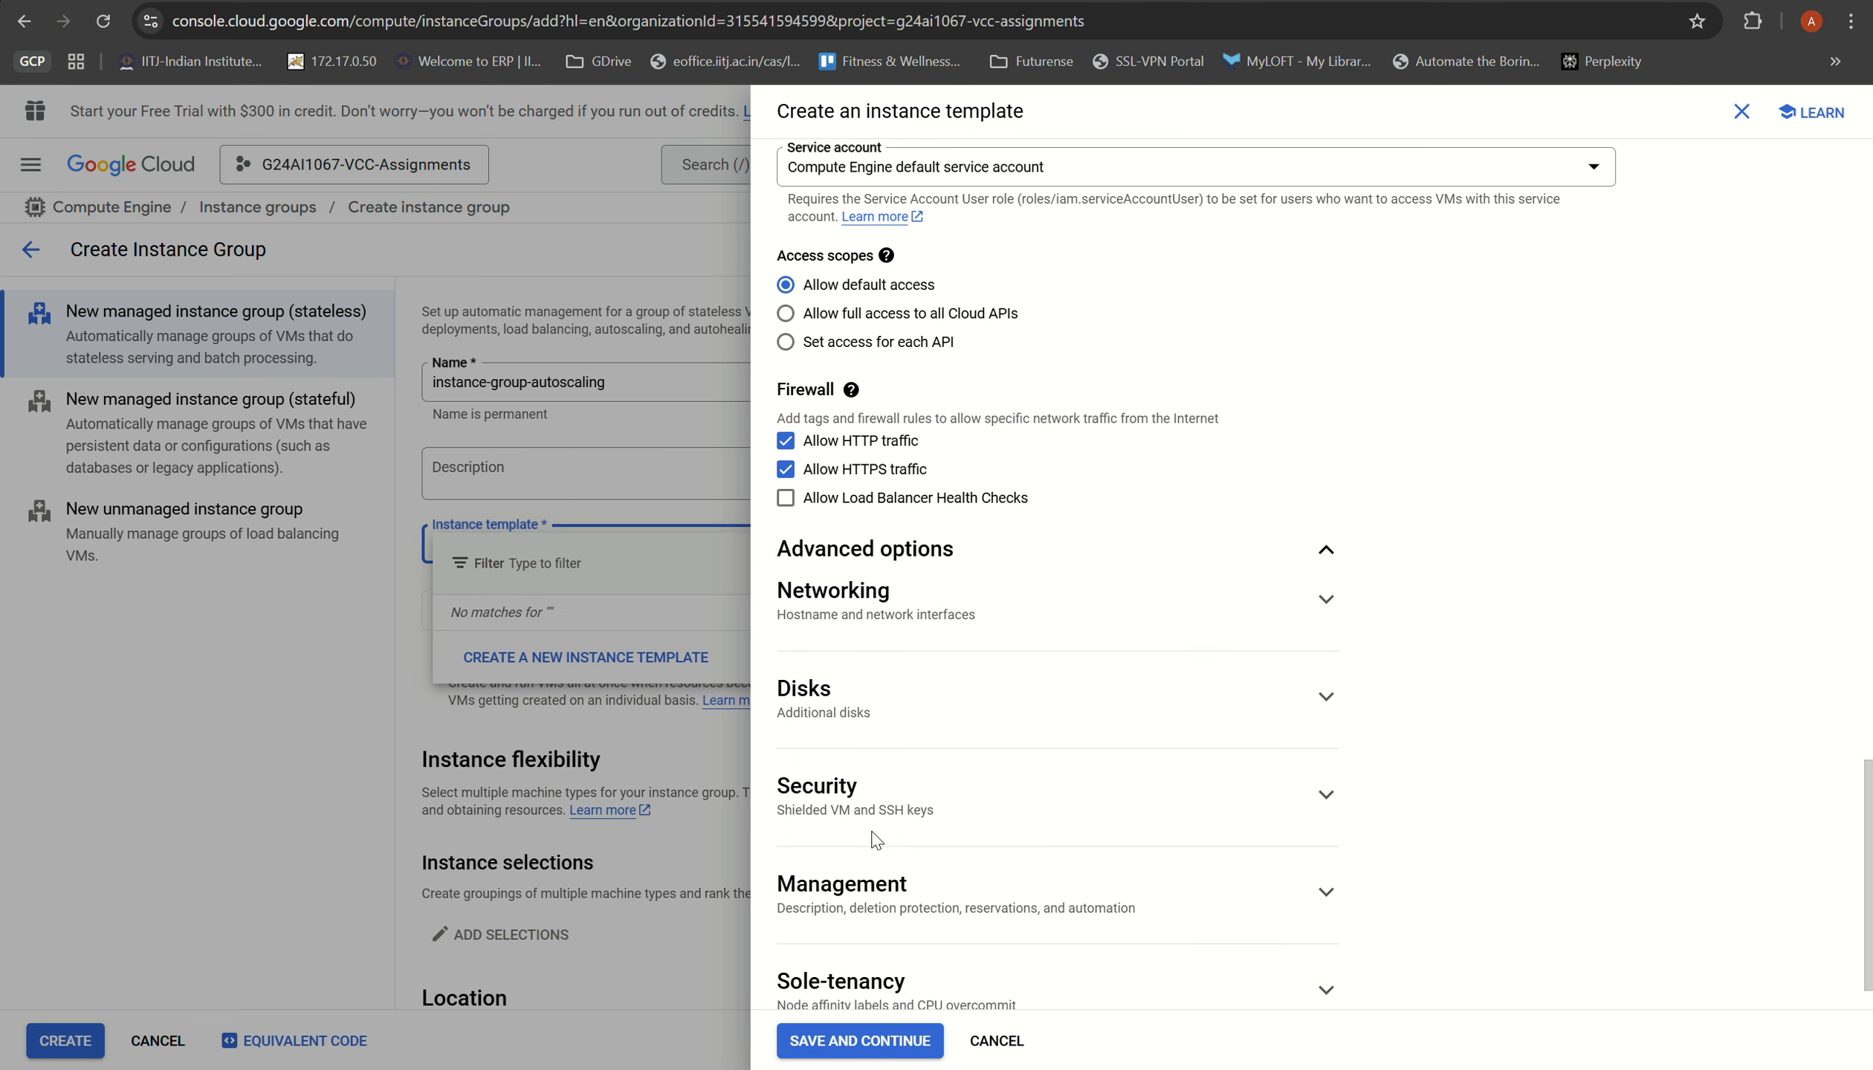
left_click(901, 680)
scroll(878, 589, "down", 1)
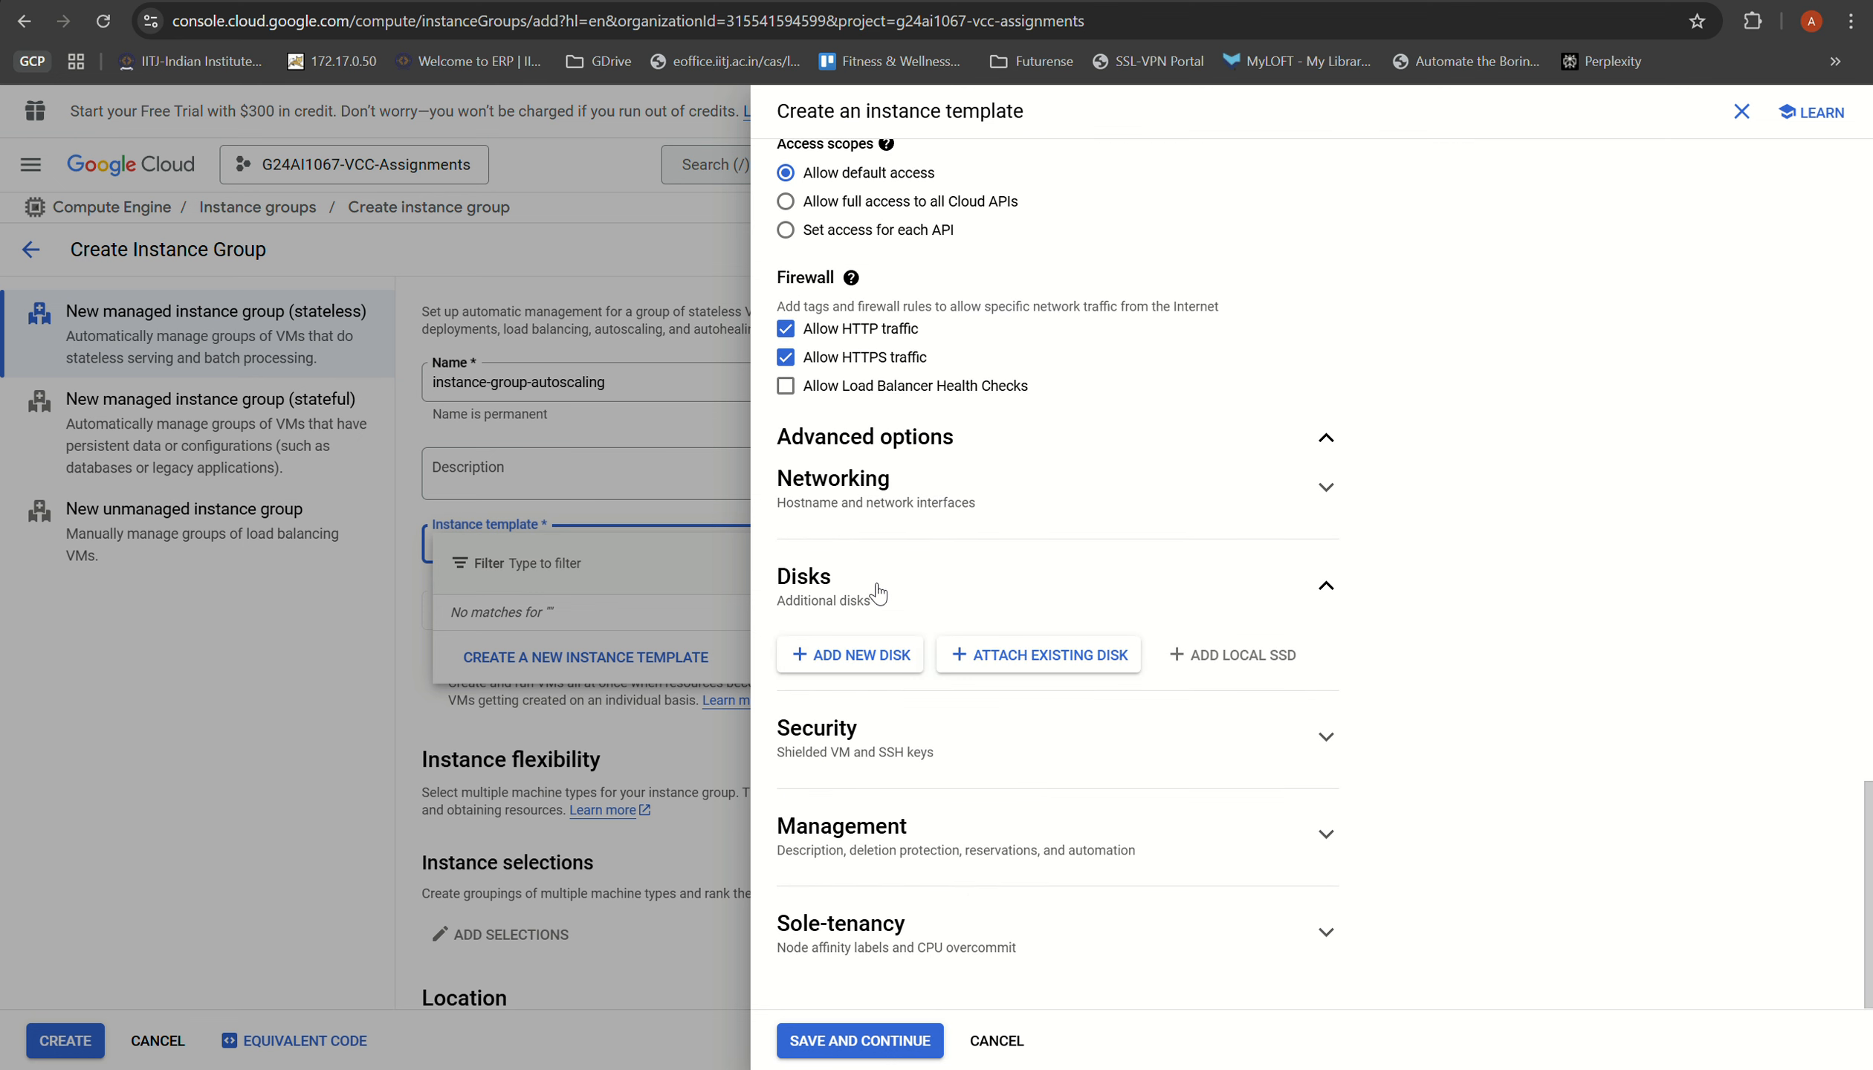
left_click(855, 495)
scroll(921, 743, "down", 6)
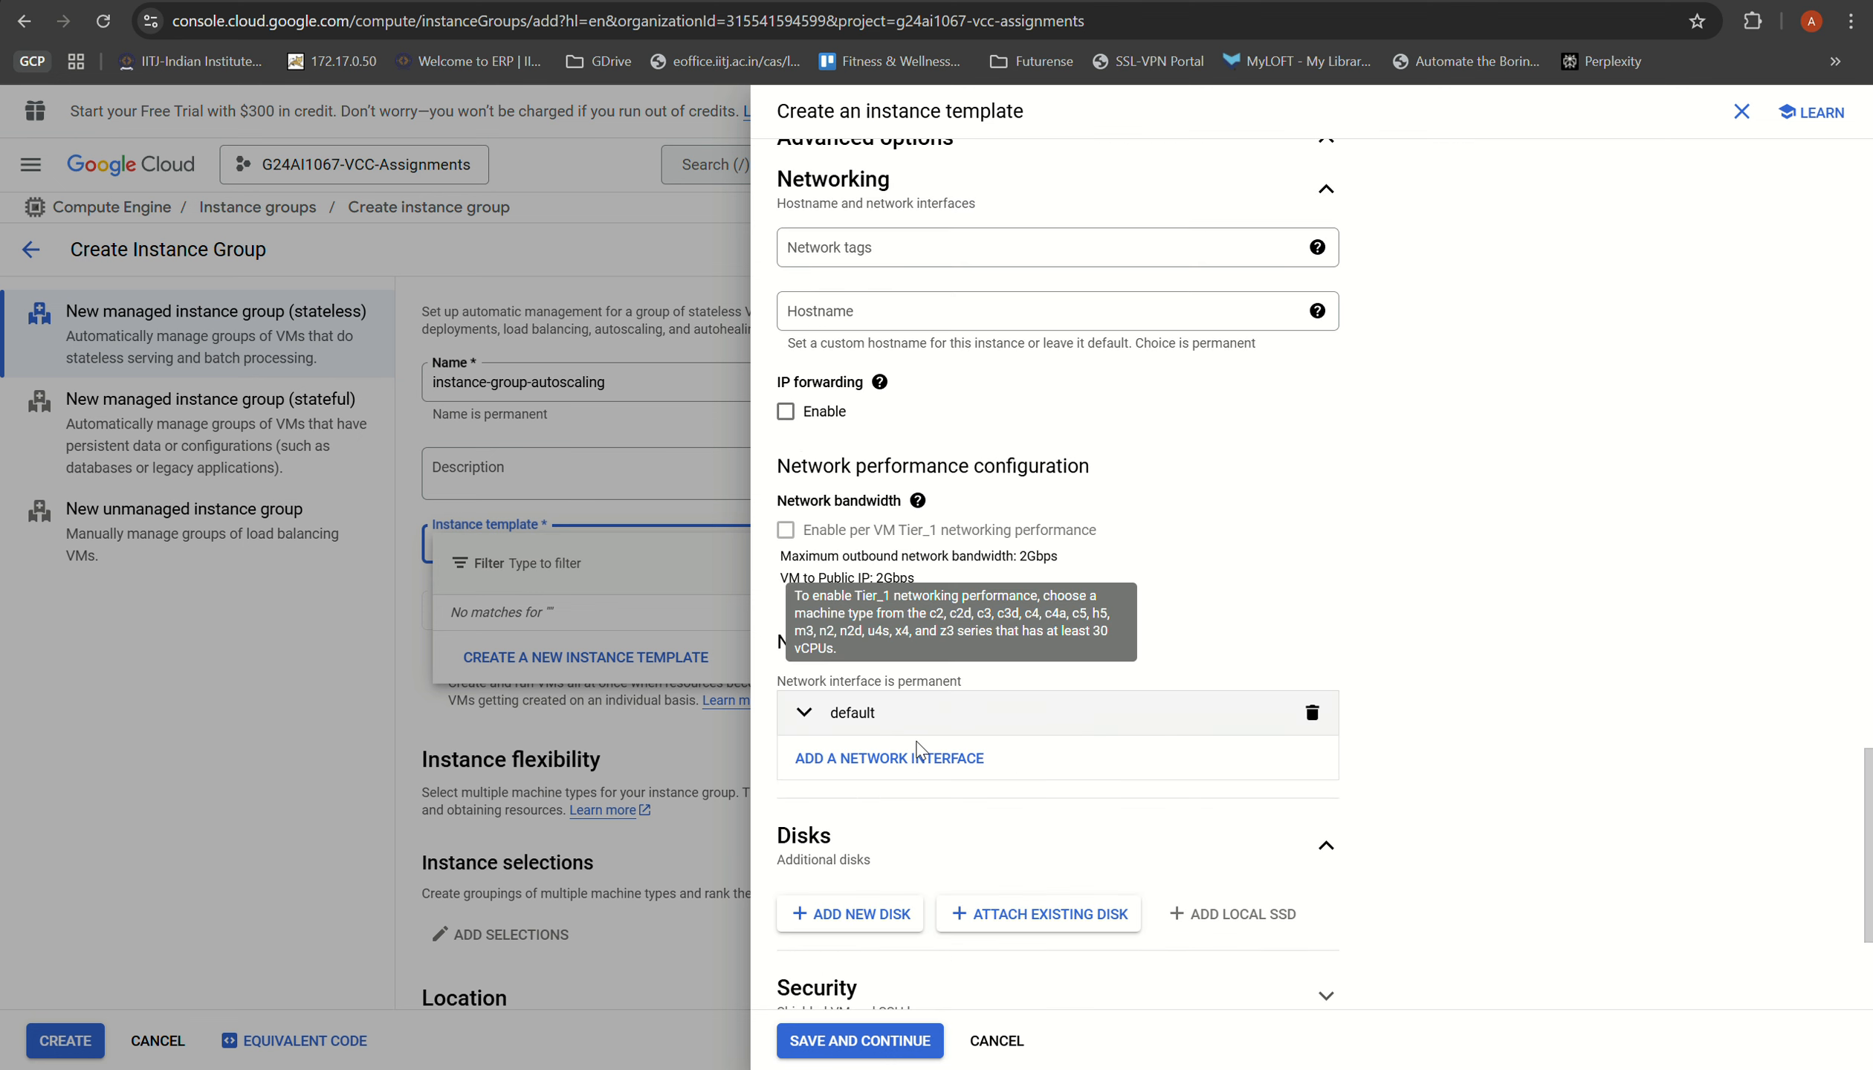
left_click(855, 1041)
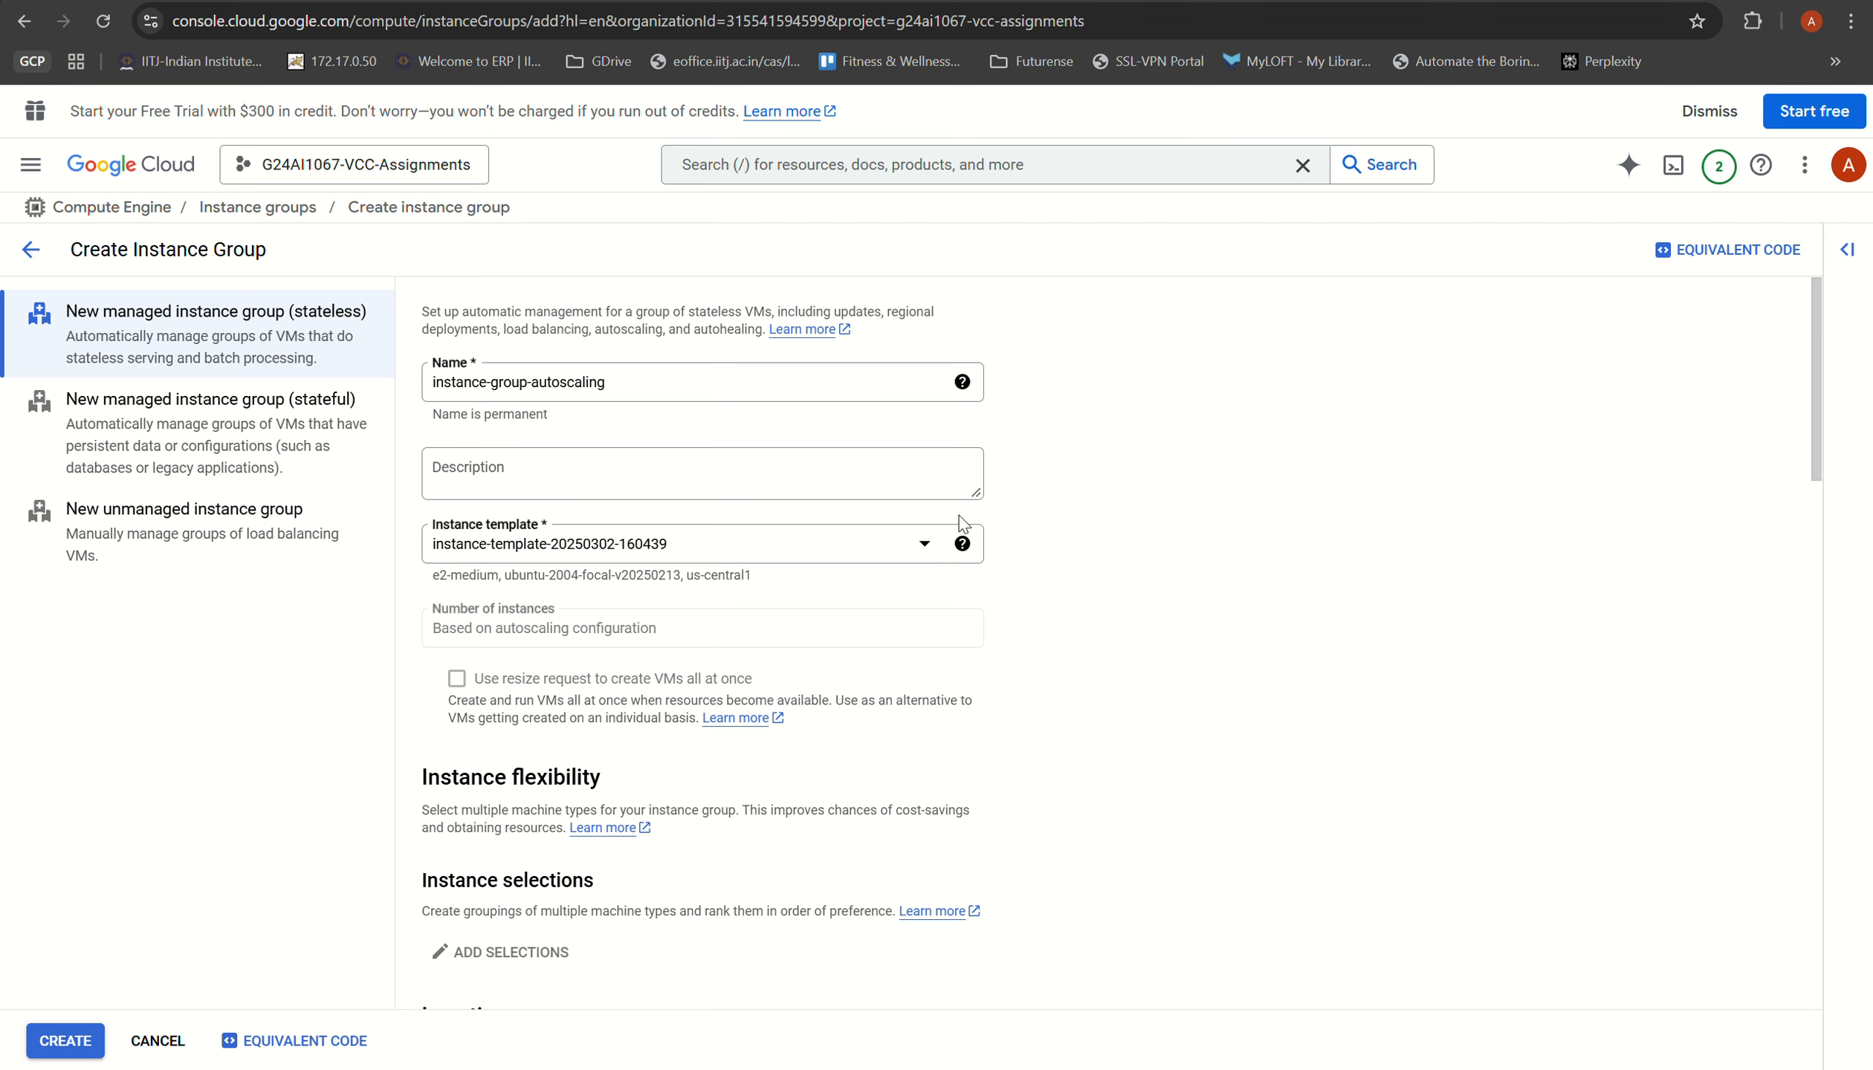
Step: Review the group's location and autoscaling settings and create the instance group
scroll(699, 620, "down", 1)
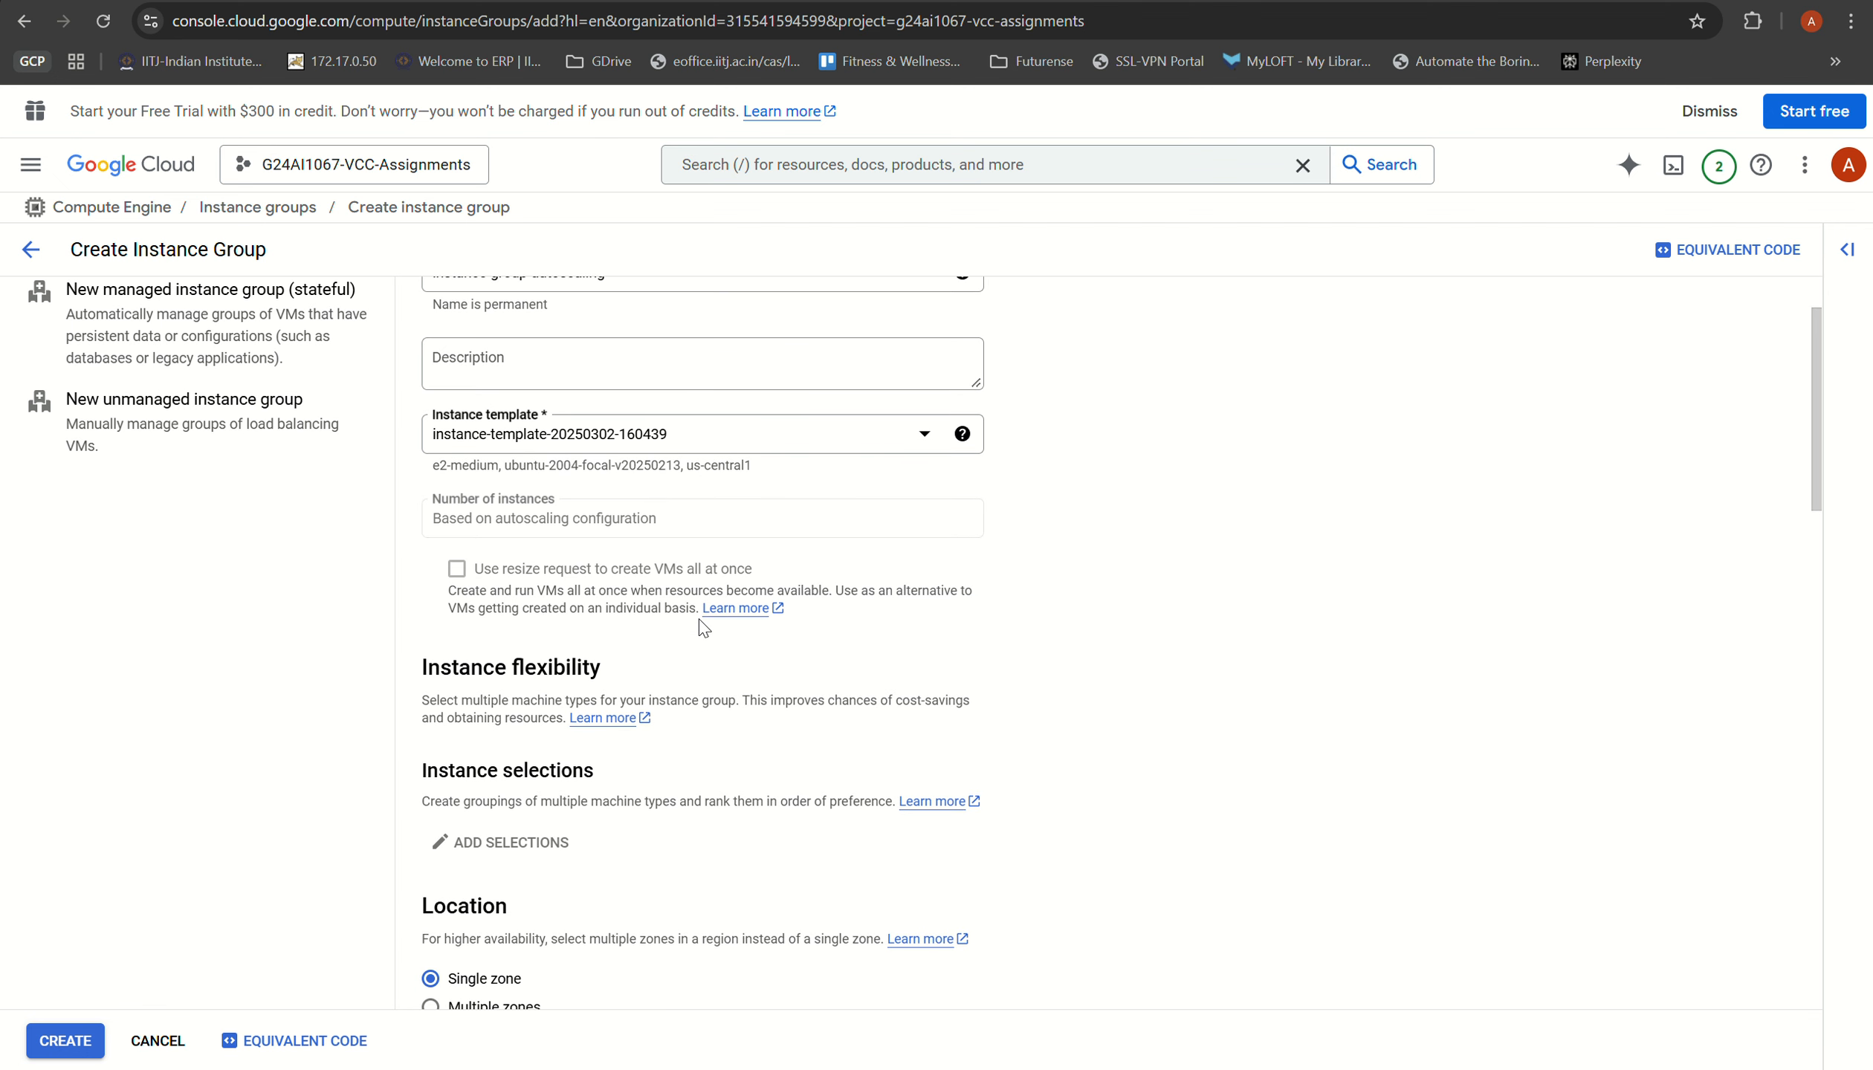
scroll(661, 691, "down", 15)
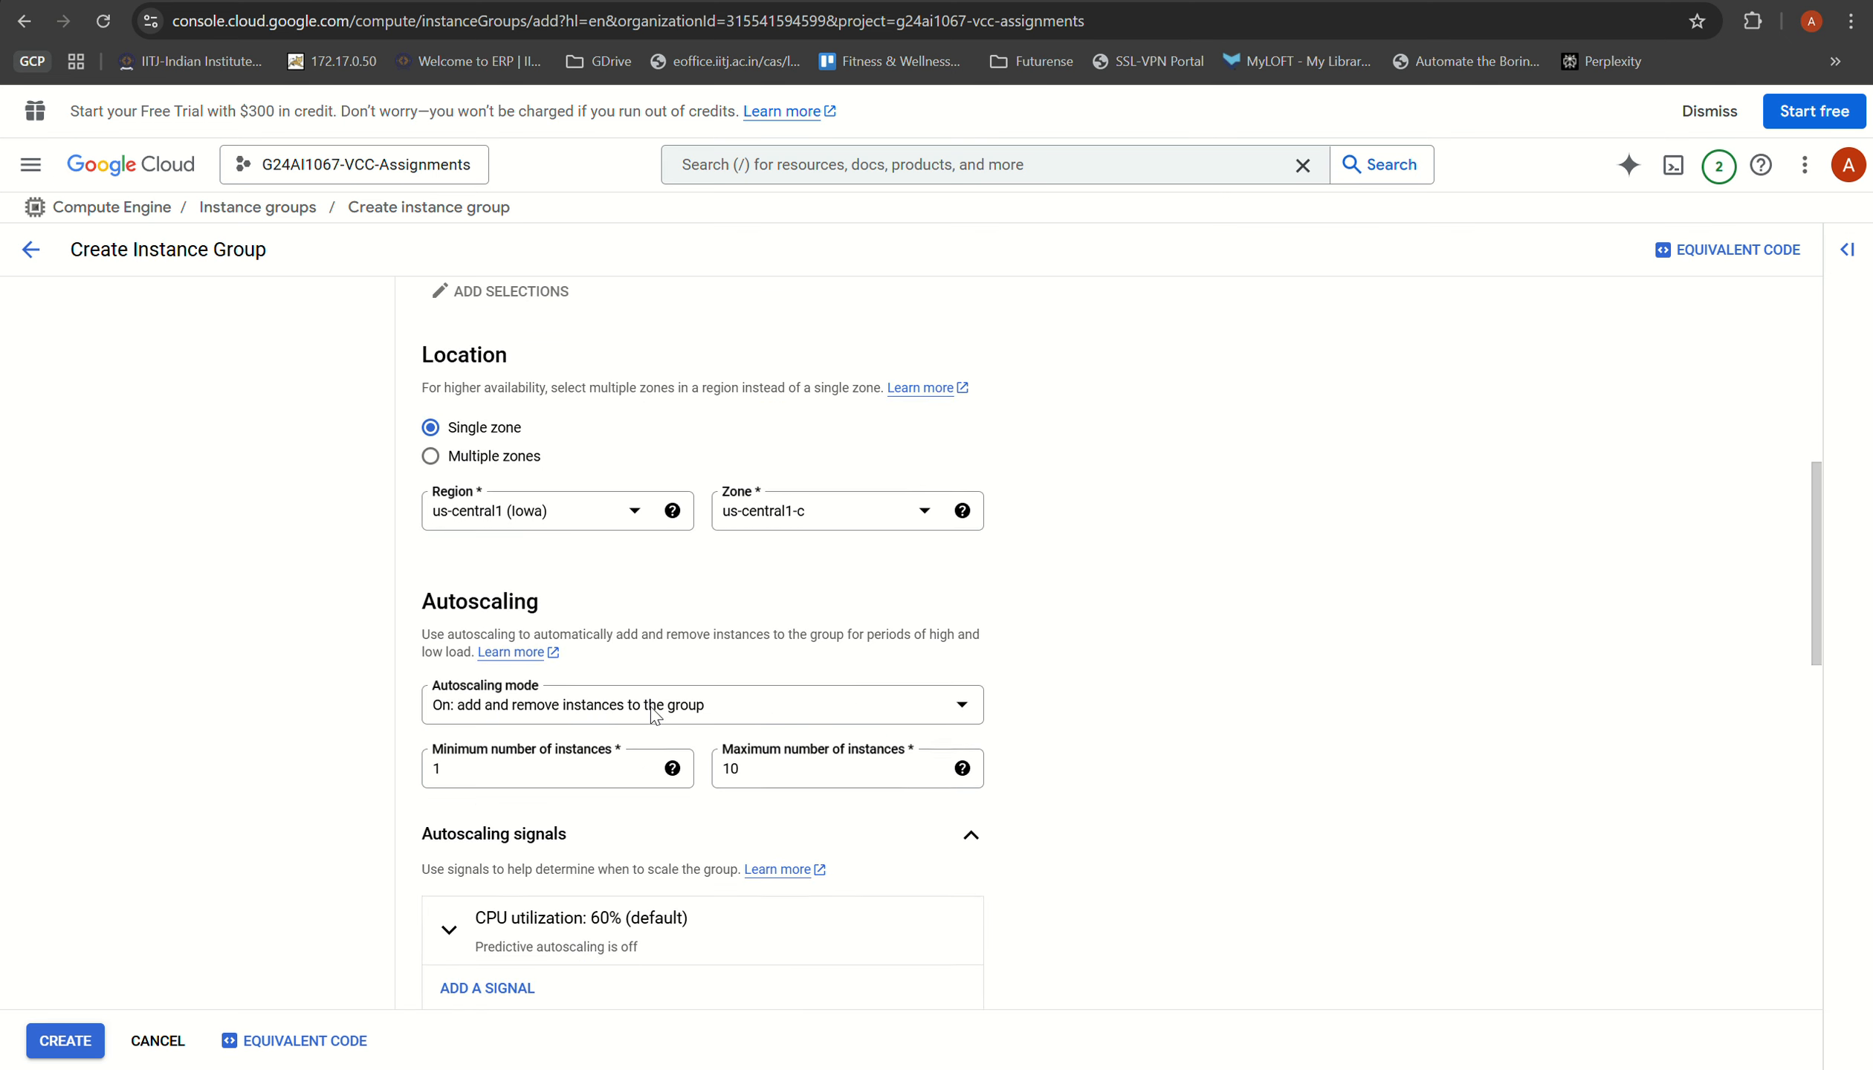
scroll(651, 716, "down", 3)
left_click(56, 1037)
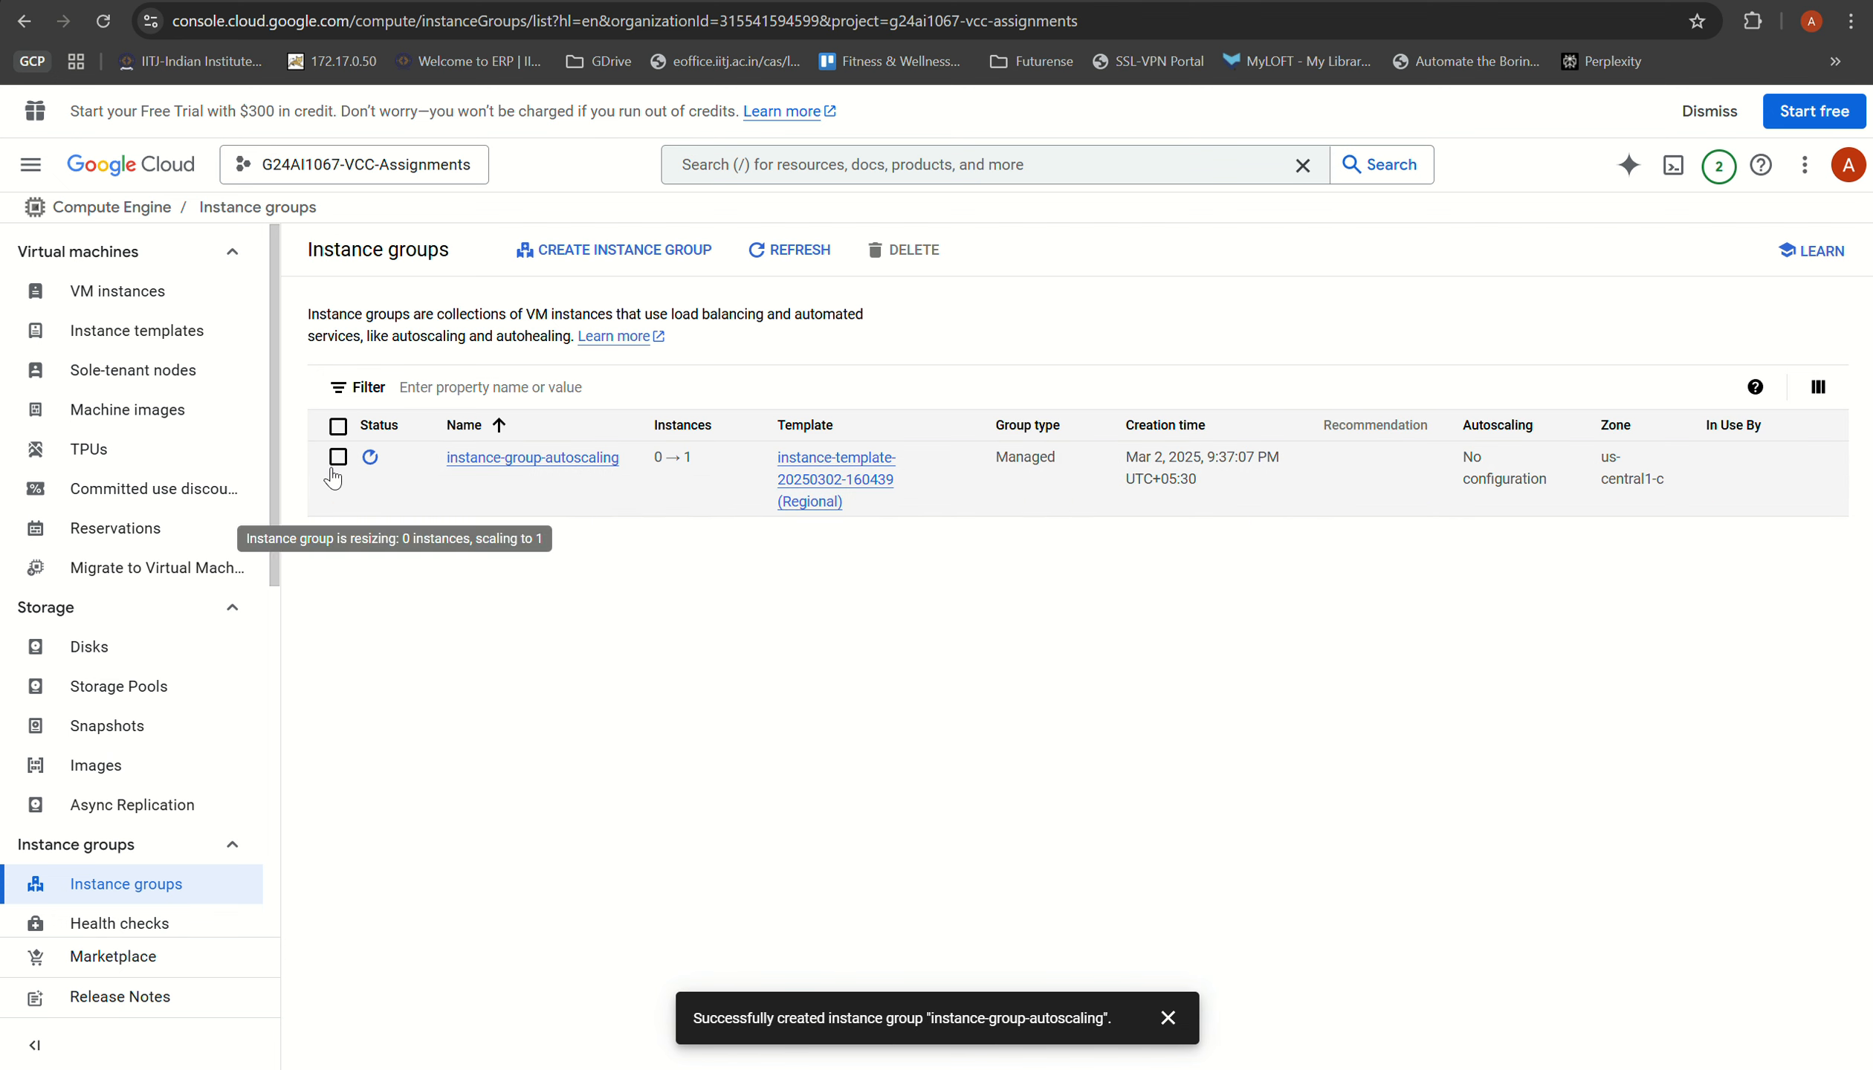
Step: Open the instance-group-autoscaling group for editing and review its instance template and autoscaling settings
left_click(338, 457)
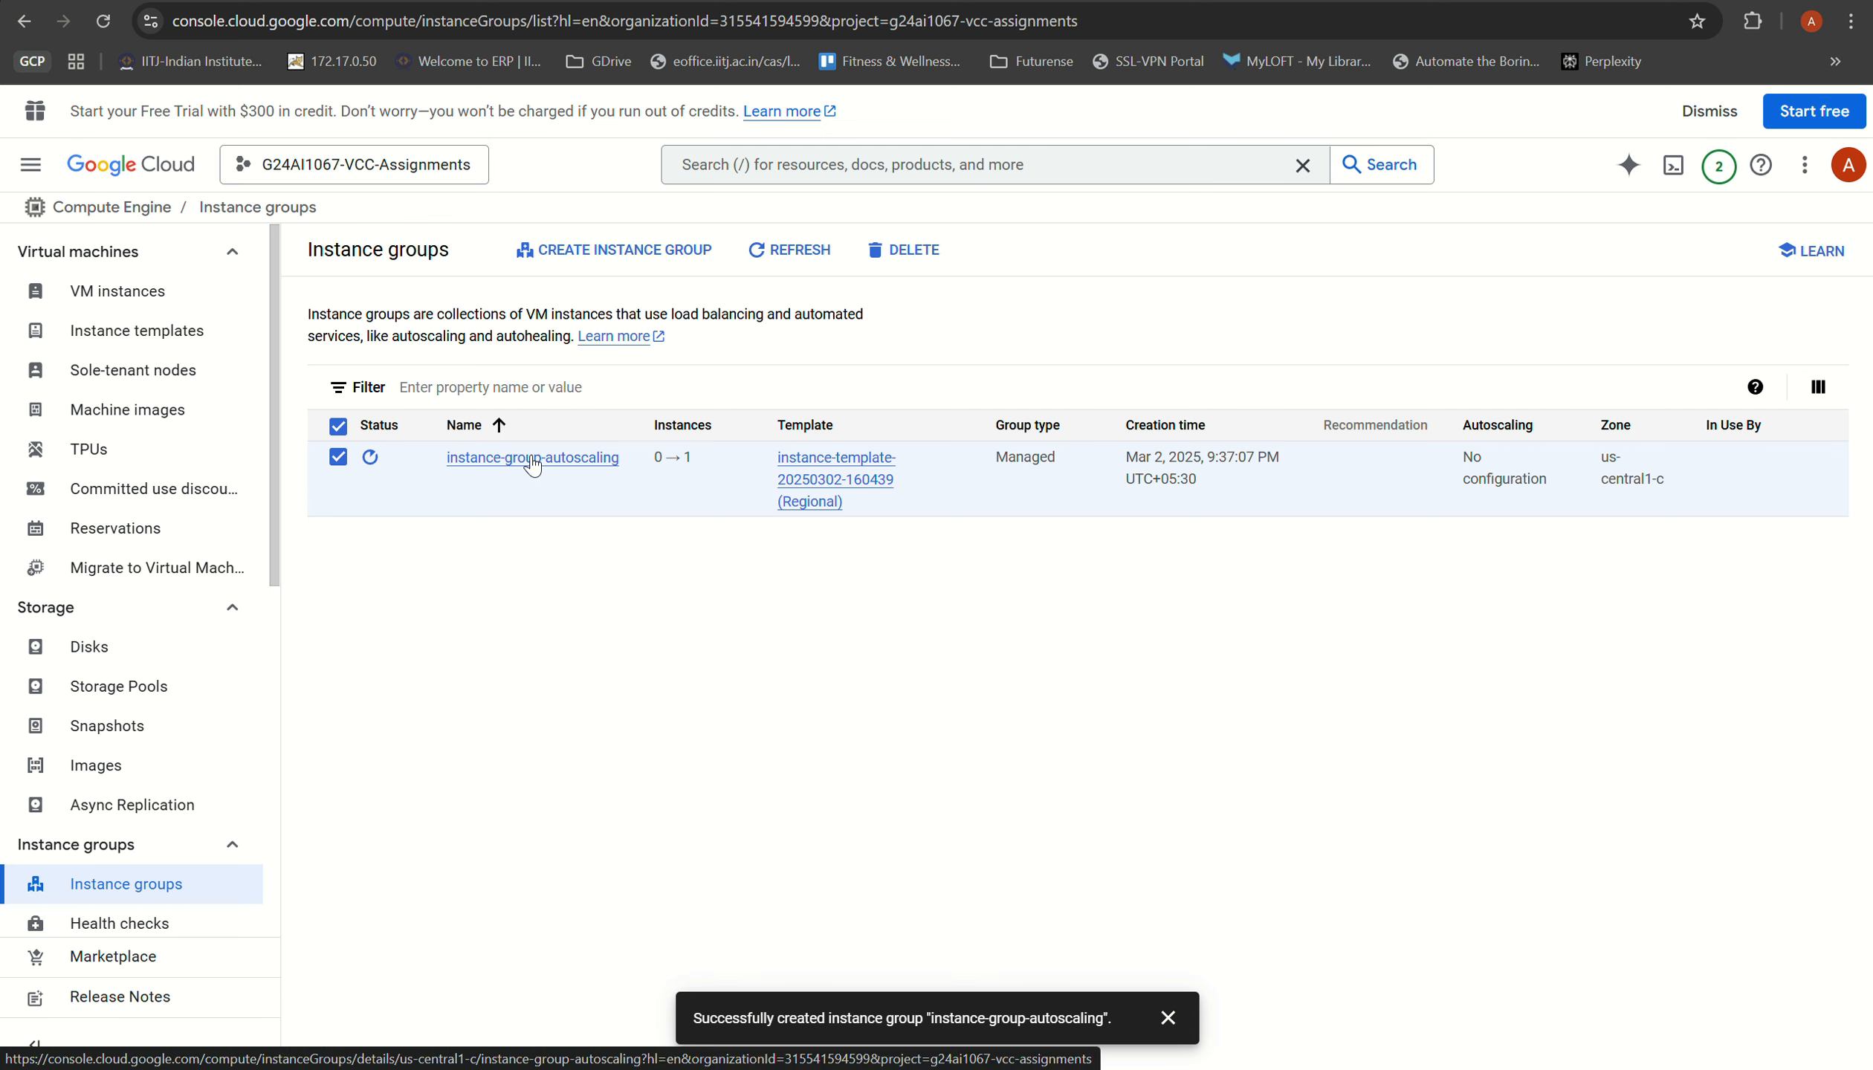
left_click(533, 458)
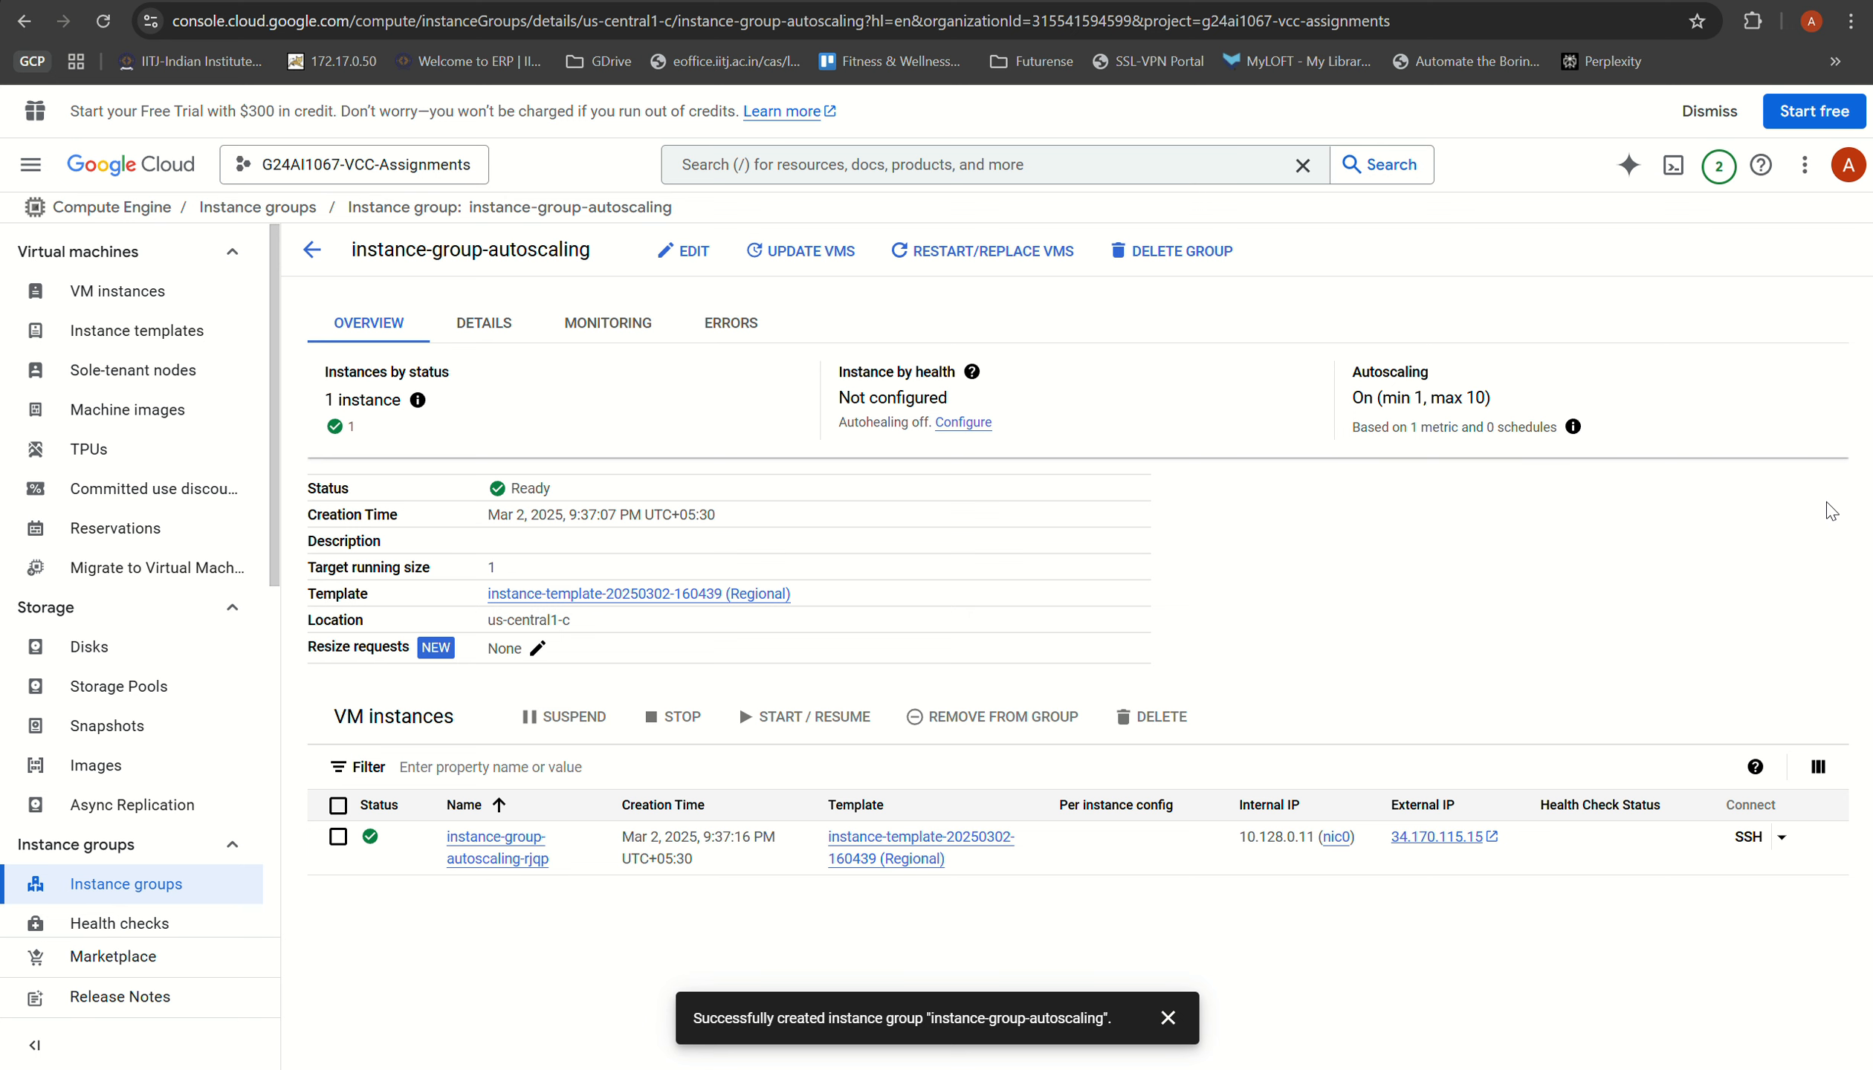
left_click(685, 255)
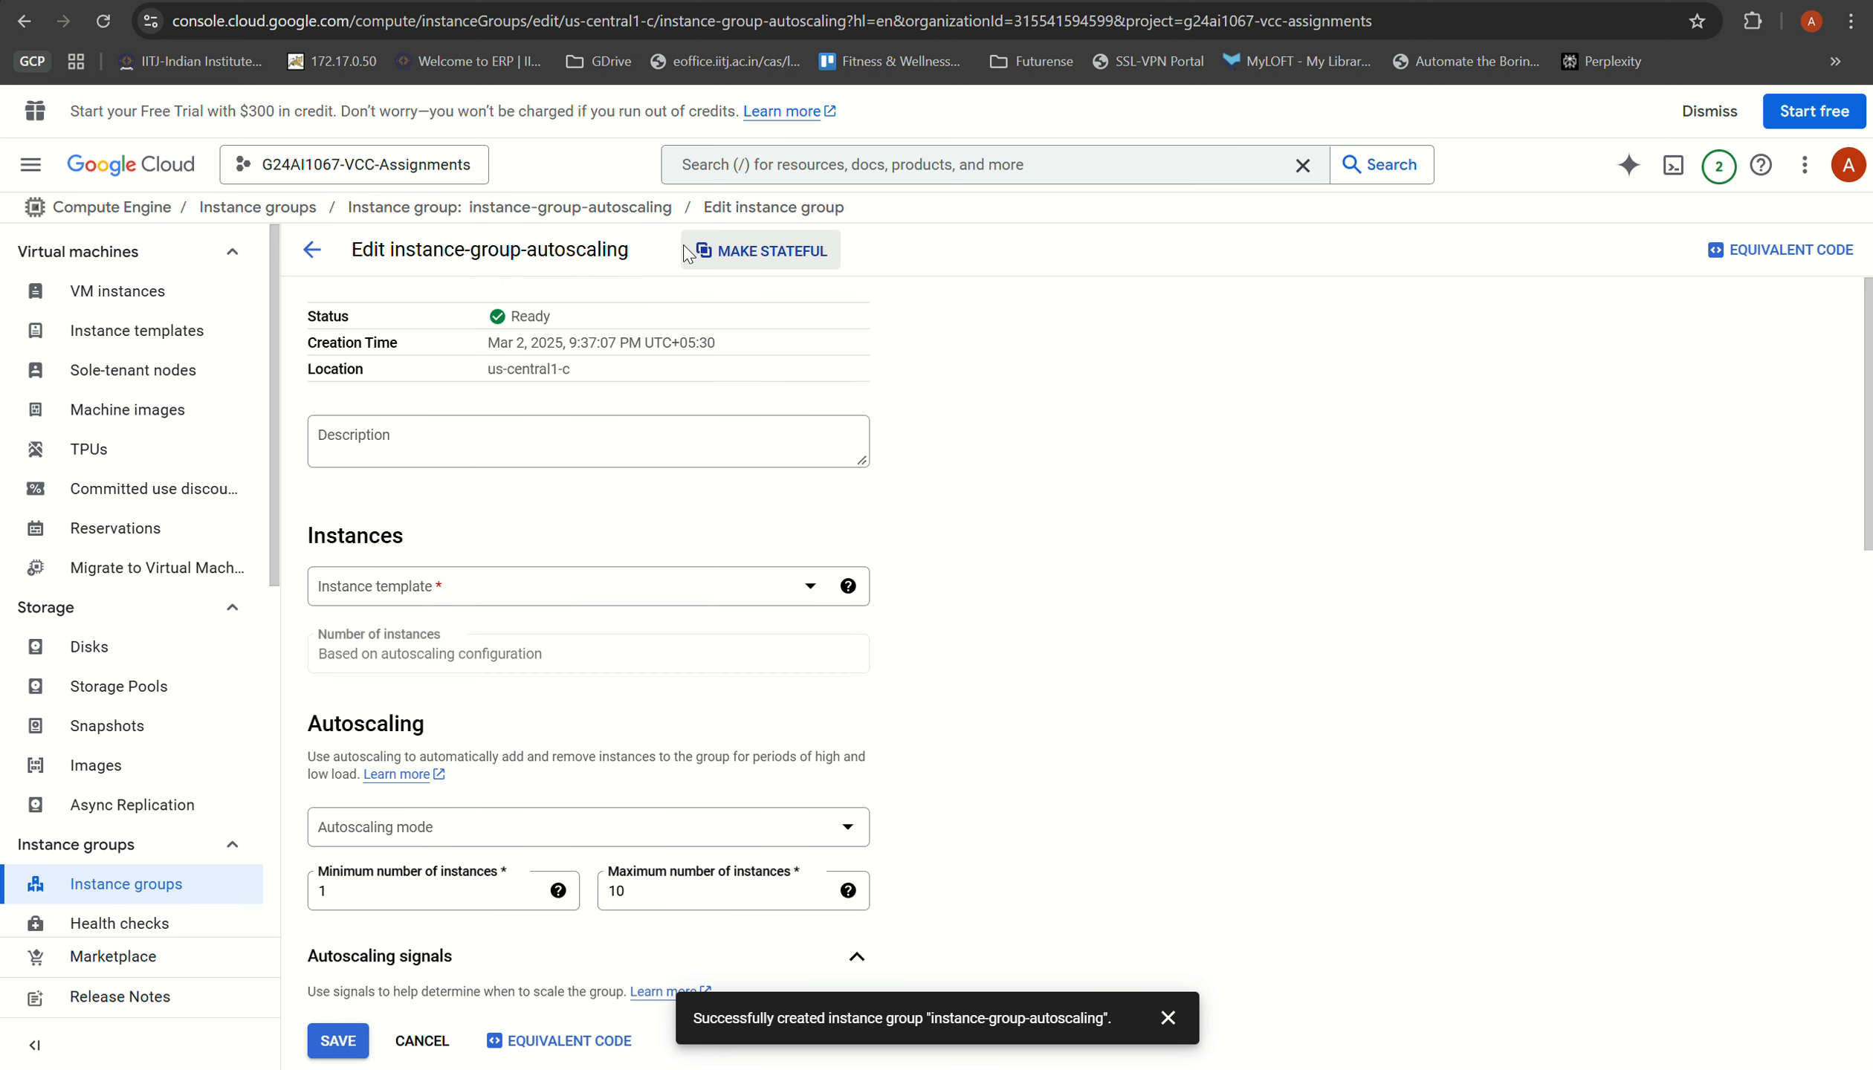
scroll(794, 473, "down", 5)
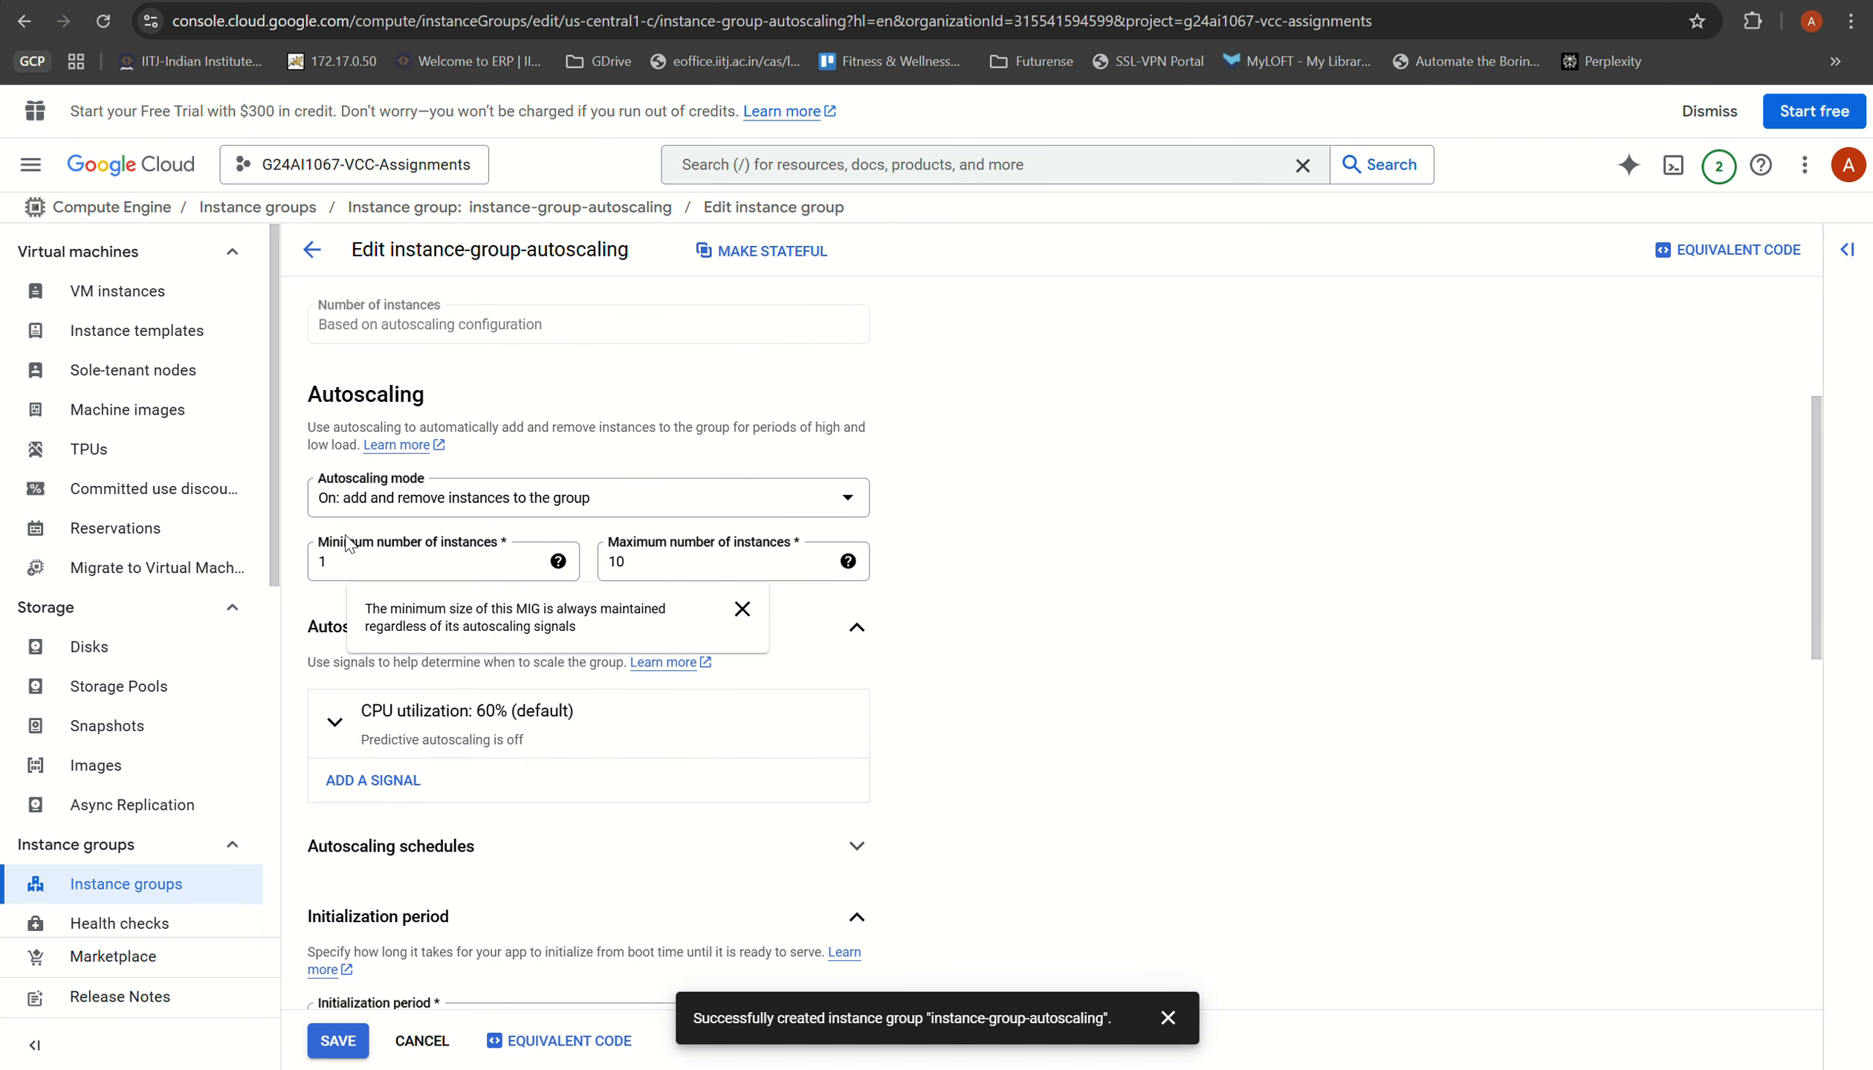
left_click_drag(308, 398, 442, 412)
scroll(446, 424, "up", 4)
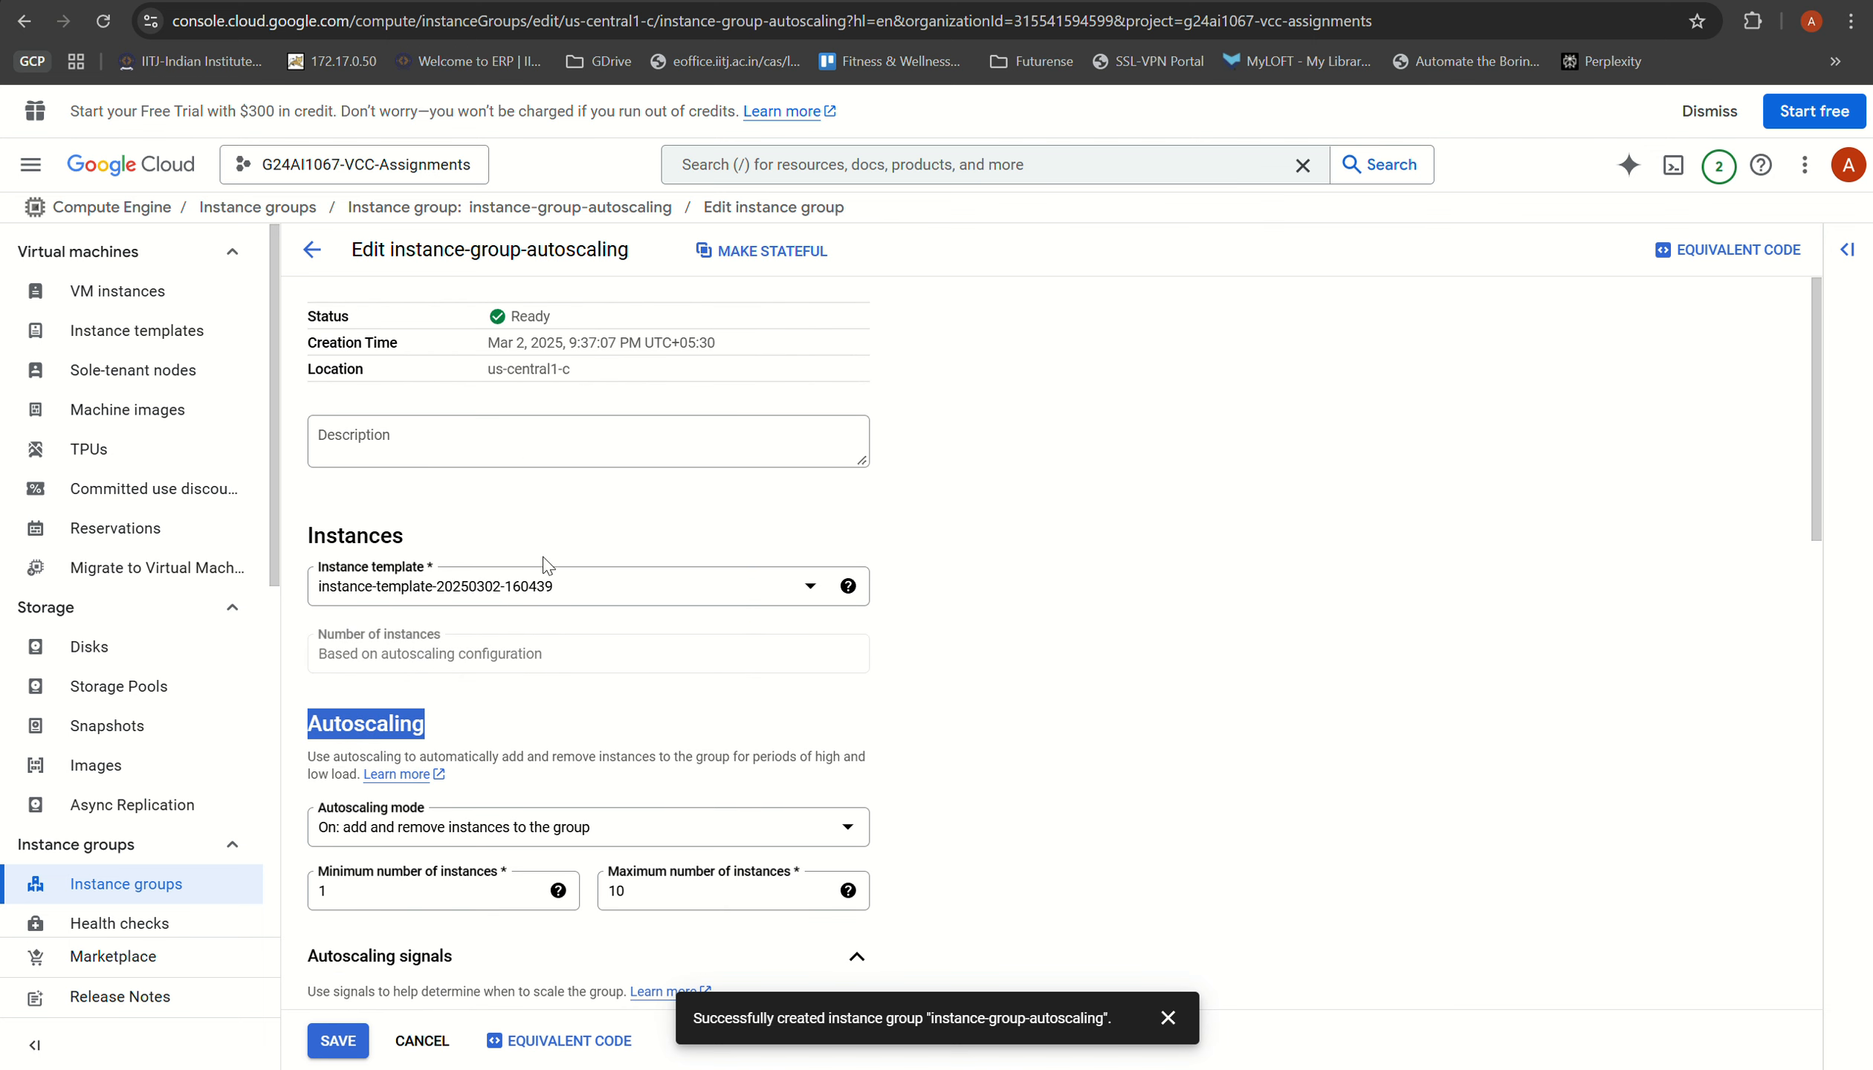
scroll(543, 556, "down", 5)
scroll(446, 476, "up", 3)
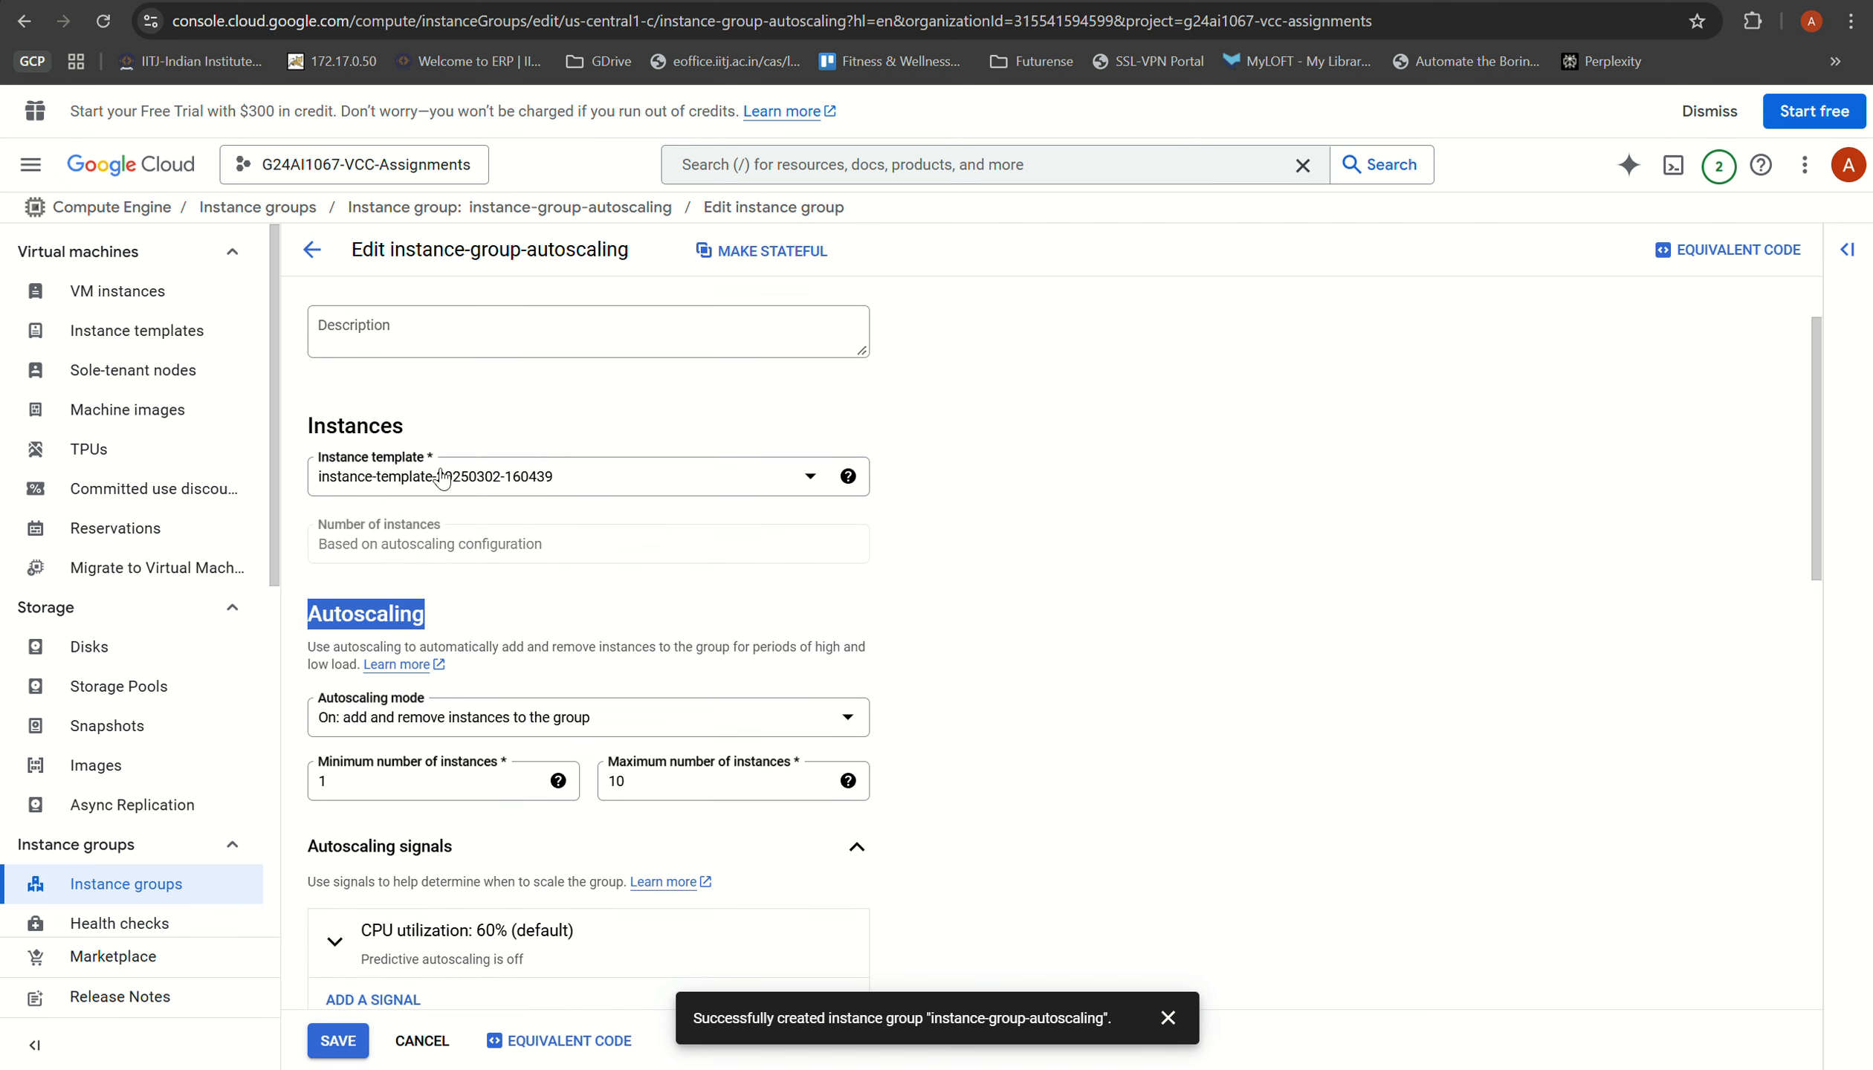
scroll(494, 533, "down", 1)
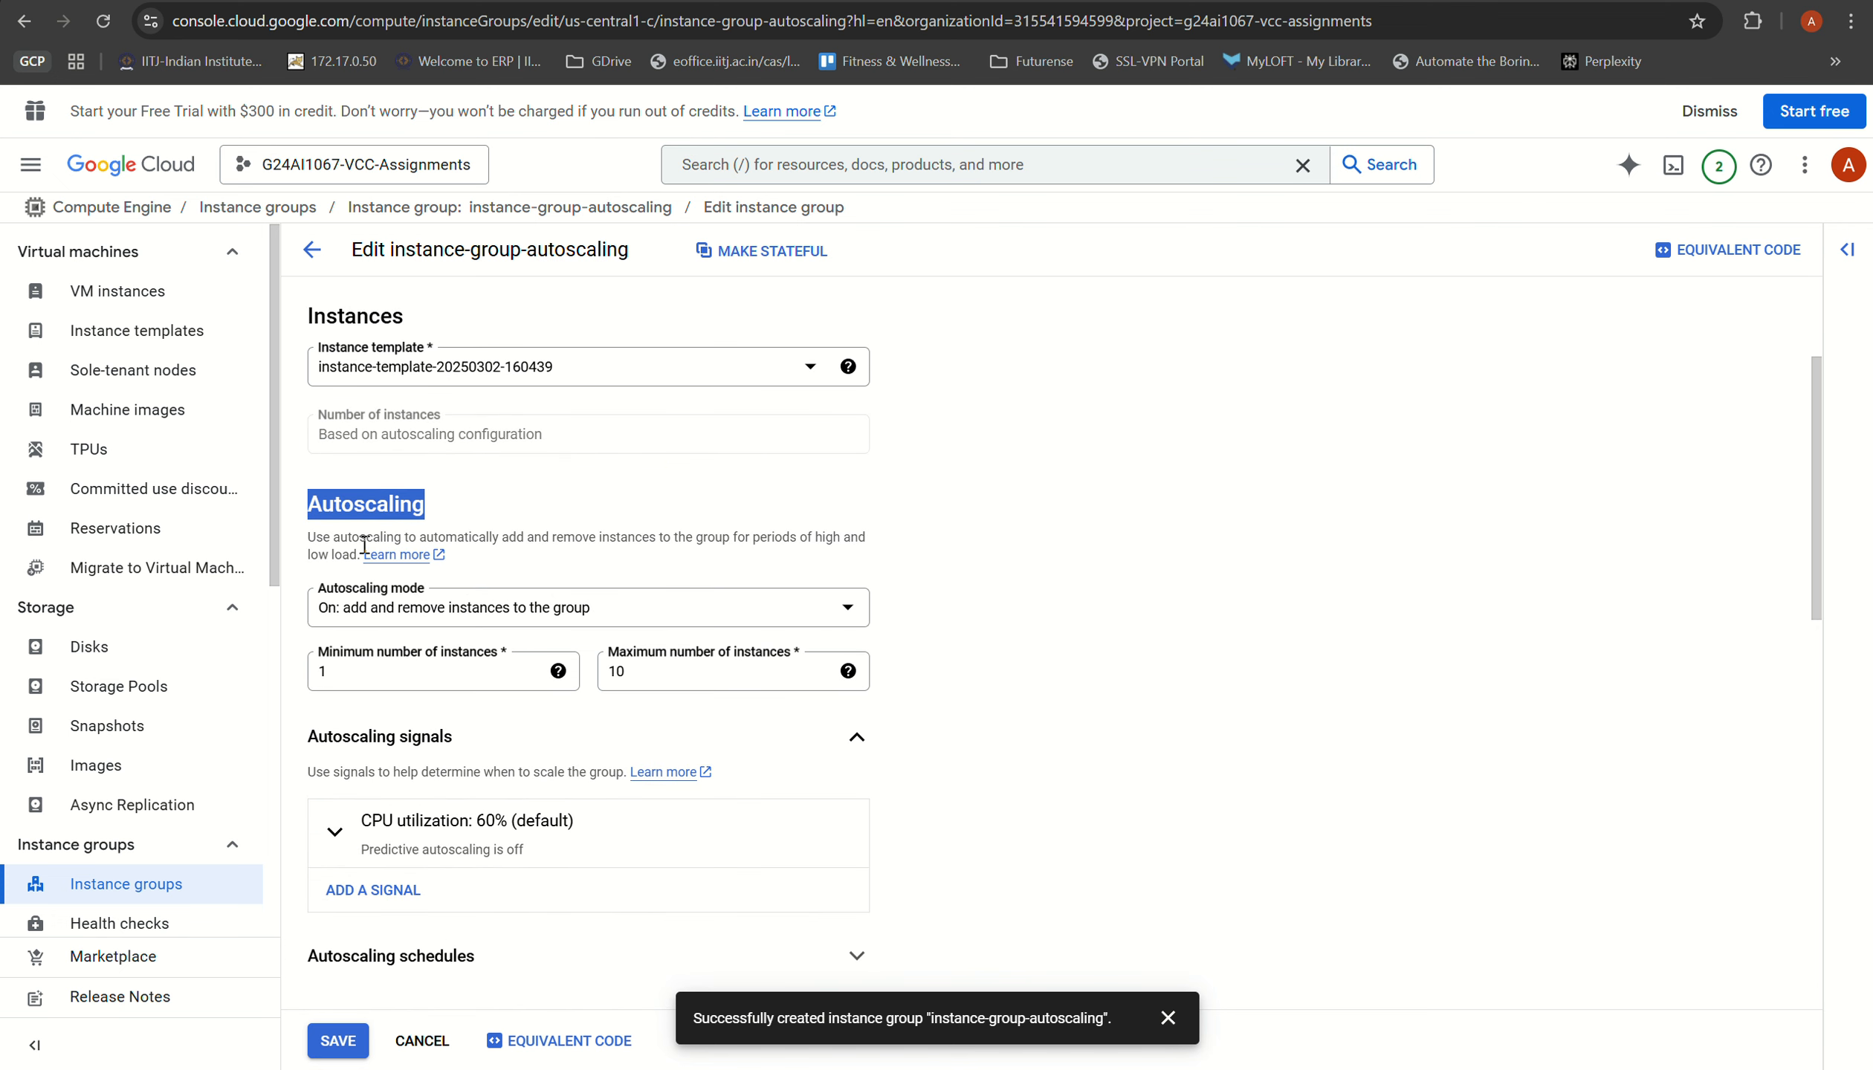
Step: Keep the autoscaling mode as "On: add and remove instances to the group" and set the maximum number of instances to 5
left_click(398, 617)
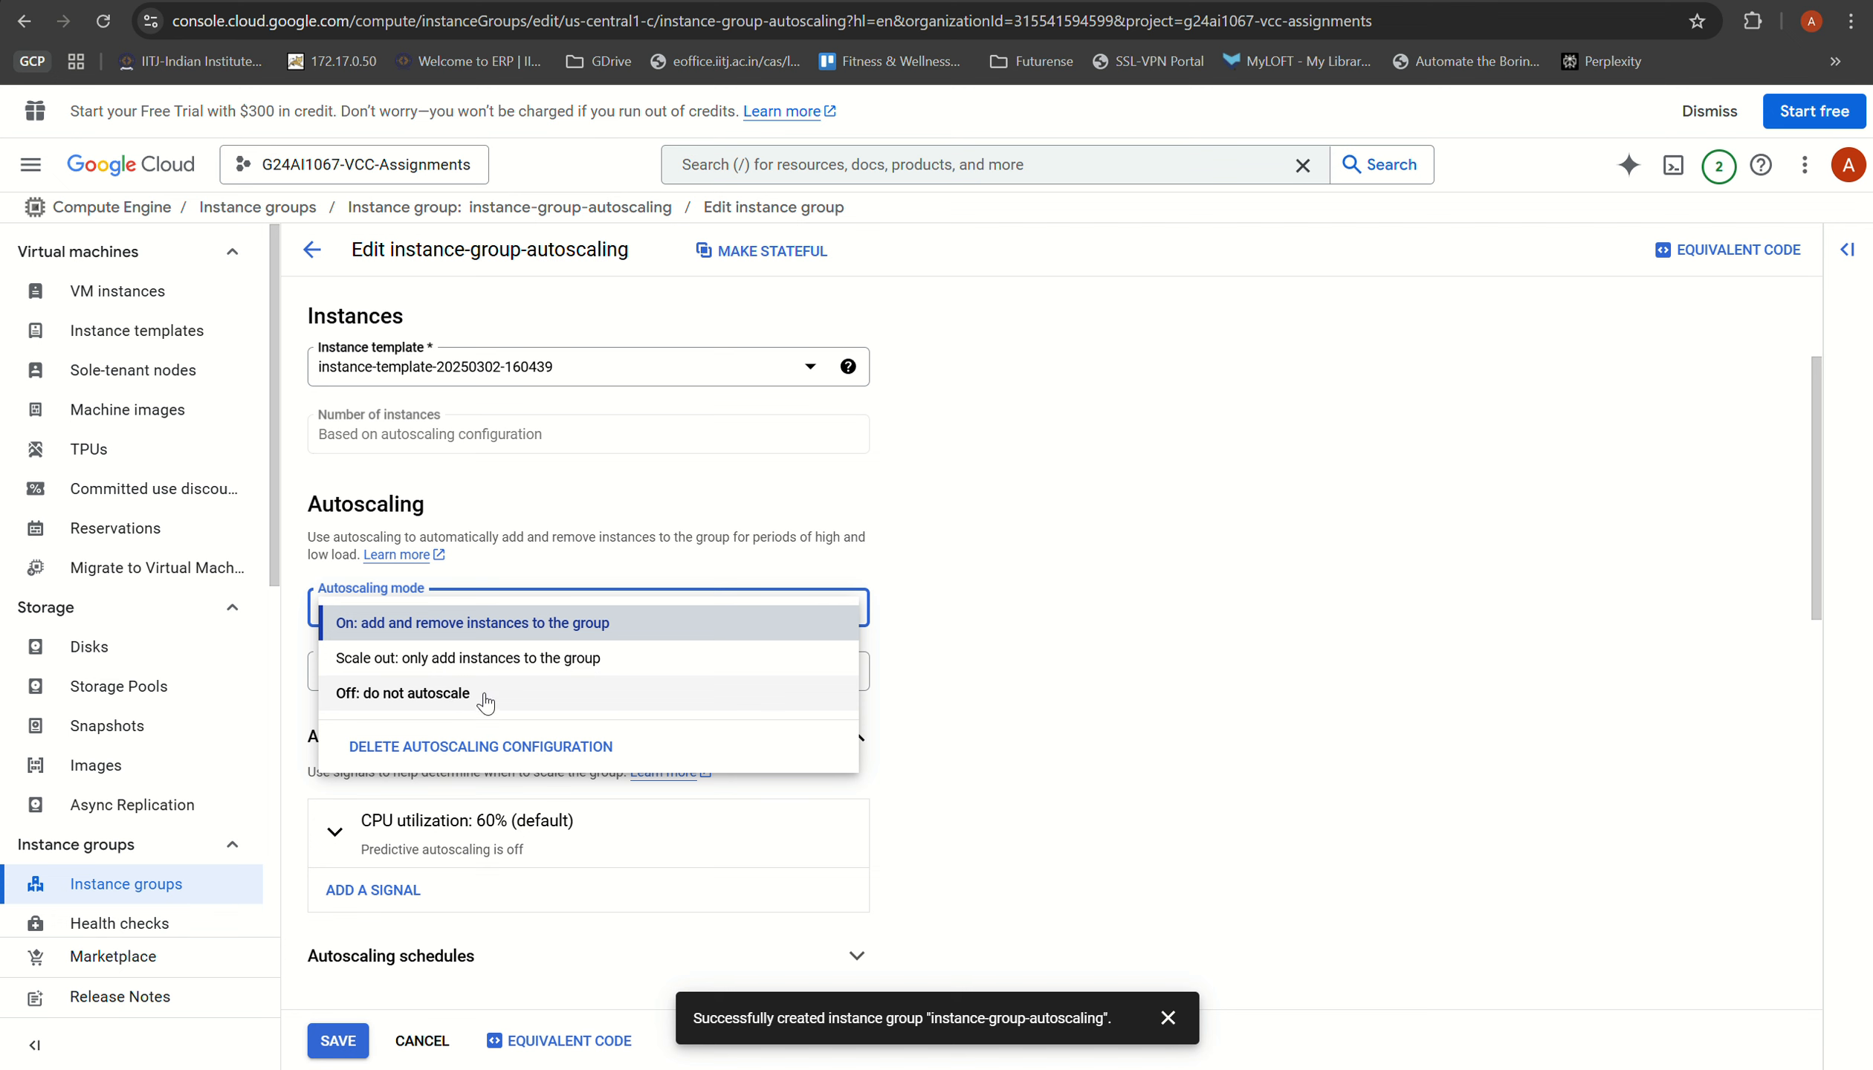
left_click(456, 633)
left_click(439, 610)
left_click(935, 653)
scroll(934, 653, "down", 4)
double_click(611, 341)
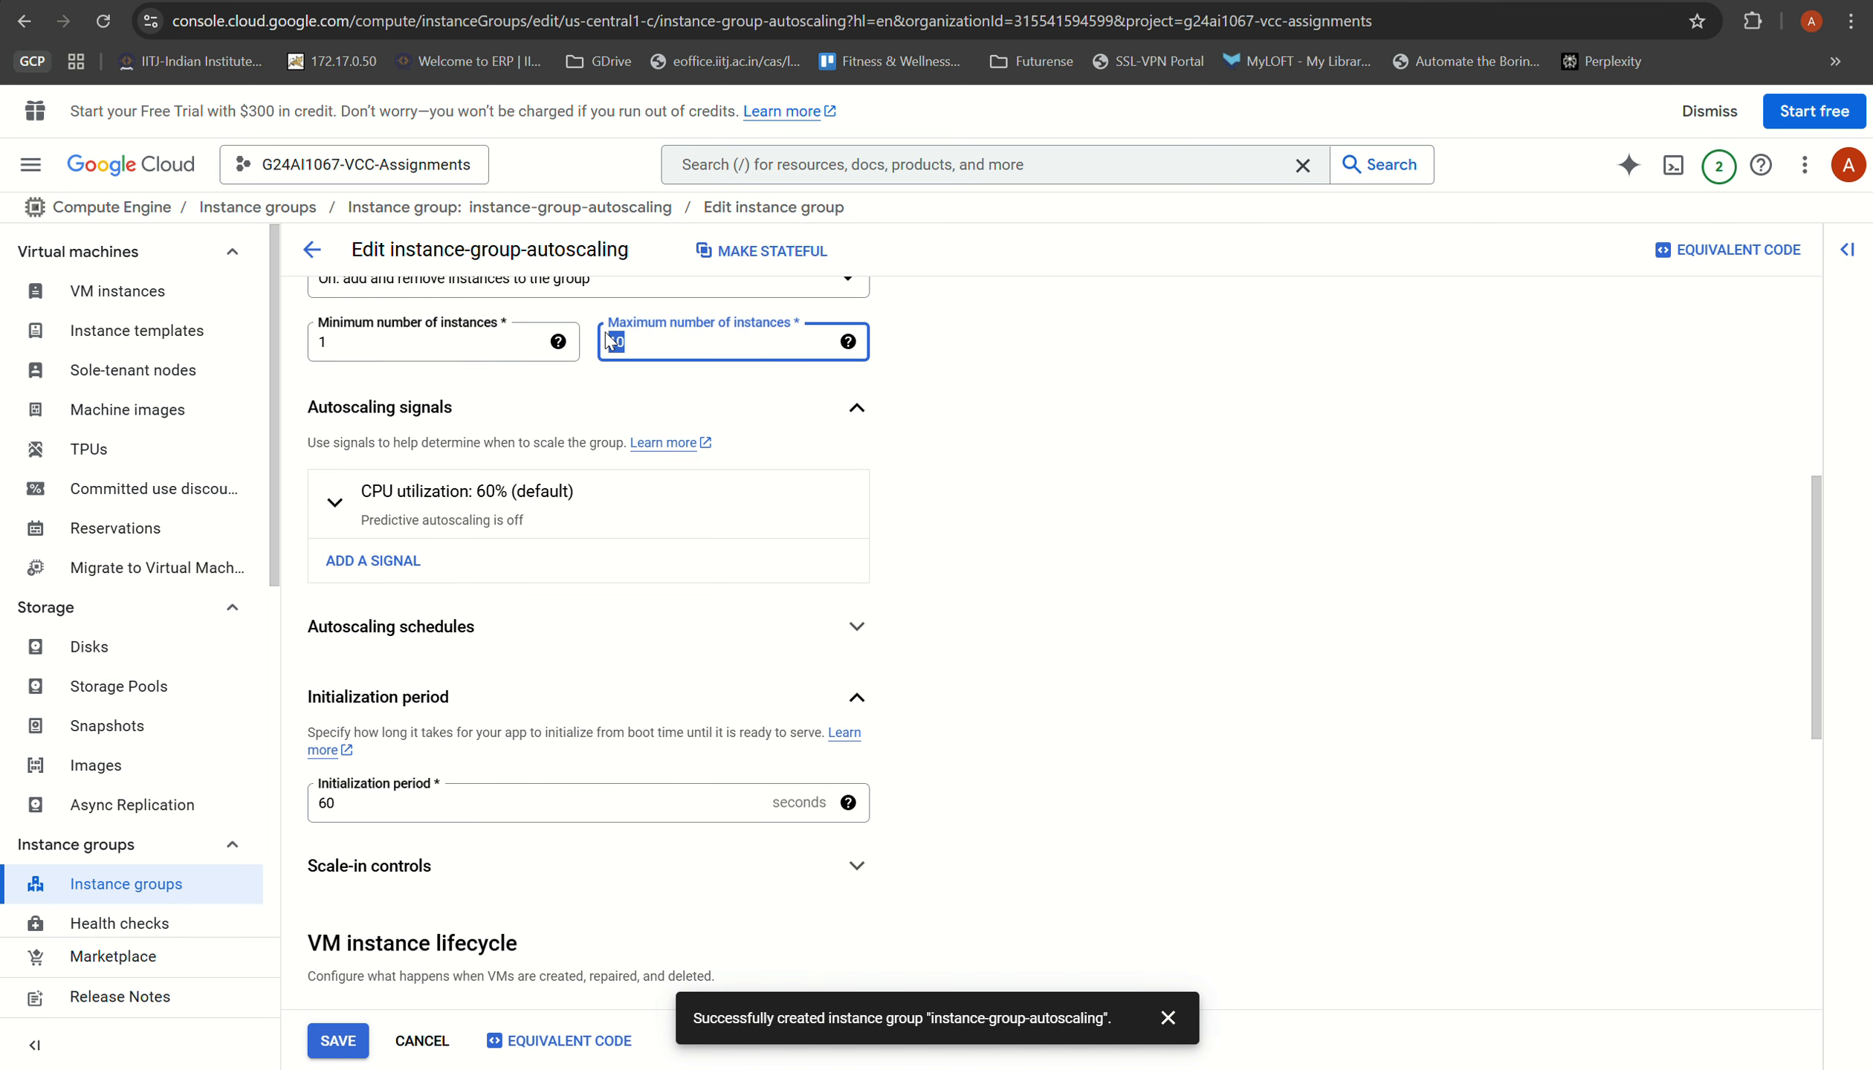
type("5")
scroll(932, 510, "up", 3)
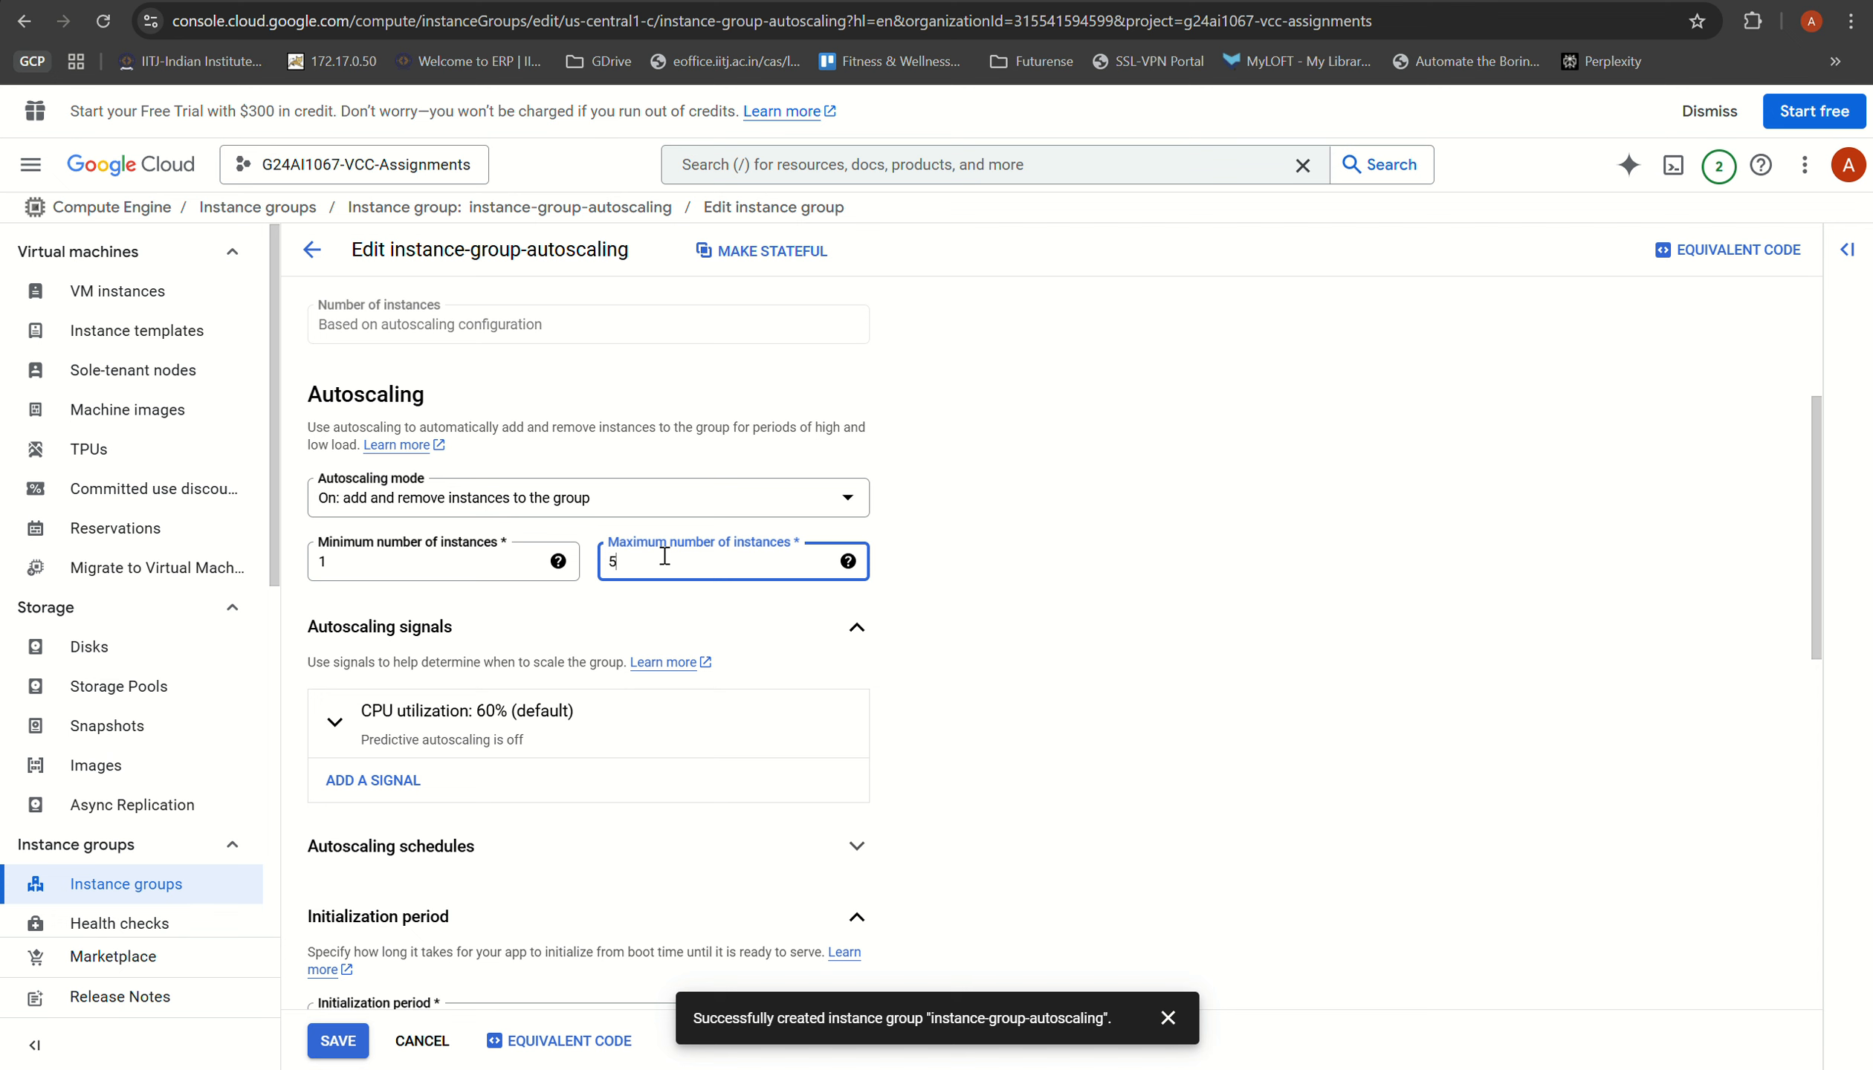
Step: Configure the autoscaling signal as CPU utilization with a target of 40%
scroll(420, 714, "down", 1)
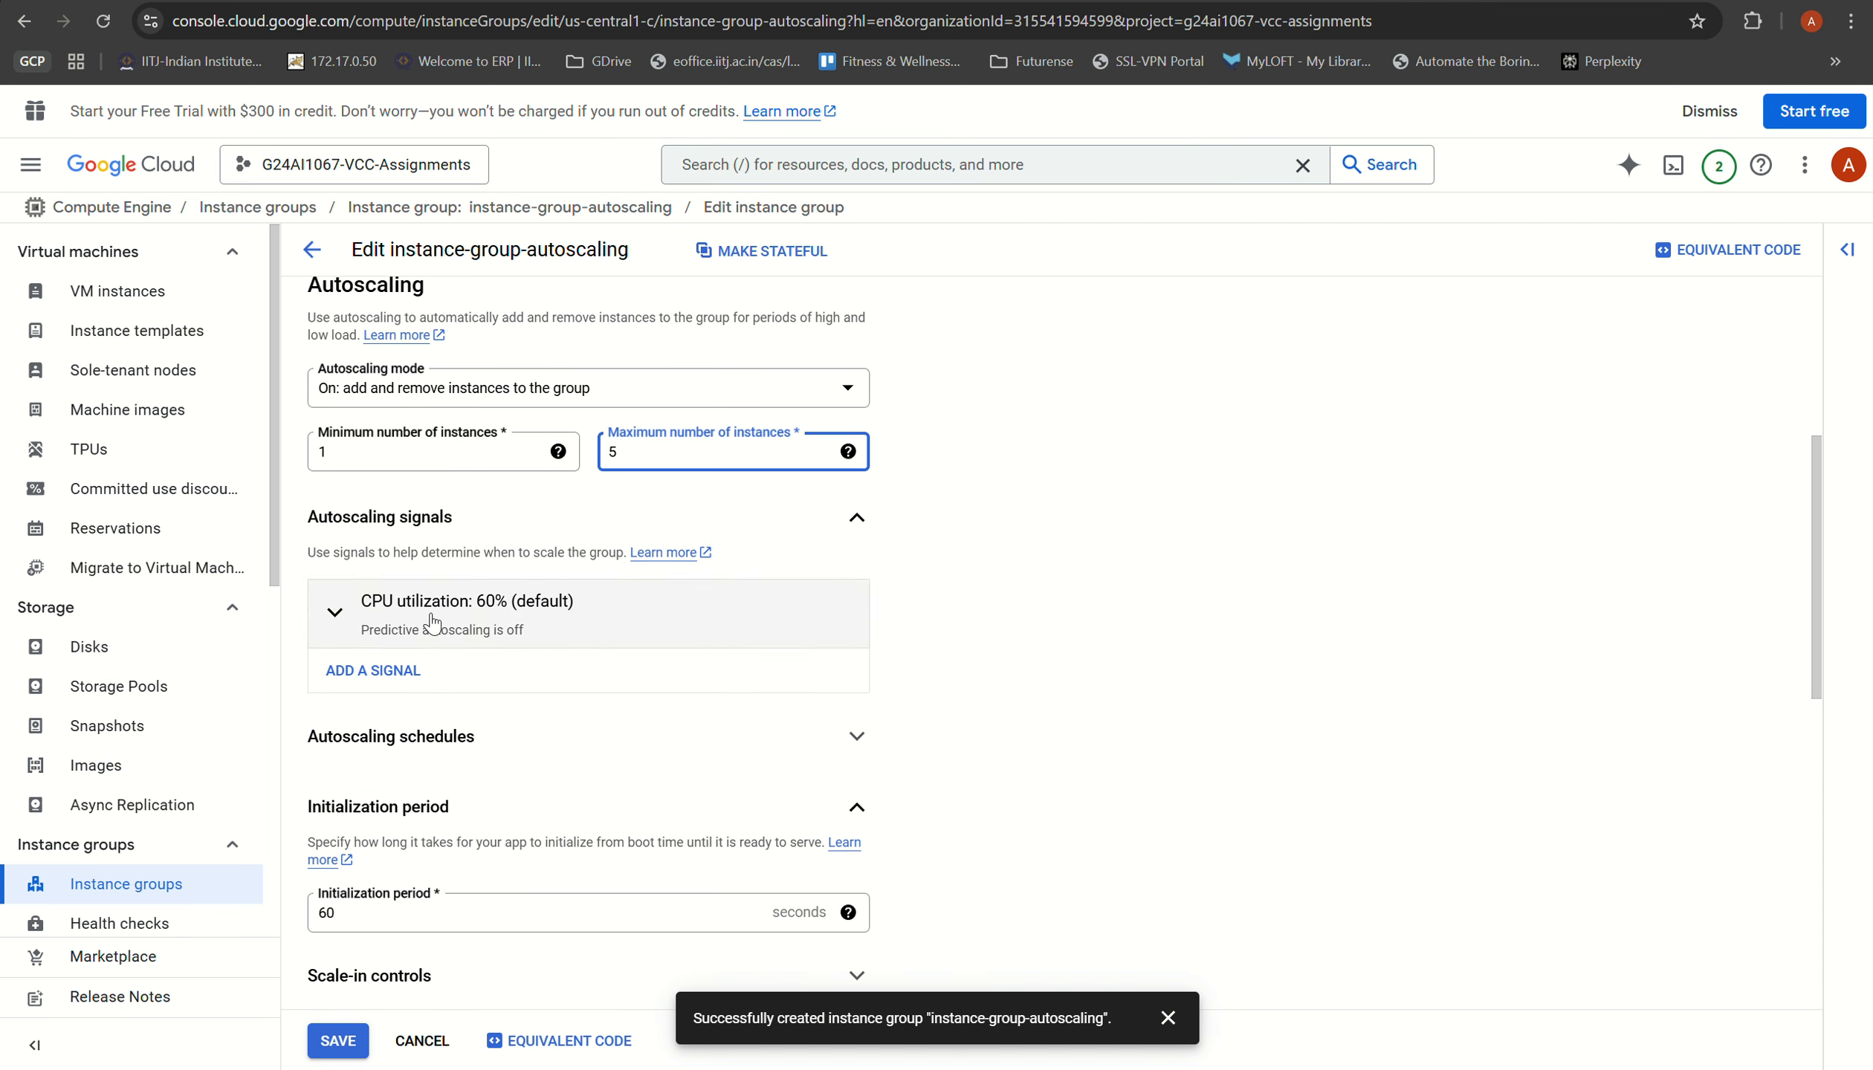
left_click(362, 621)
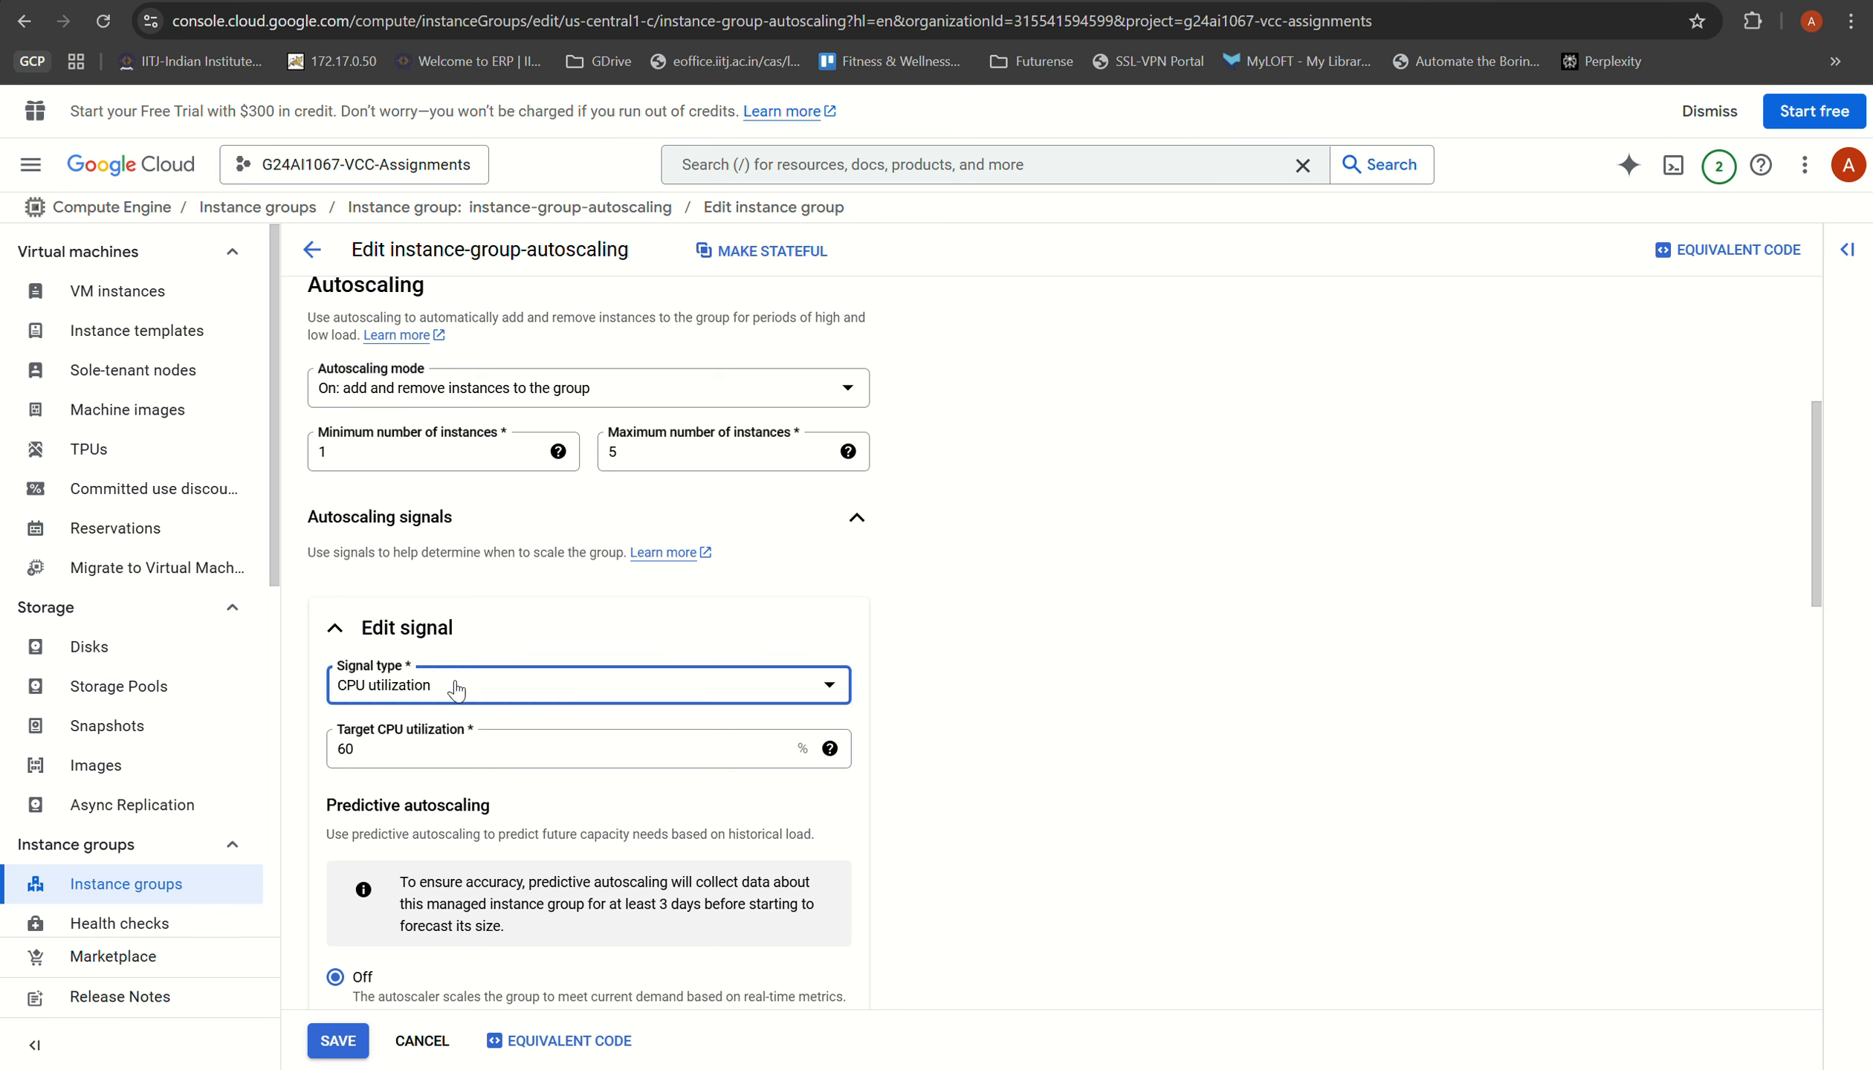
left_click(456, 688)
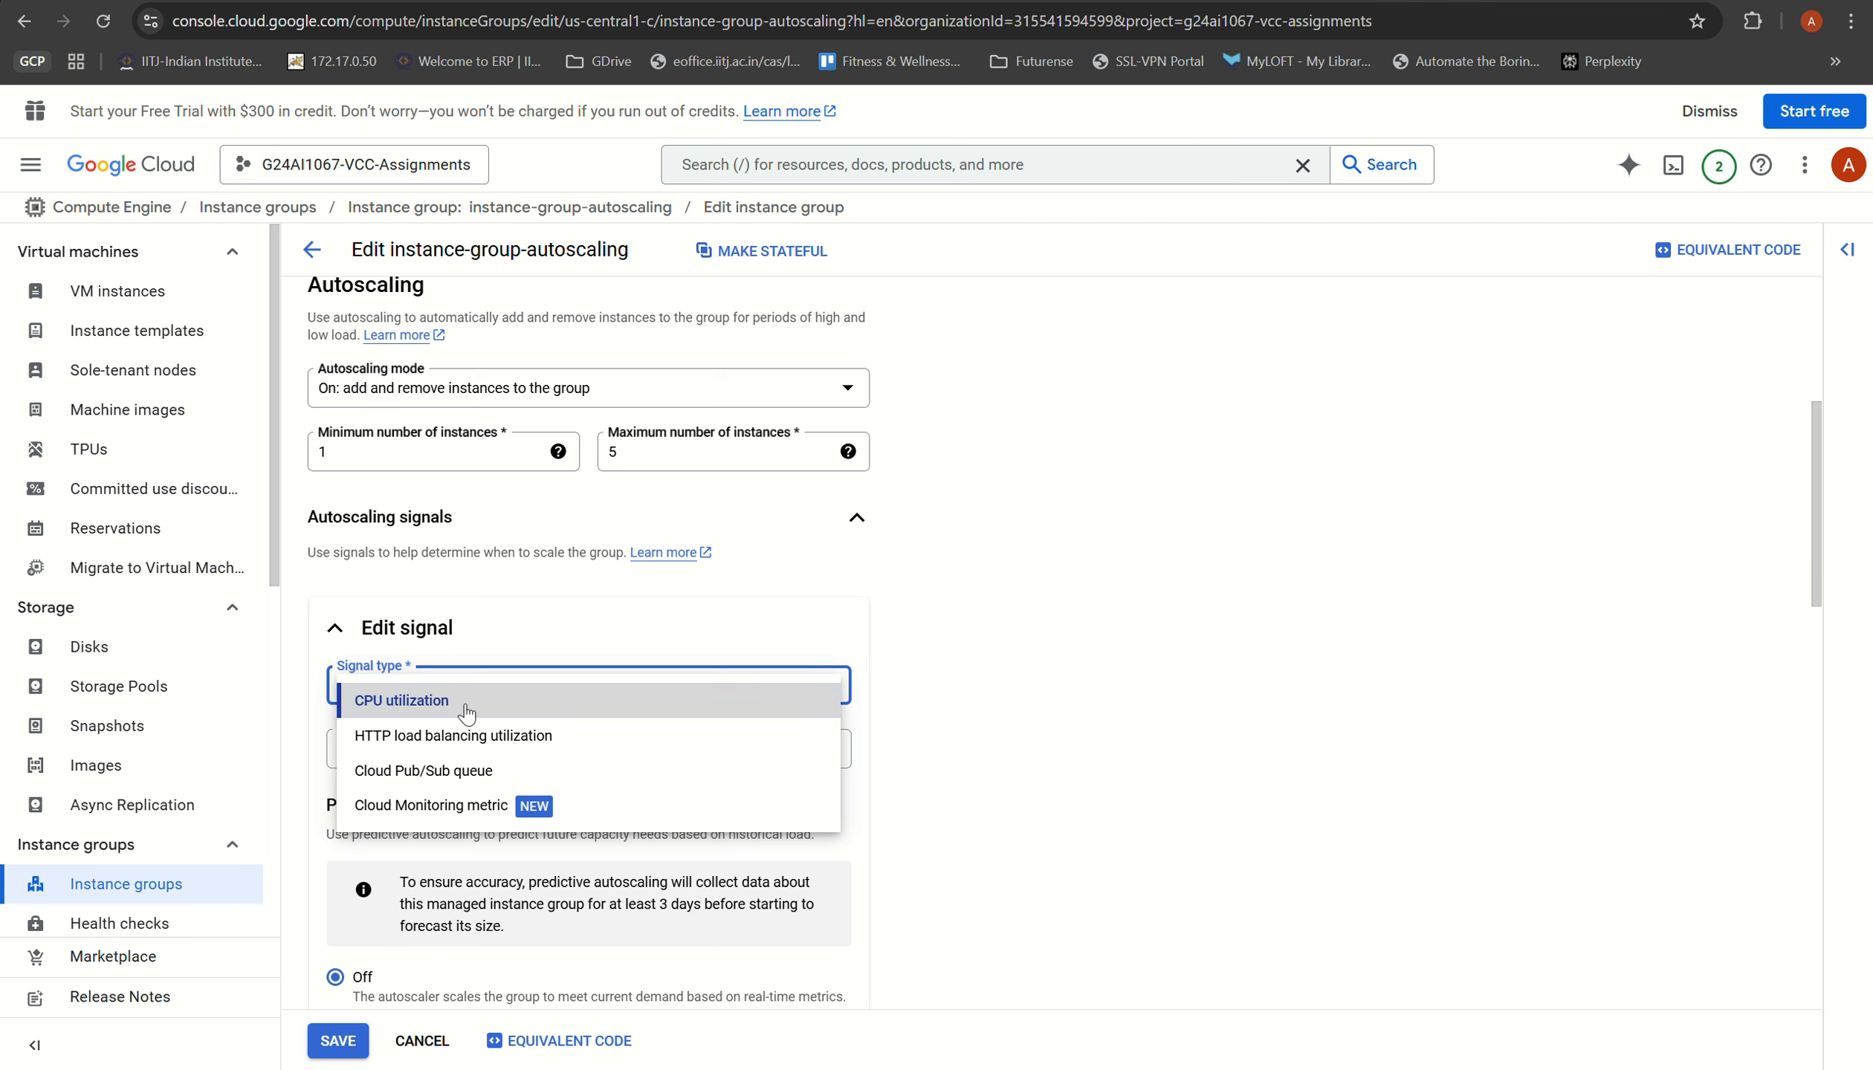
left_click(470, 710)
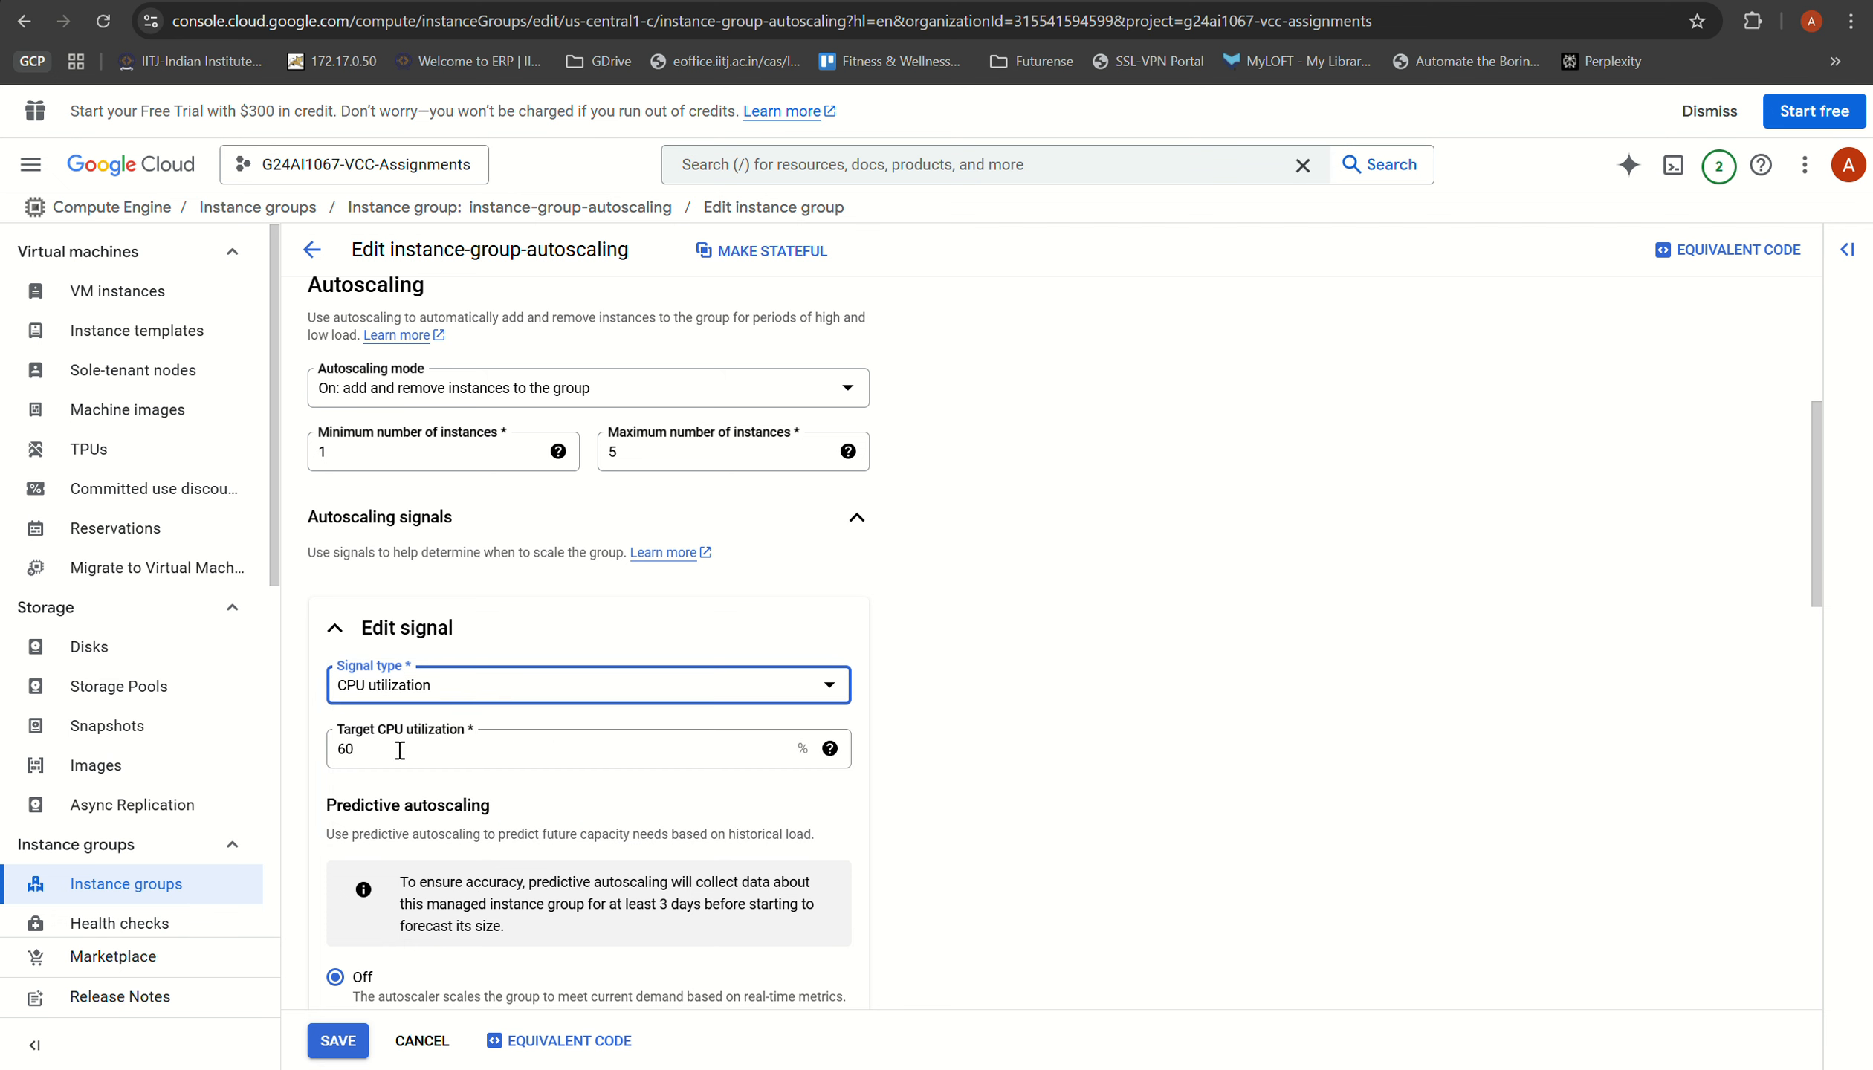
key("Tab")
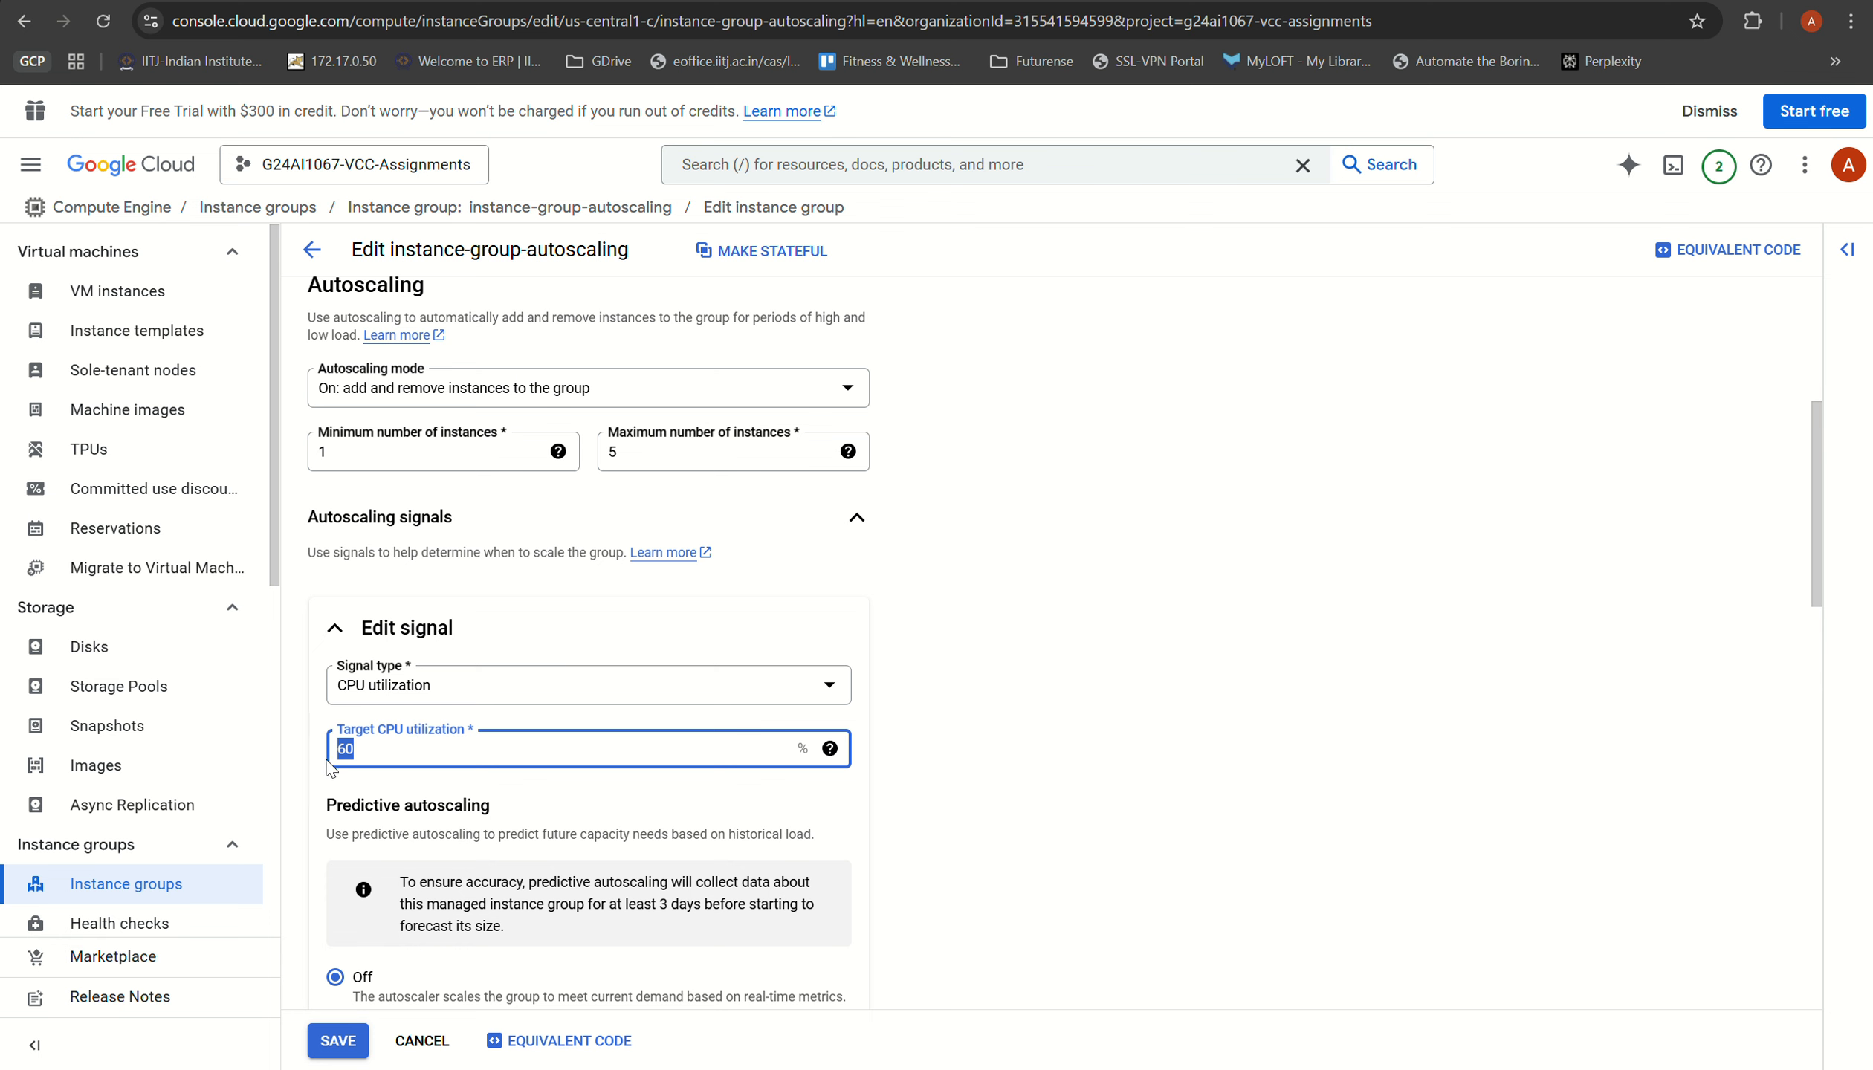
type("50")
type("40")
left_click(921, 788)
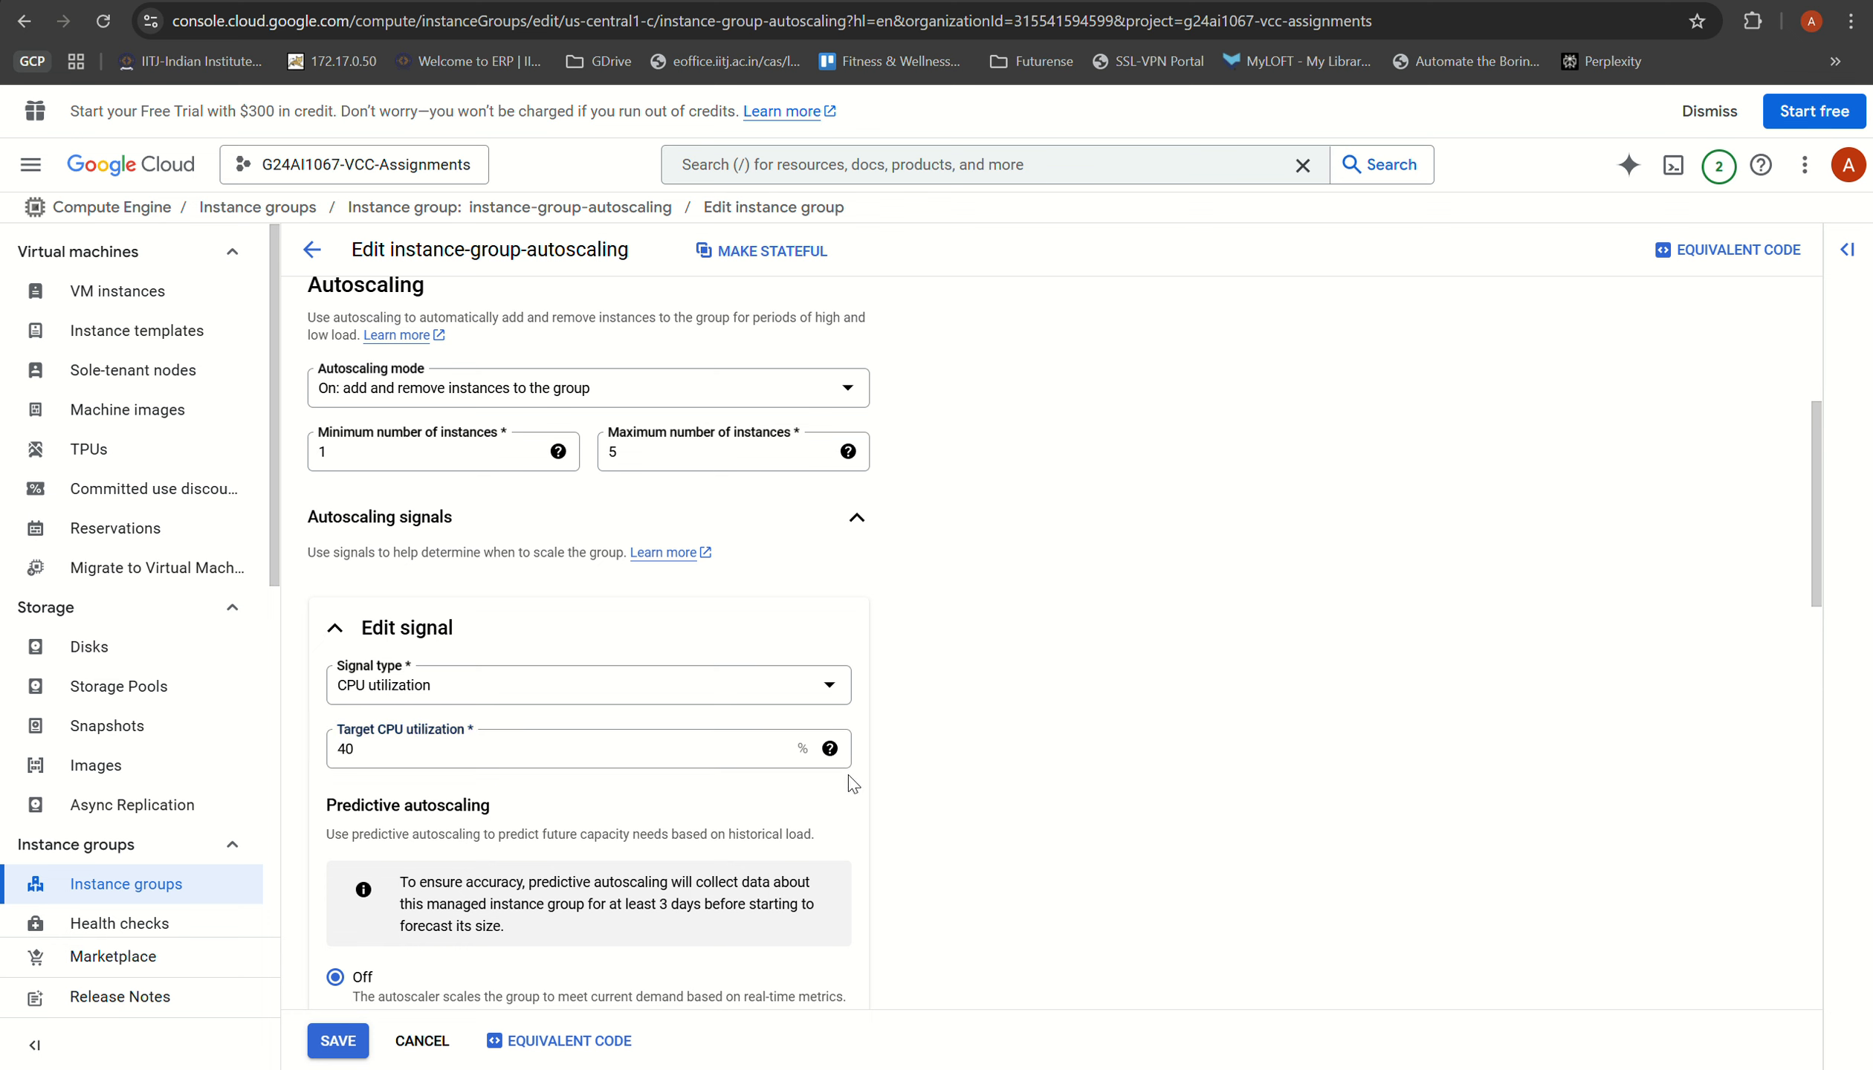
left_click(340, 752)
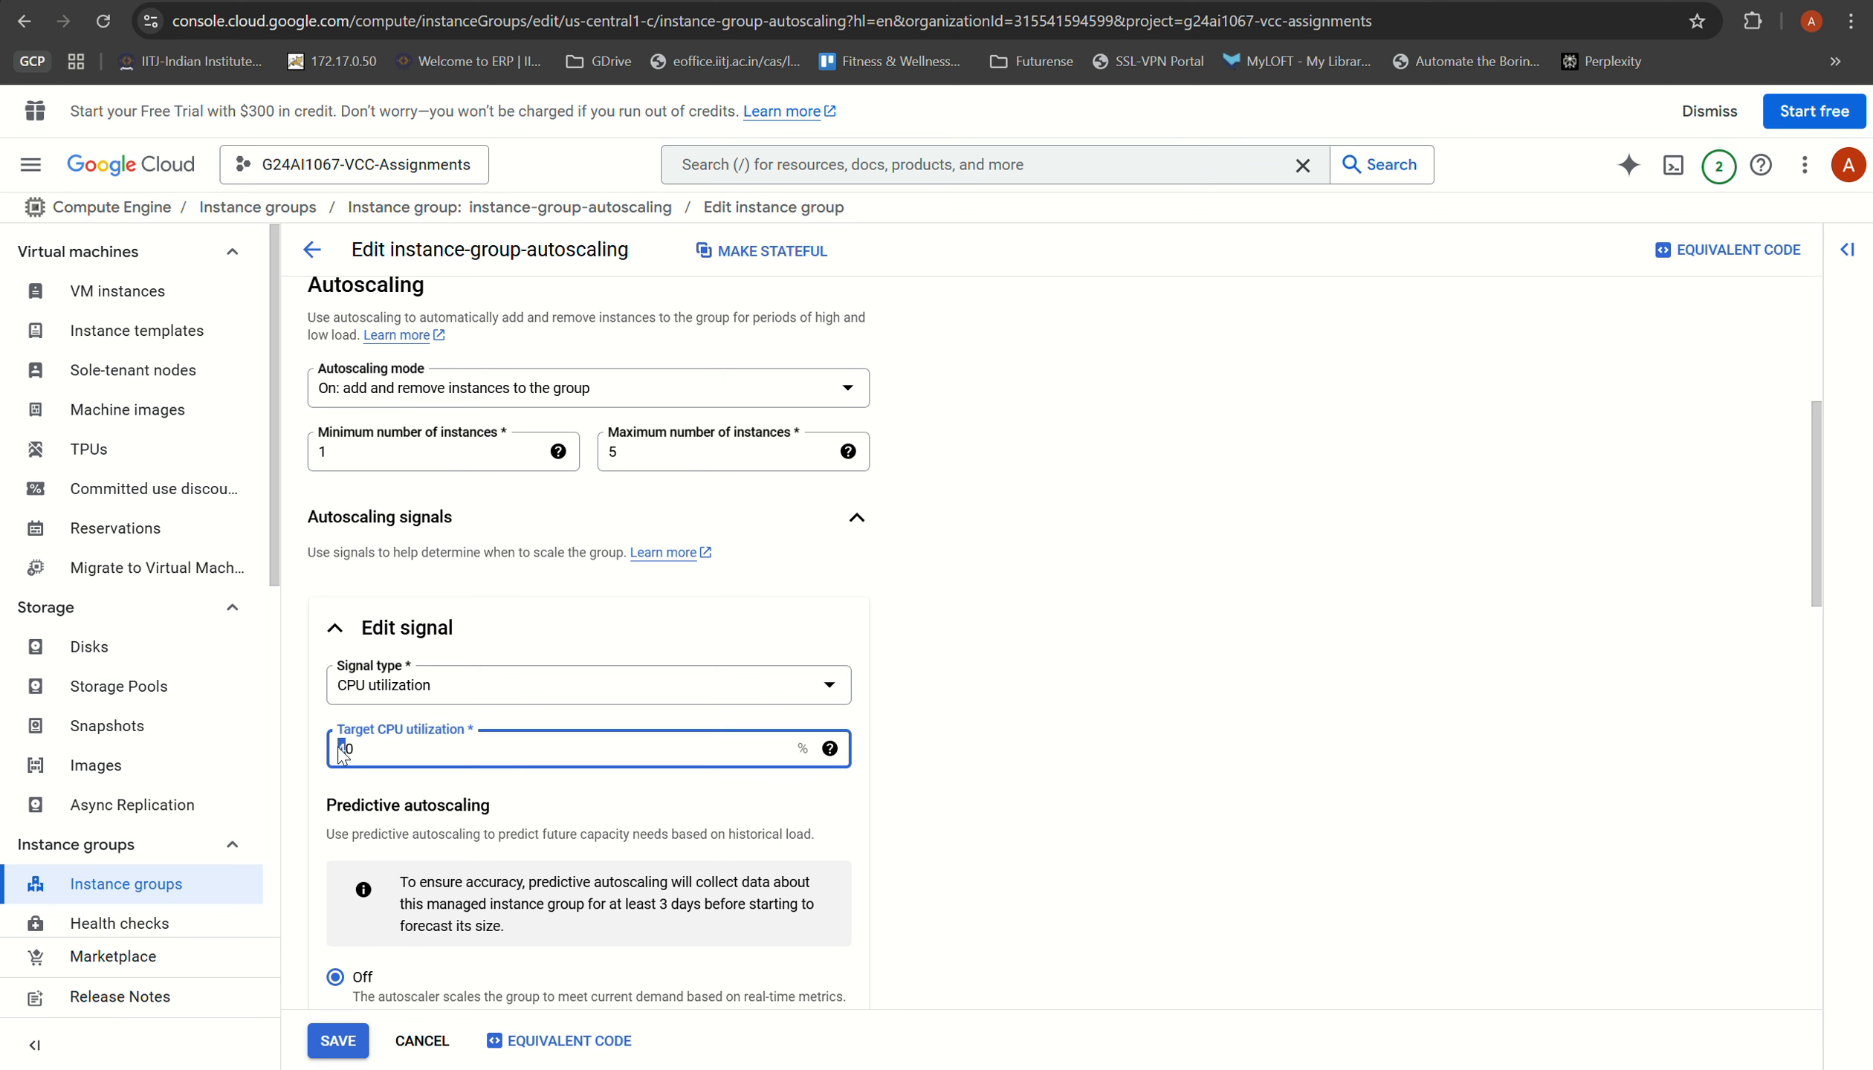
left_click(435, 681)
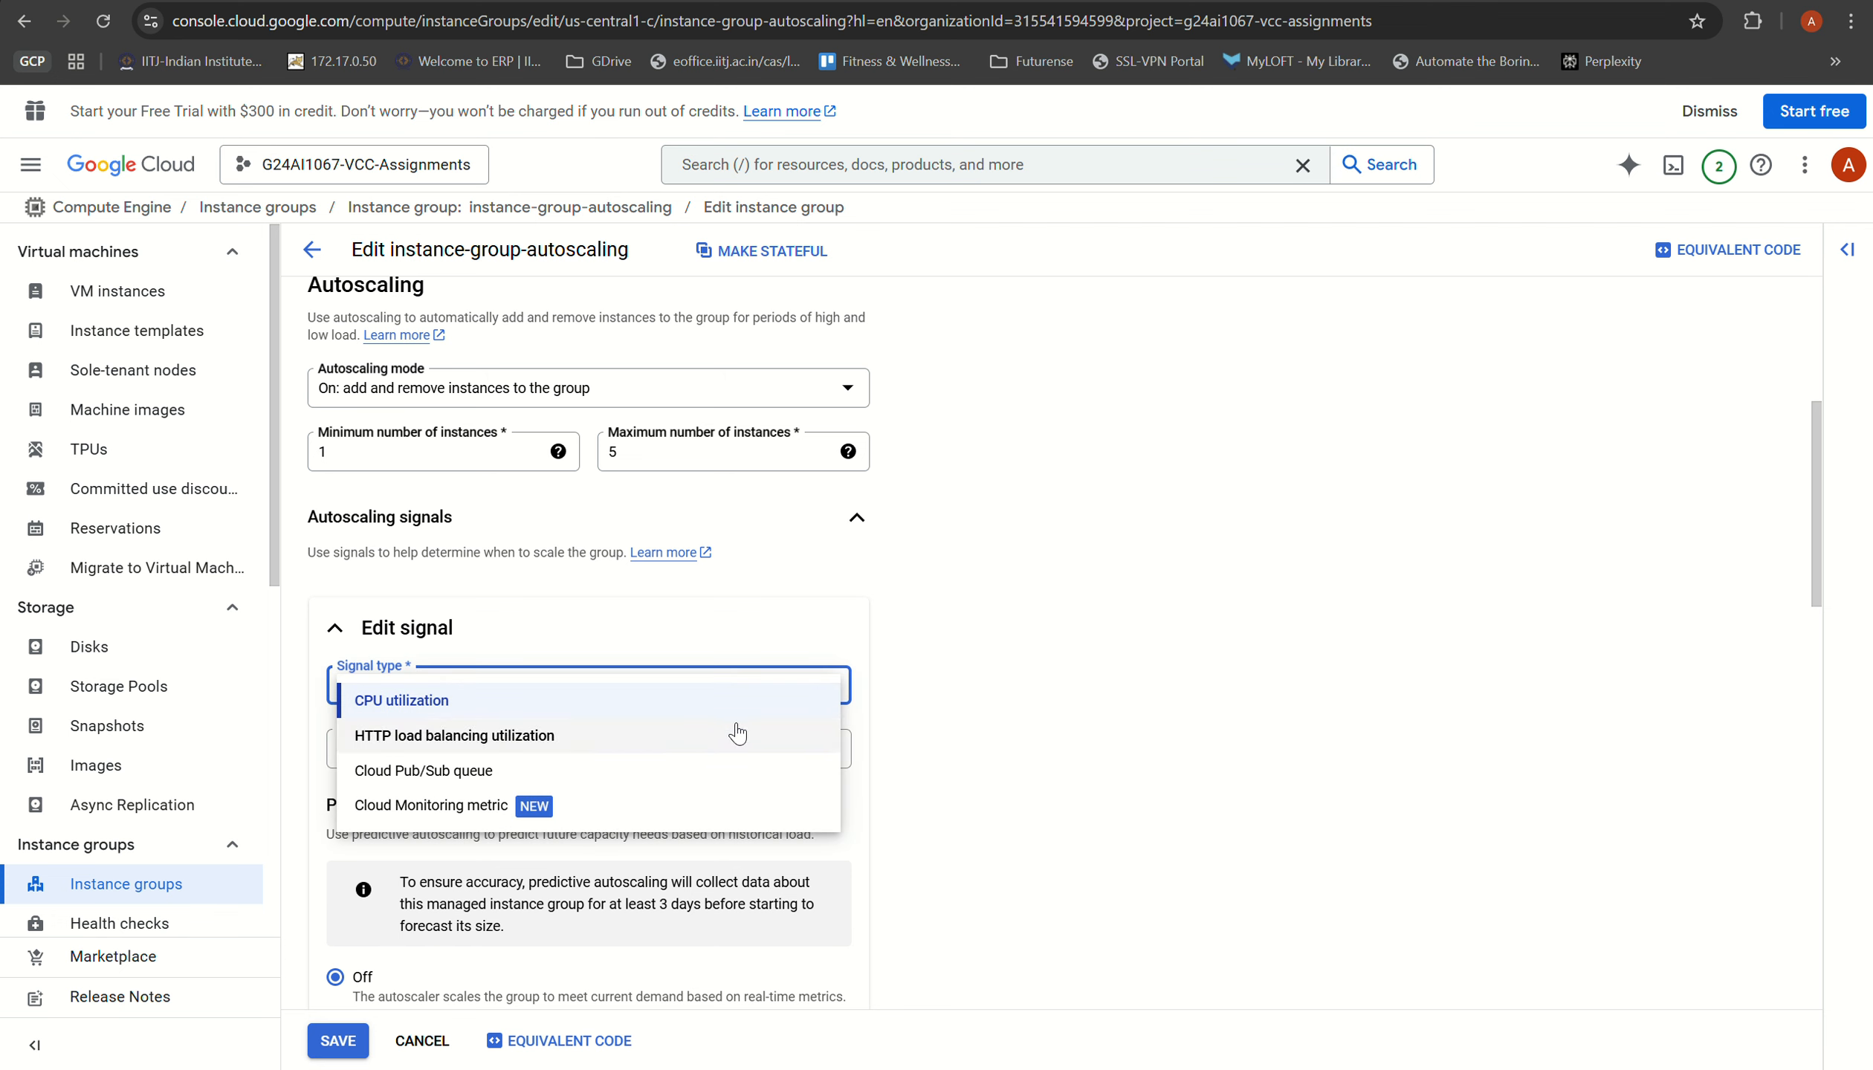
left_click(948, 730)
Step: Review the predictive autoscaling, initialization period and autohealing settings, and save the instance group changes
scroll(948, 730, "down", 4)
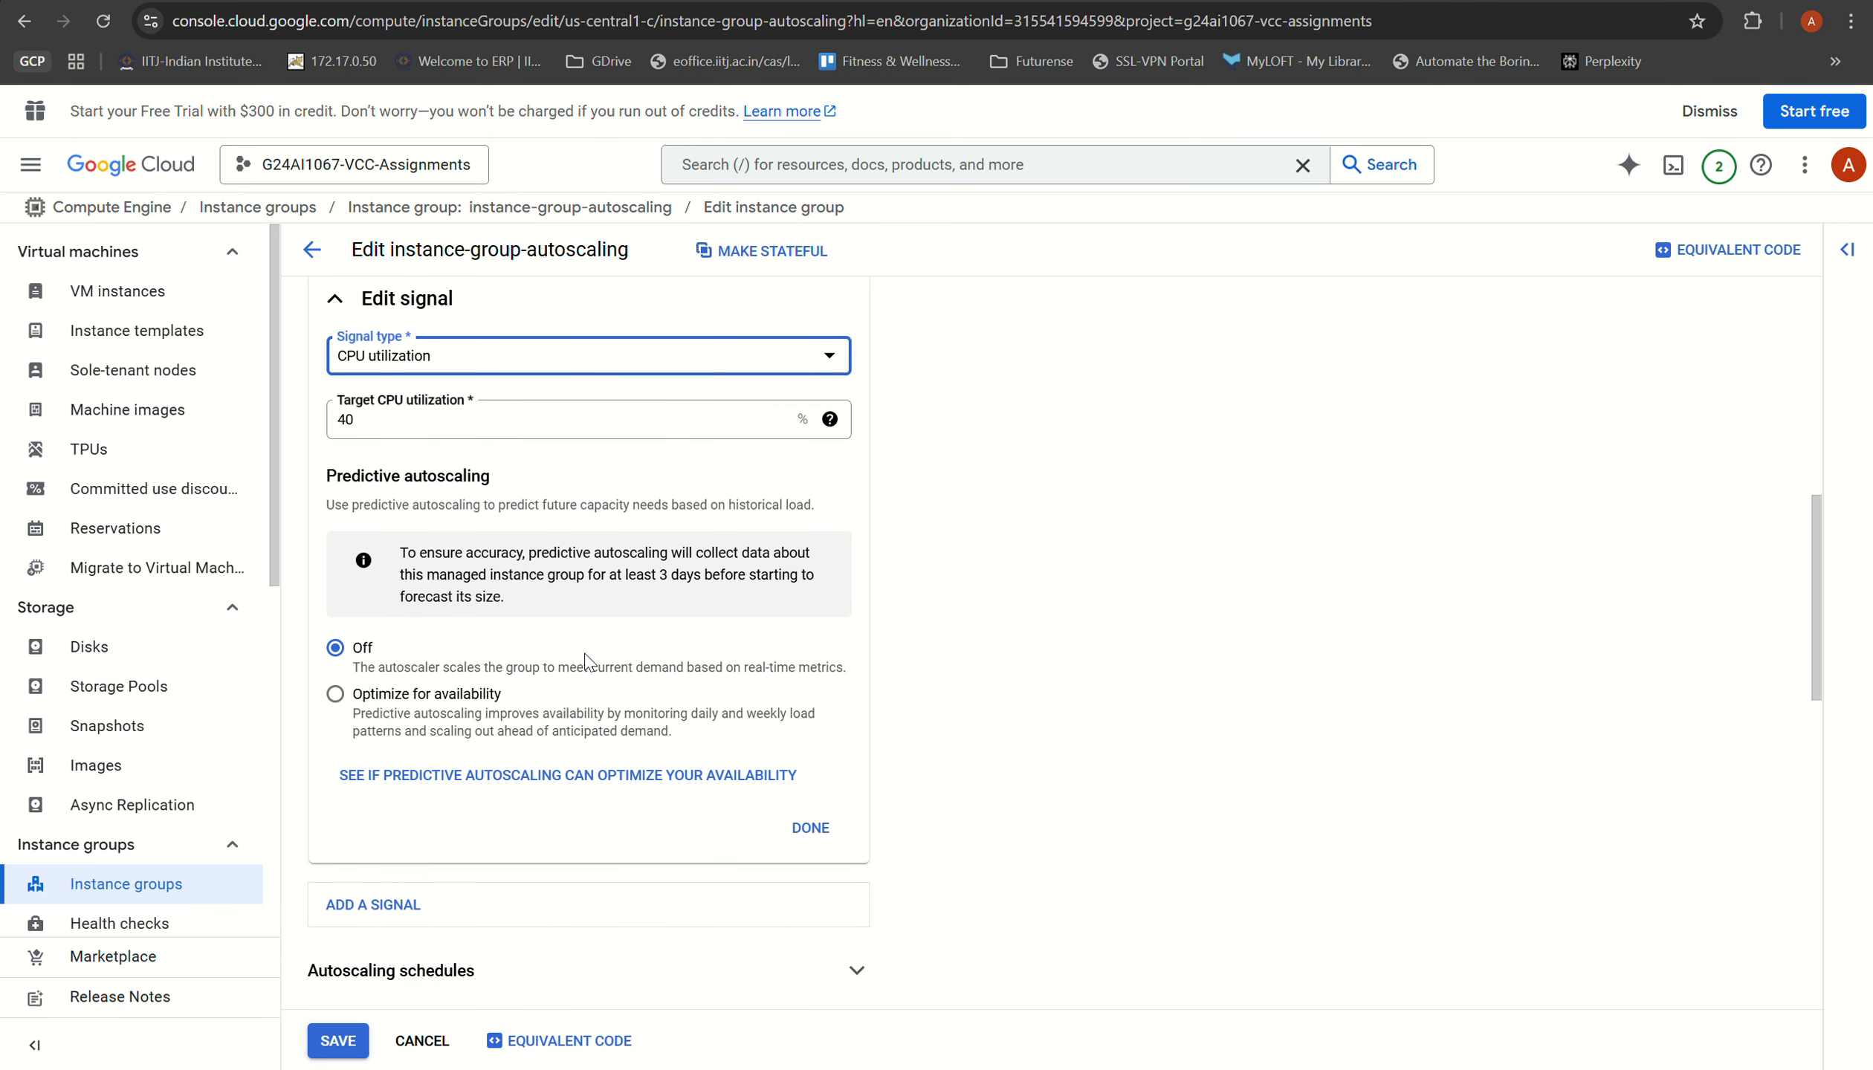
scroll(510, 727, "down", 3)
scroll(510, 727, "down", 5)
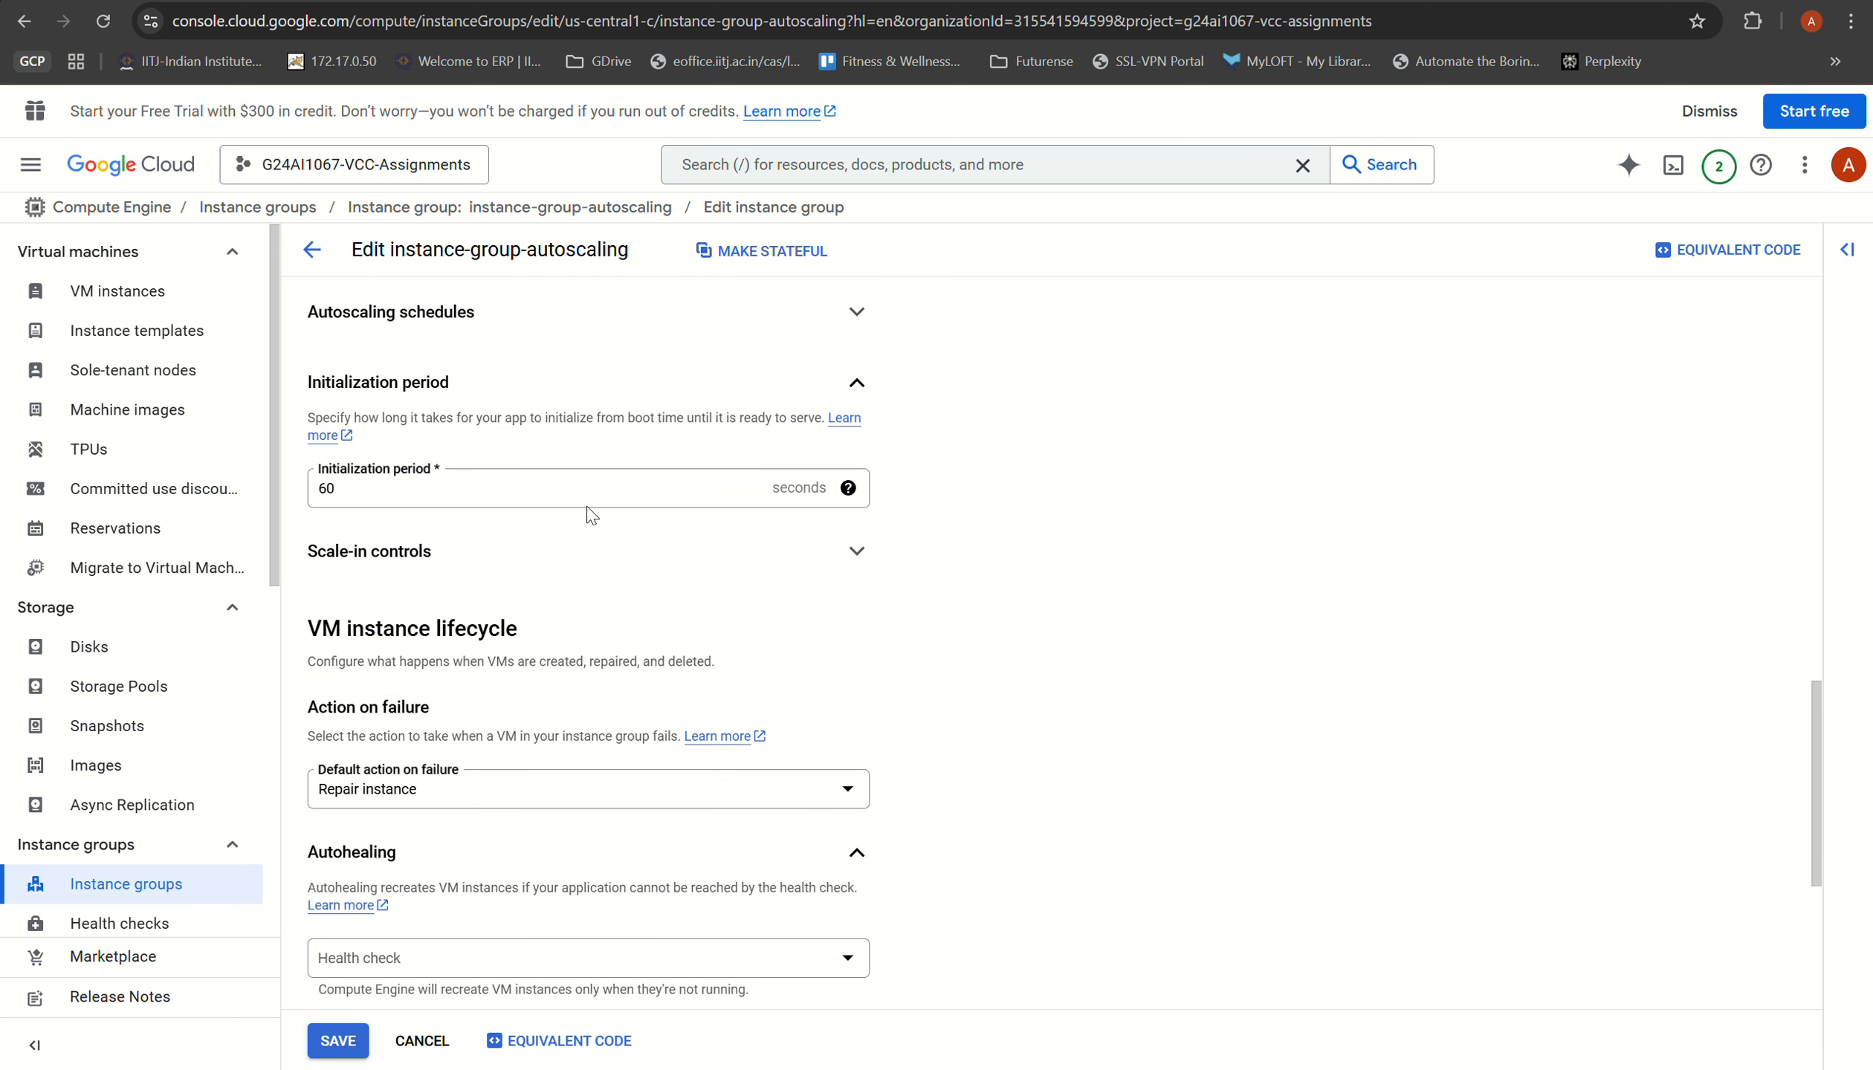
scroll(395, 557, "down", 5)
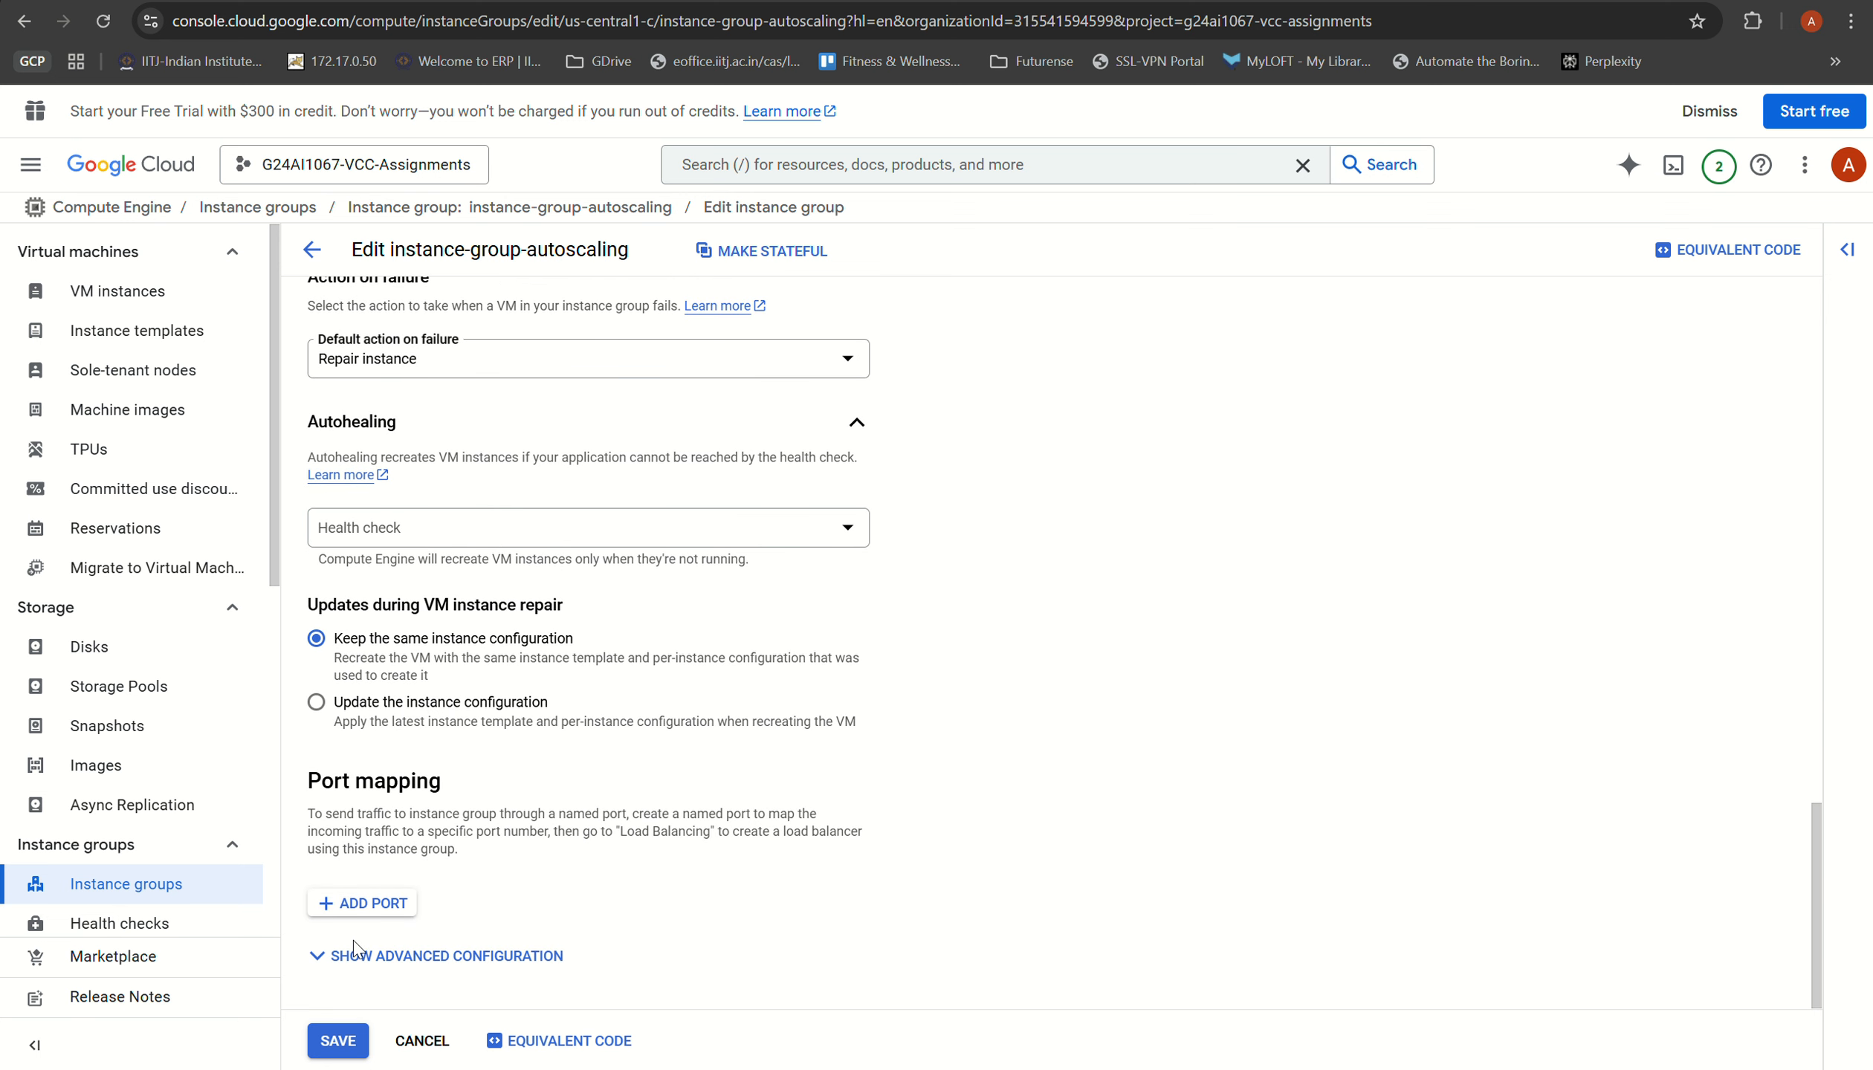
left_click(336, 1050)
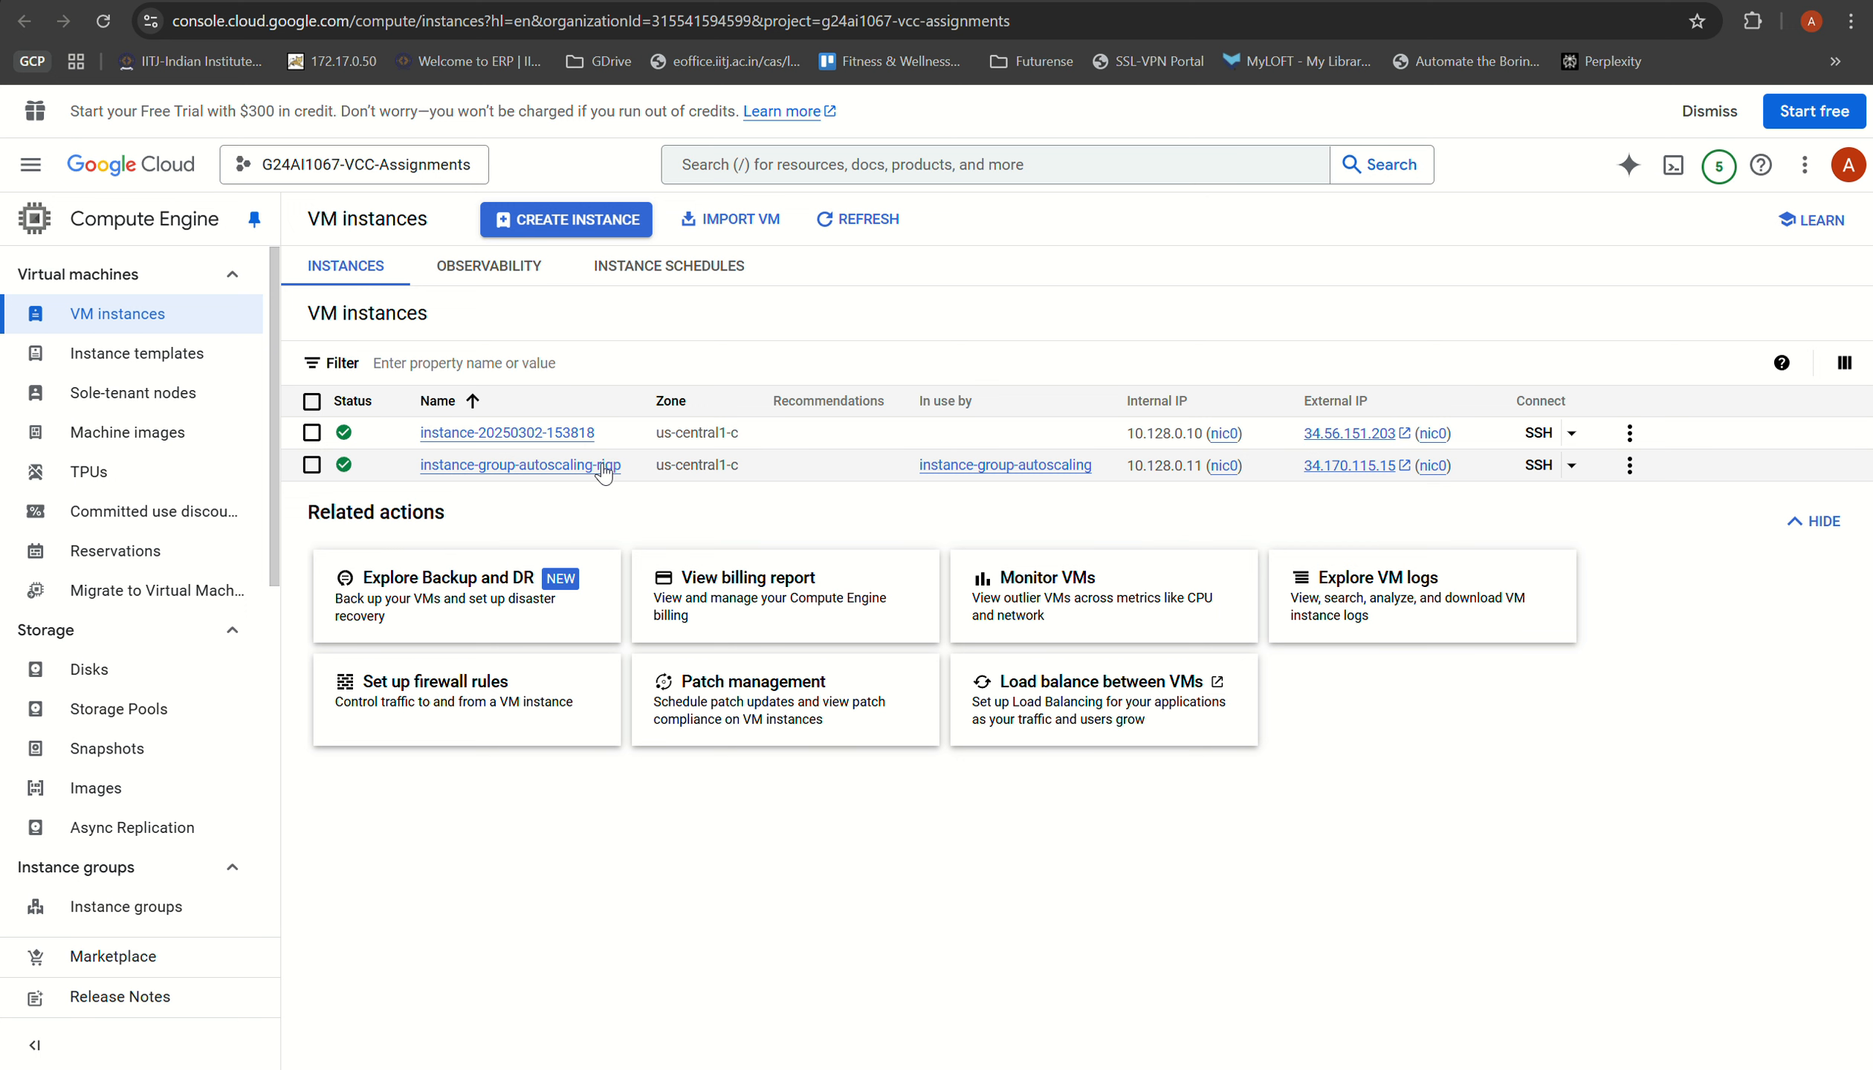
Step: Select only the autoscaling group's VM in the VM instances list
left_click(311, 433)
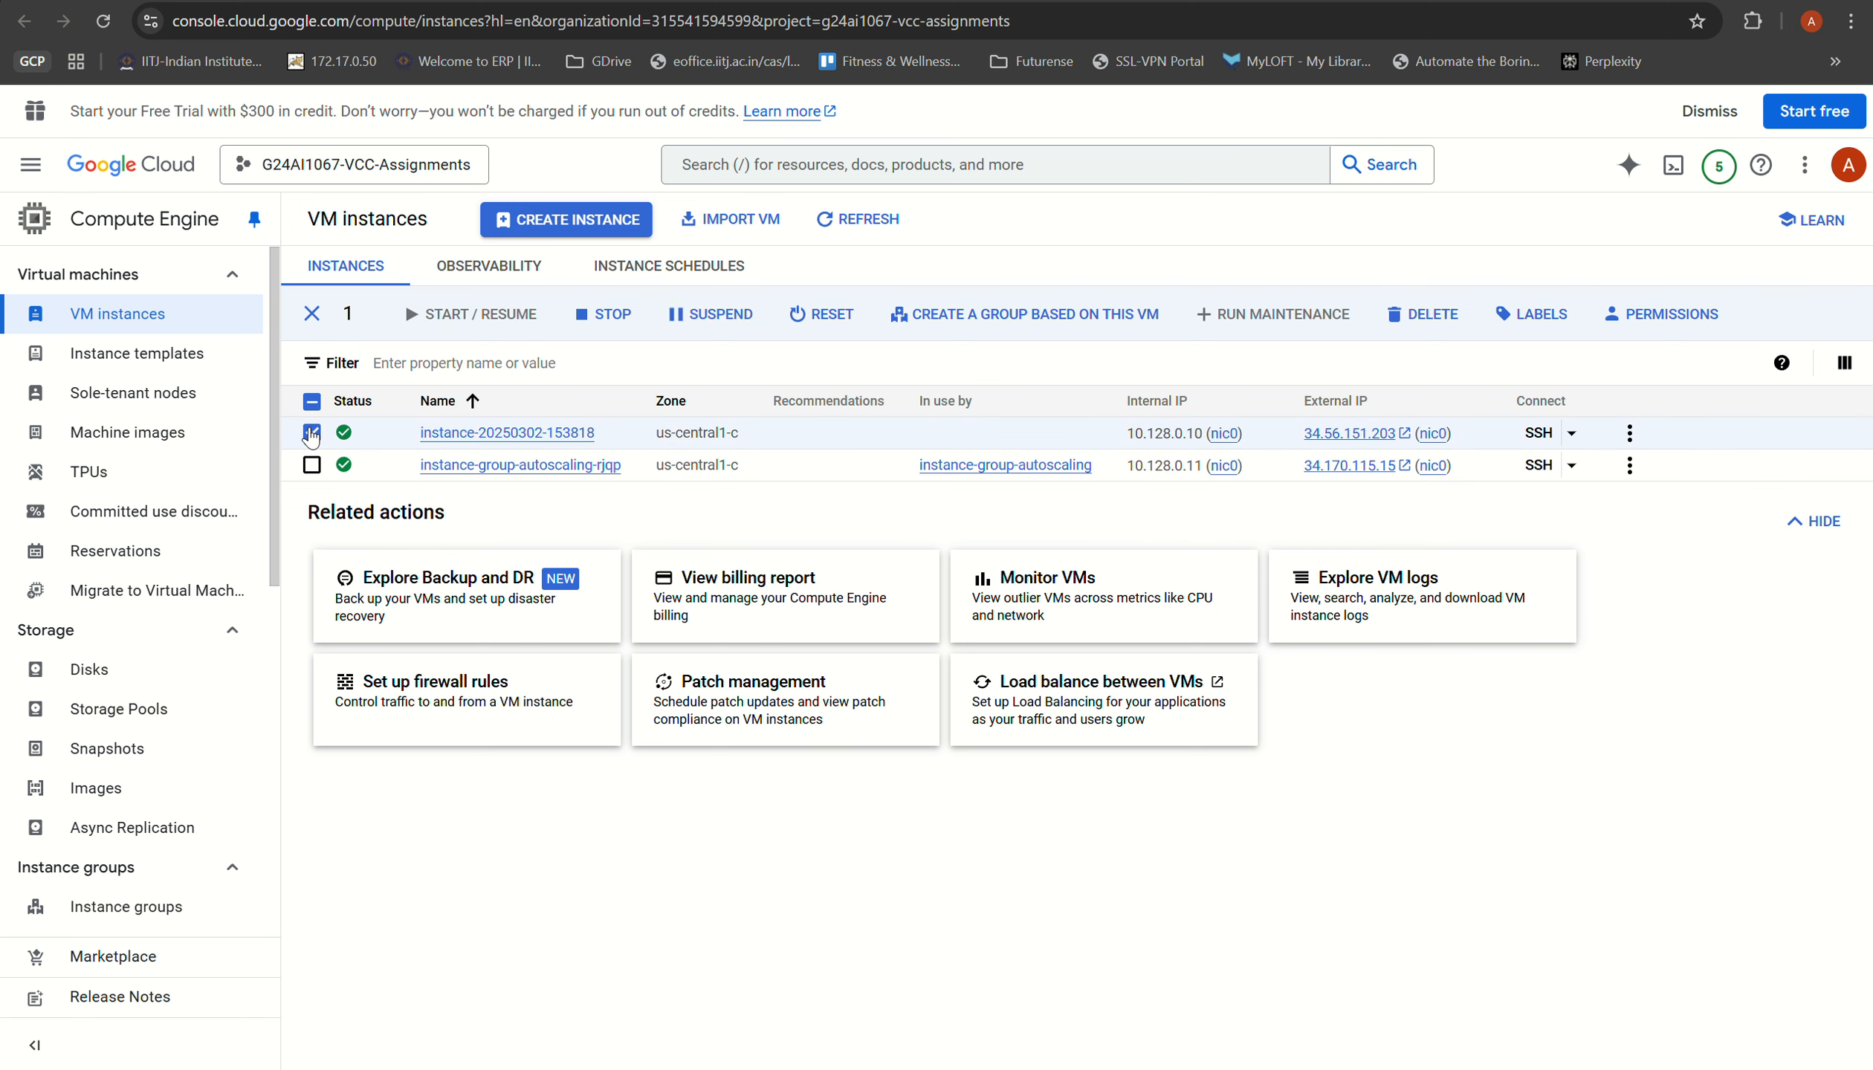
left_click(312, 465)
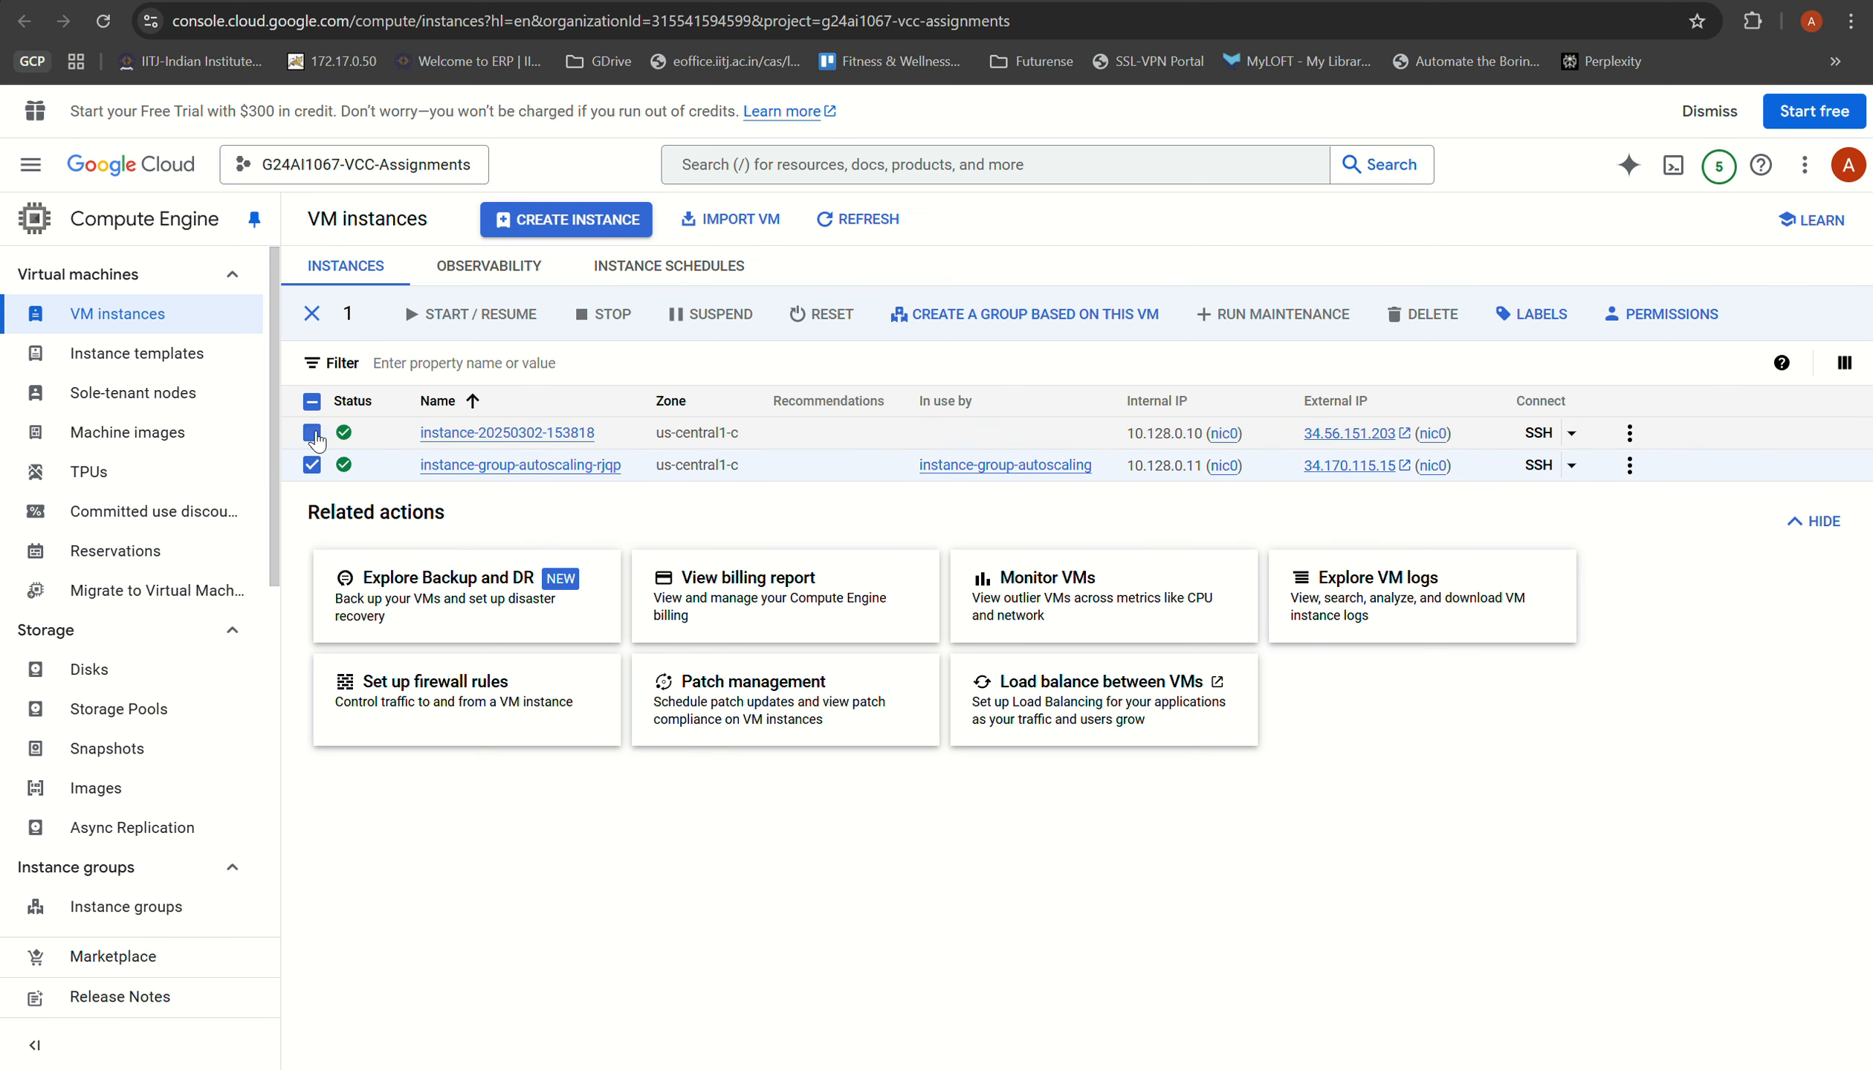
left_click(312, 432)
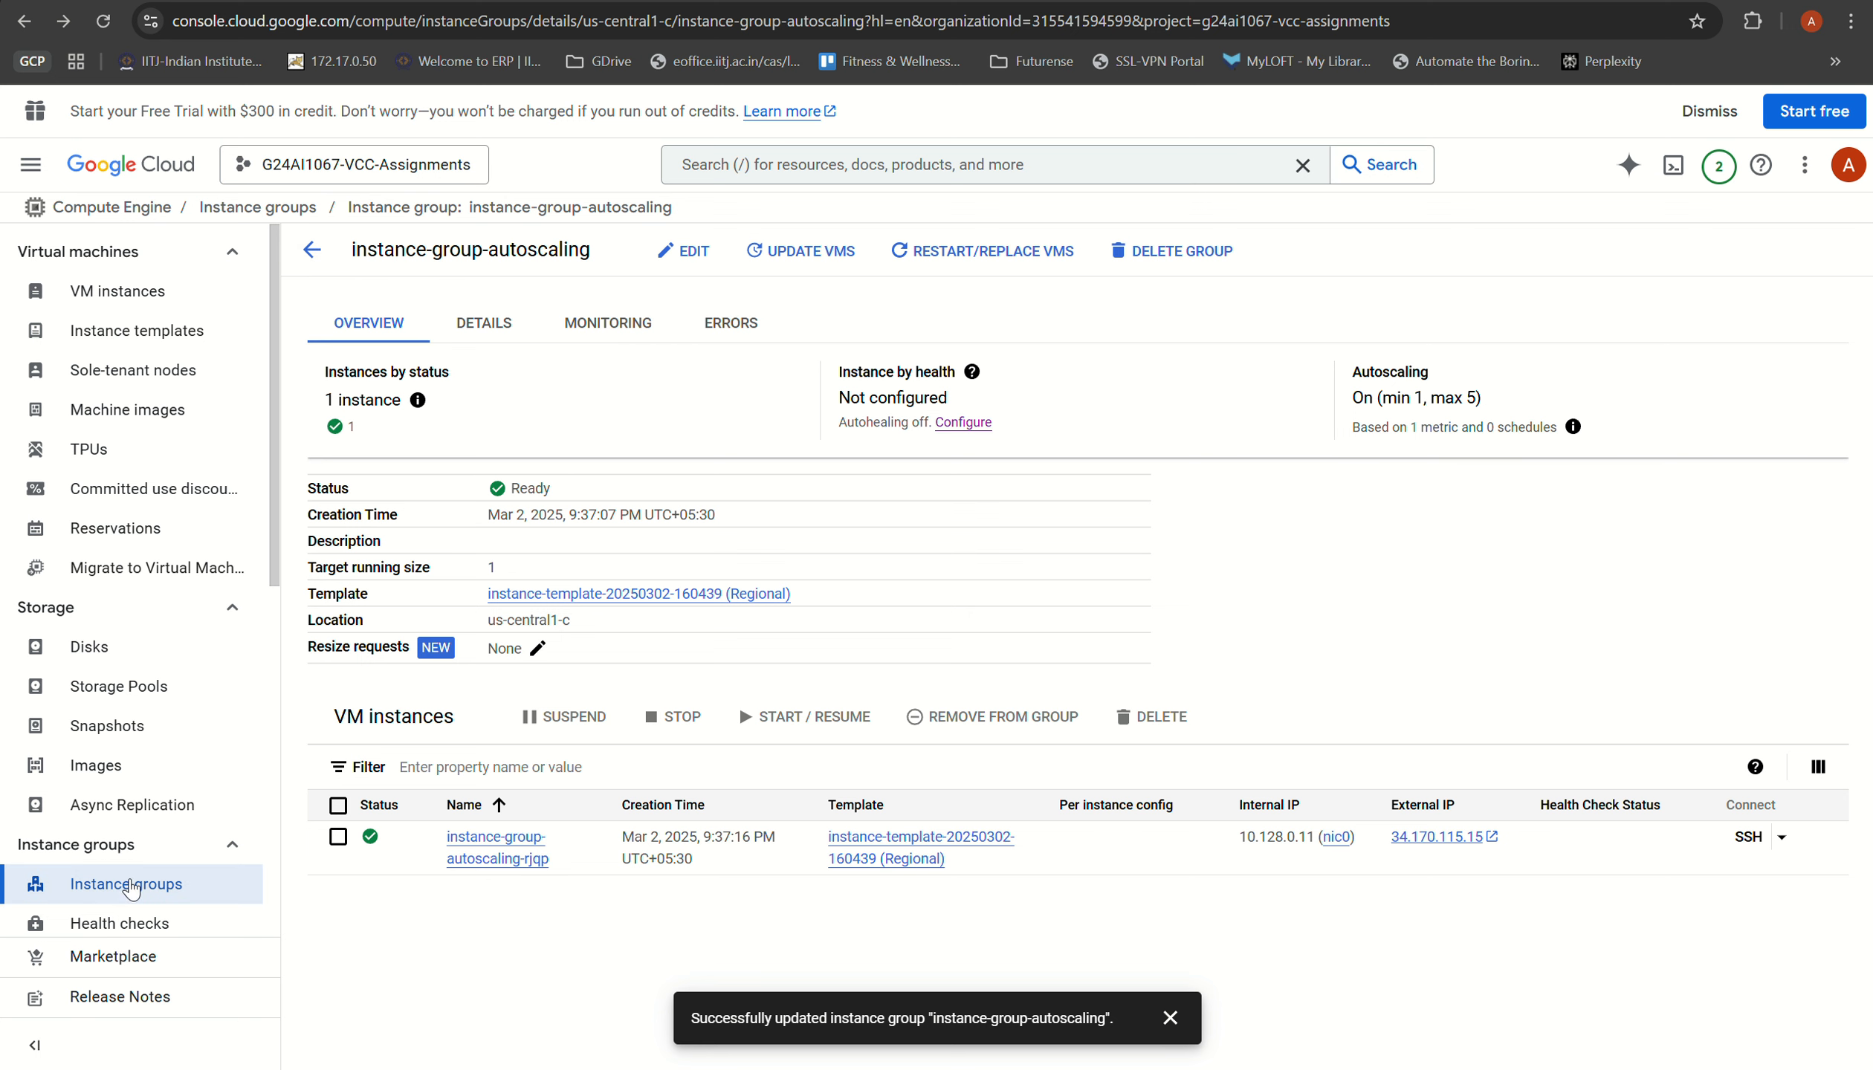
Step: Refresh the instance groups list and check the autoscaling group's overview against the VM instances list
left_click(123, 884)
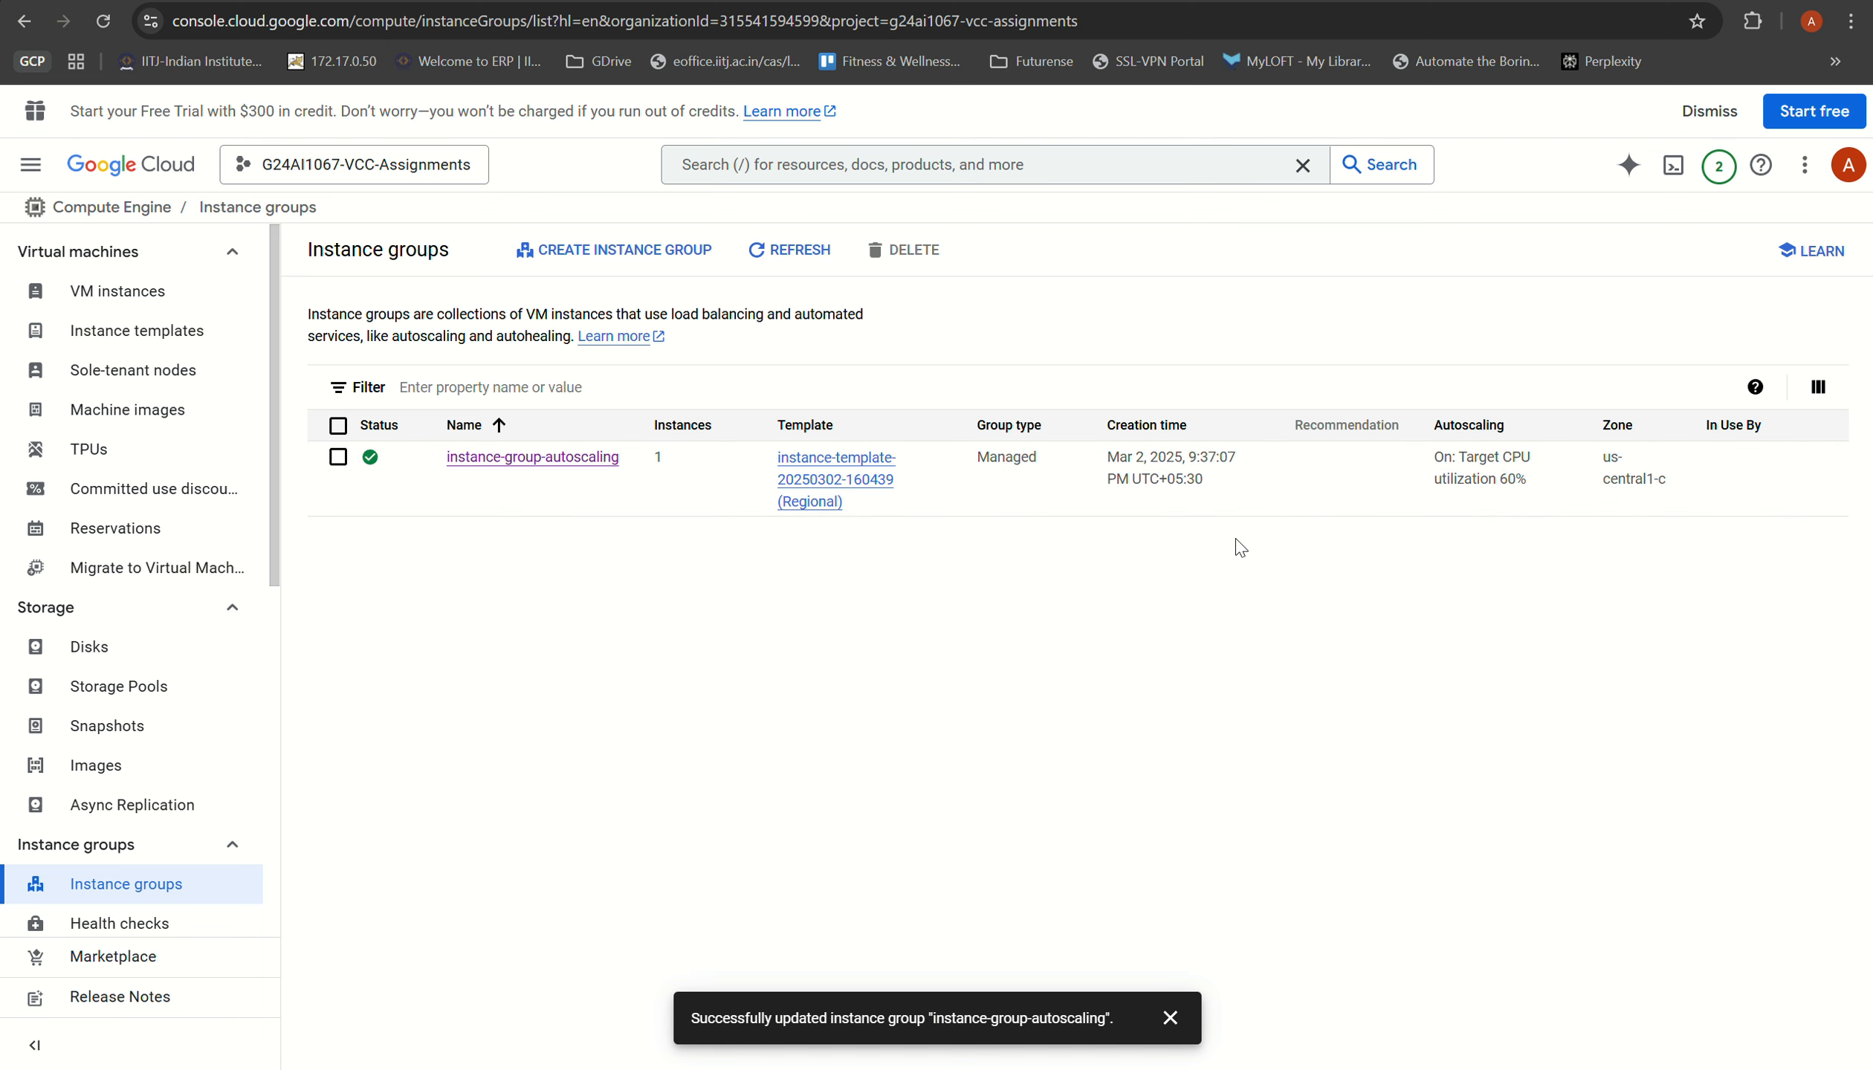
left_click(777, 258)
left_click(545, 469)
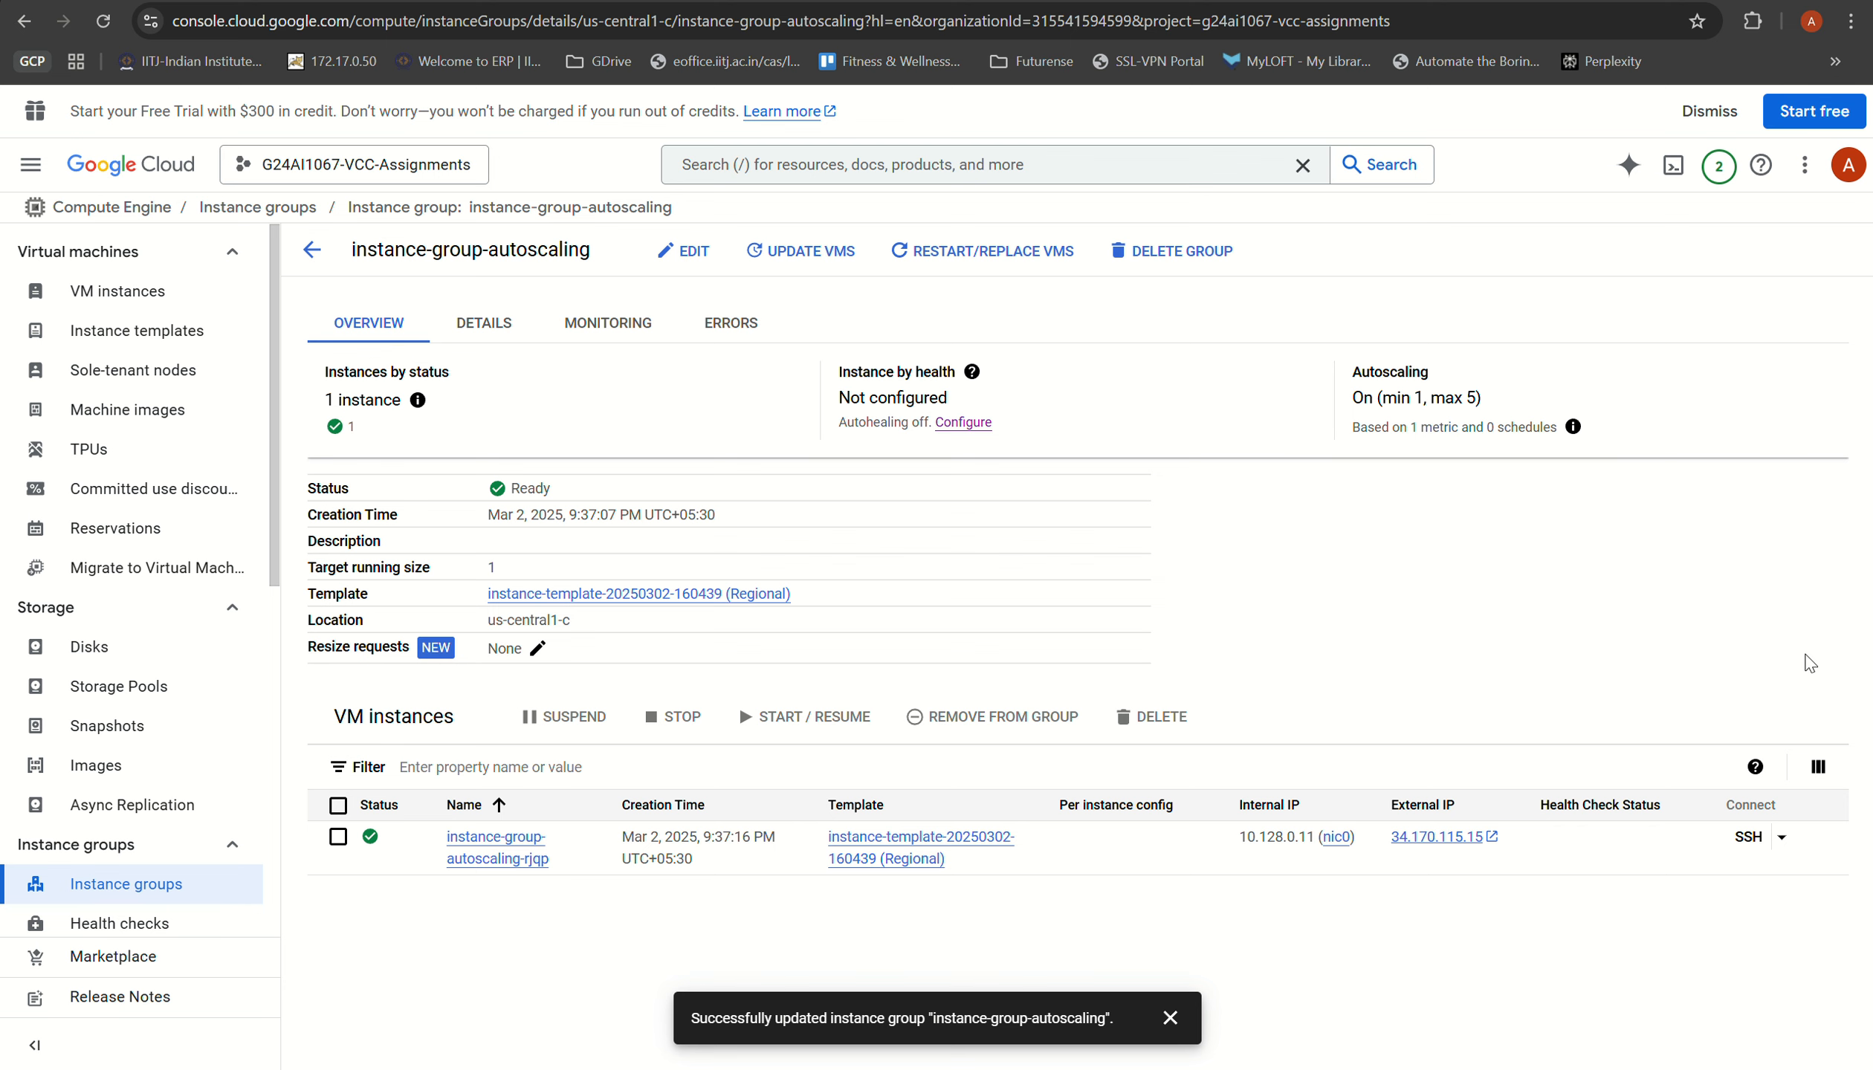
left_click(1581, 2)
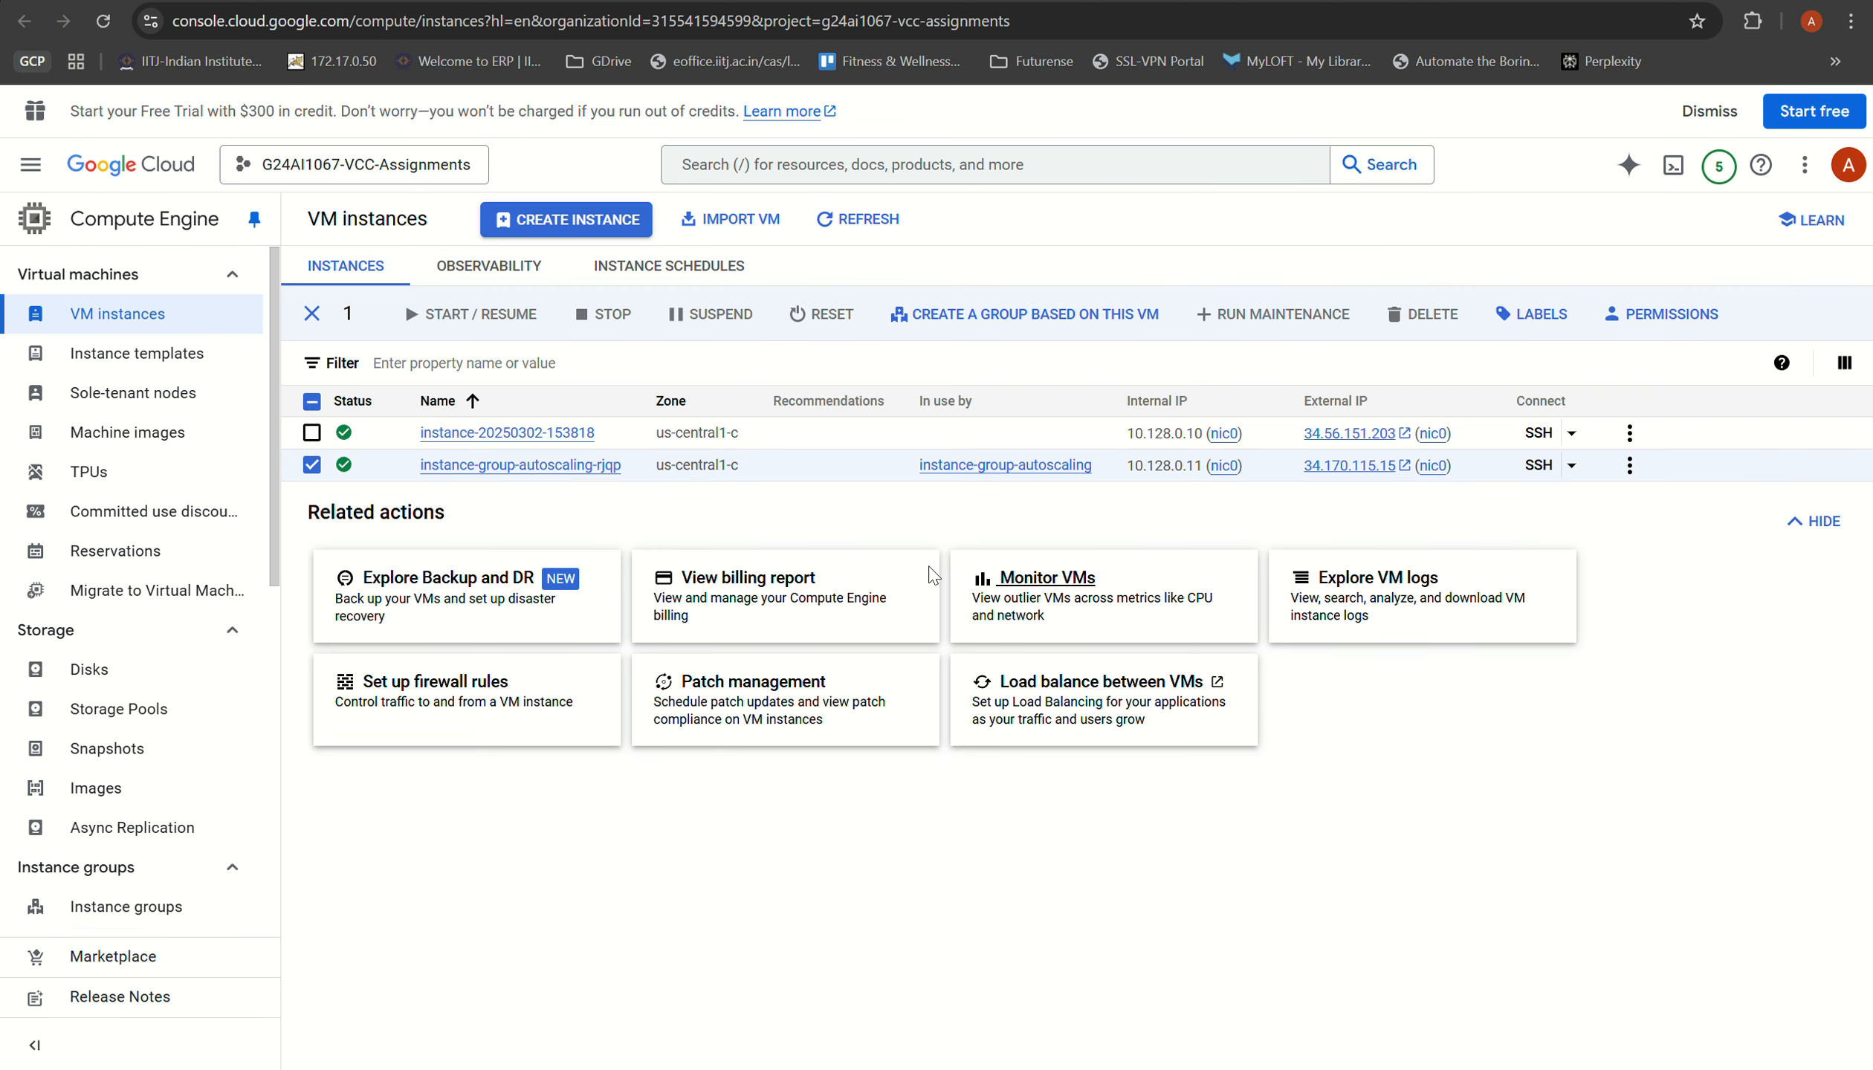
left_click(1397, 1)
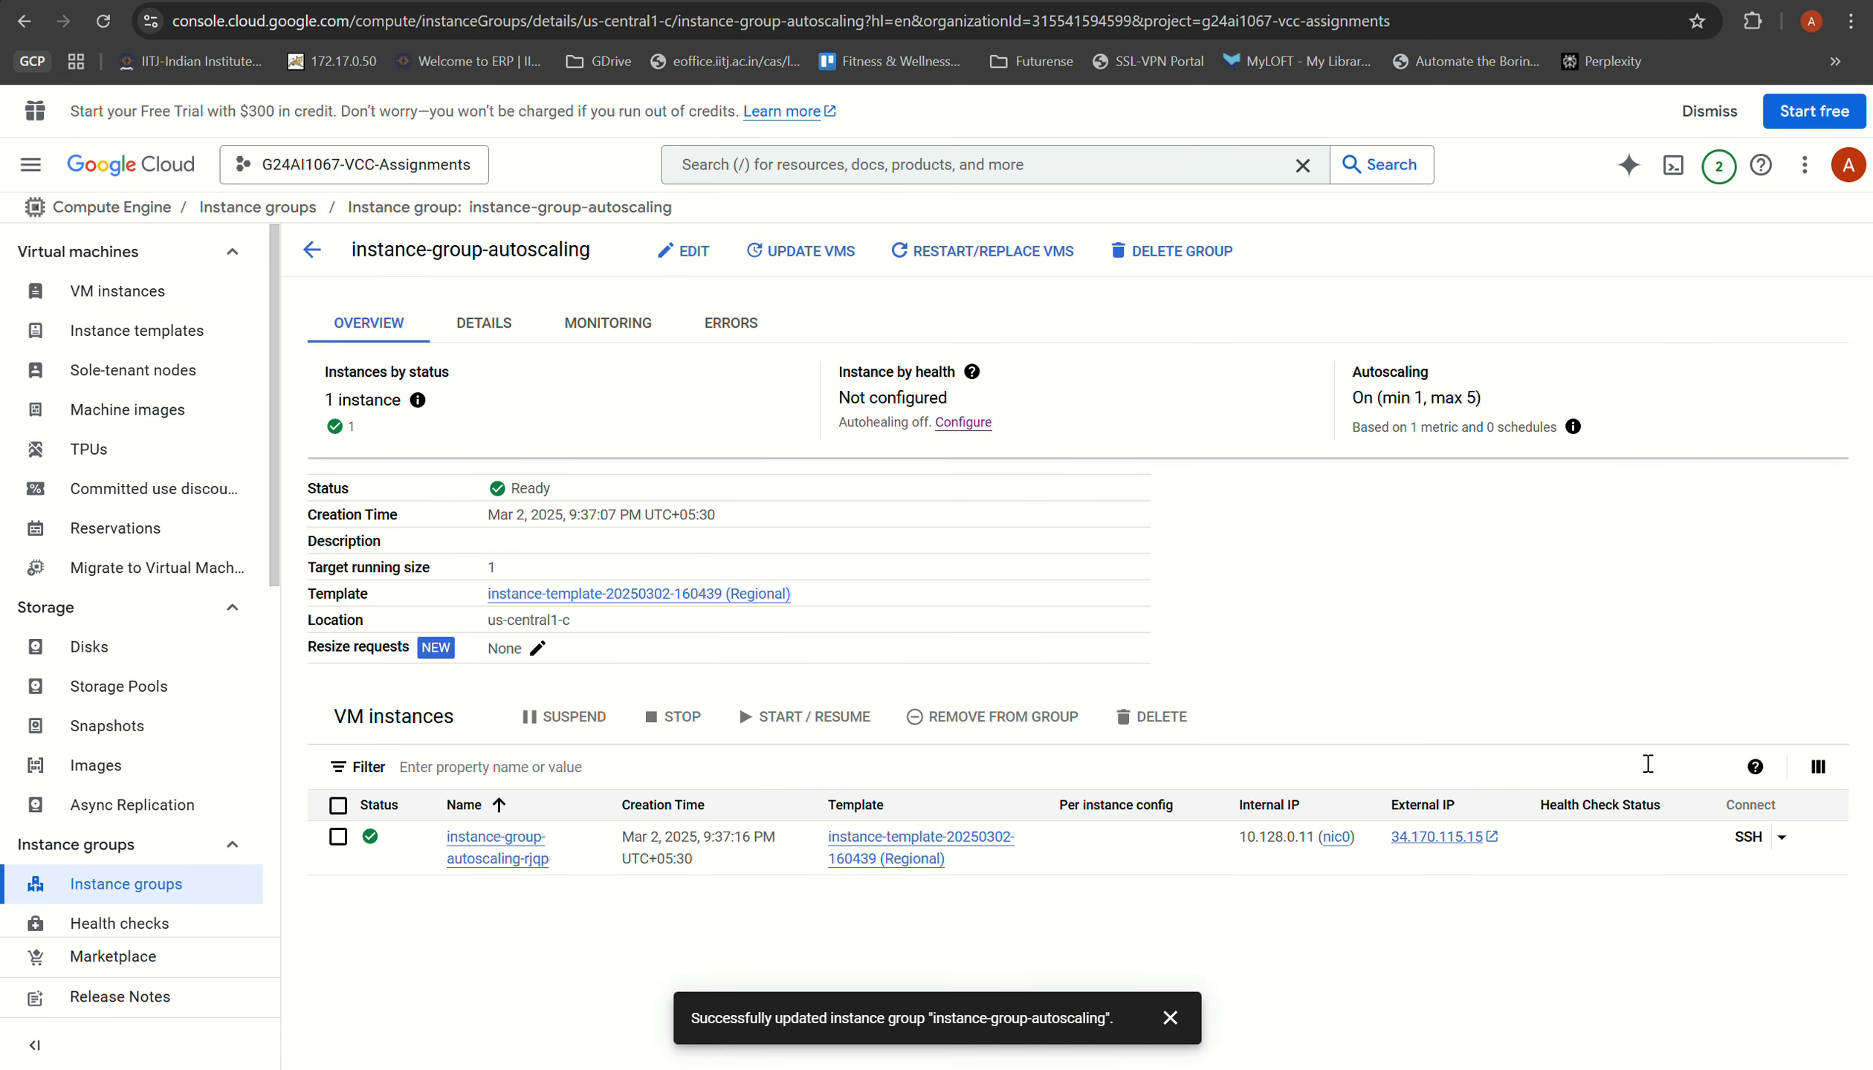
Step: Open an SSH session in a browser window to the autoscaling group's VM, authorize the connection, and move the terminal window toward the screen centre
left_click(1581, 2)
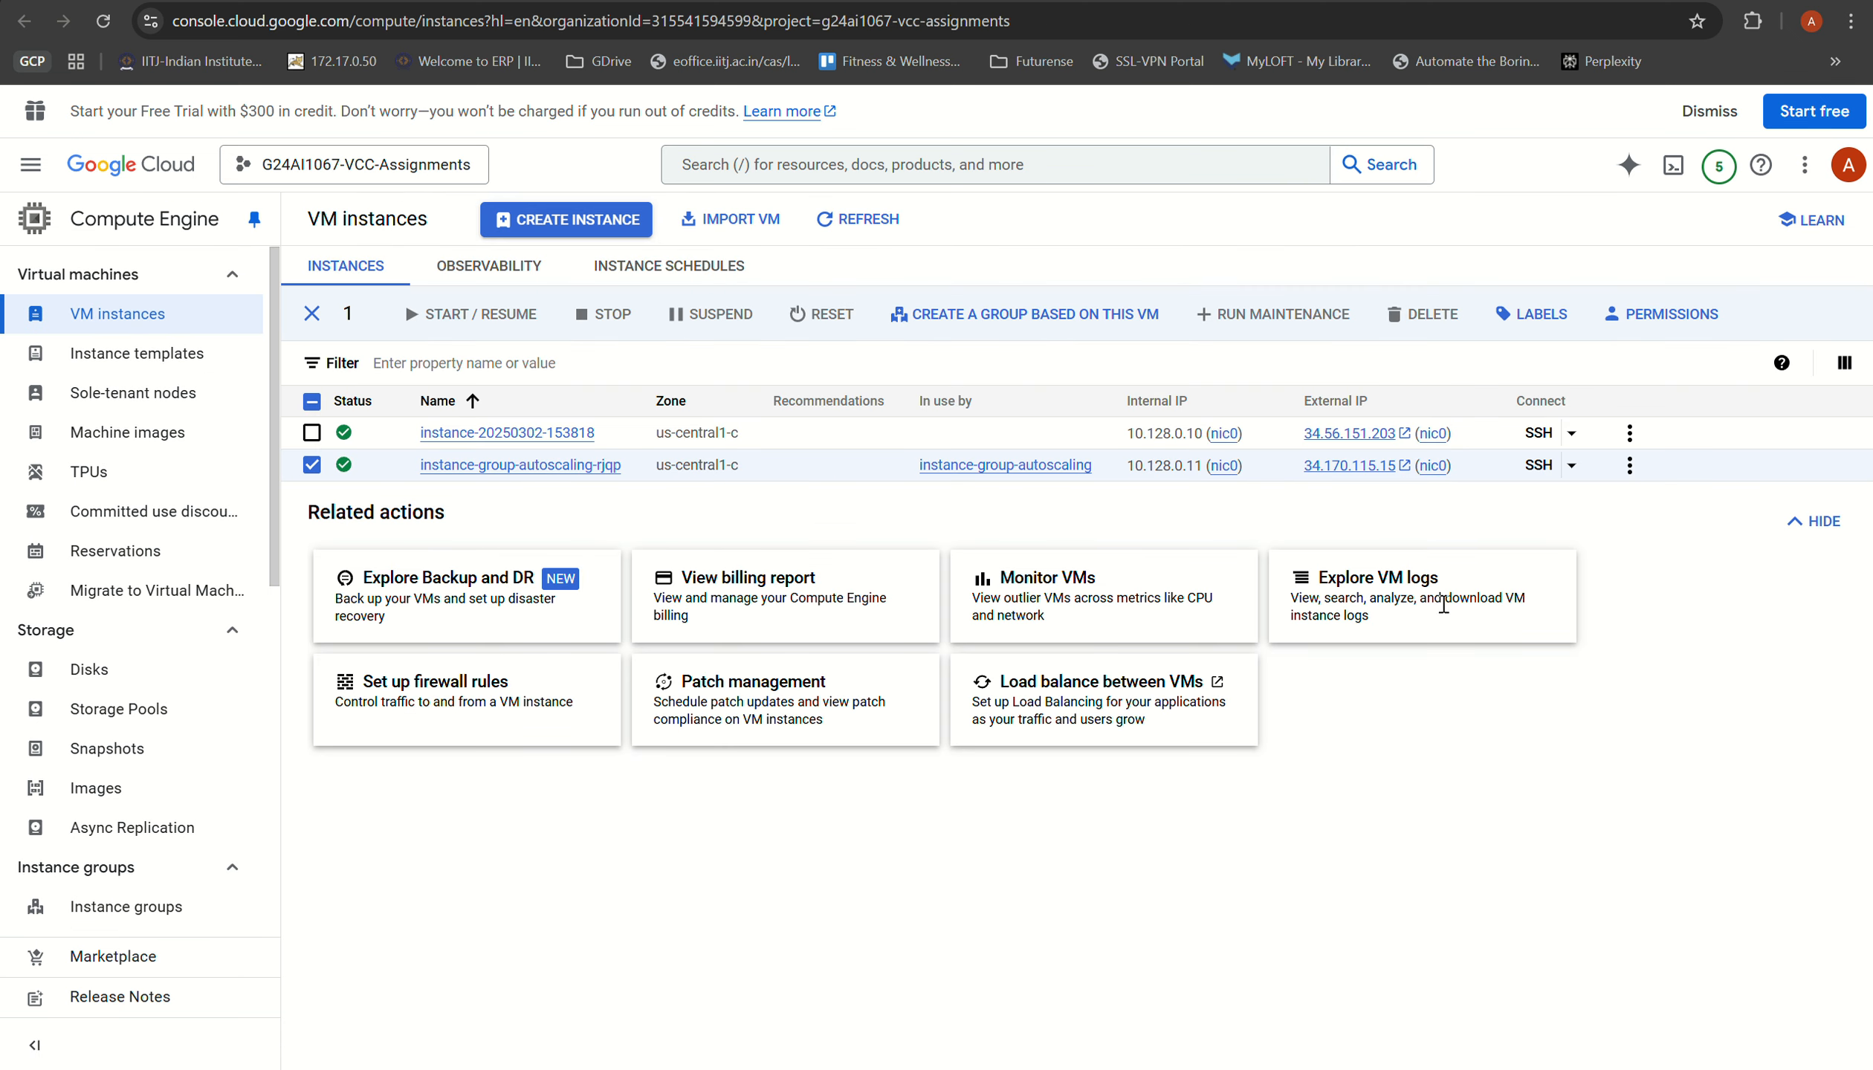
left_click(1572, 465)
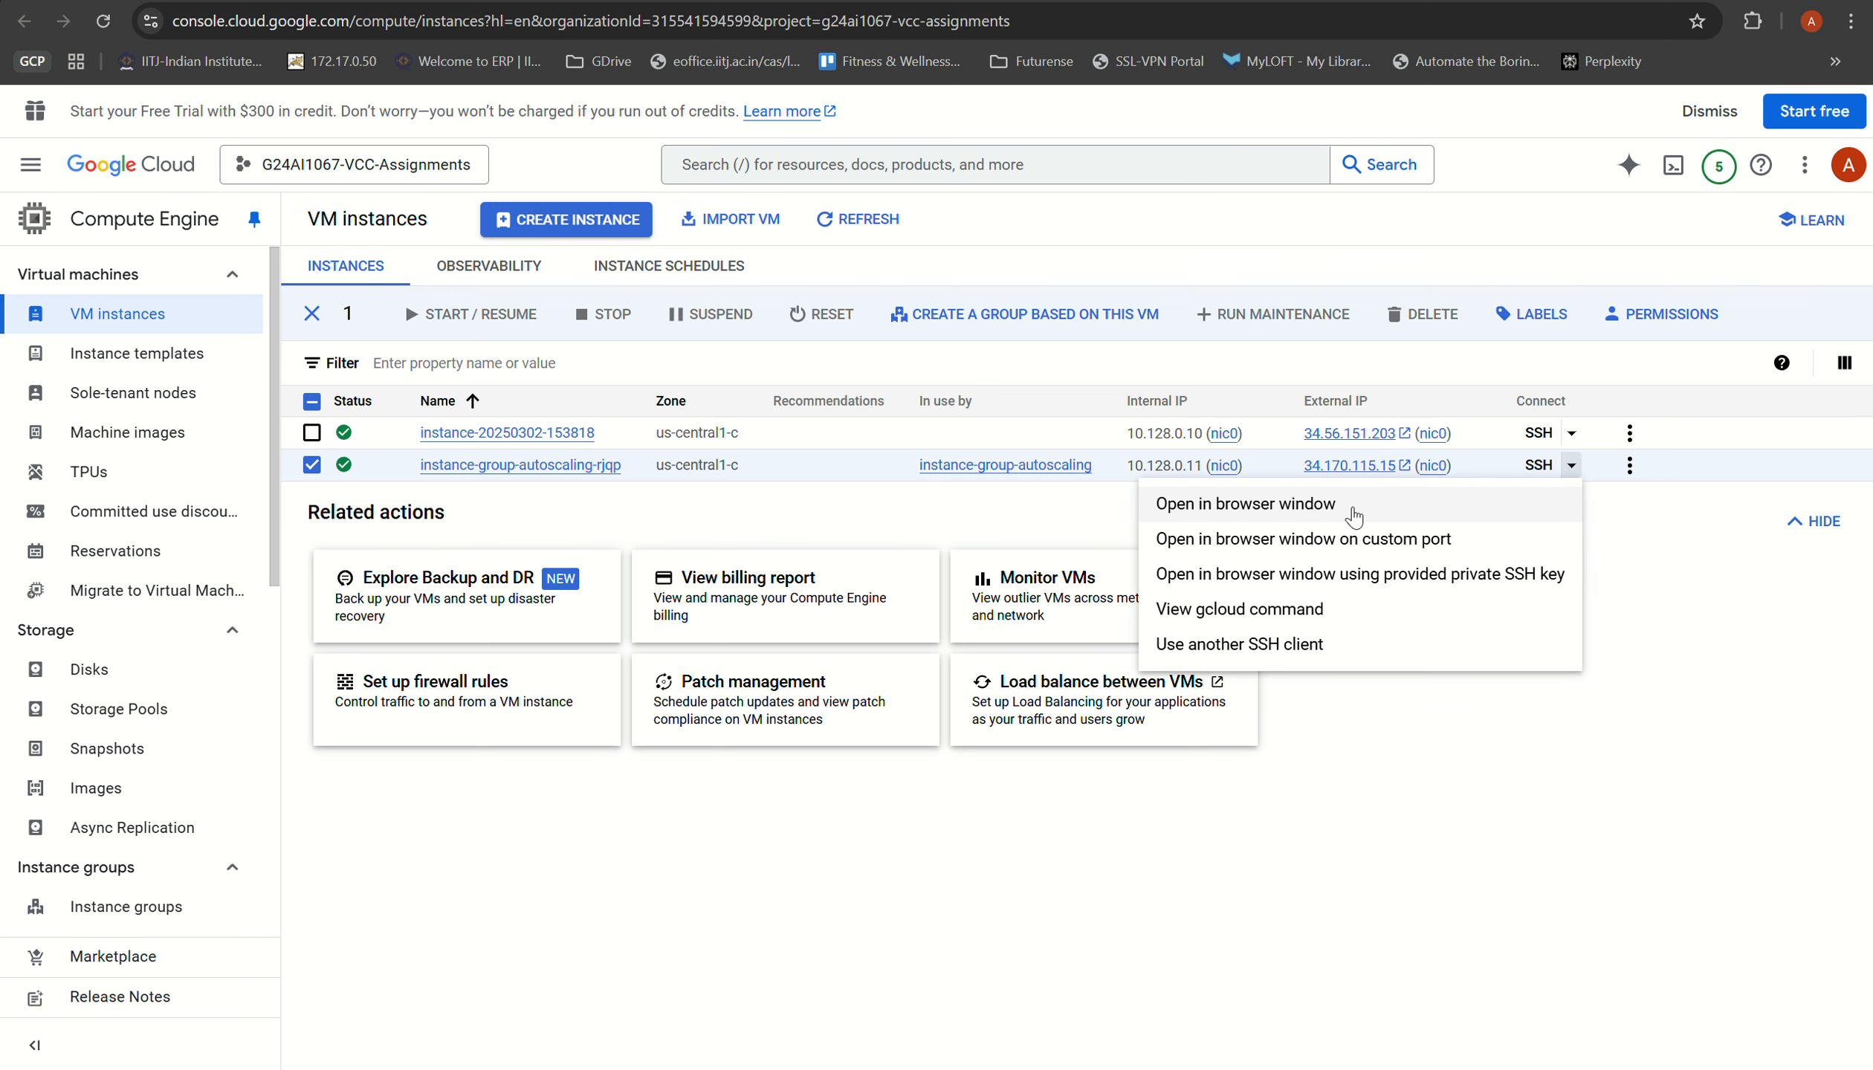
left_click(1354, 516)
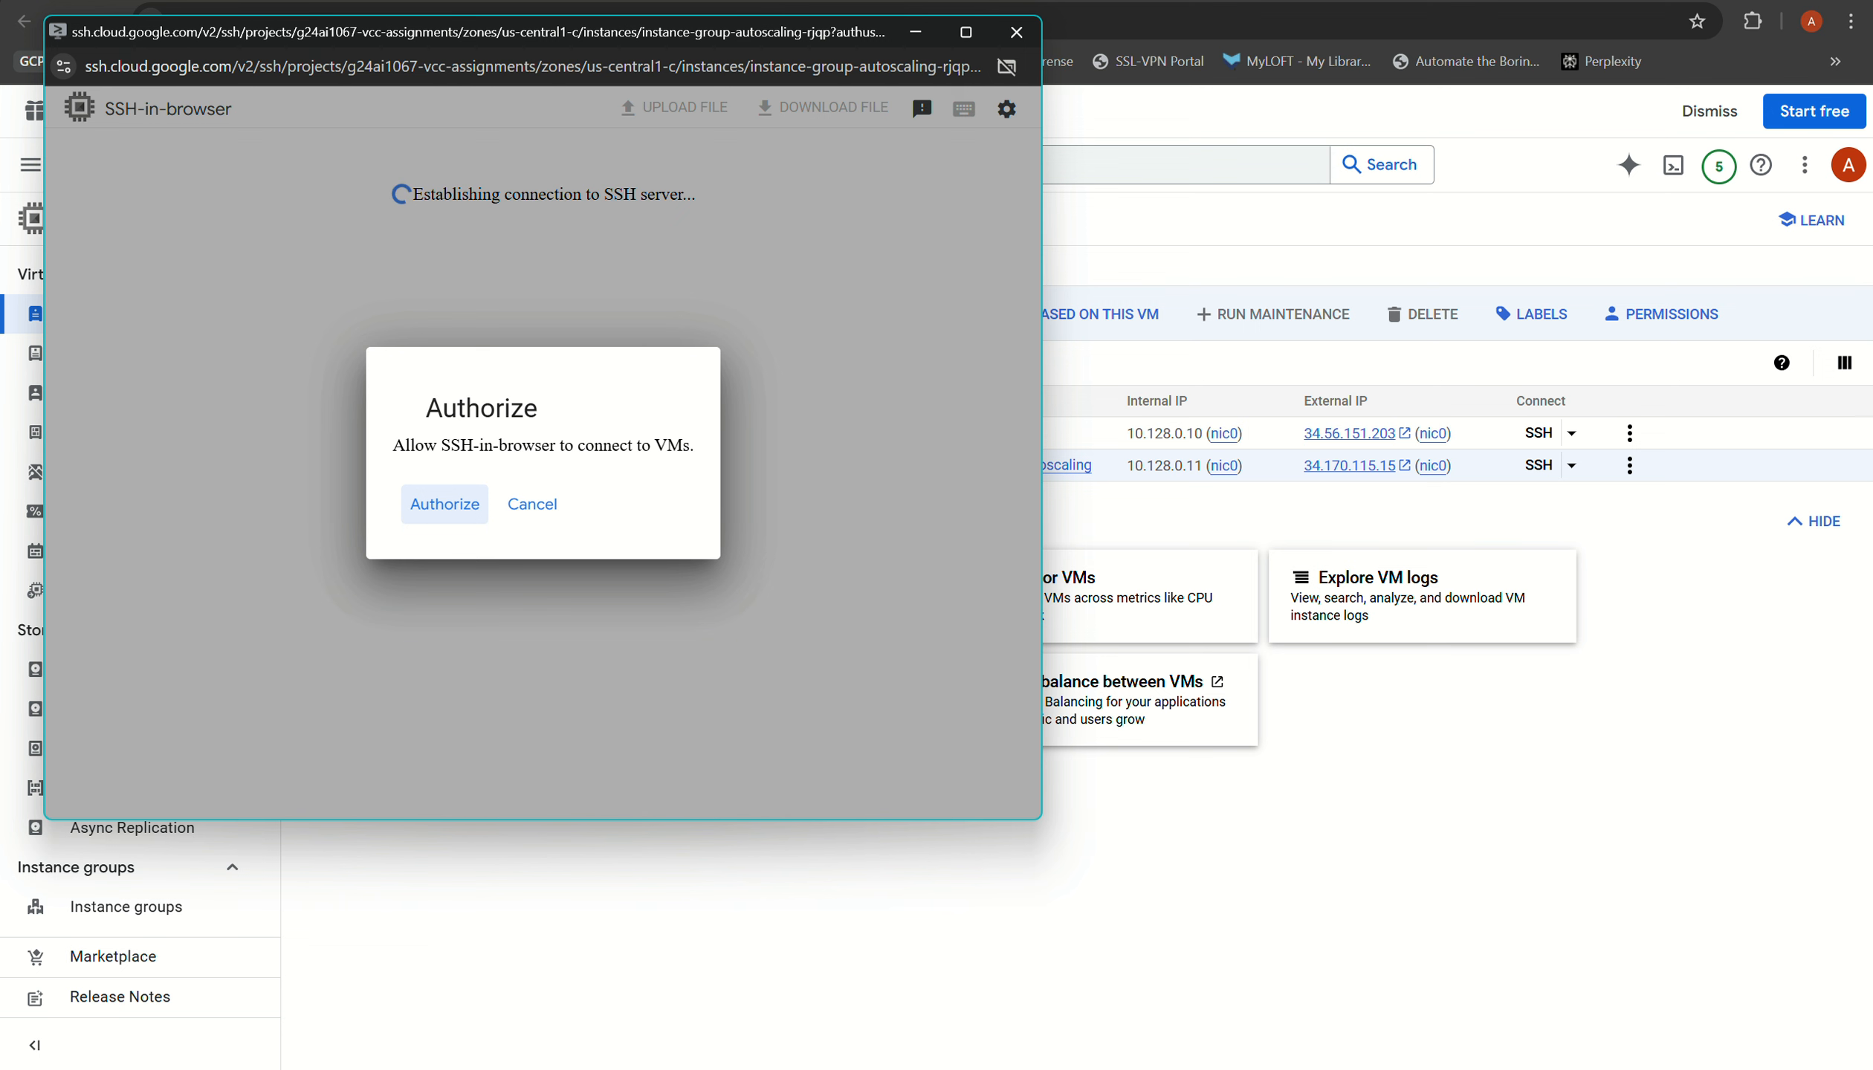
left_click(445, 503)
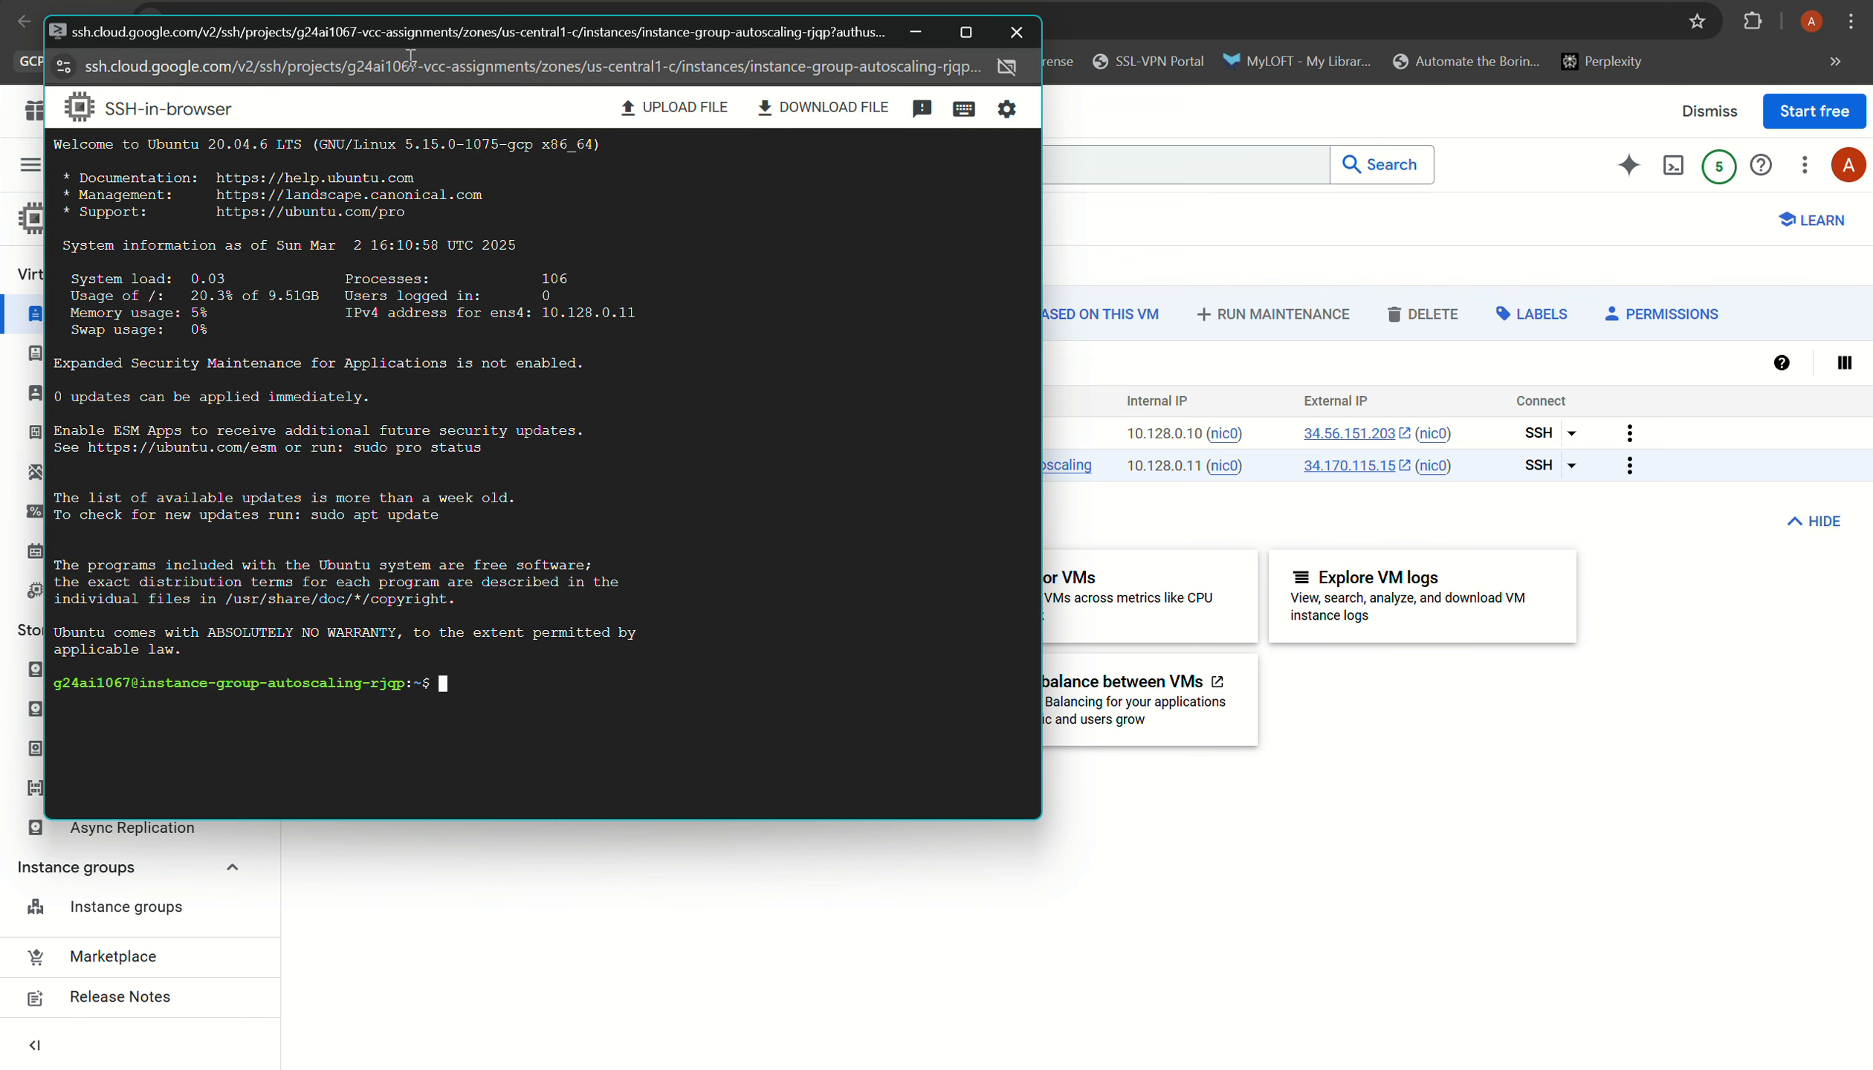
left_click_drag(436, 30, 880, 186)
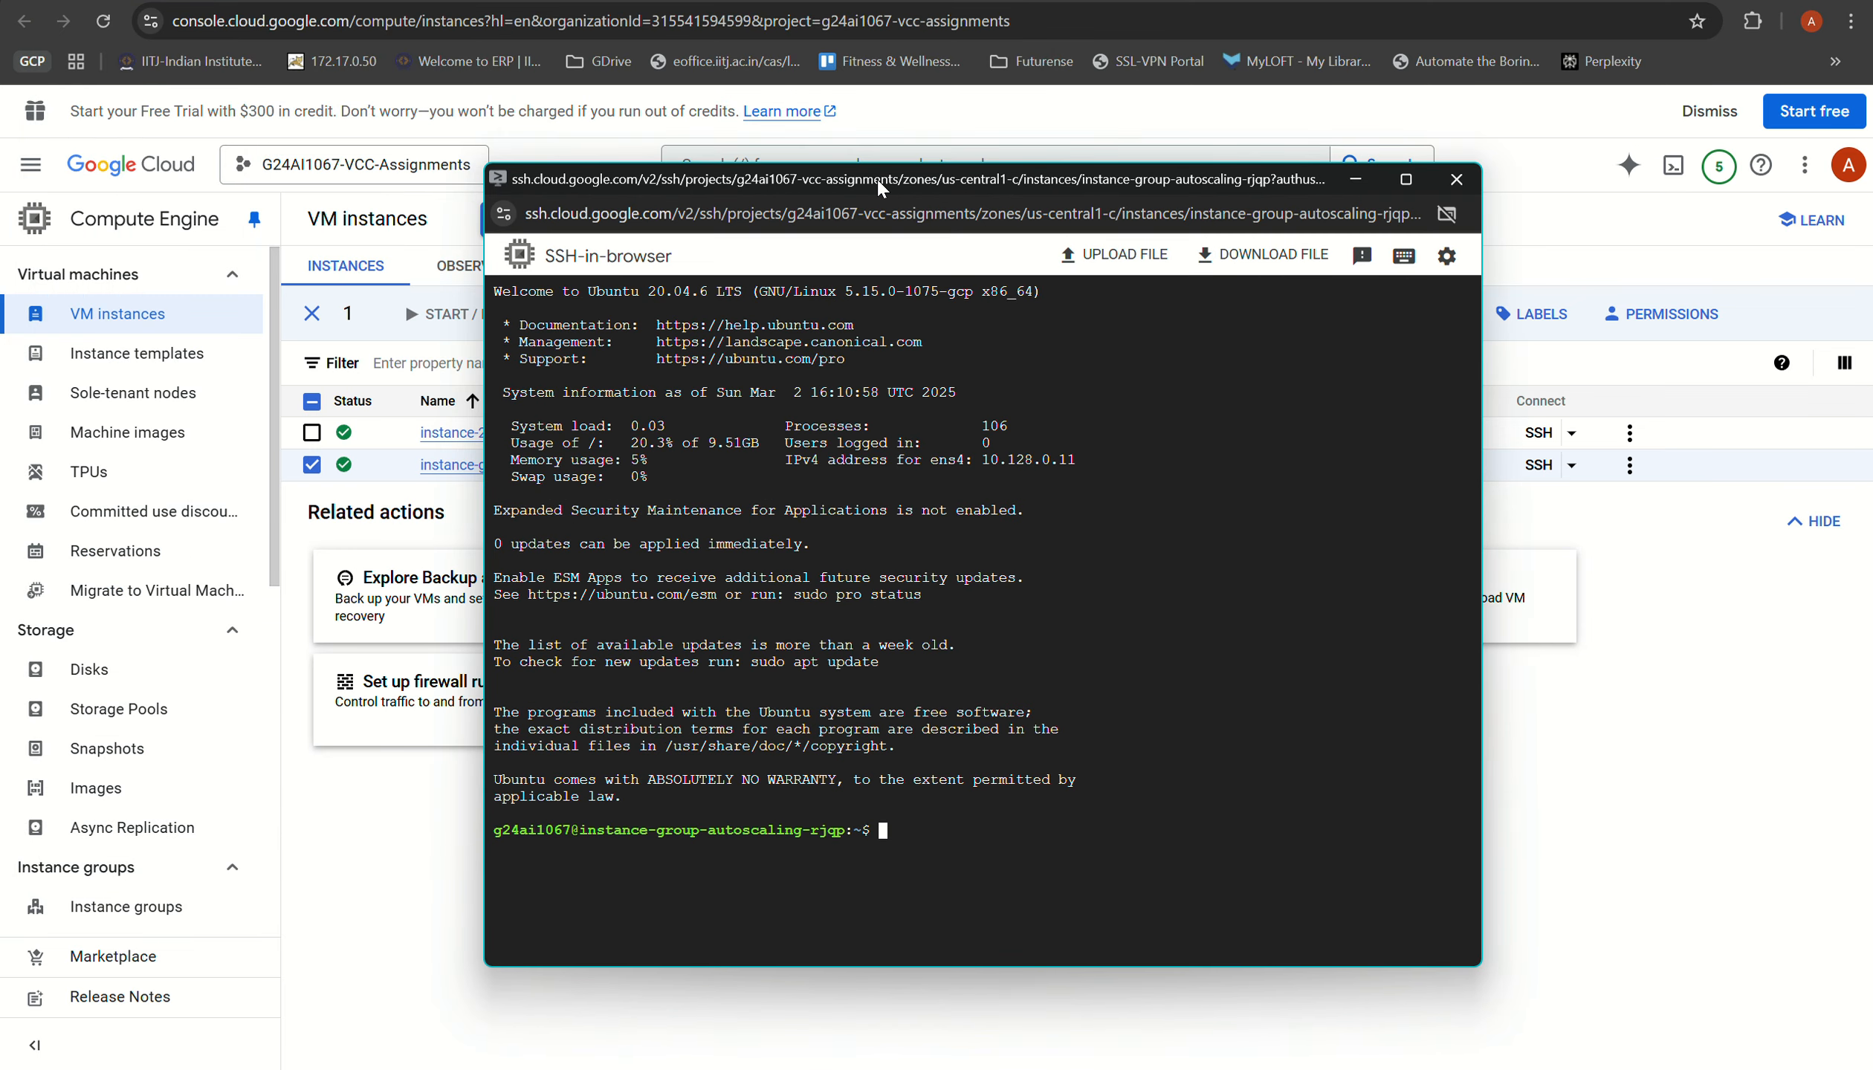
Step: Clear the SSH terminal and update the VM's package lists with sudo apt-get update
key("ctrl+l")
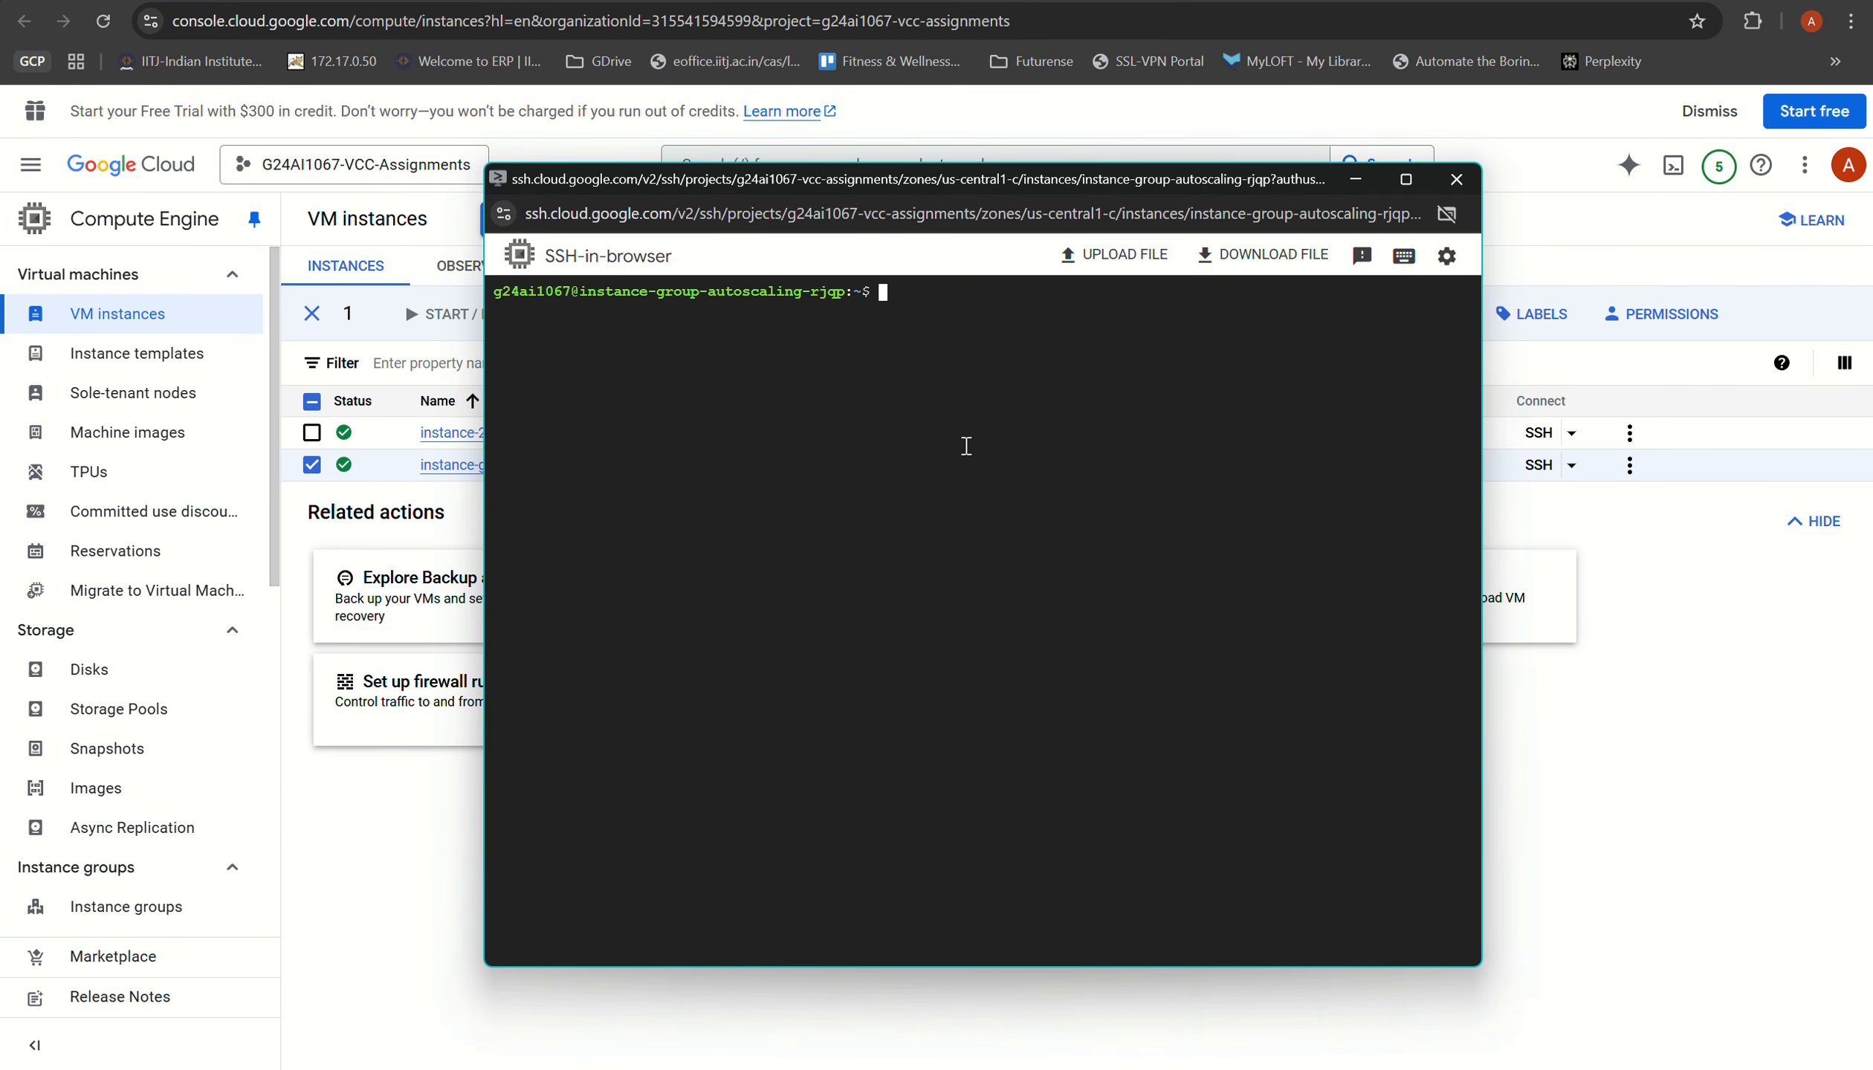
type("sudo apt-get update")
key("Return")
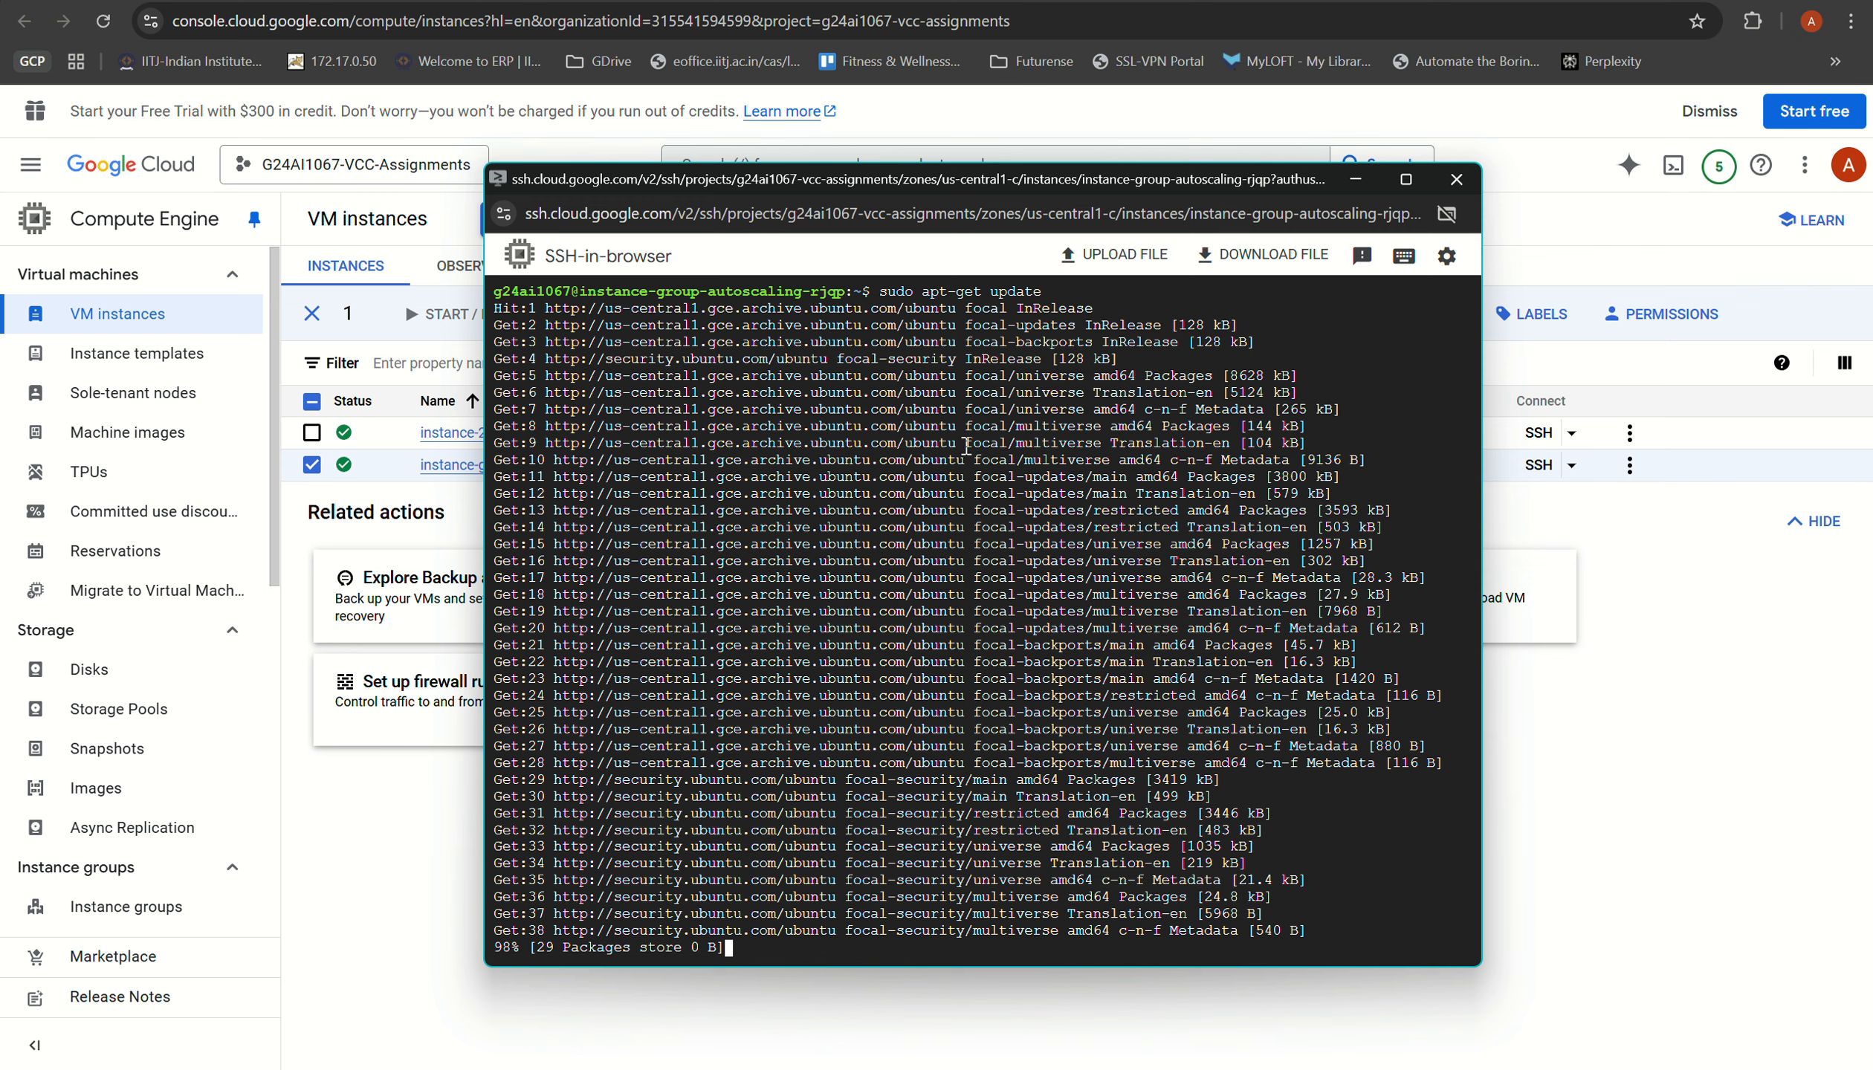
Step: Install the stress package with sudo apt-get install stress -y and clear the terminal
type("sudo apt-get install stress -y")
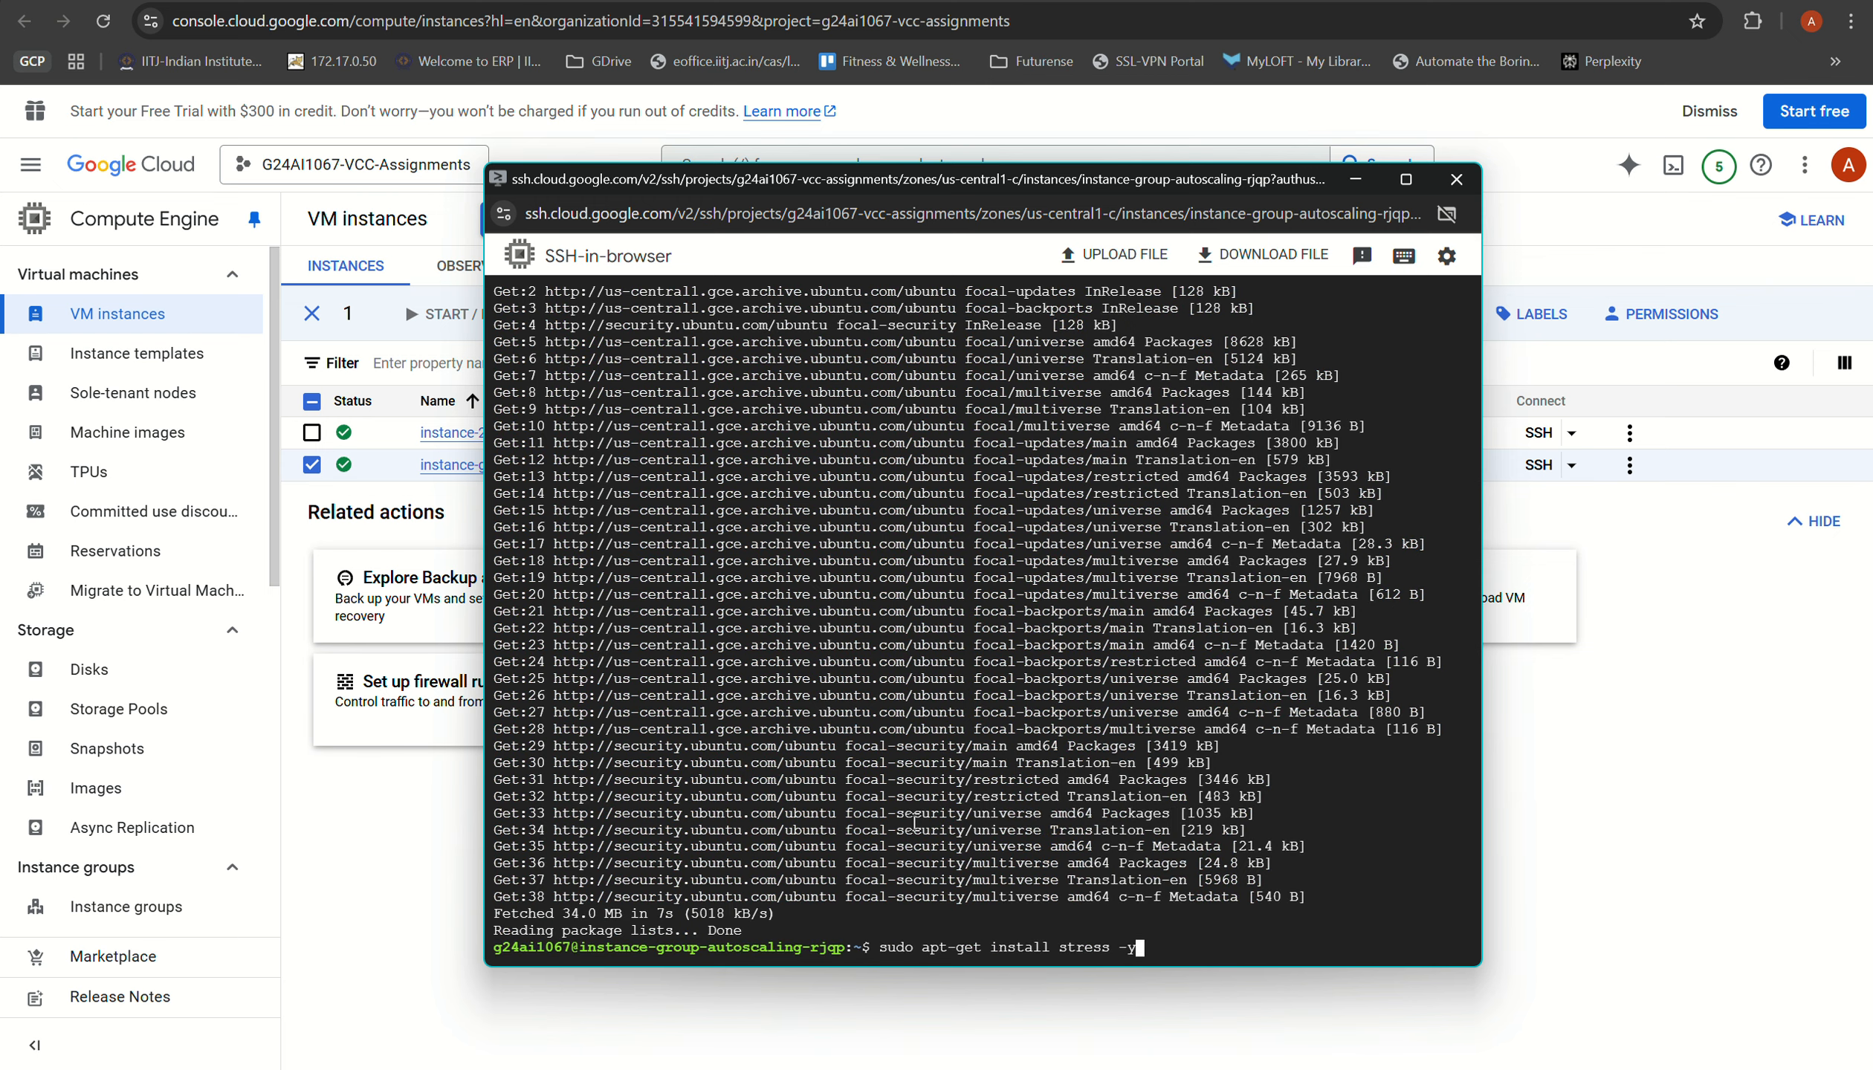
key("Return")
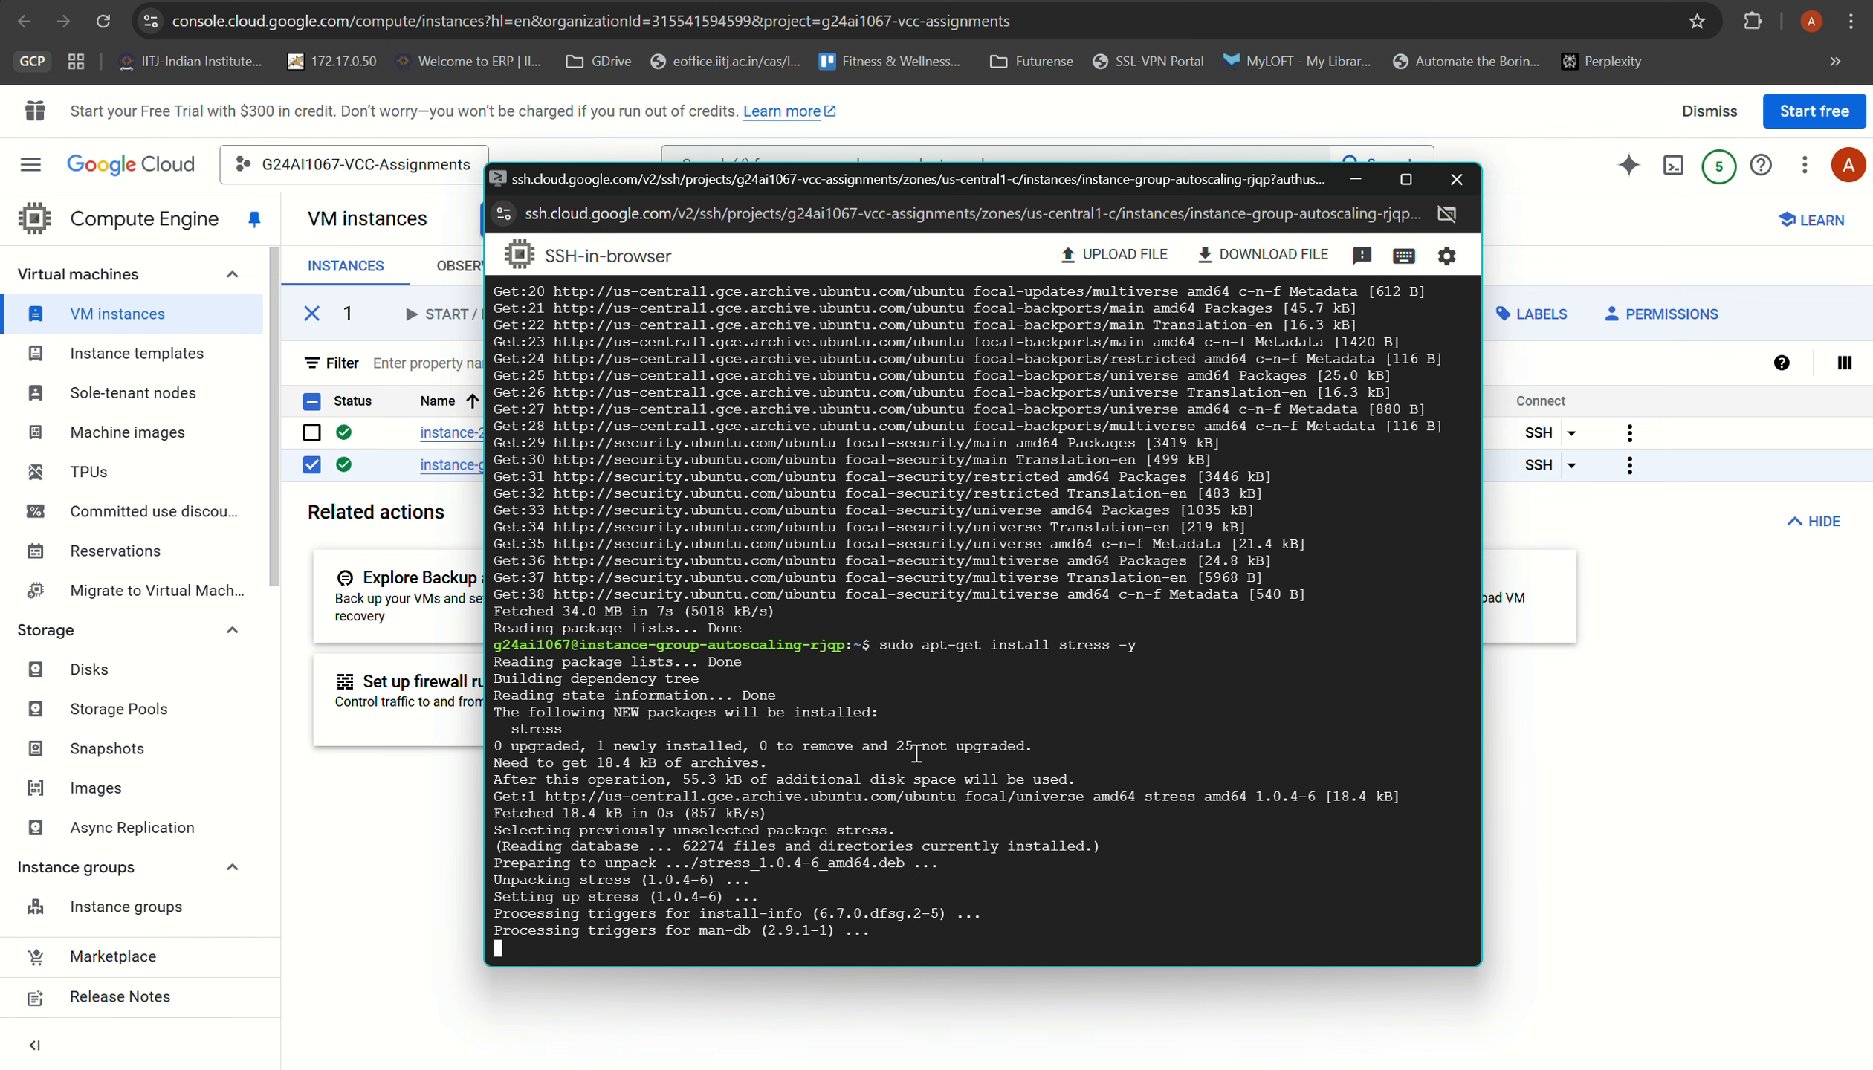
type("clear")
key("Return")
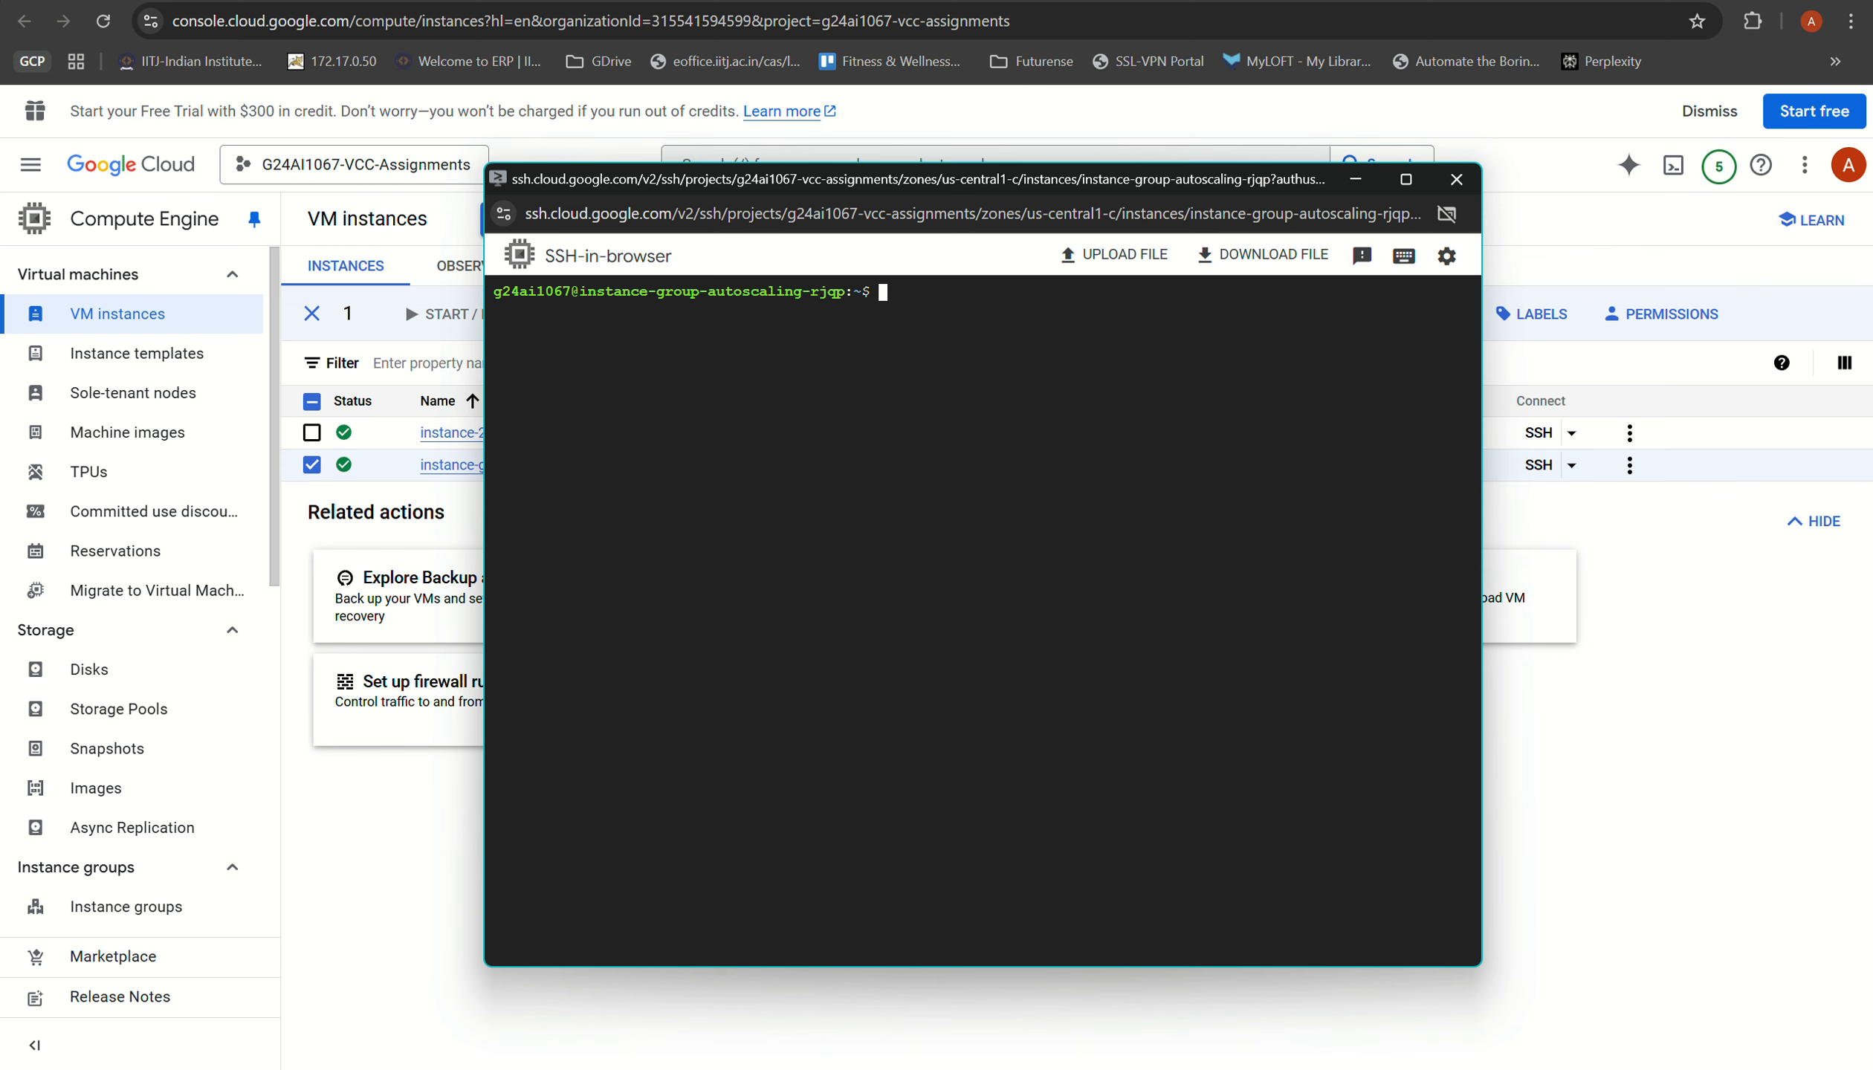
Step: Refresh the VM instances list and check the autoscaling group's overview before returning to the VM instances page
key("alt+Tab")
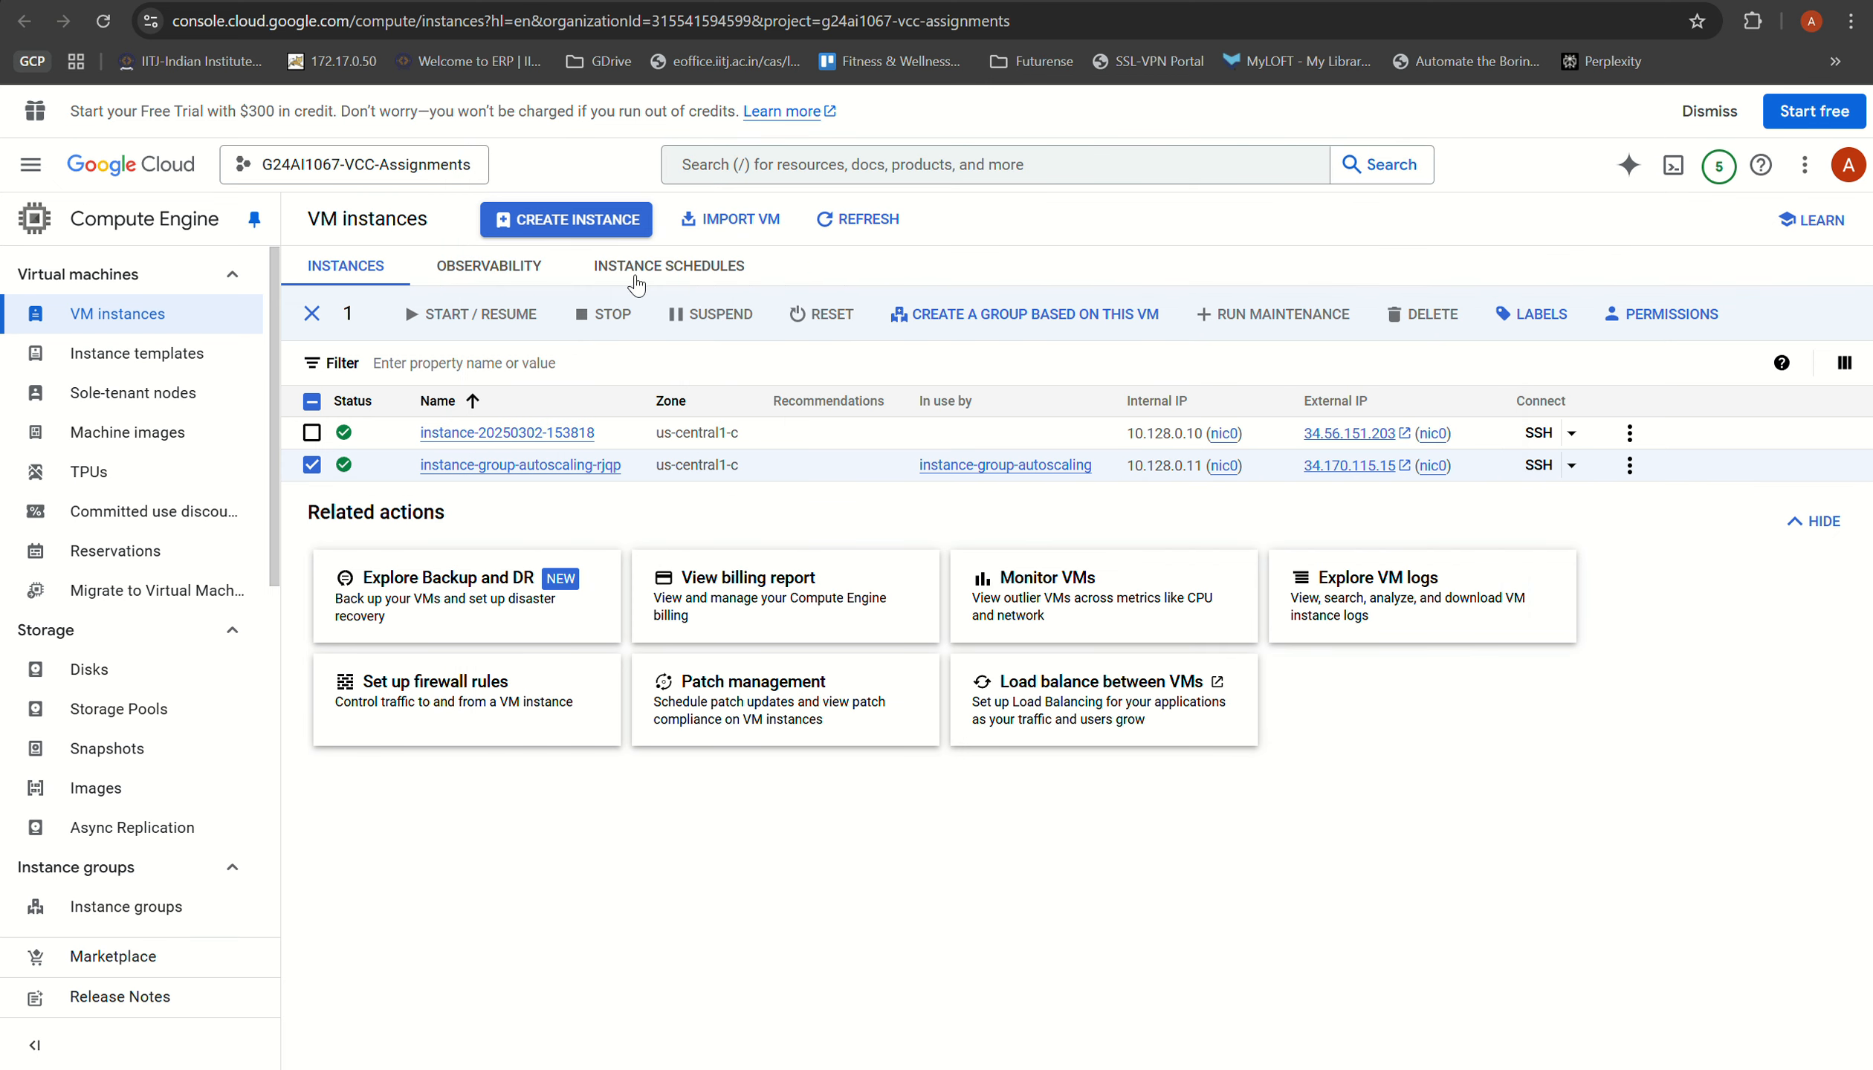
left_click(842, 233)
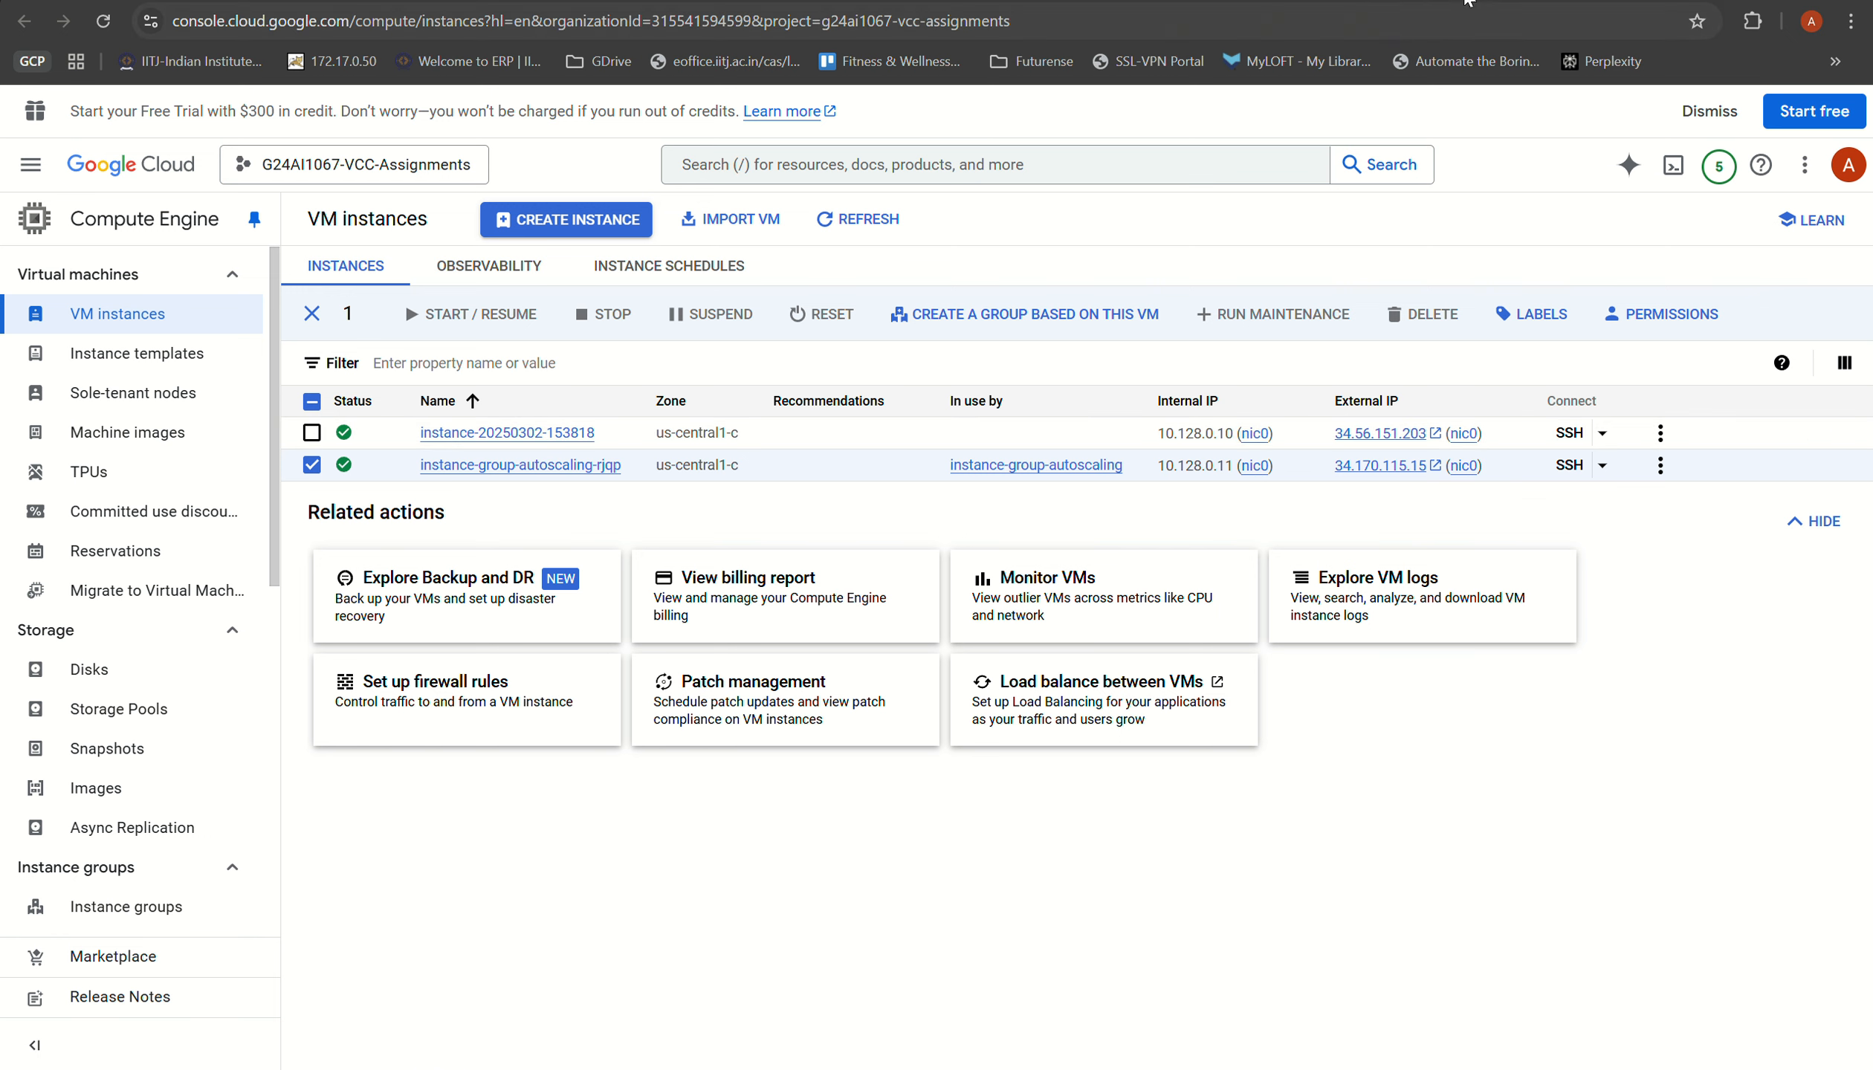
left_click(1461, 0)
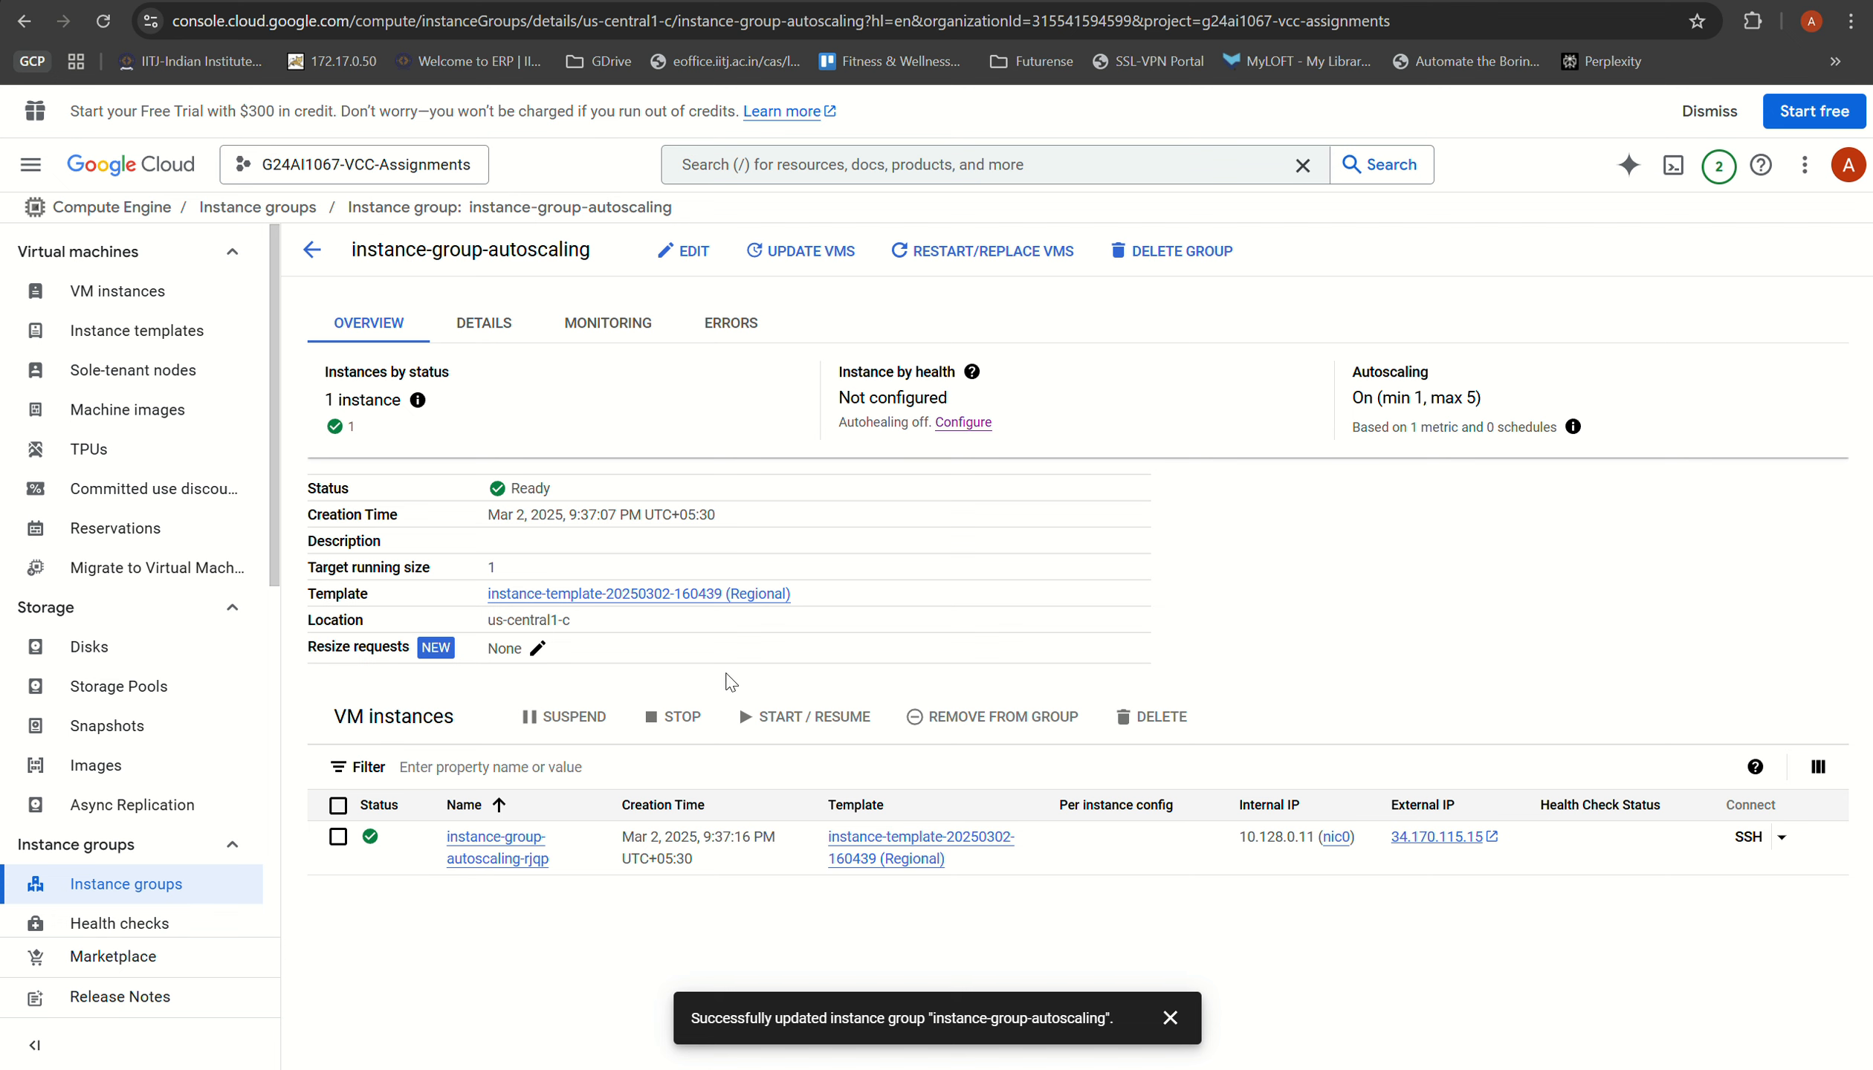
left_click(74, 893)
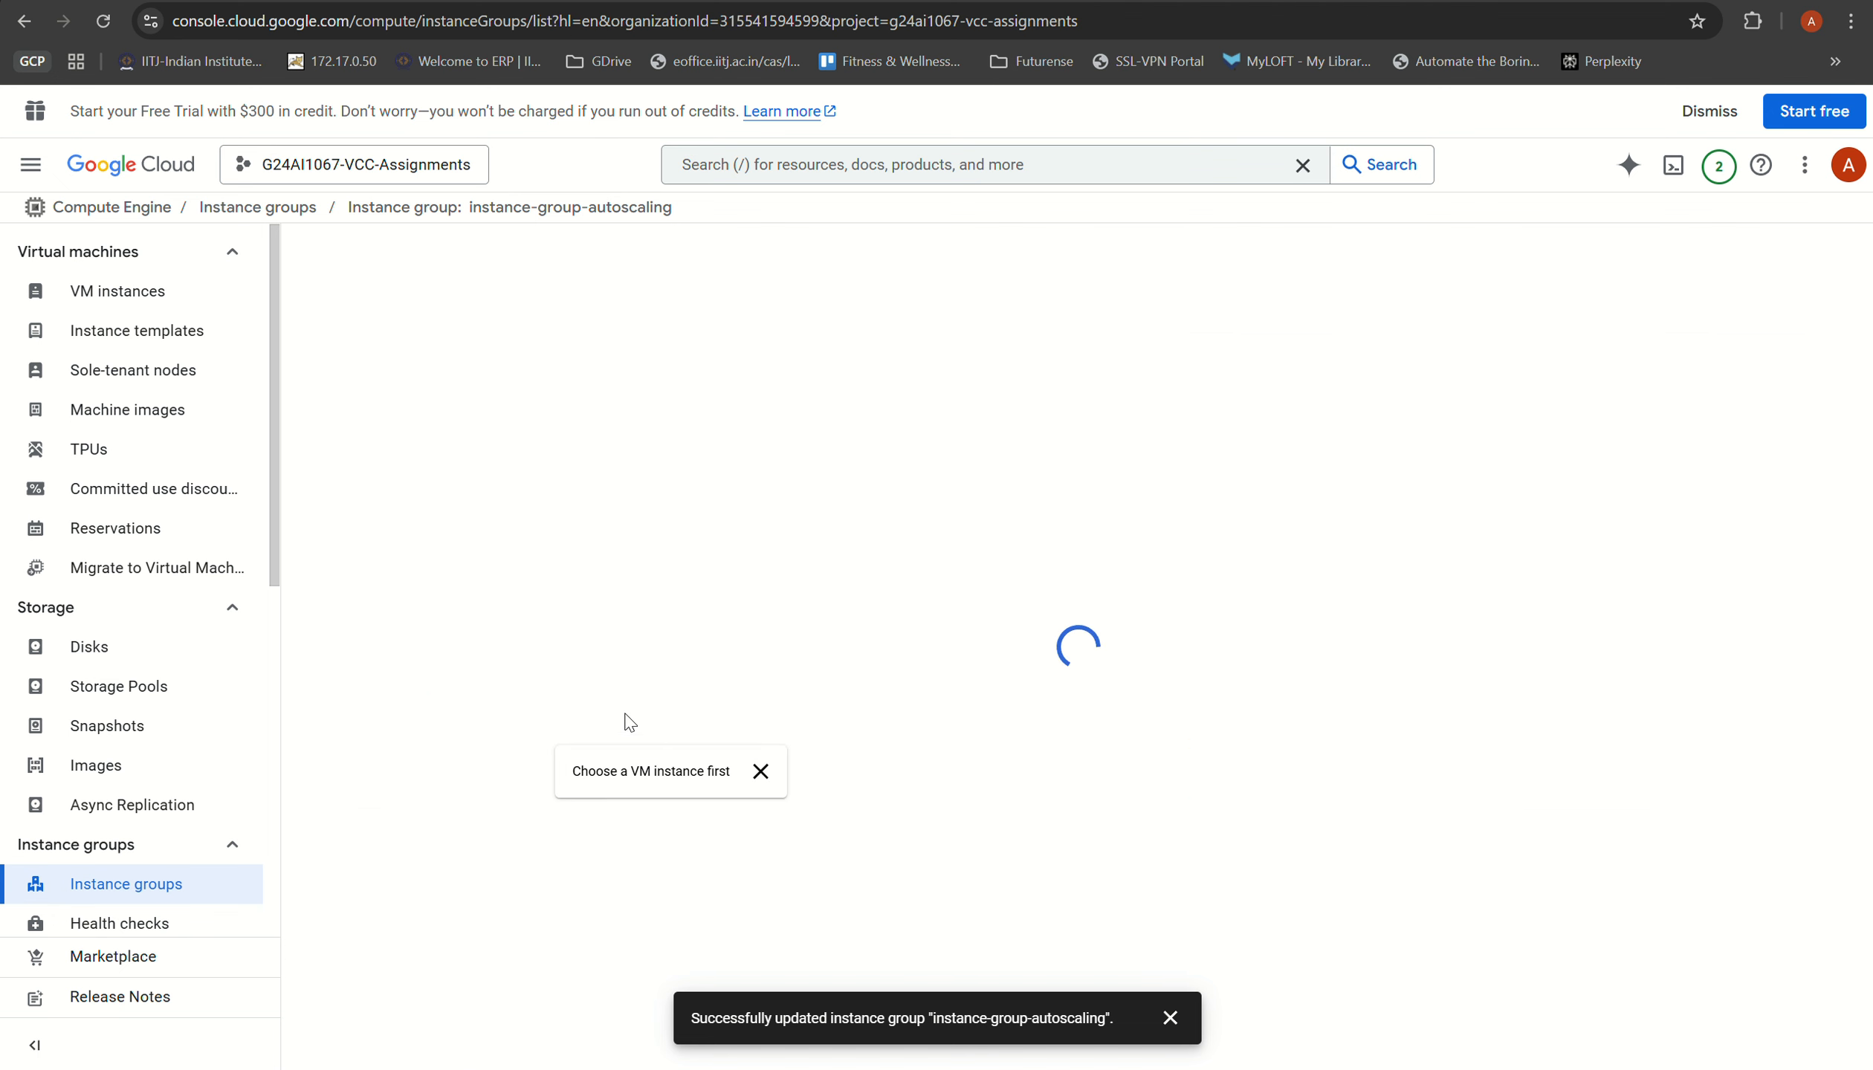
left_click(527, 459)
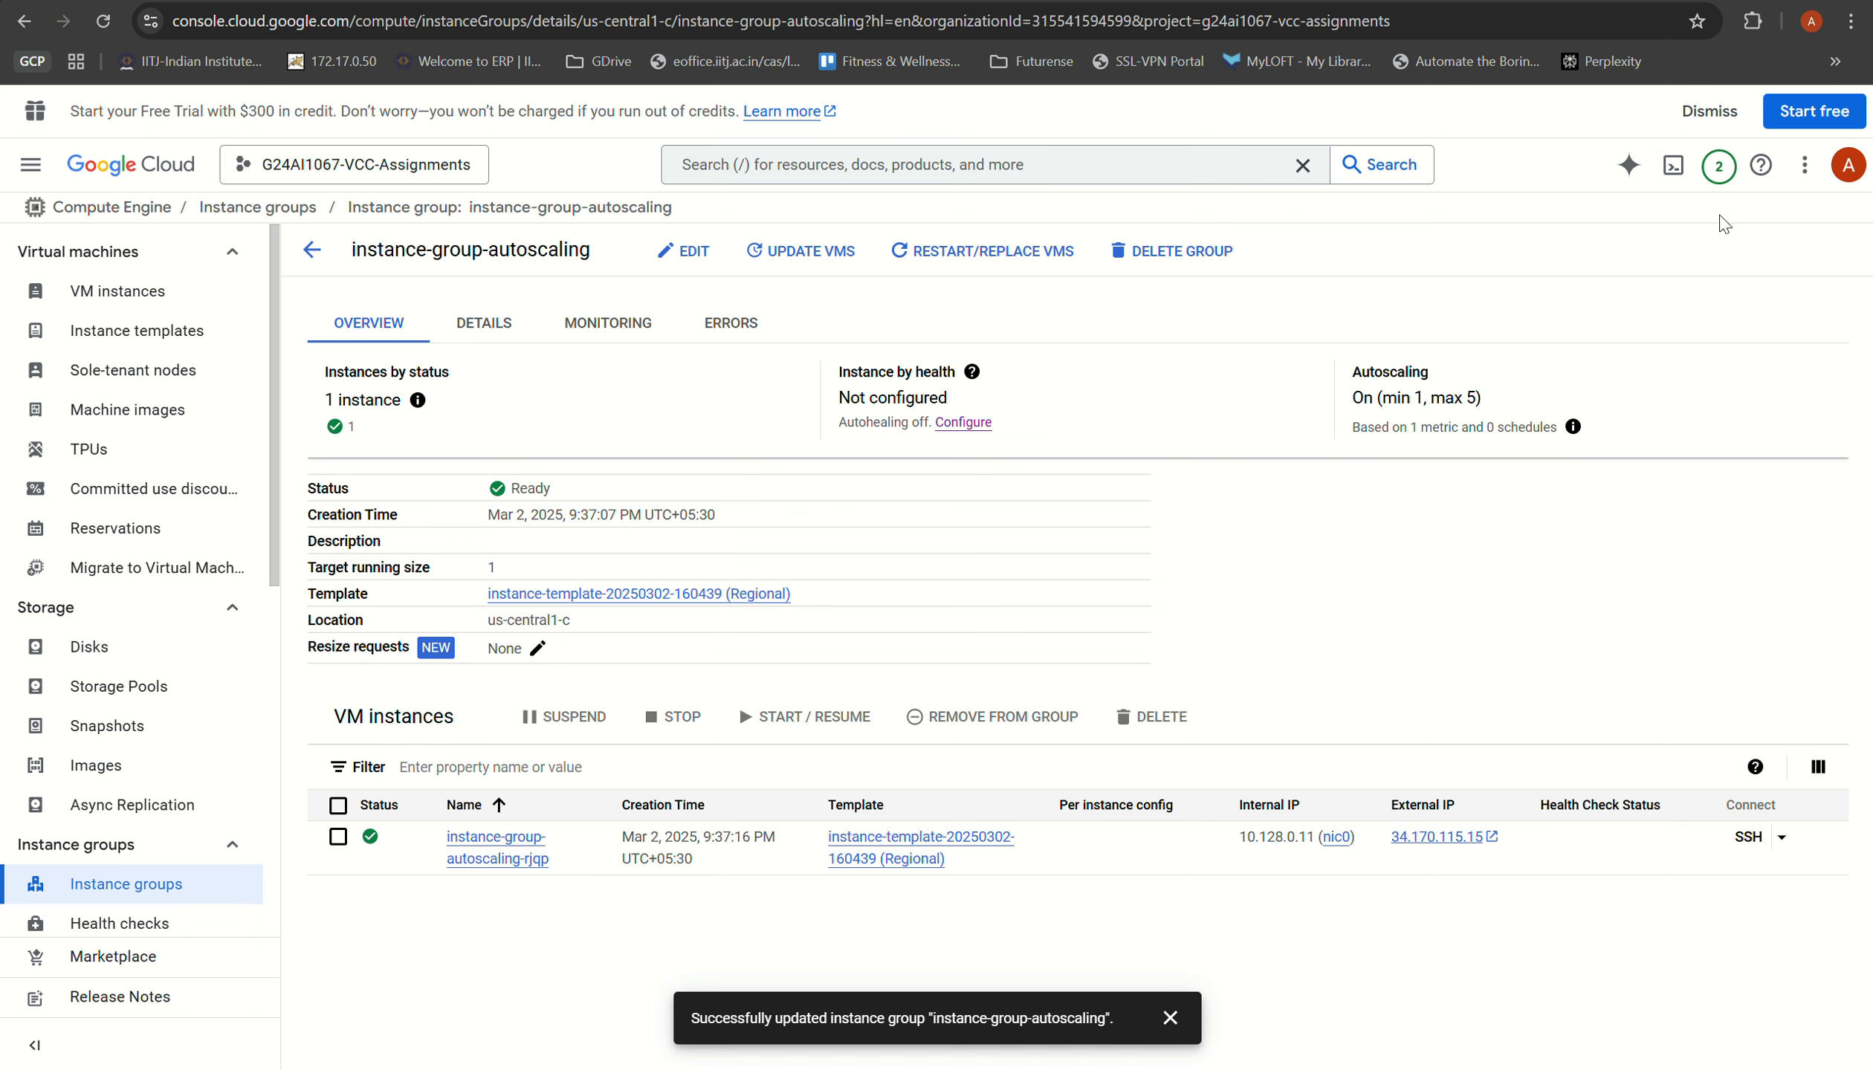
key("ctrl+Tab")
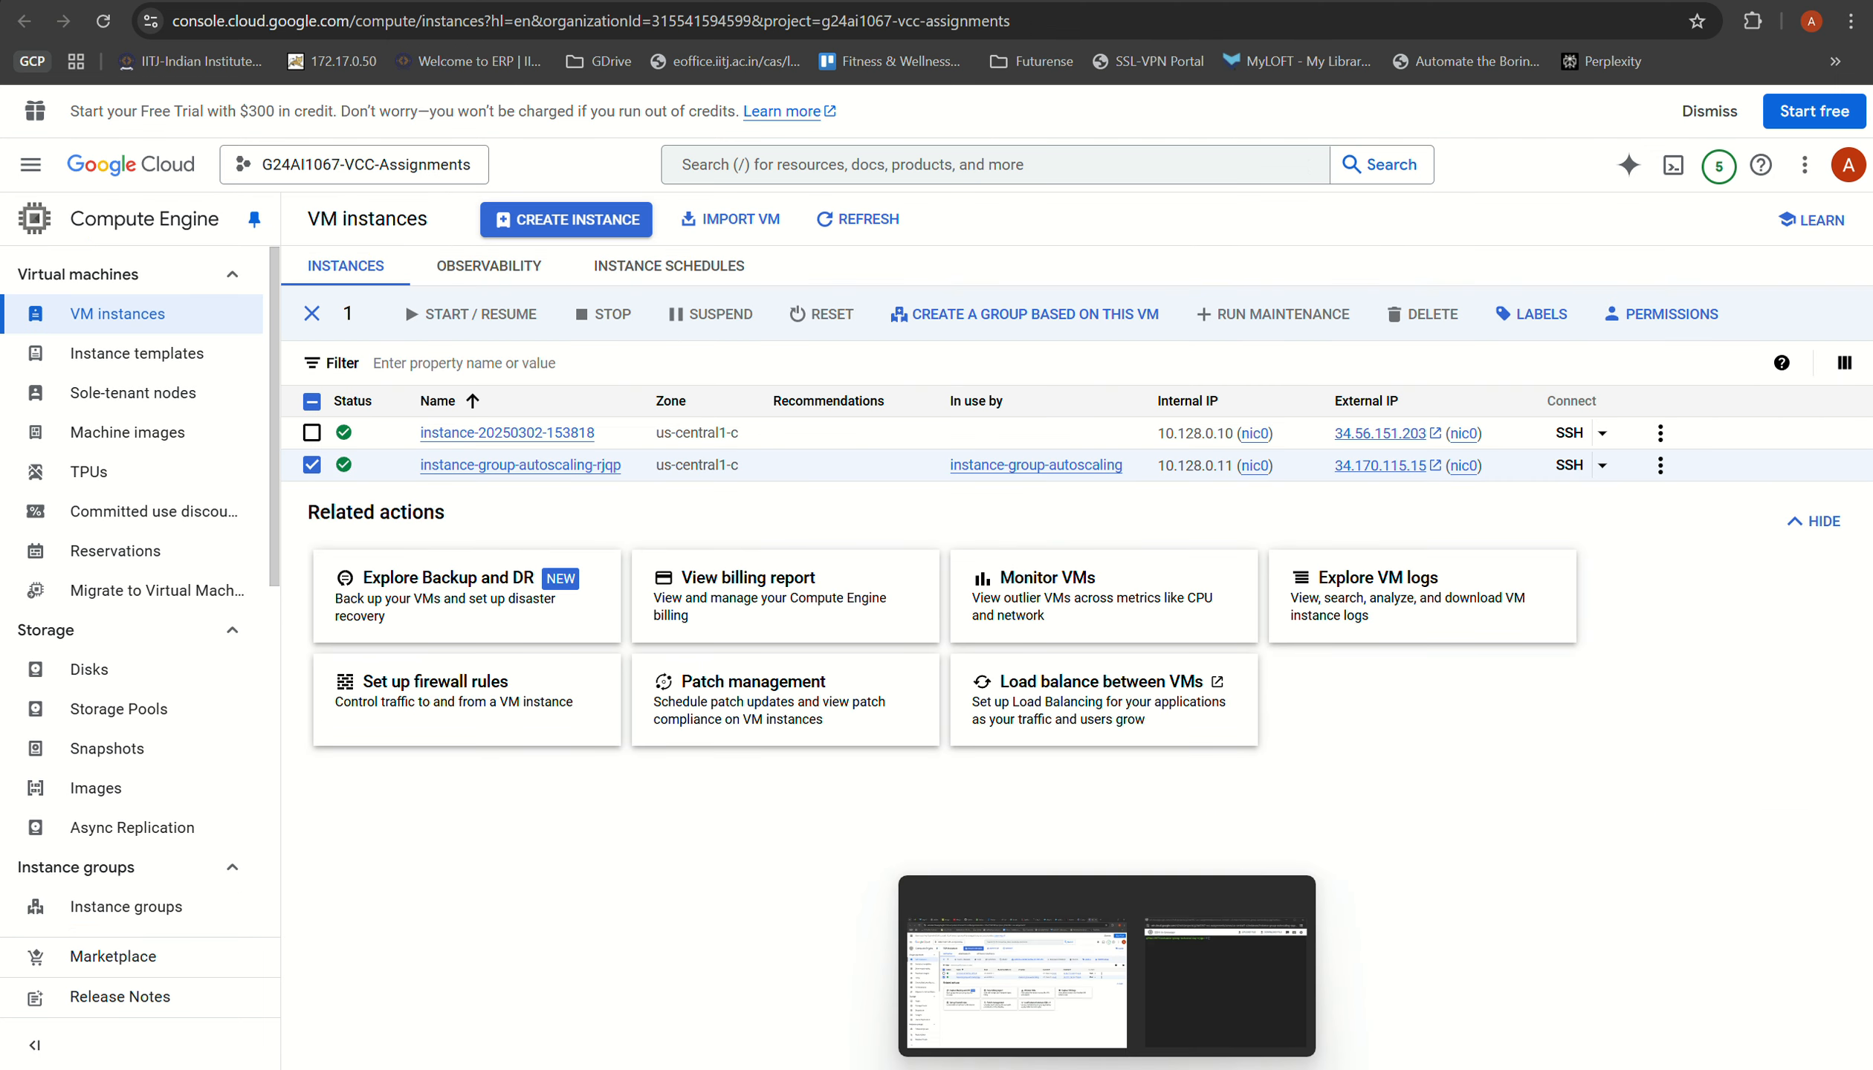
Step: Return to the VM's SSH window and try to run stress-ng --cpu 4 --timeout 300
mouse_move(1186, 1022)
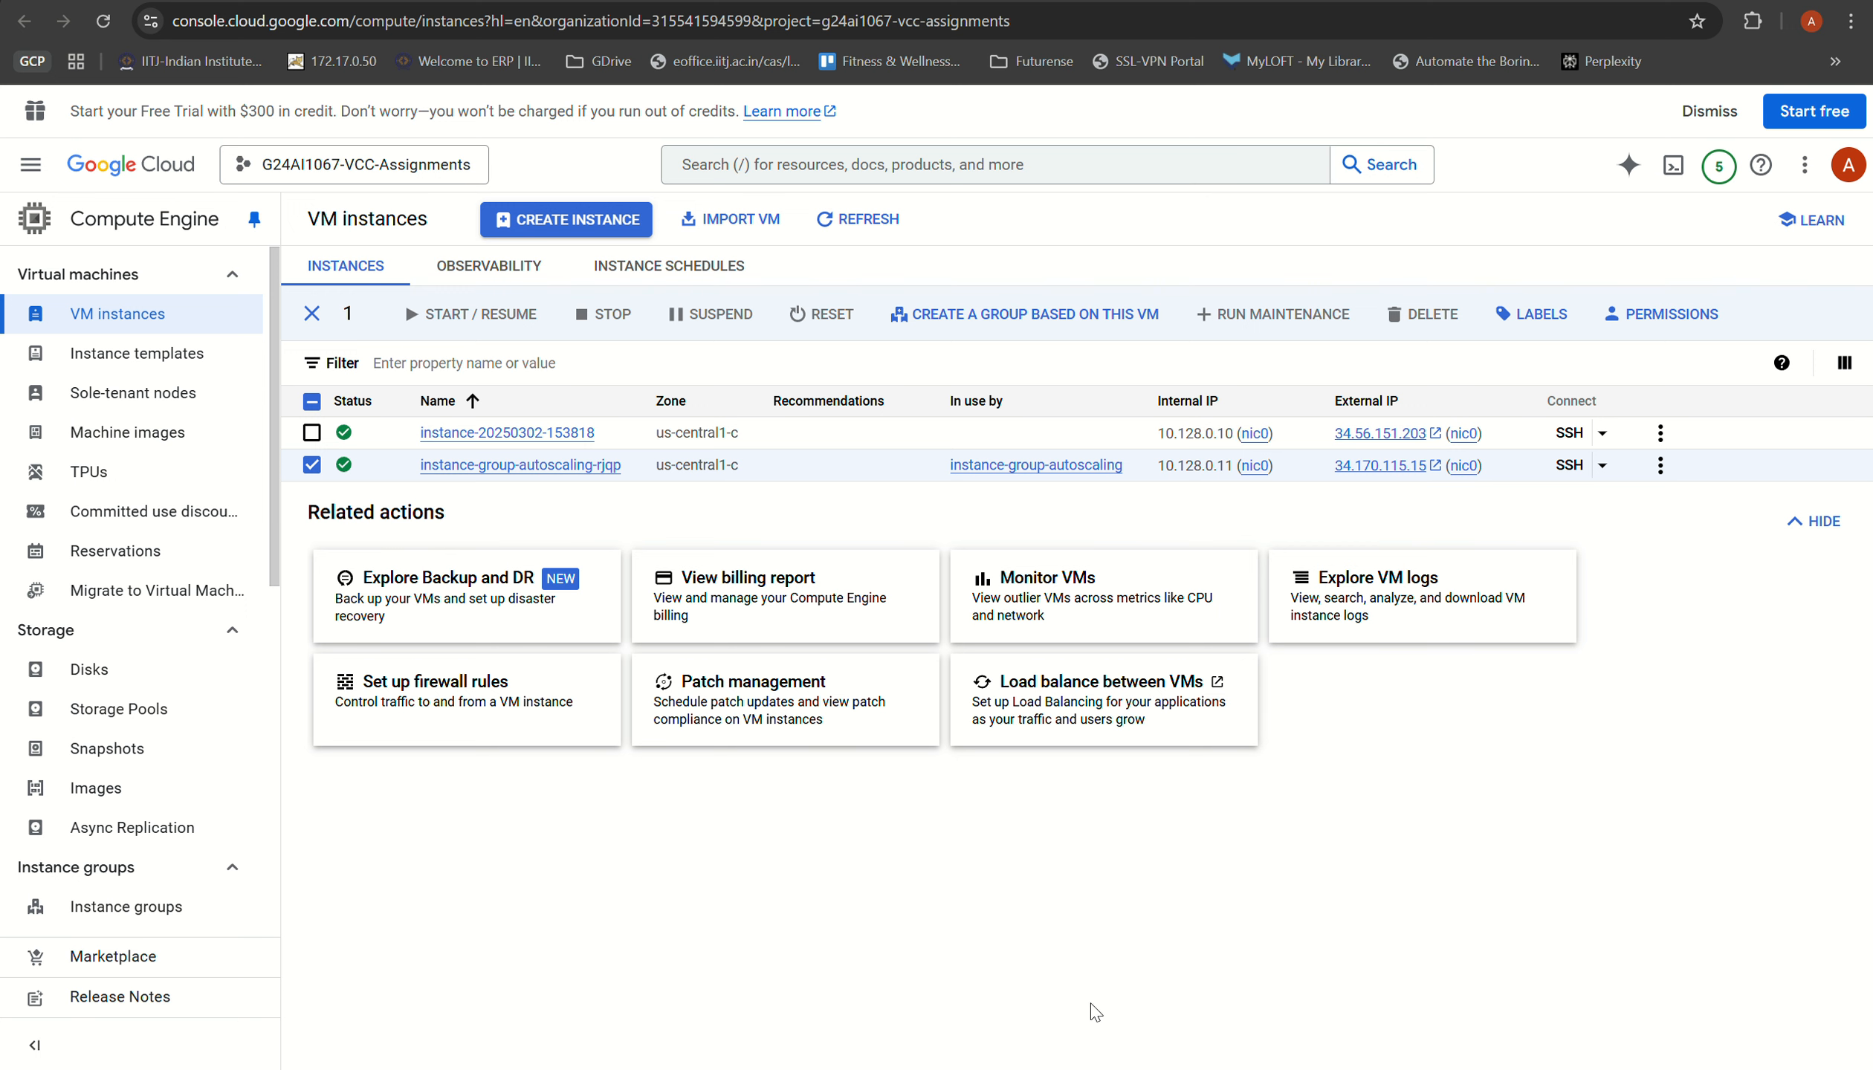
mouse_move(1186, 1063)
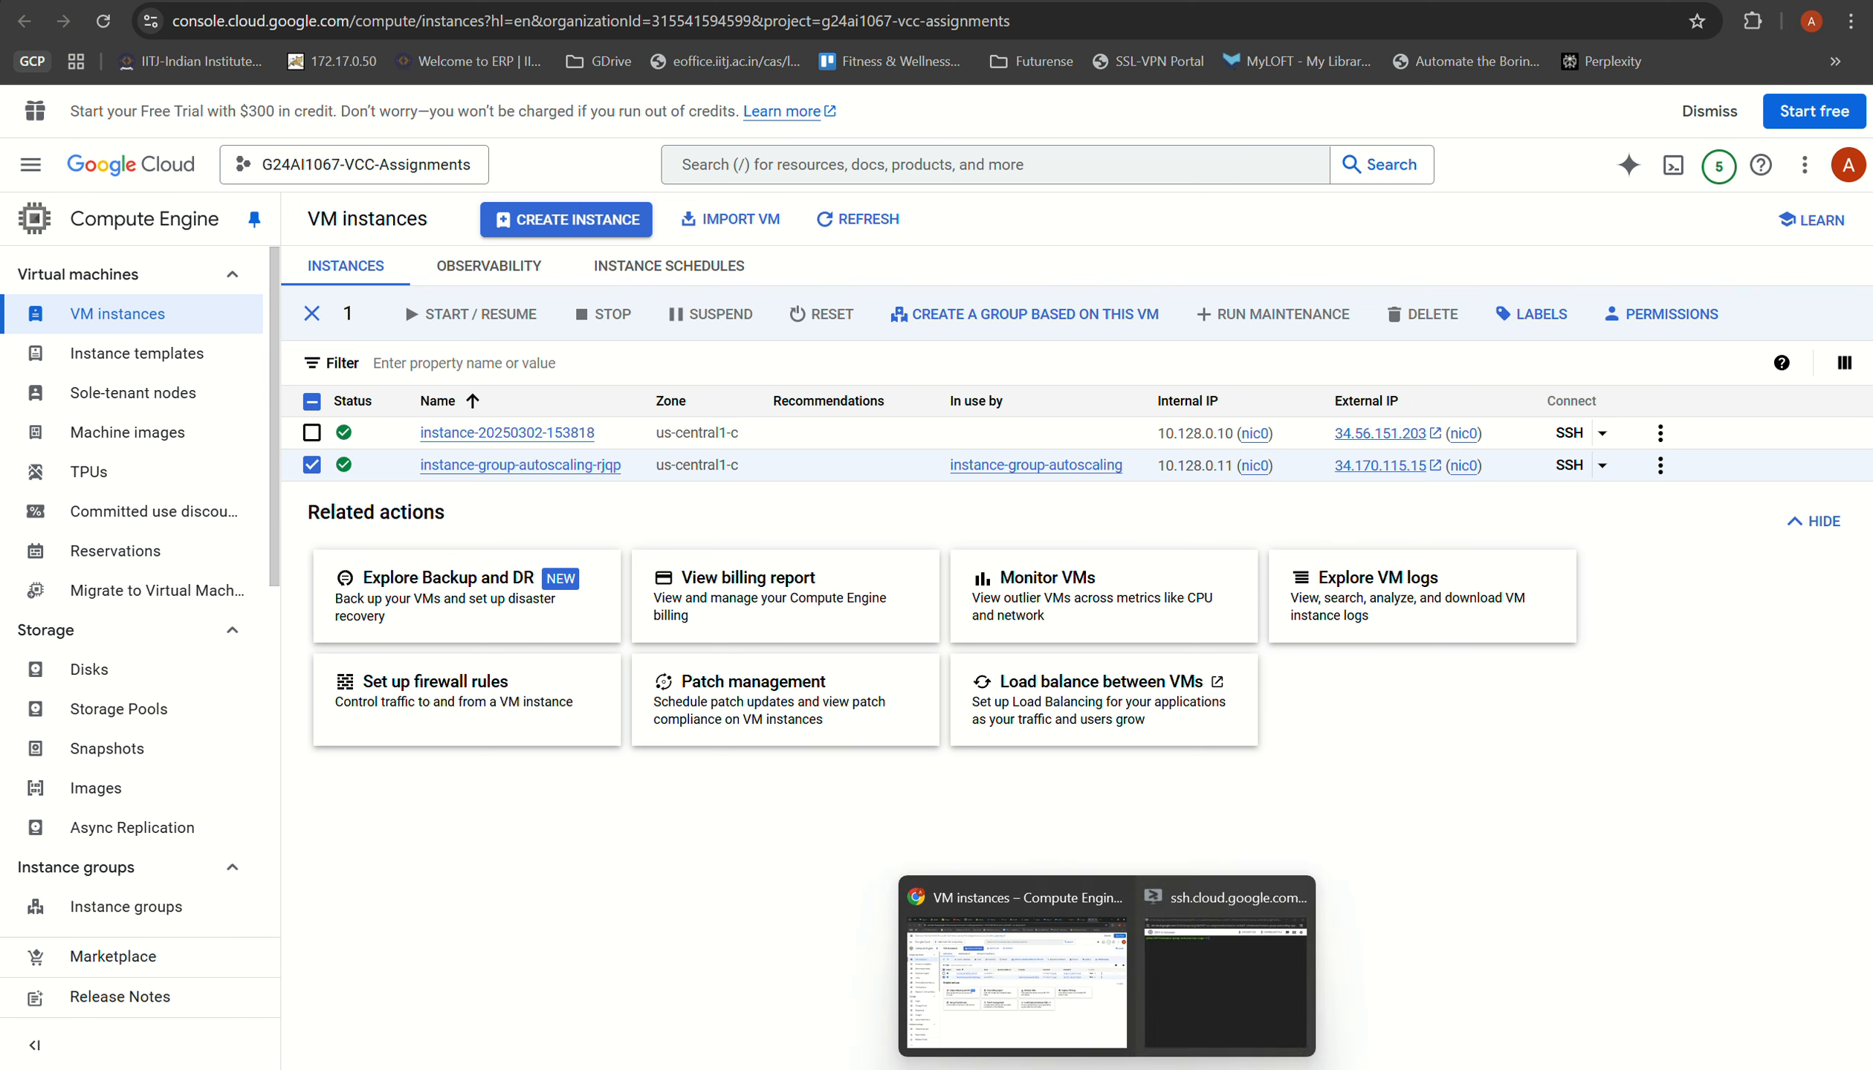
left_click(1234, 996)
left_click(913, 351)
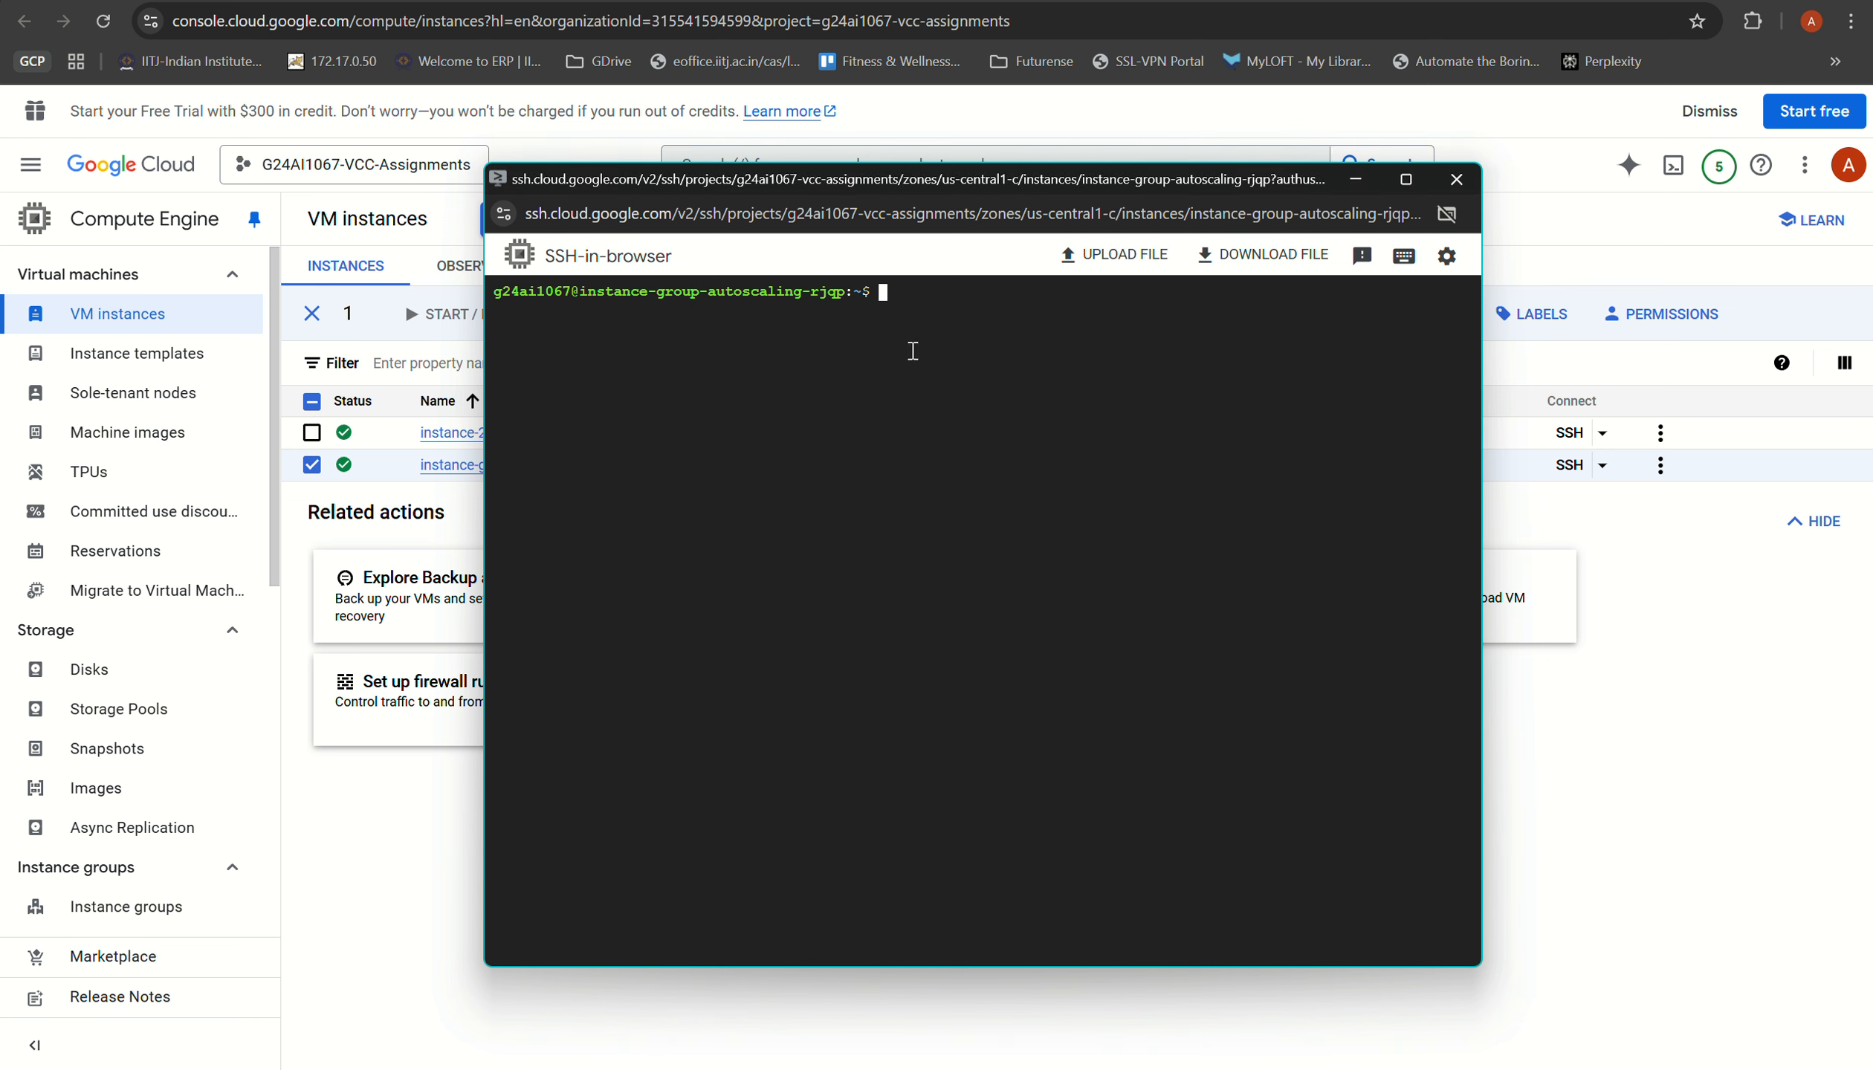
type("stress-ng --cpu 4 --timeout 300")
key("Return")
Step: Start a CPU load on the VM with stress --cpu 4 --timeout 300 and point out the command in the terminal
type("stress --cpu 4 --timeout 300")
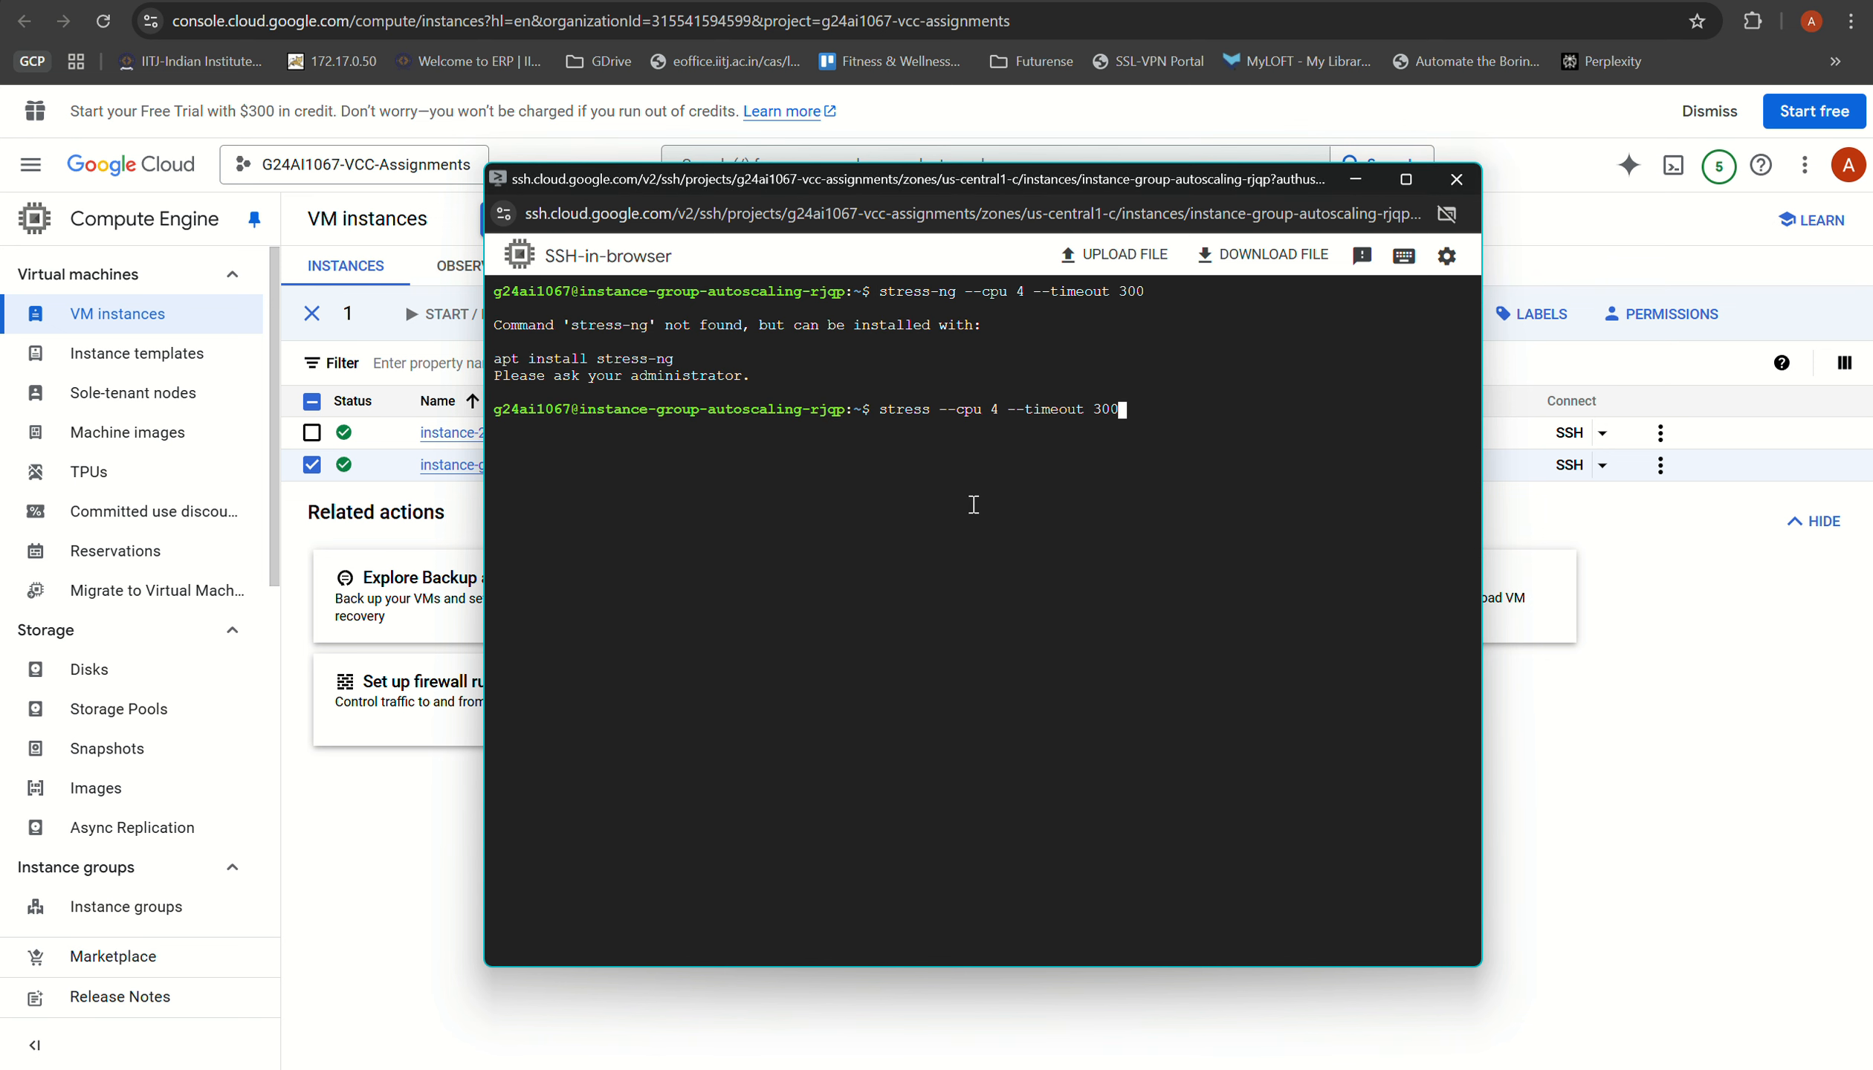
key("Return")
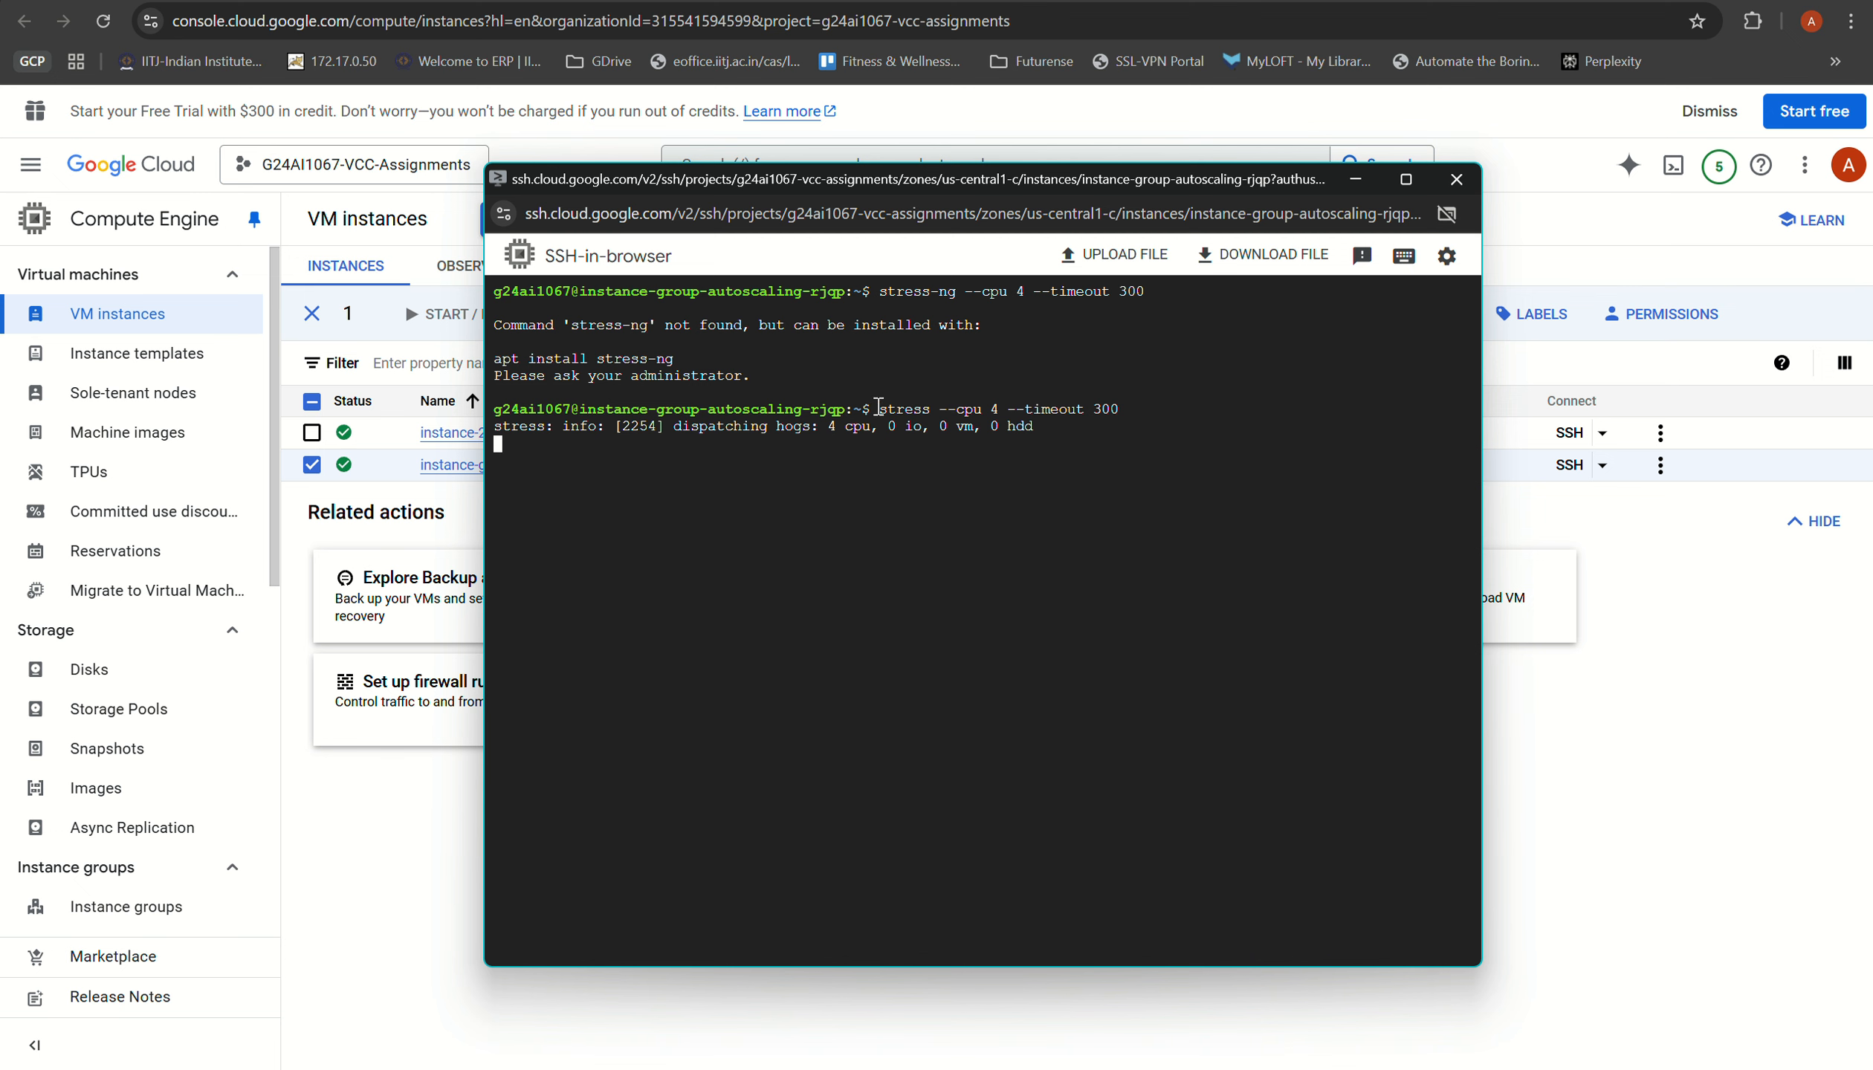
left_click_drag(878, 406, 1000, 409)
left_click_drag(1122, 410, 1122, 410)
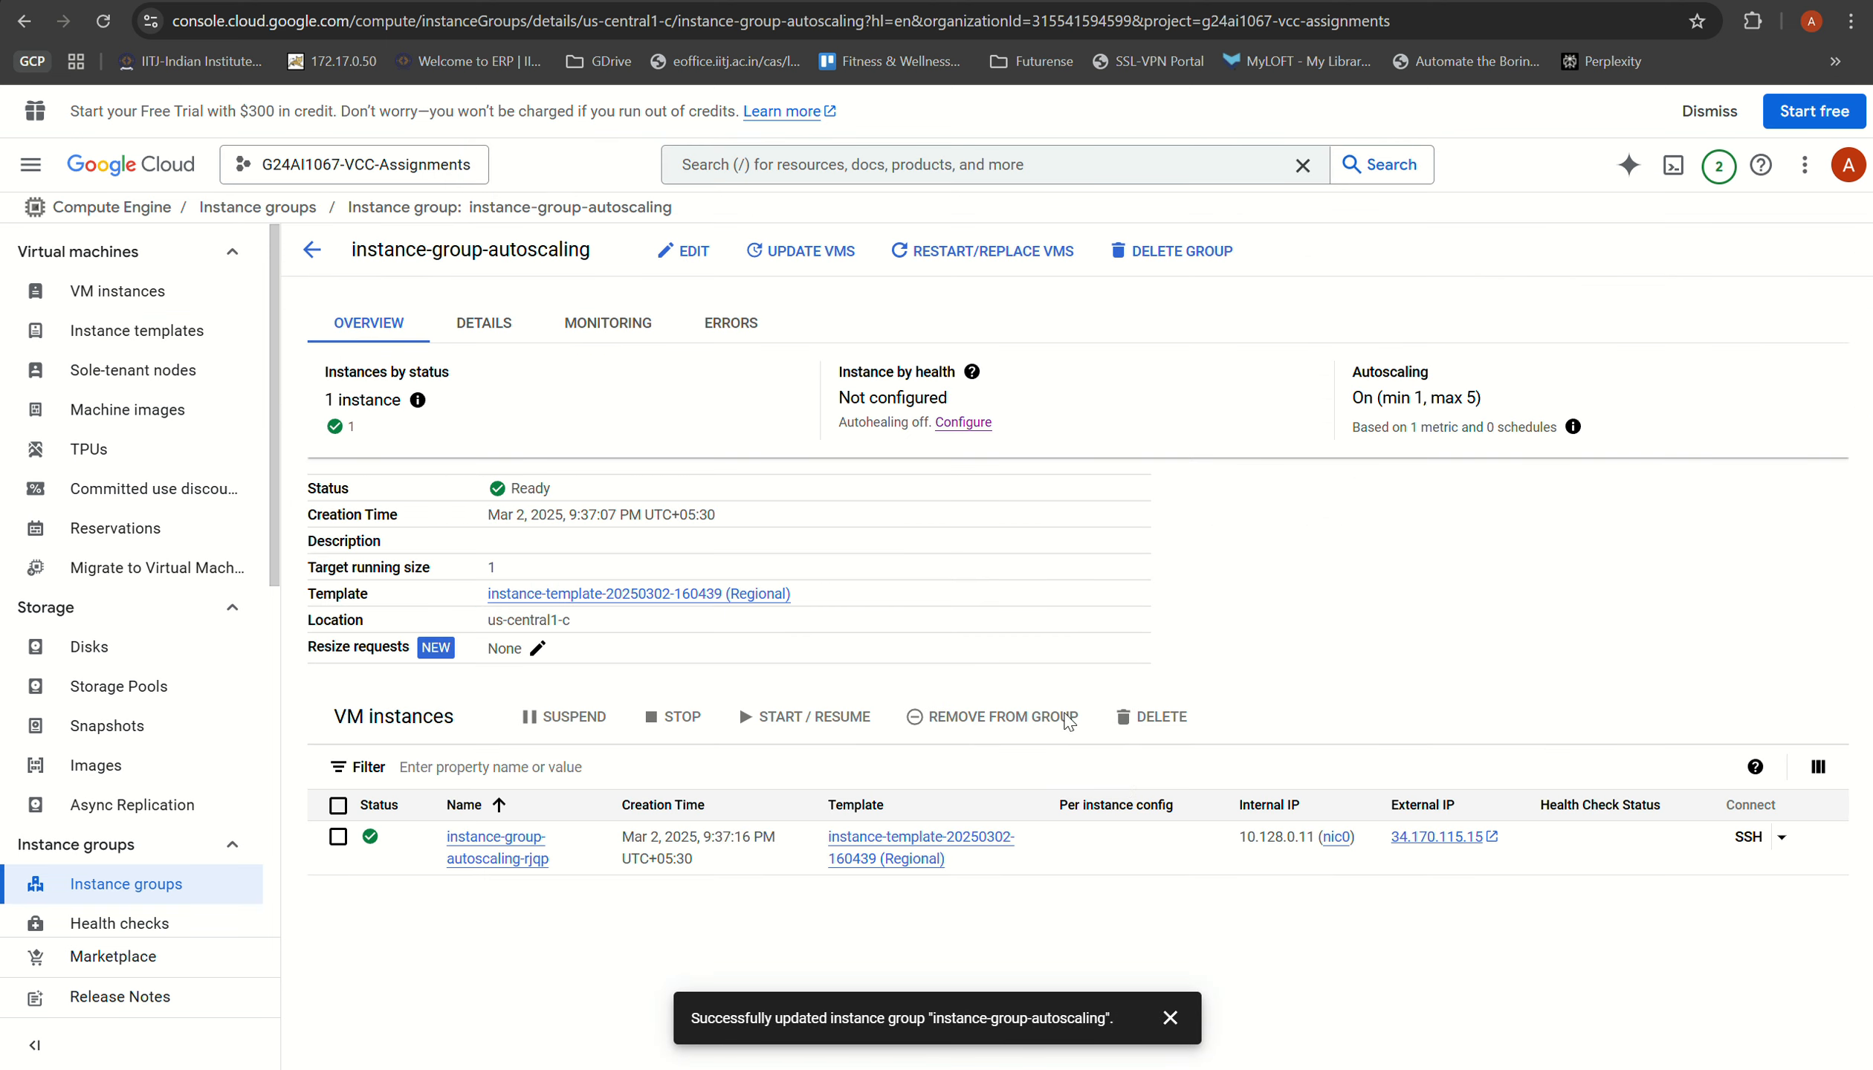
Step: Reload the instance groups list to check the autoscaling group's status and instance count, and refresh the VM instances list
left_click(92, 885)
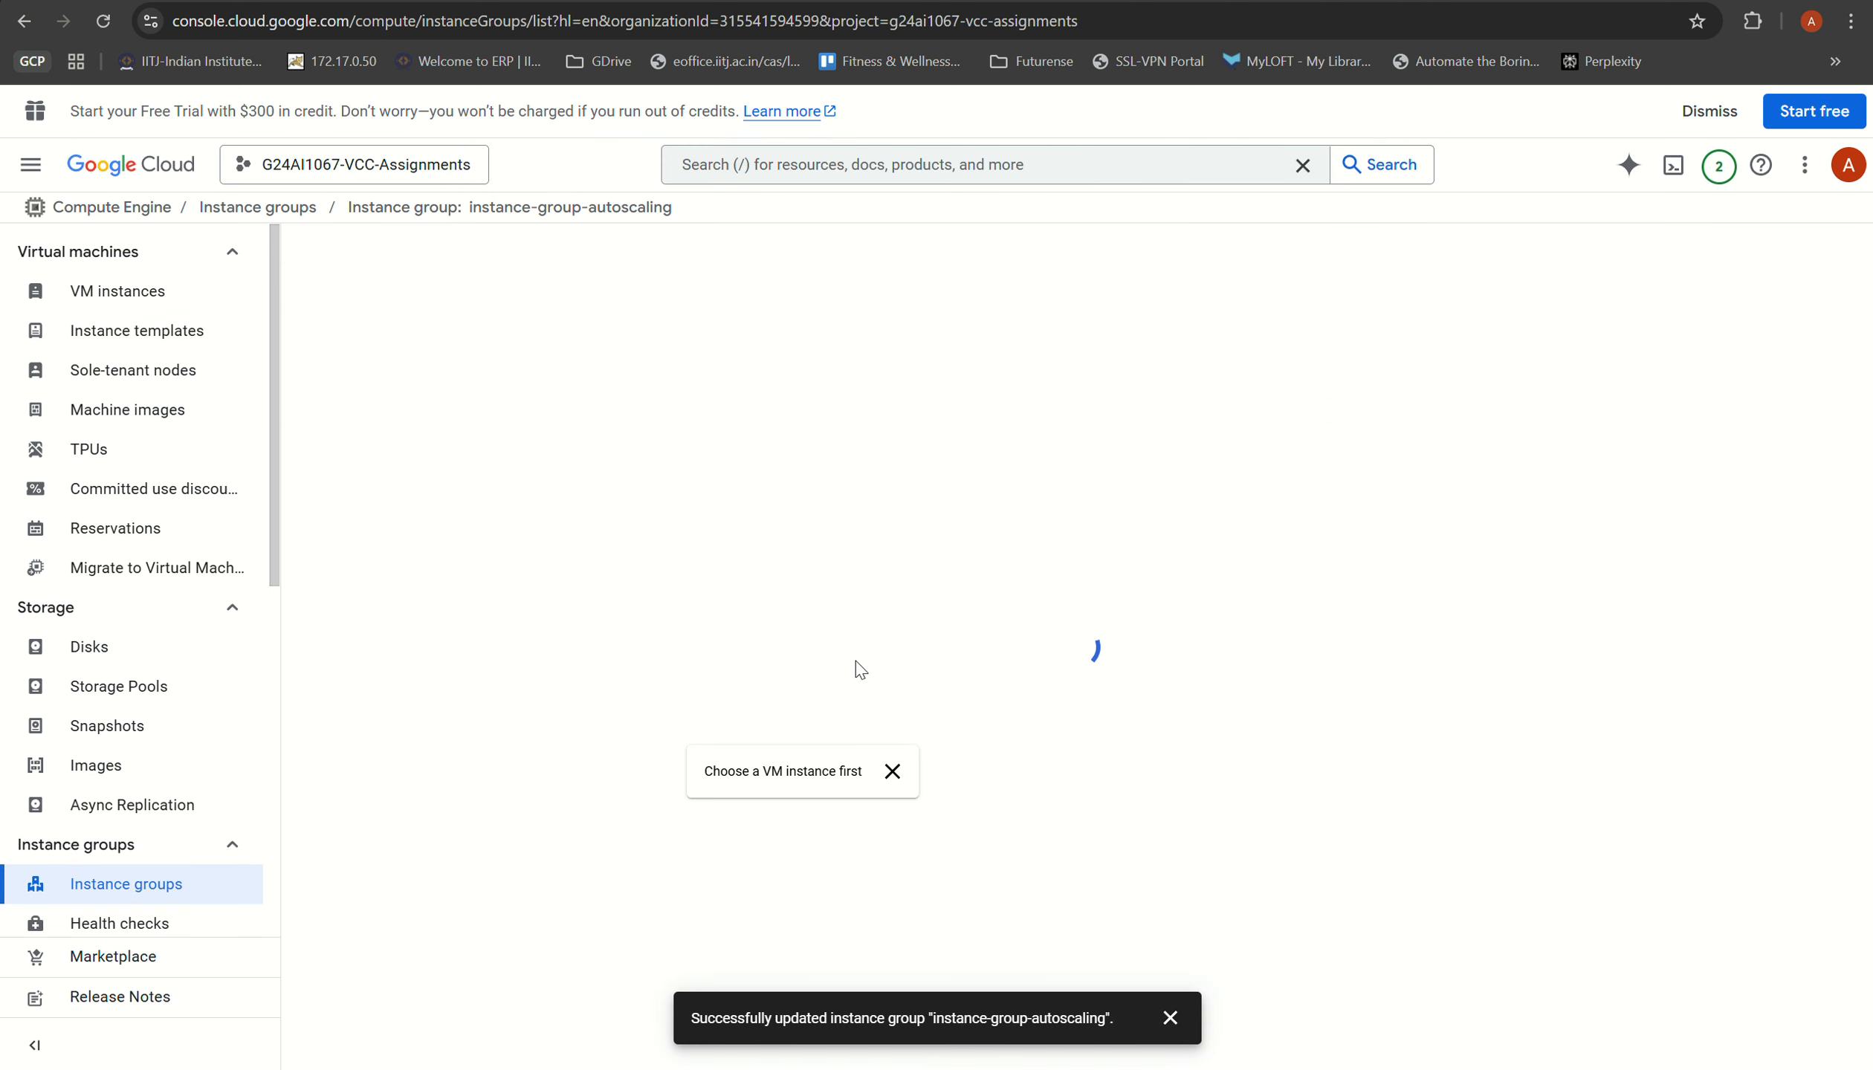
left_click(577, 457)
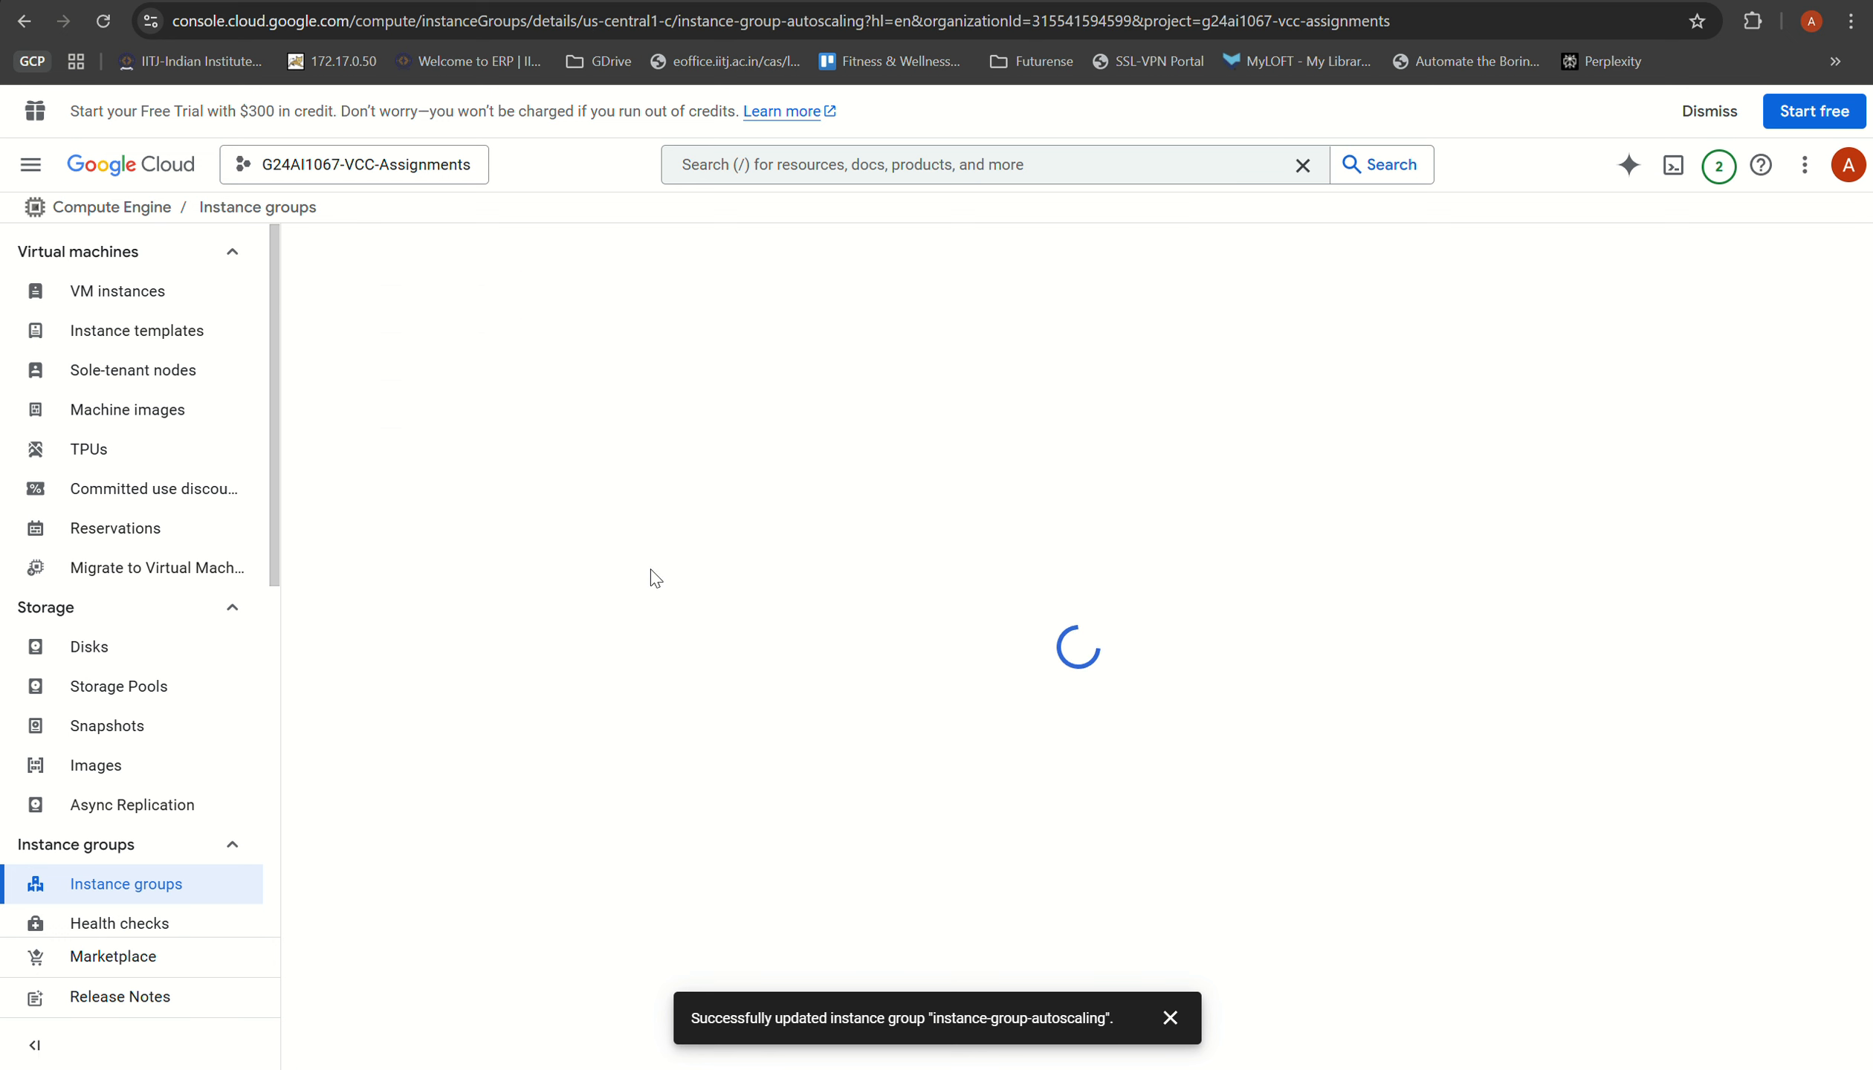
left_click(112, 885)
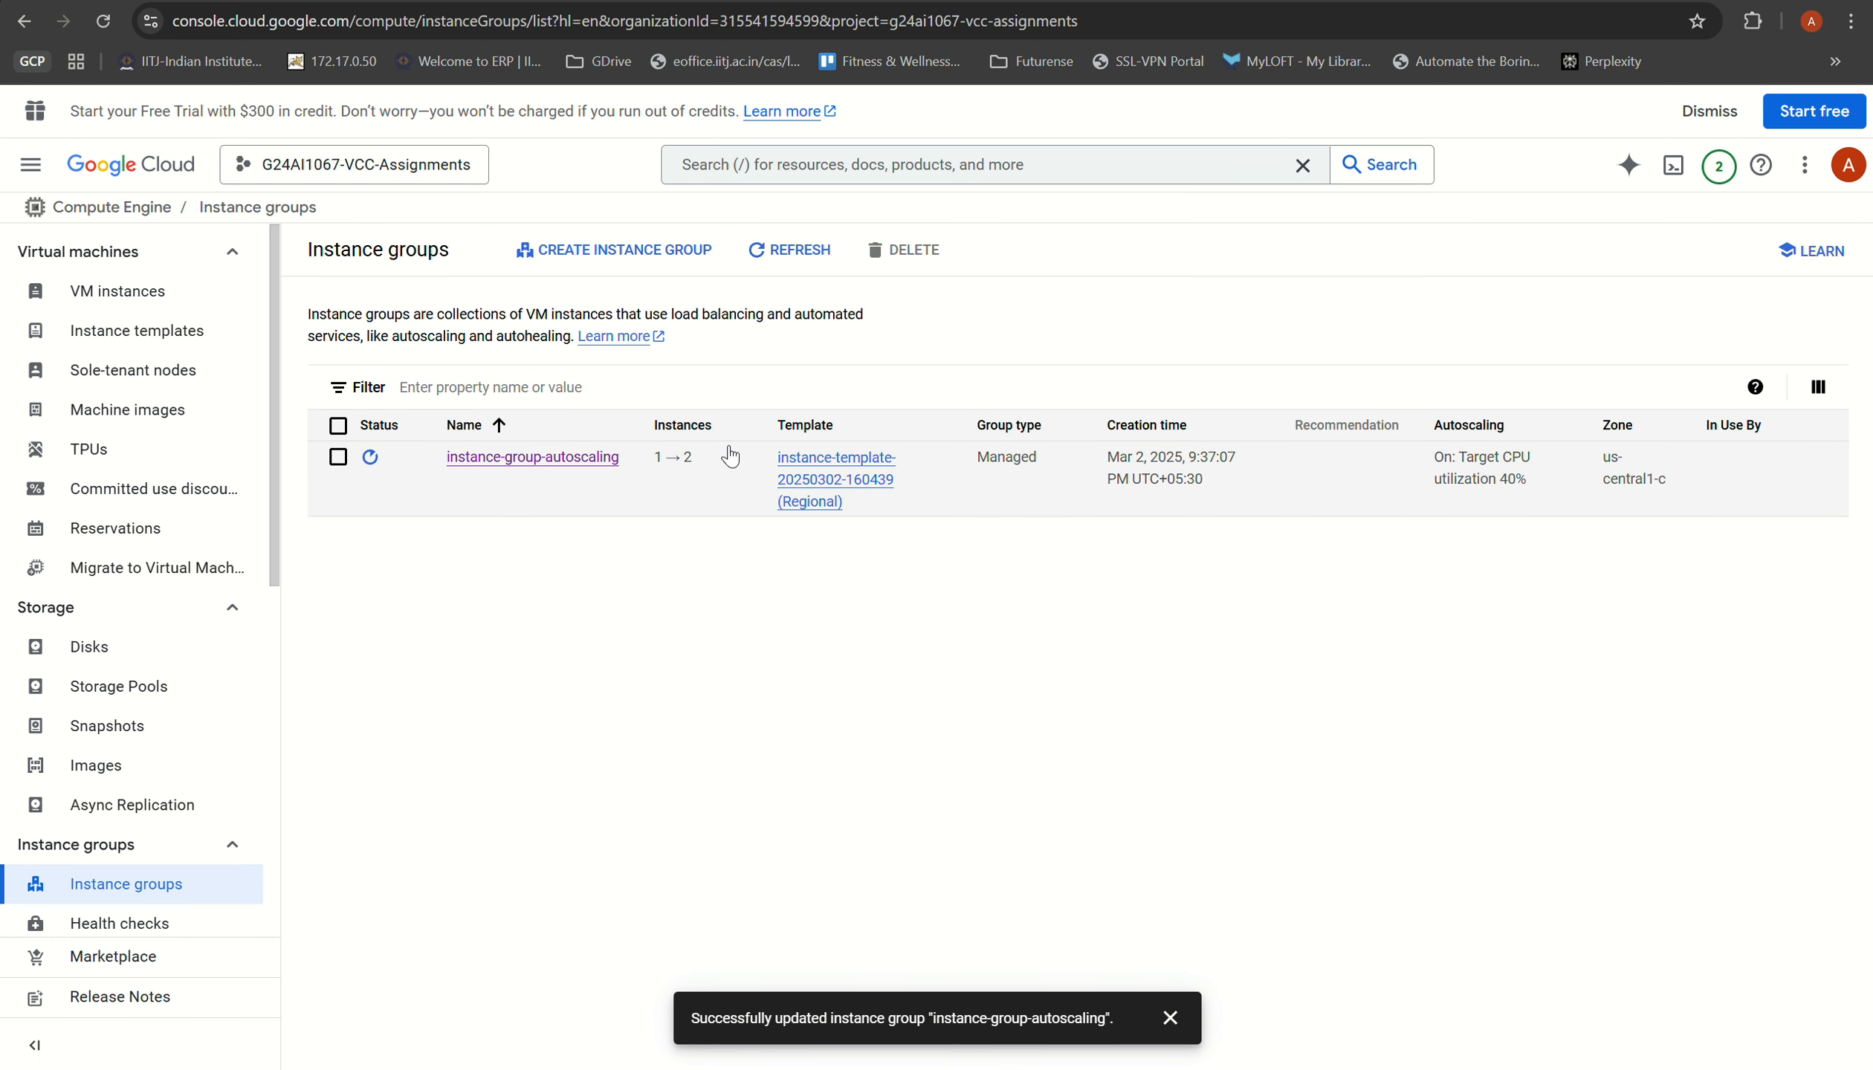
mouse_move(371, 466)
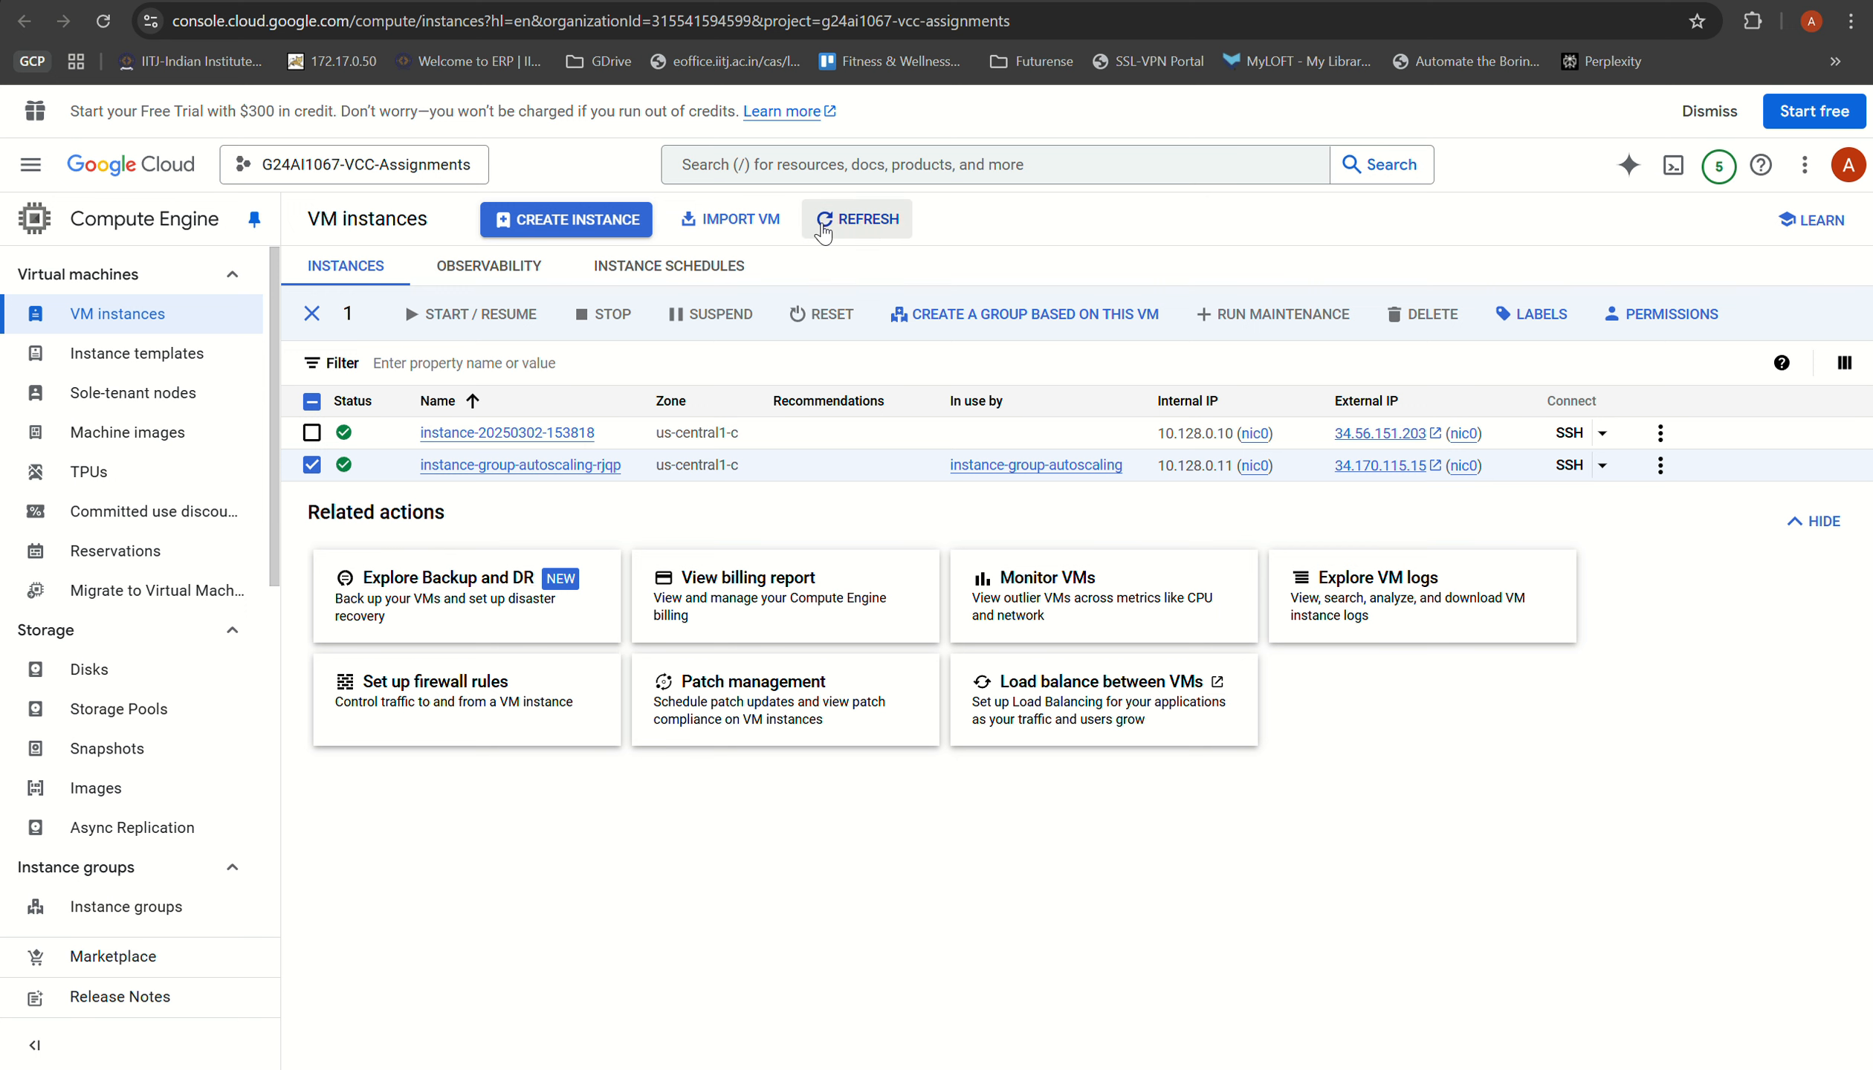
left_click(825, 218)
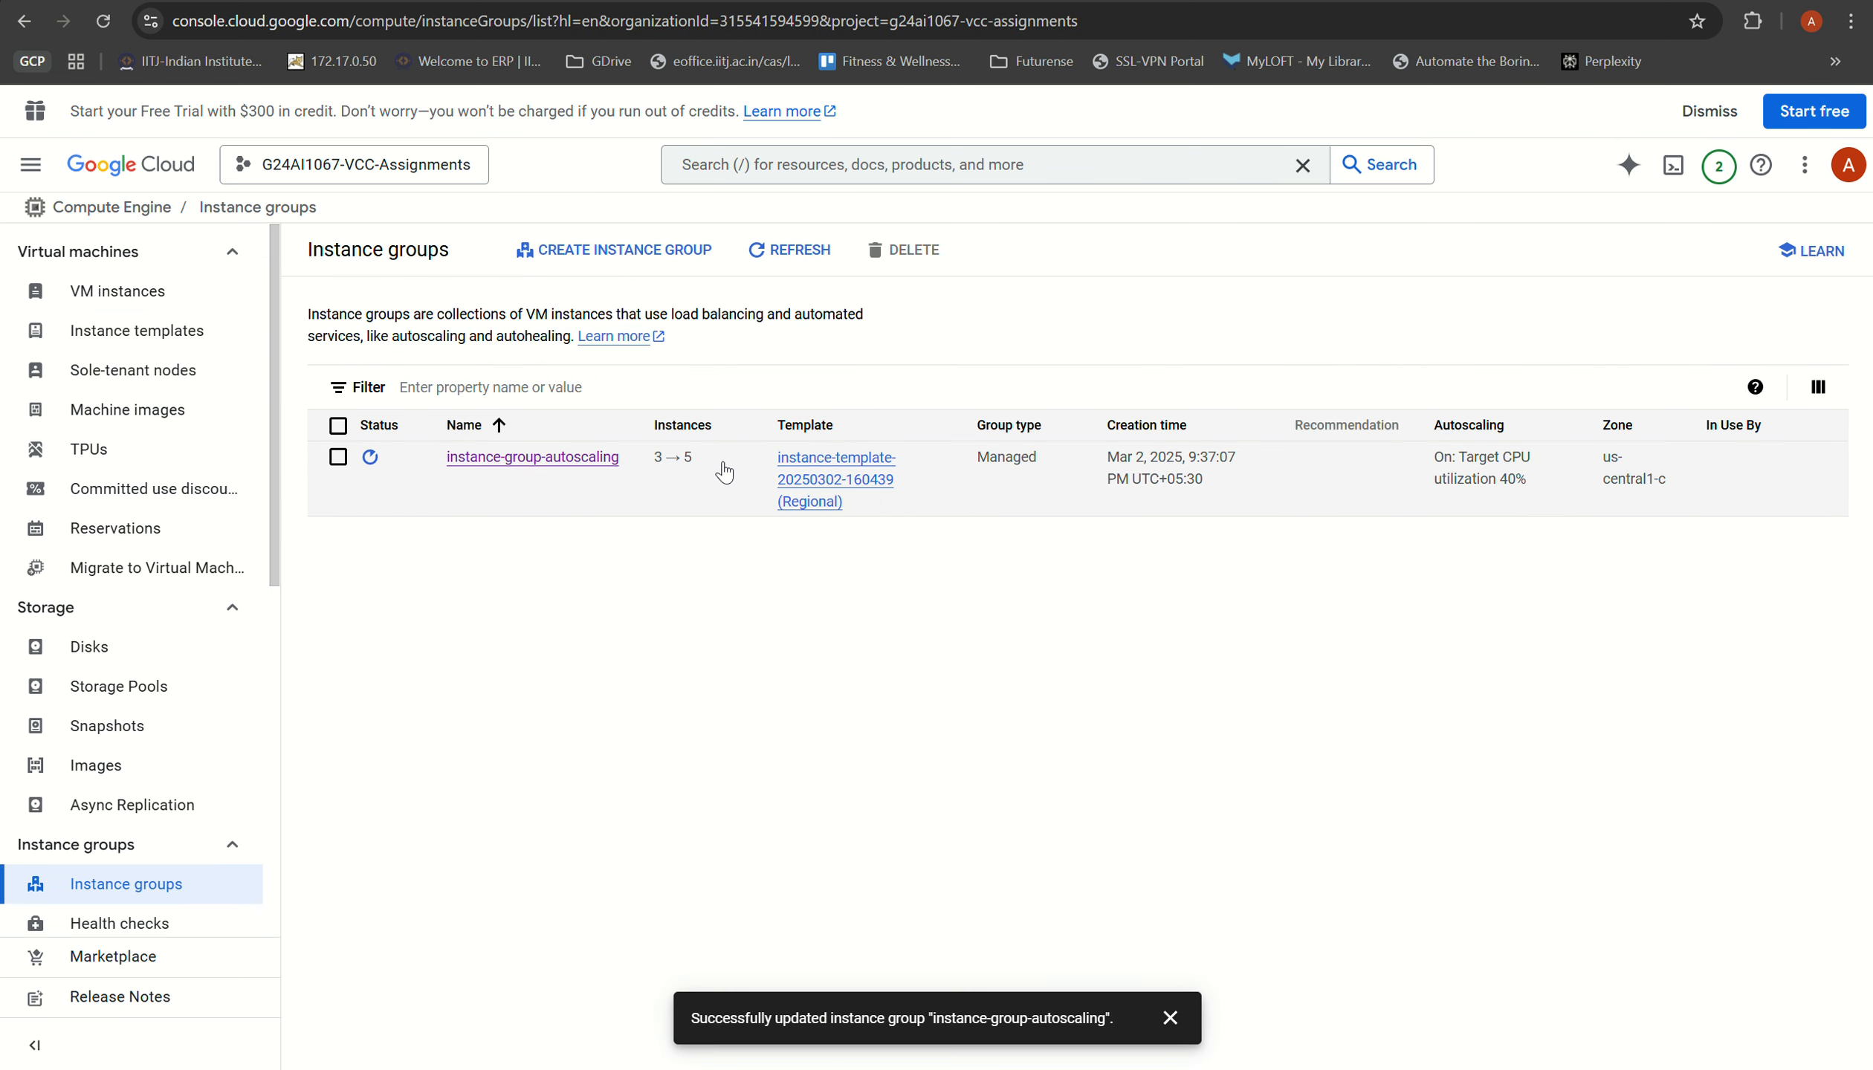
Step: Open the autoscaling group's overview and review the VM instances it contains
left_click(567, 458)
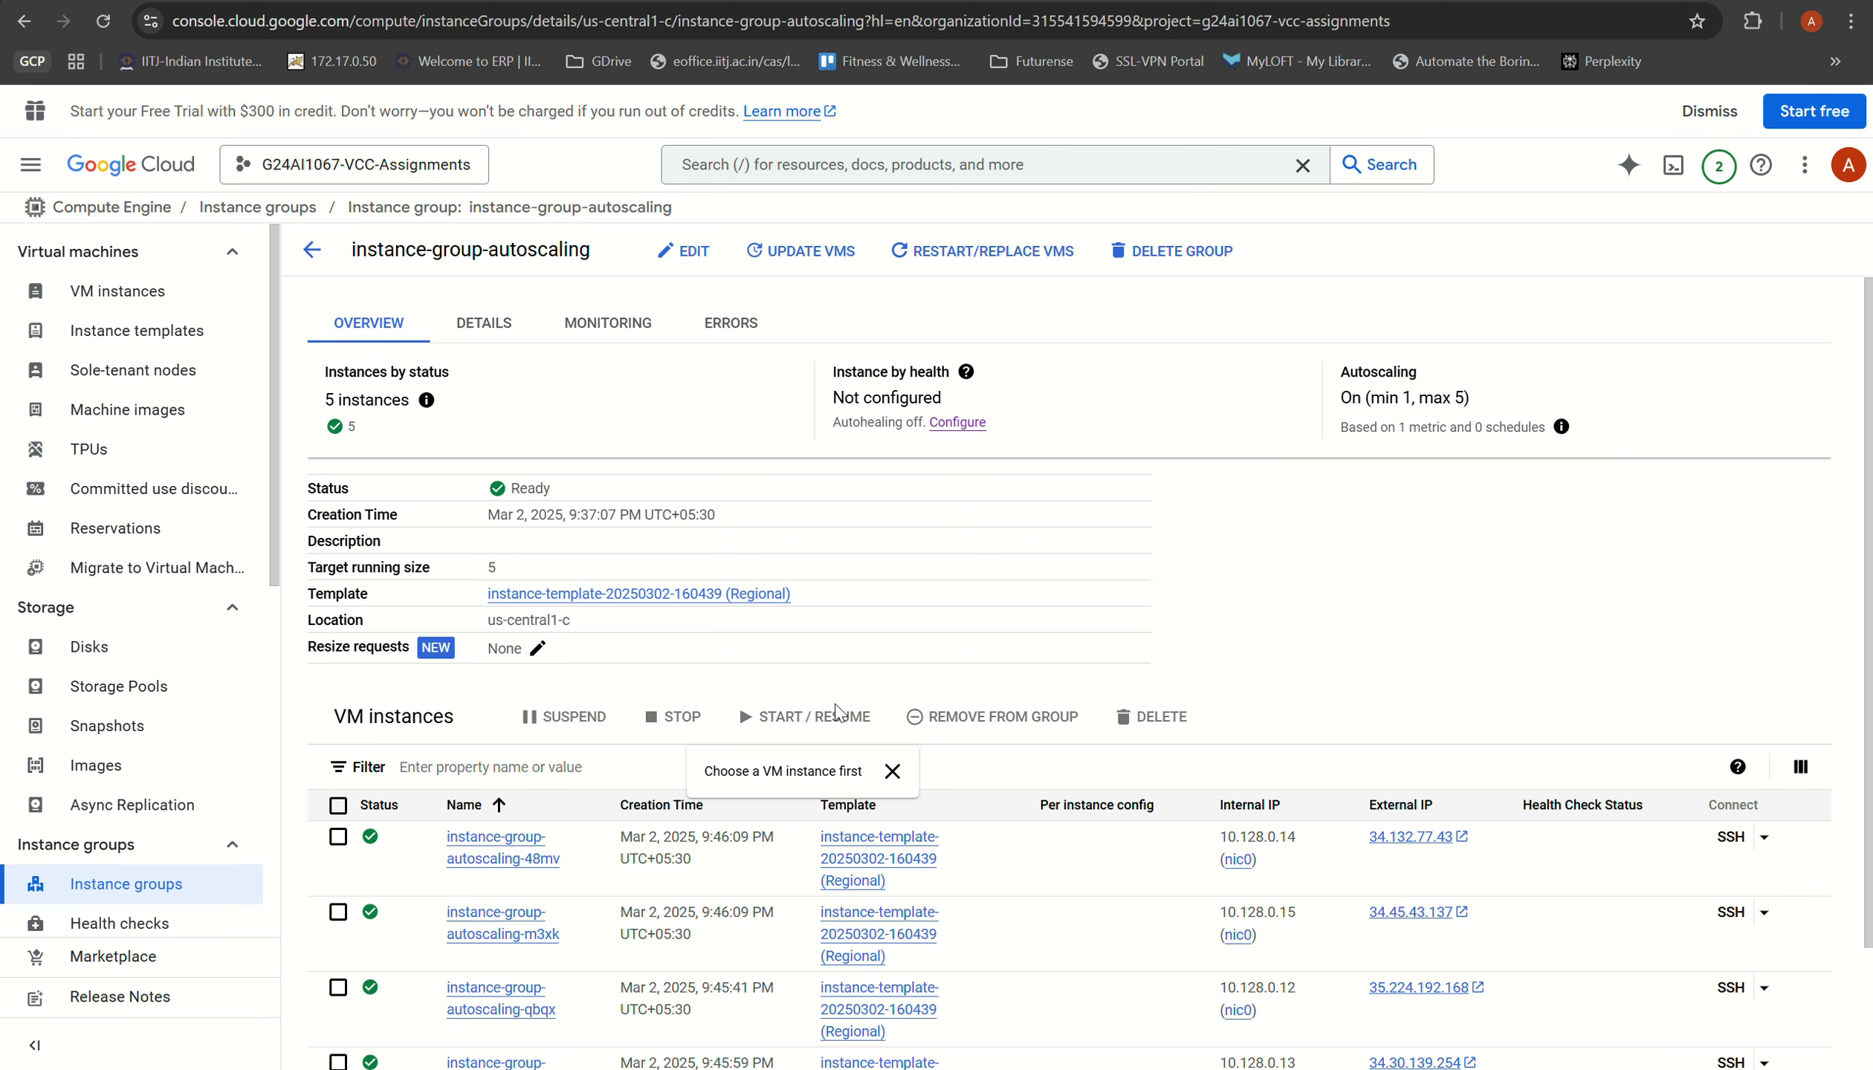
scroll(839, 712, "down", 2)
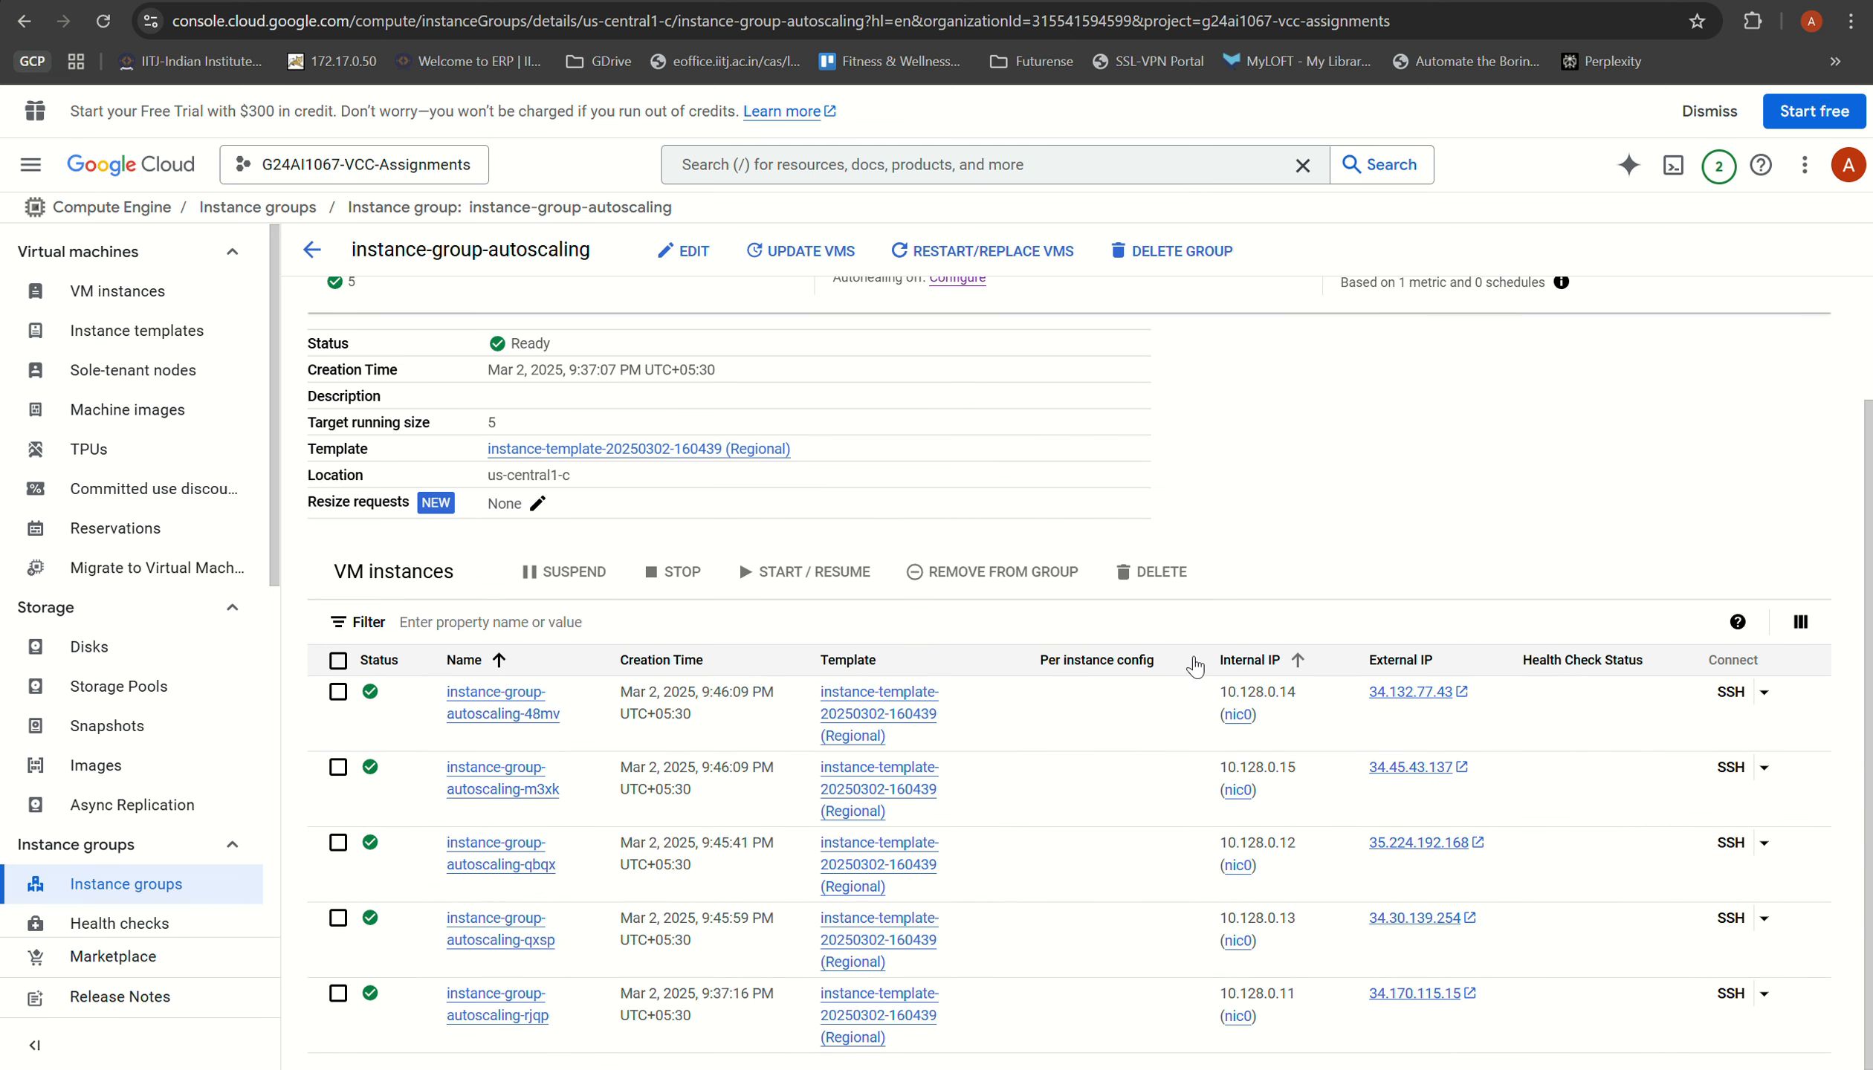
scroll(647, 349, "up", 2)
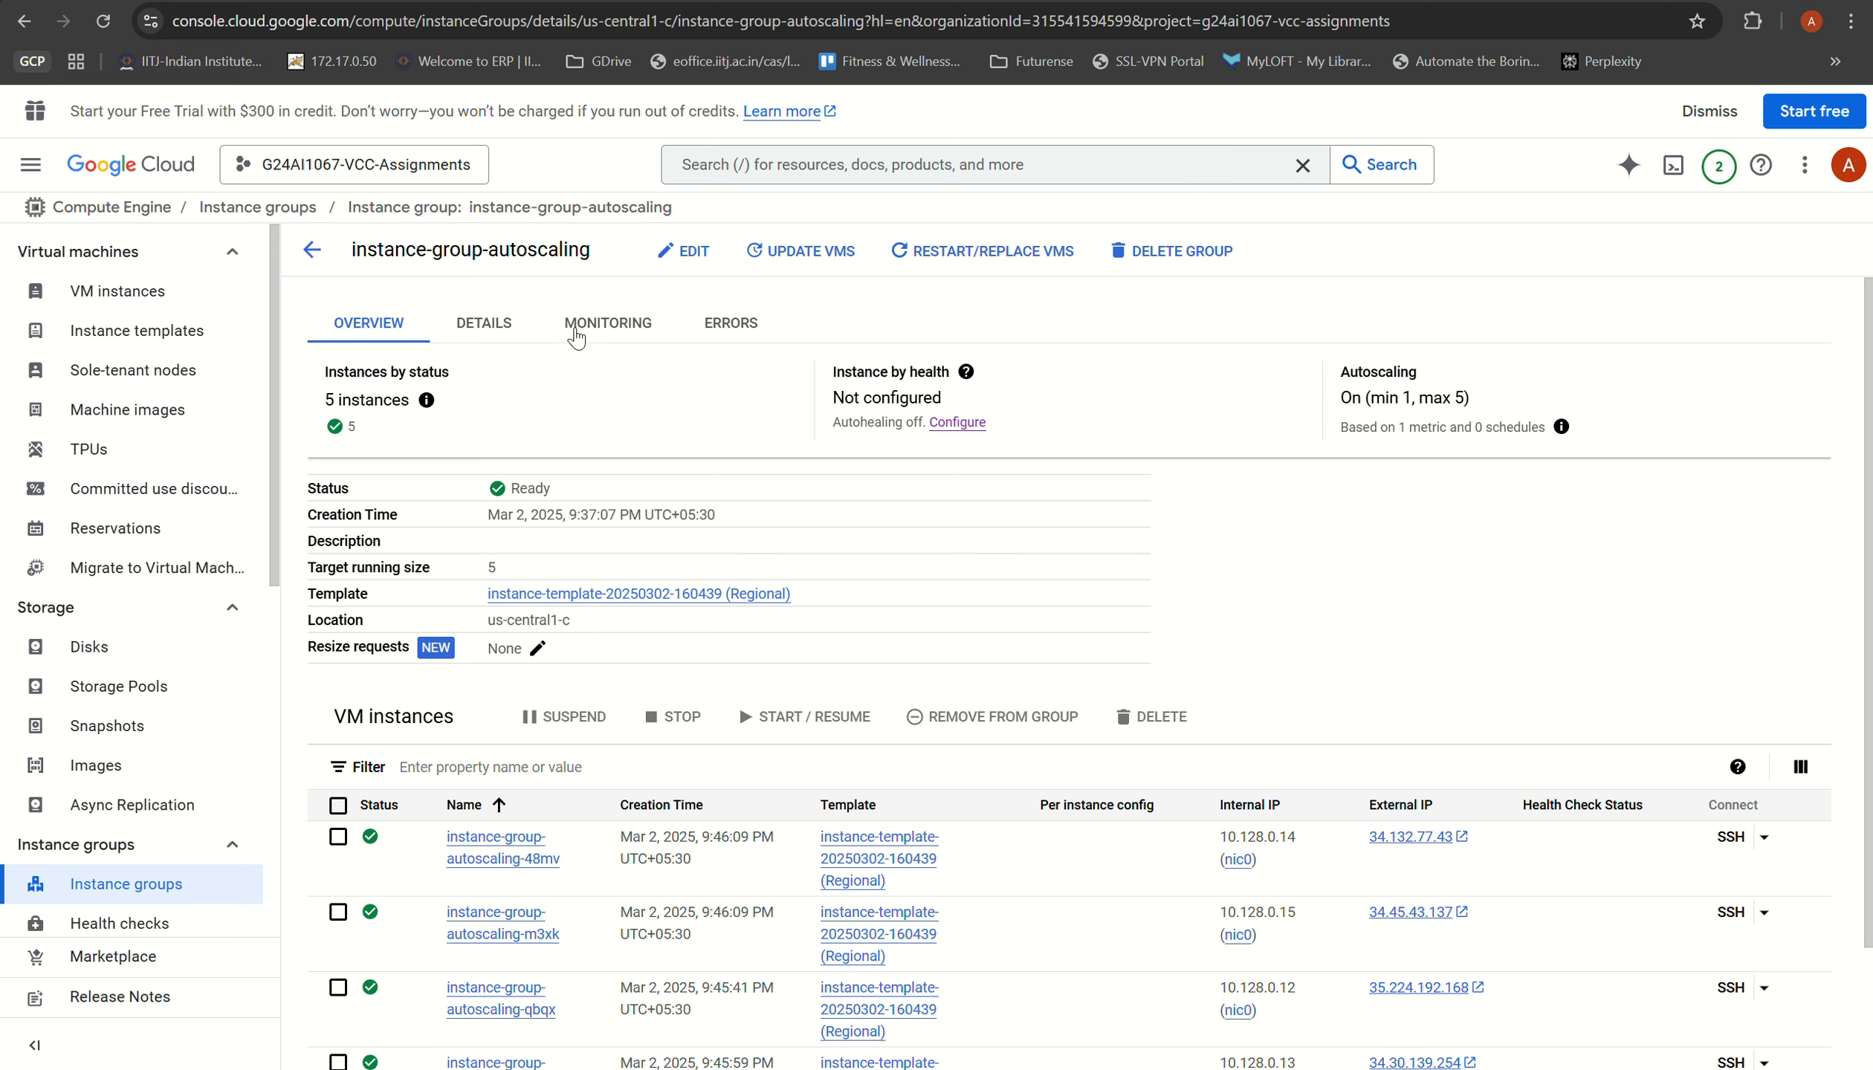
Step: Turn on auto refresh for the group's monitoring charts and check the chart type and time range options without changing them
left_click(641, 335)
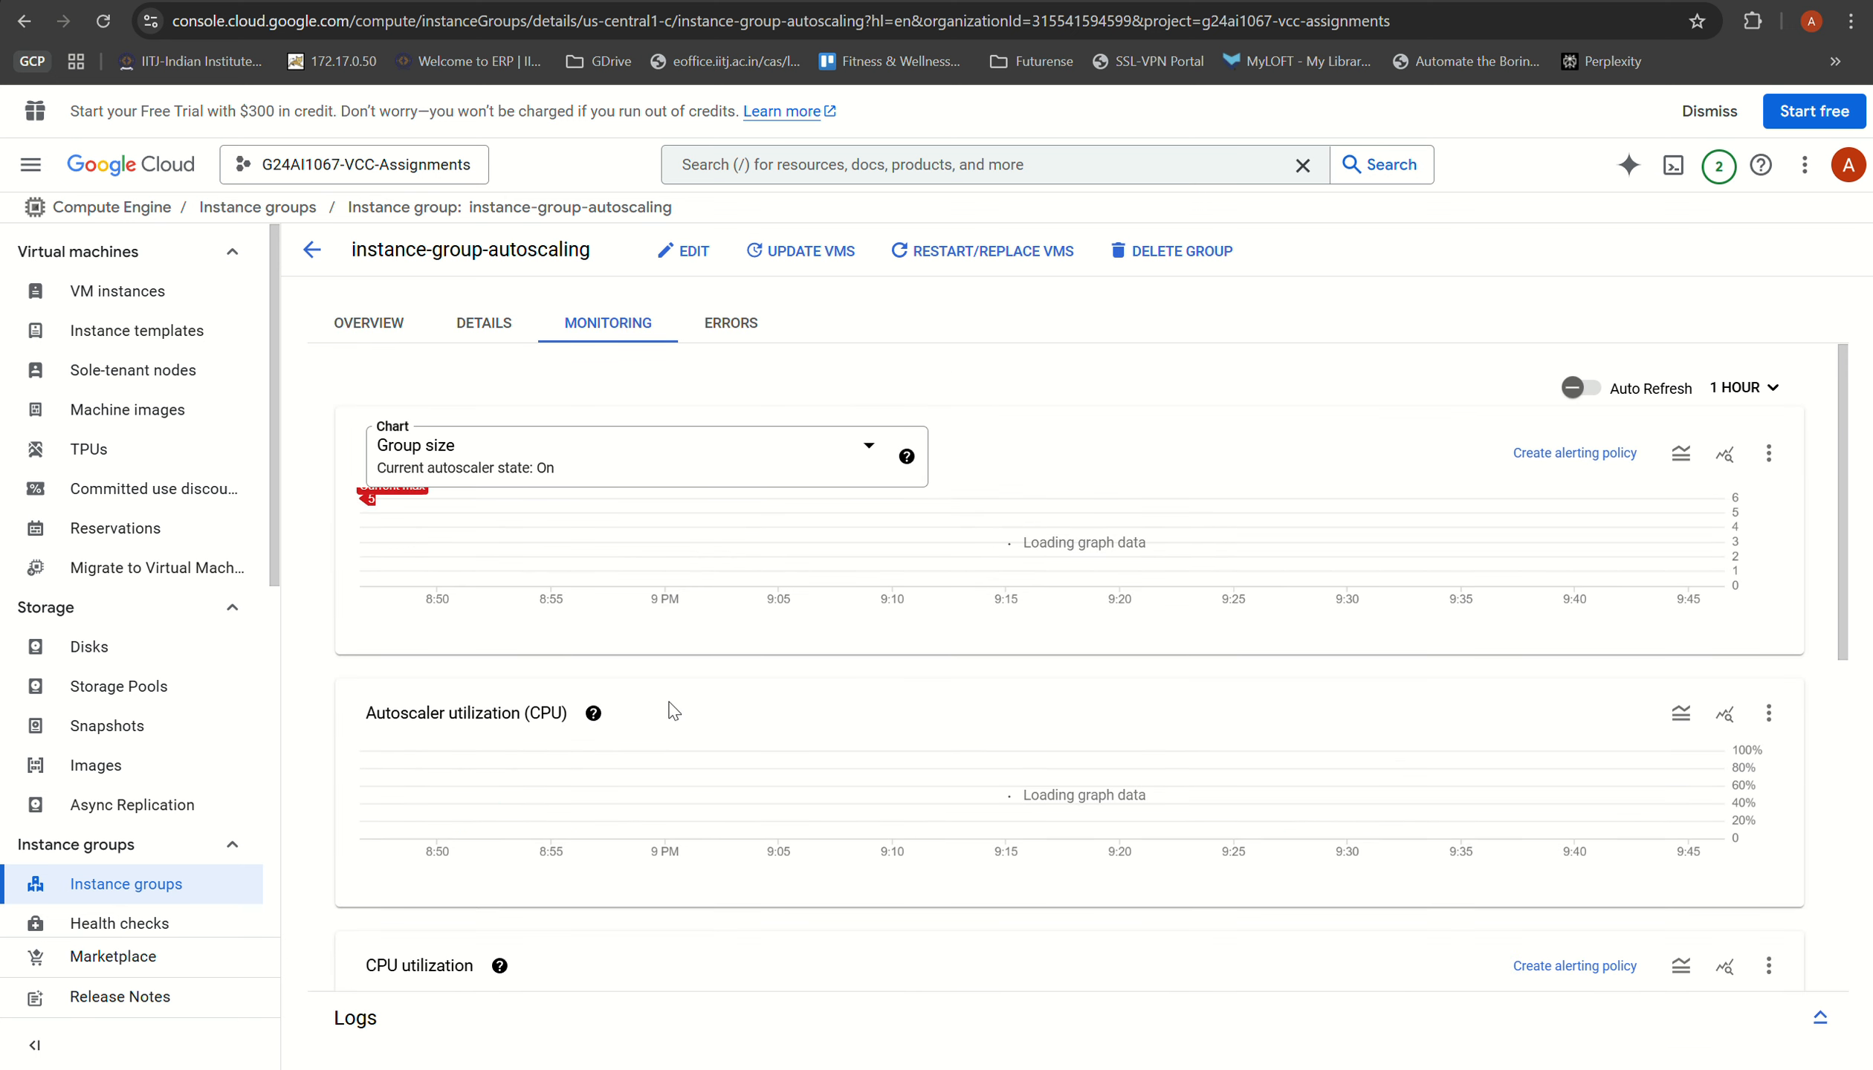
left_click(1574, 388)
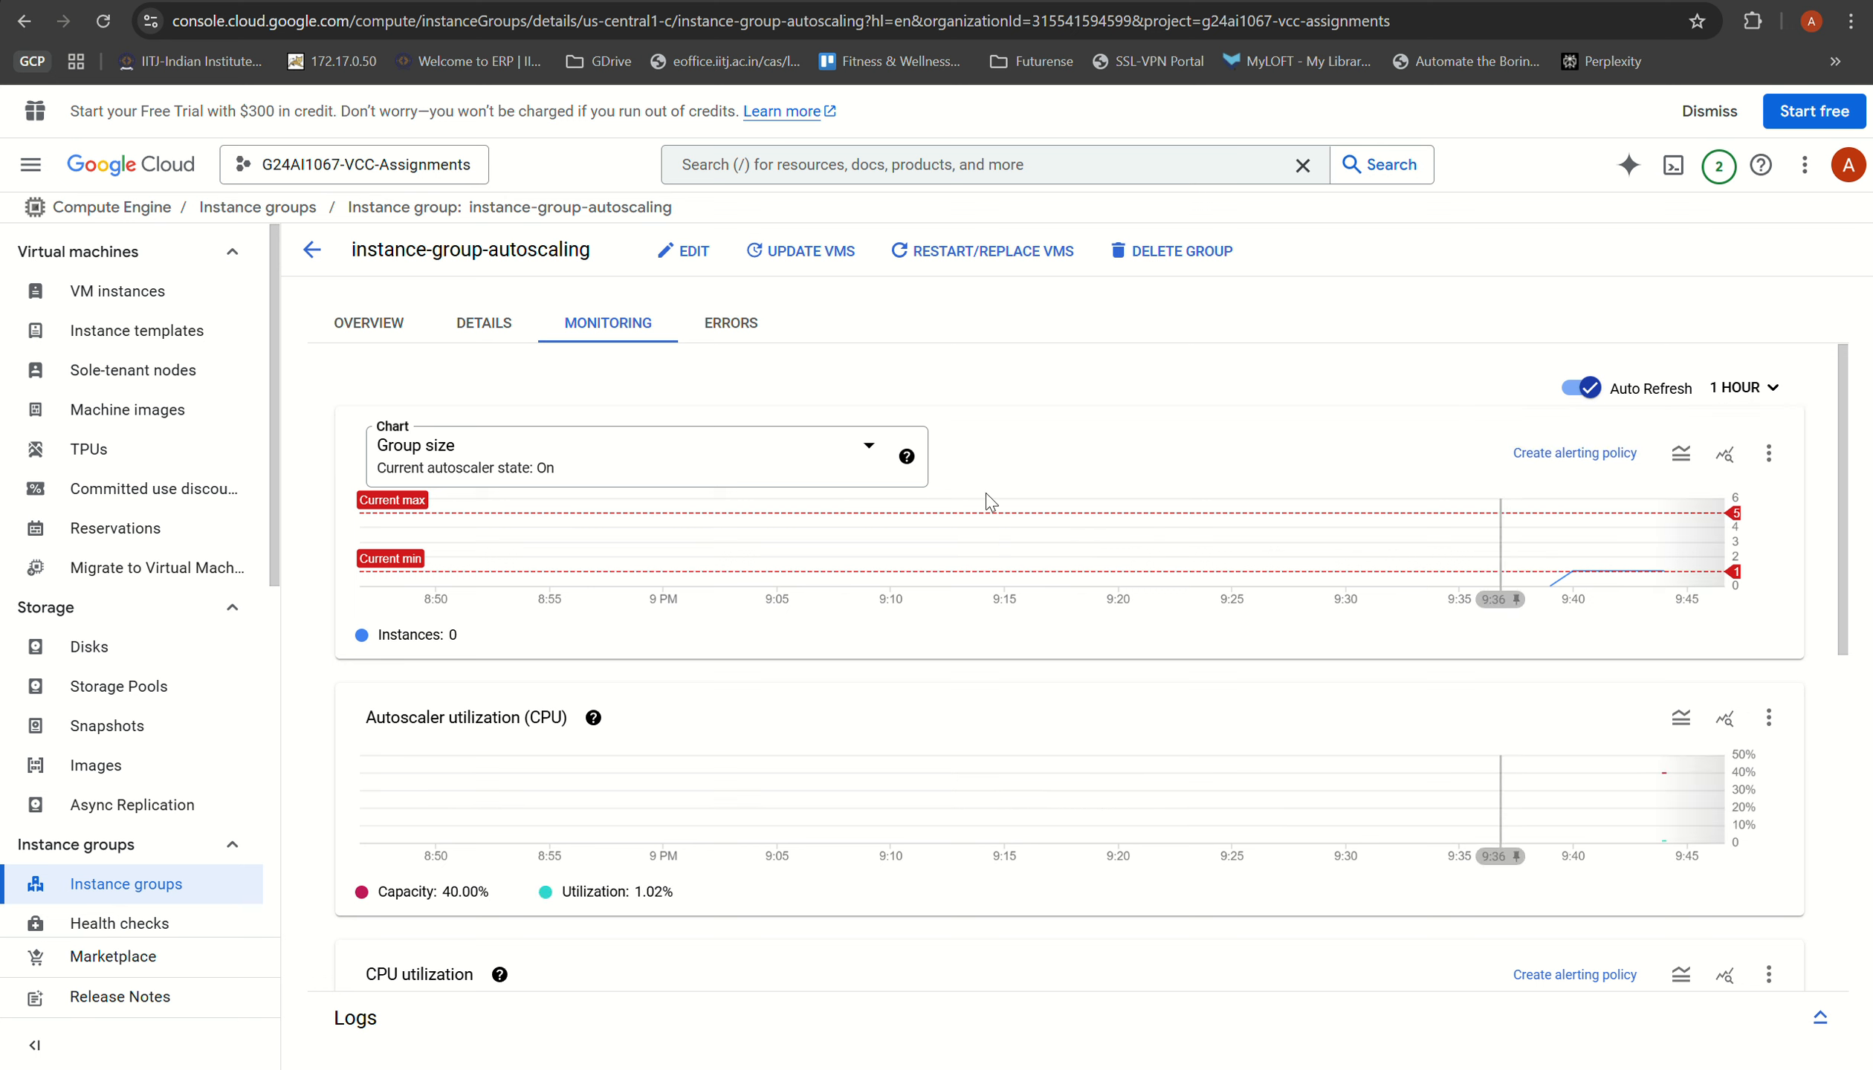
left_click(866, 449)
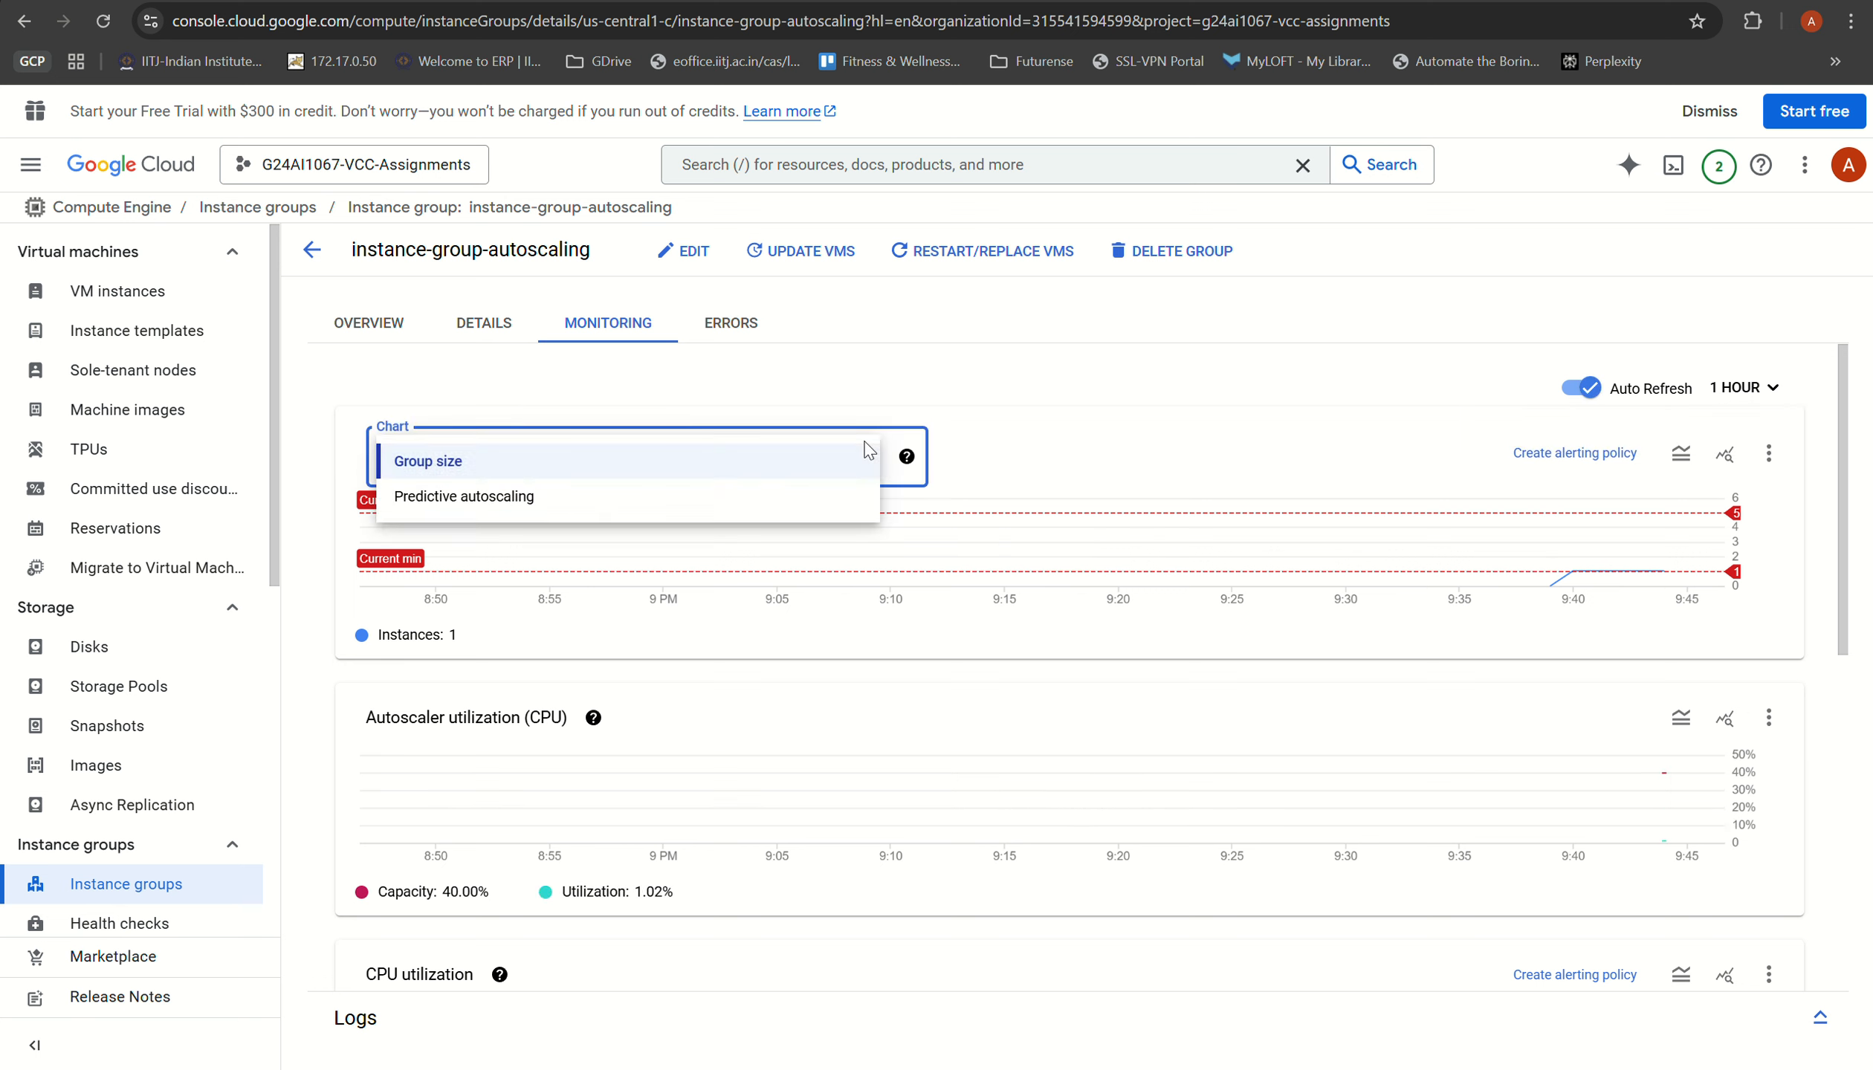
left_click(1533, 551)
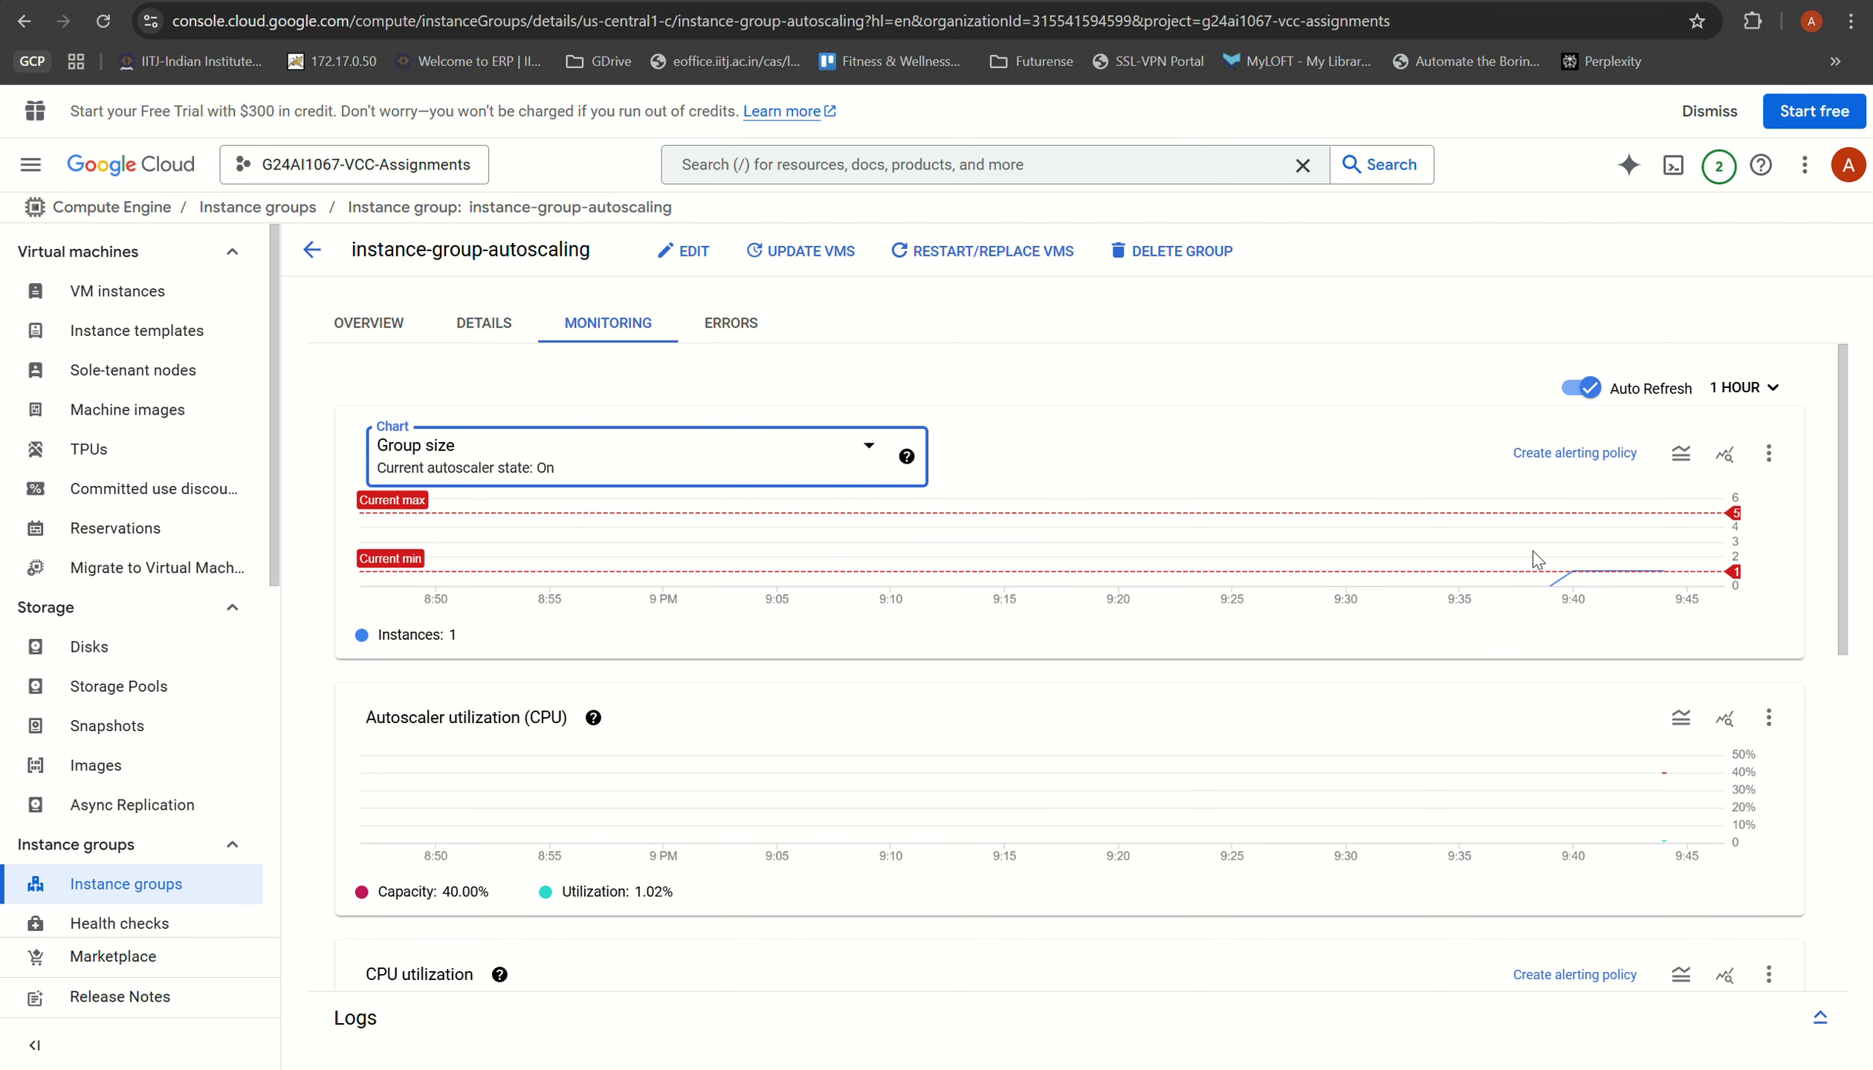
left_click(1751, 407)
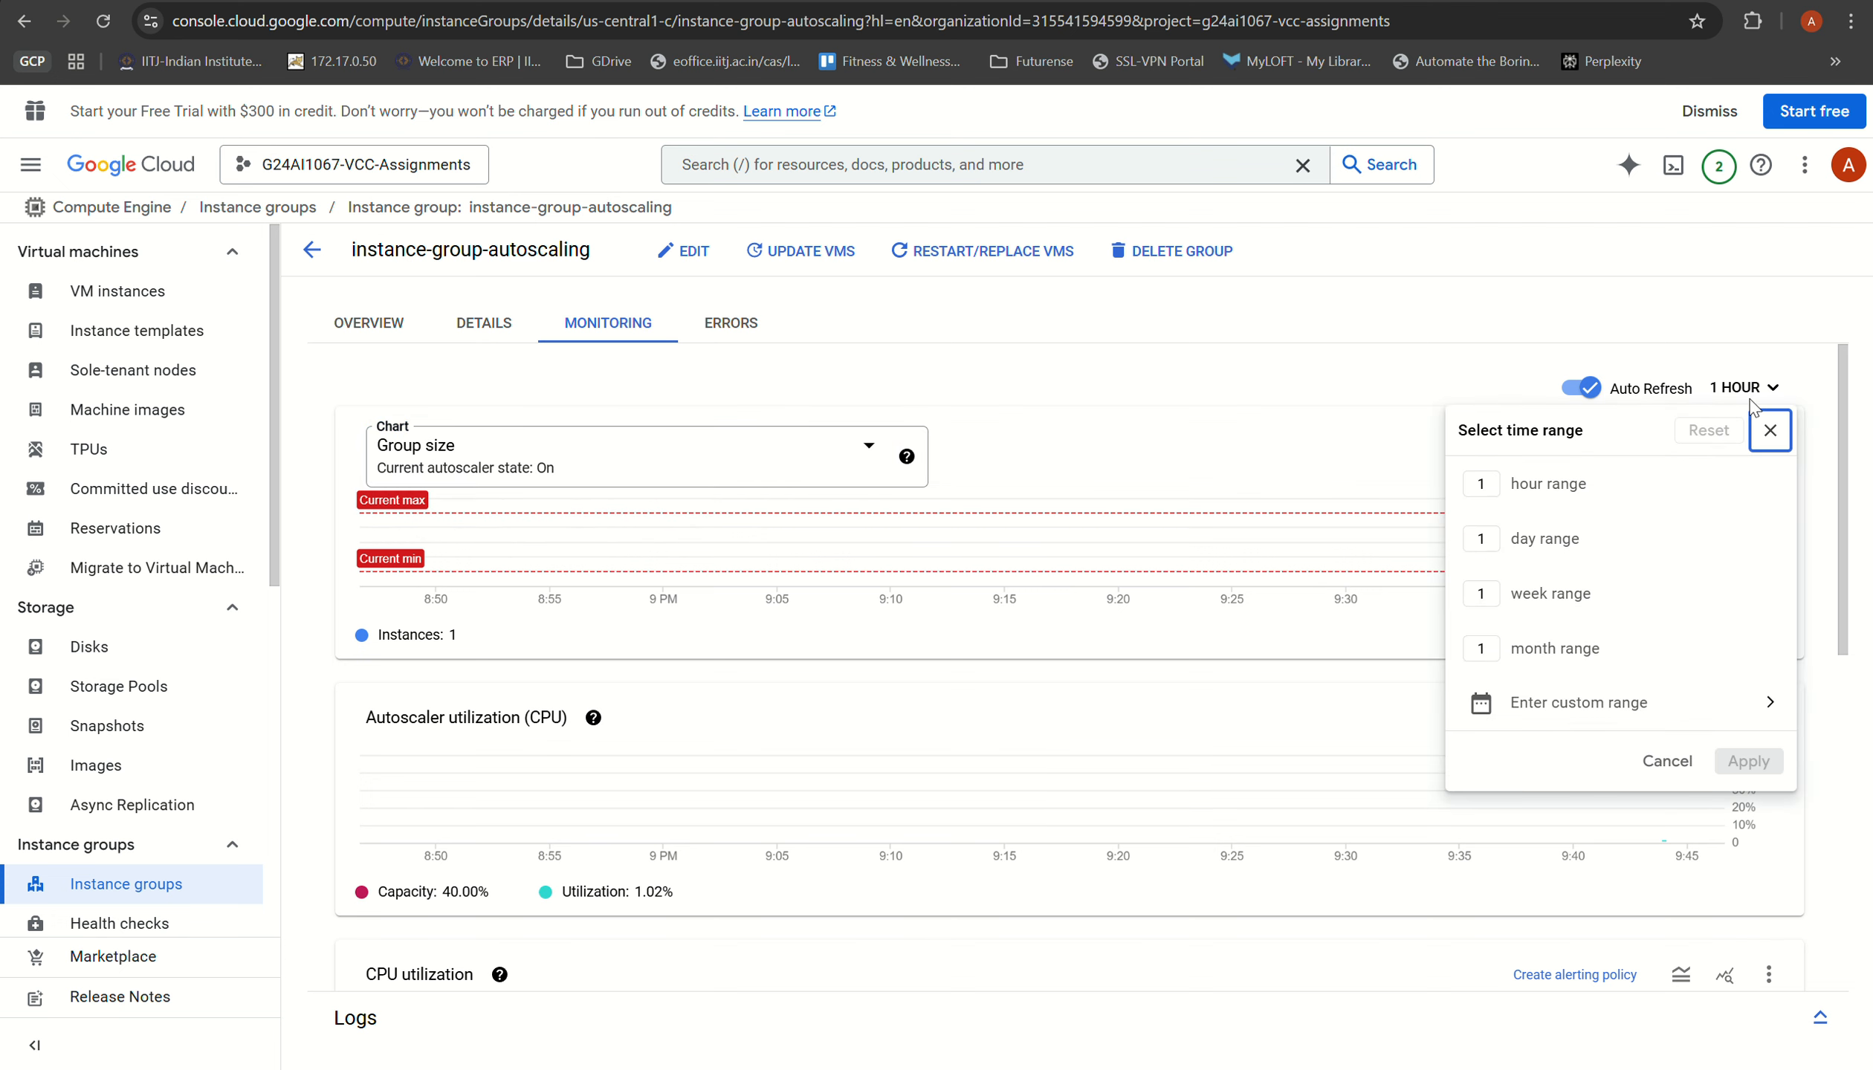
left_click(1594, 324)
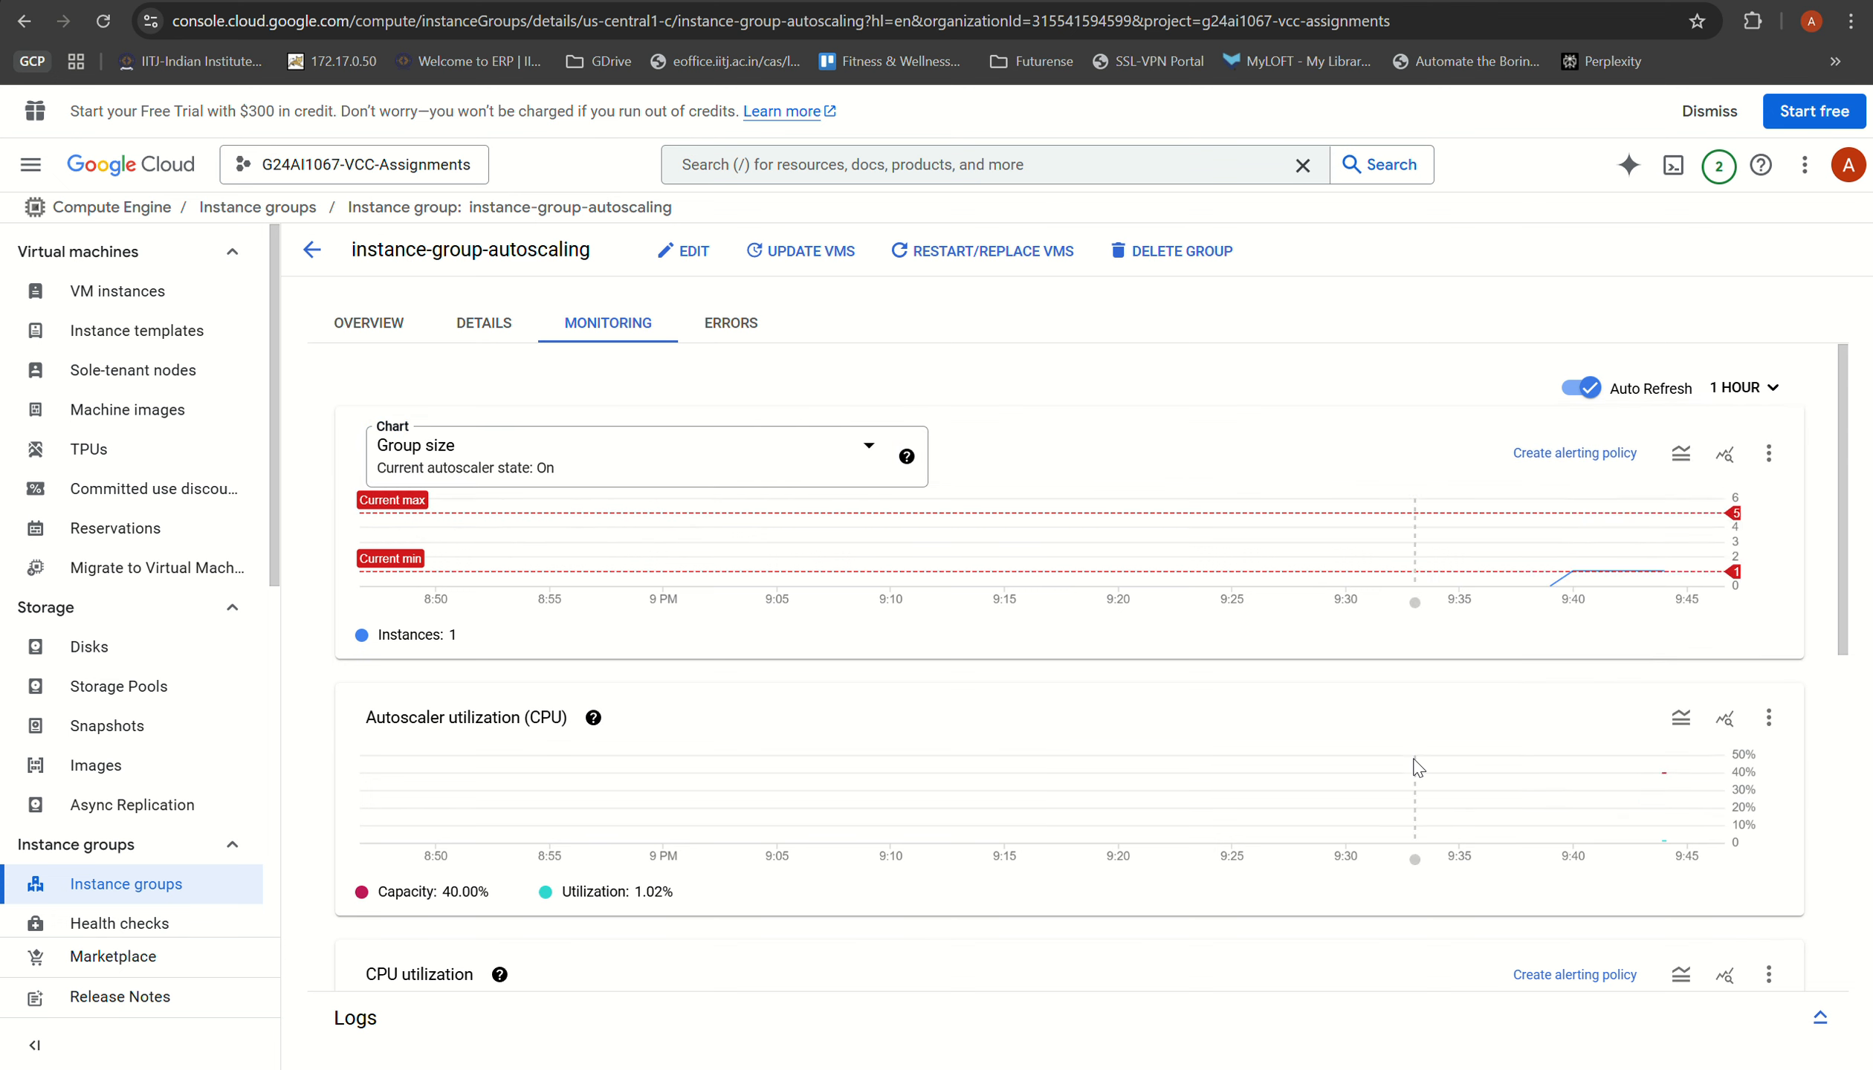
Step: Examine the group's size, CPU, disk and network monitoring charts, and return to the group's overview
scroll(985, 647, "down", 10)
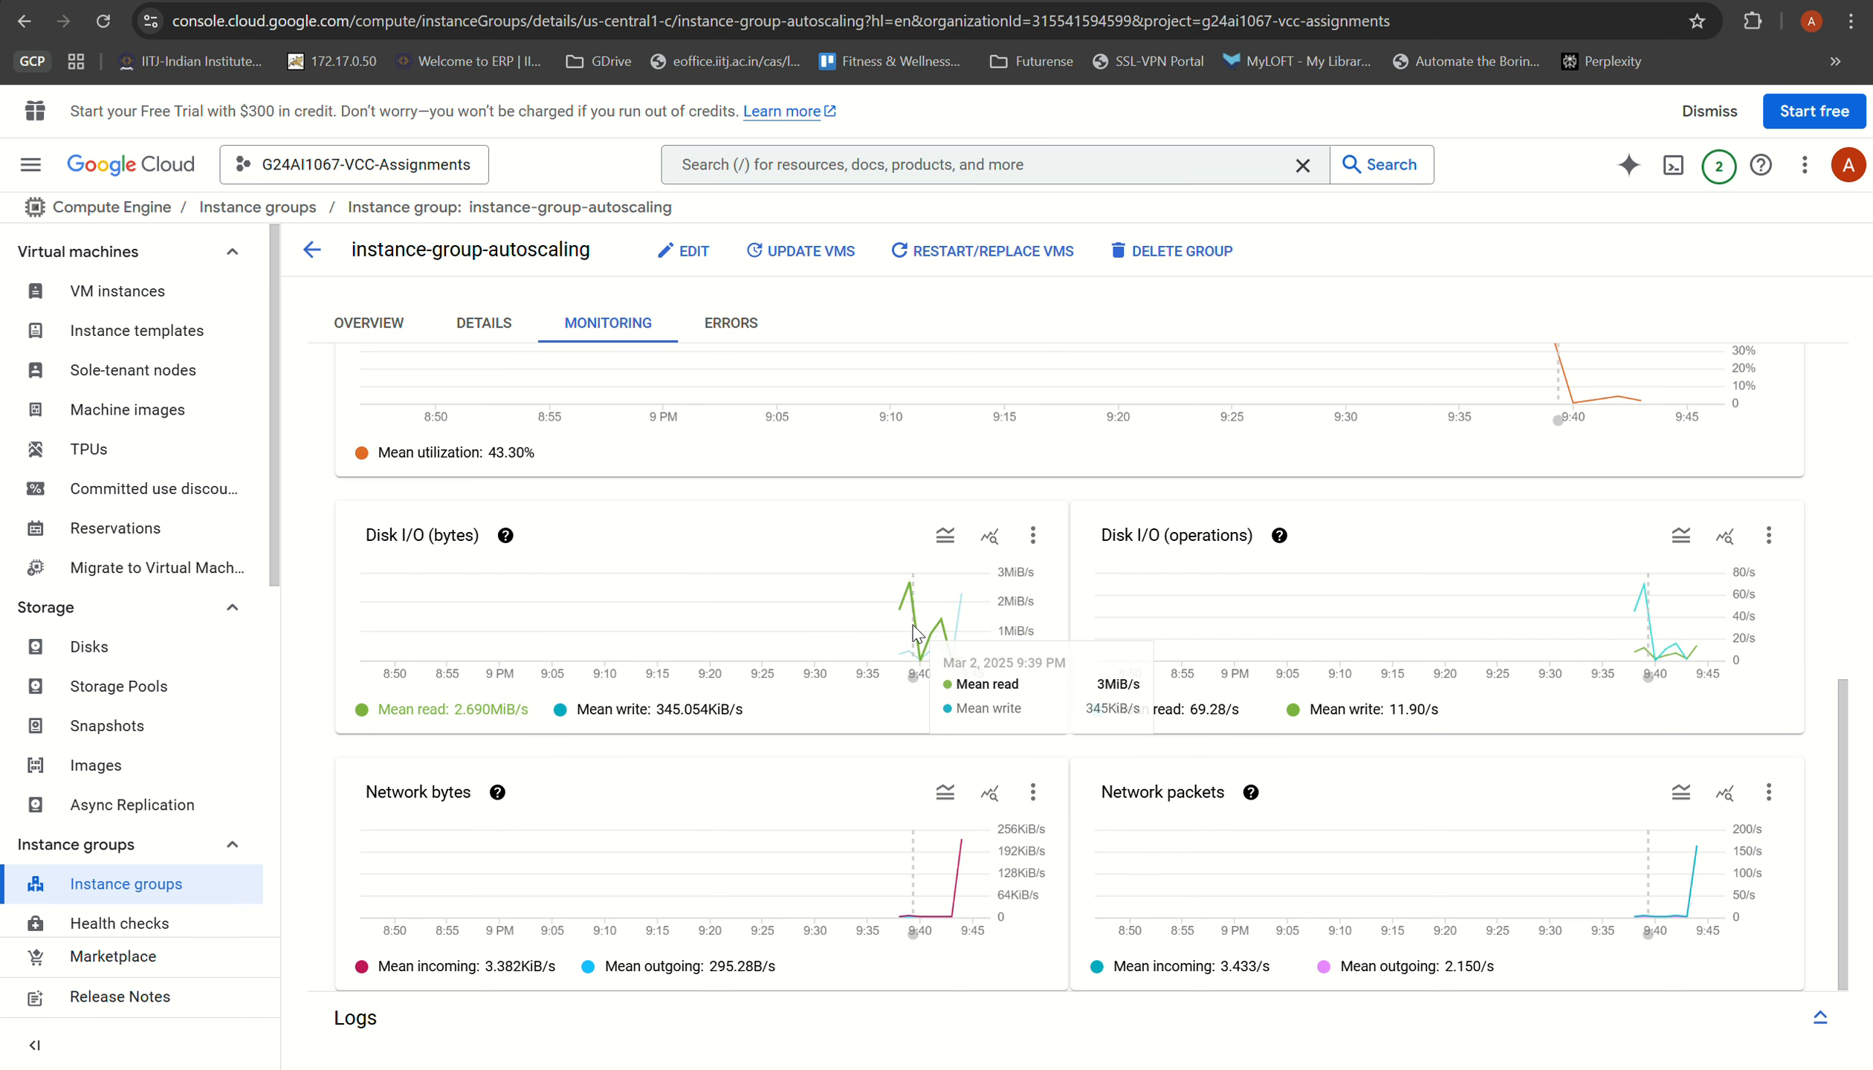
scroll(690, 825, "up", 5)
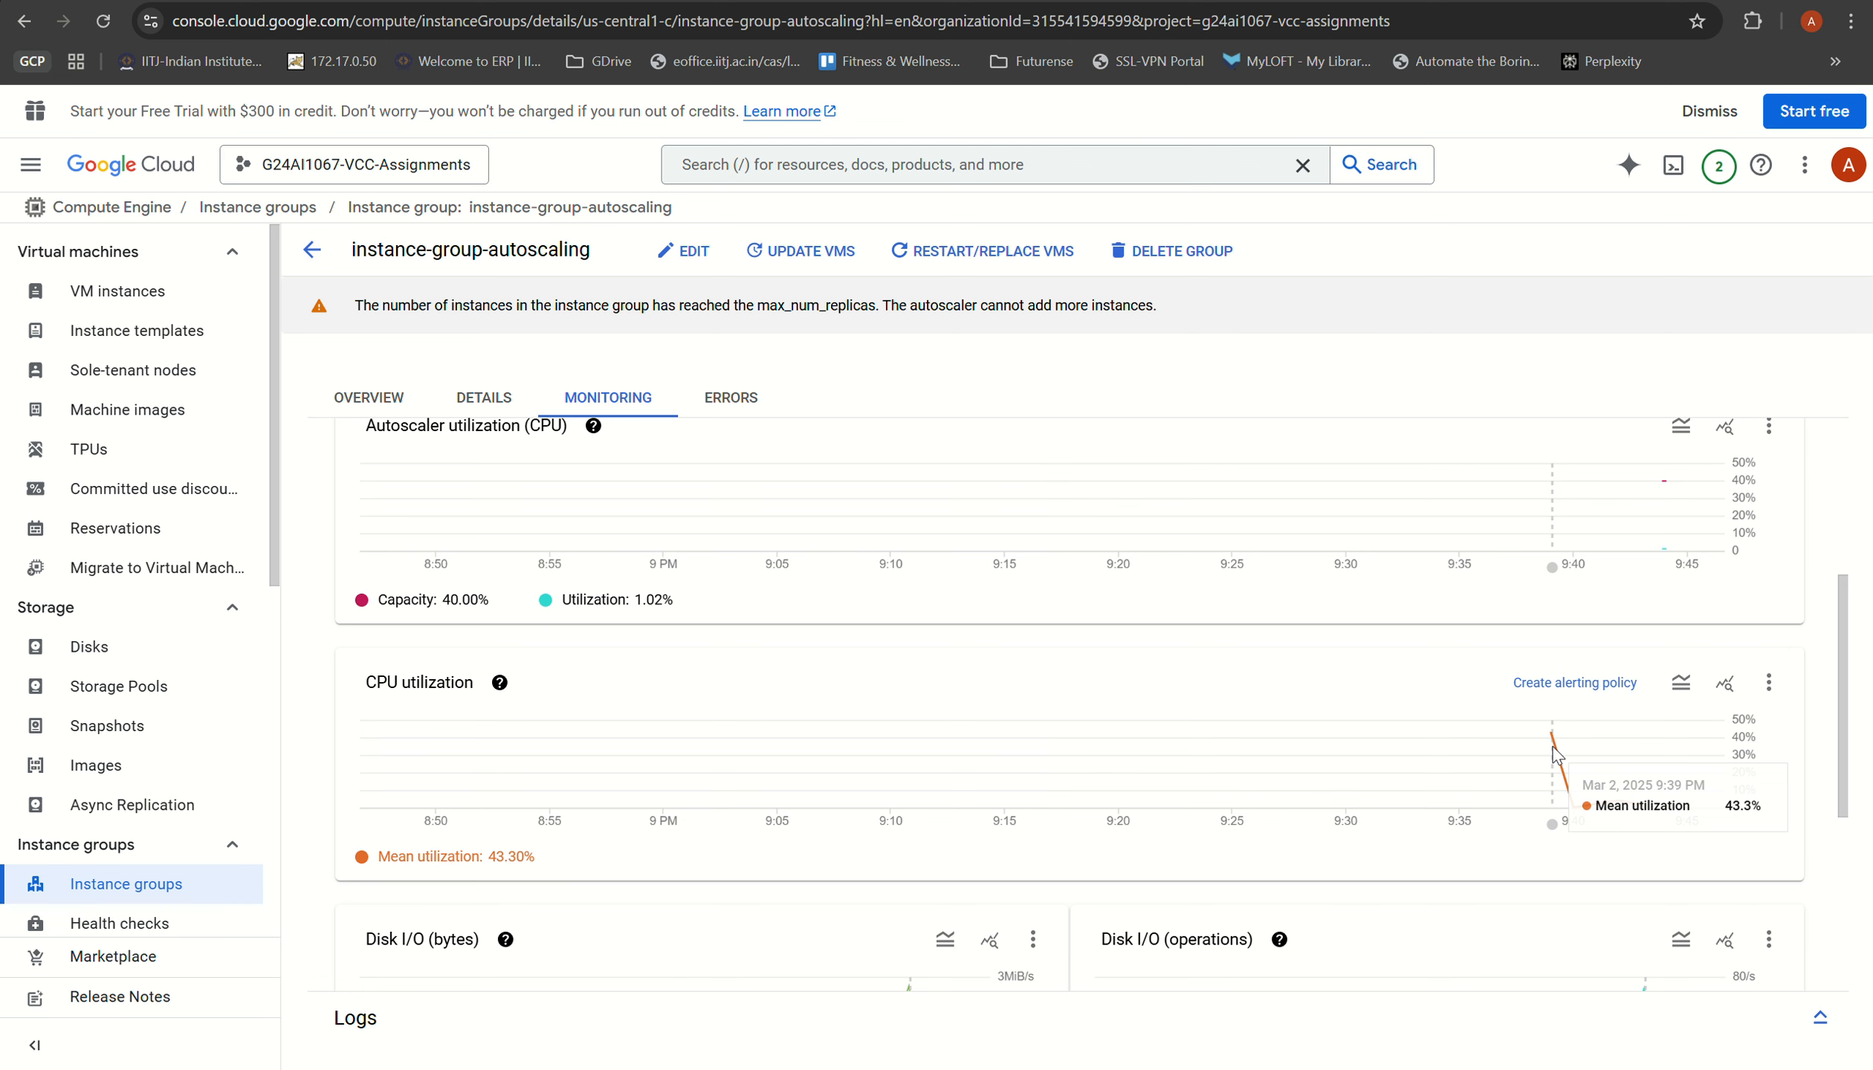
scroll(762, 580, "up", 5)
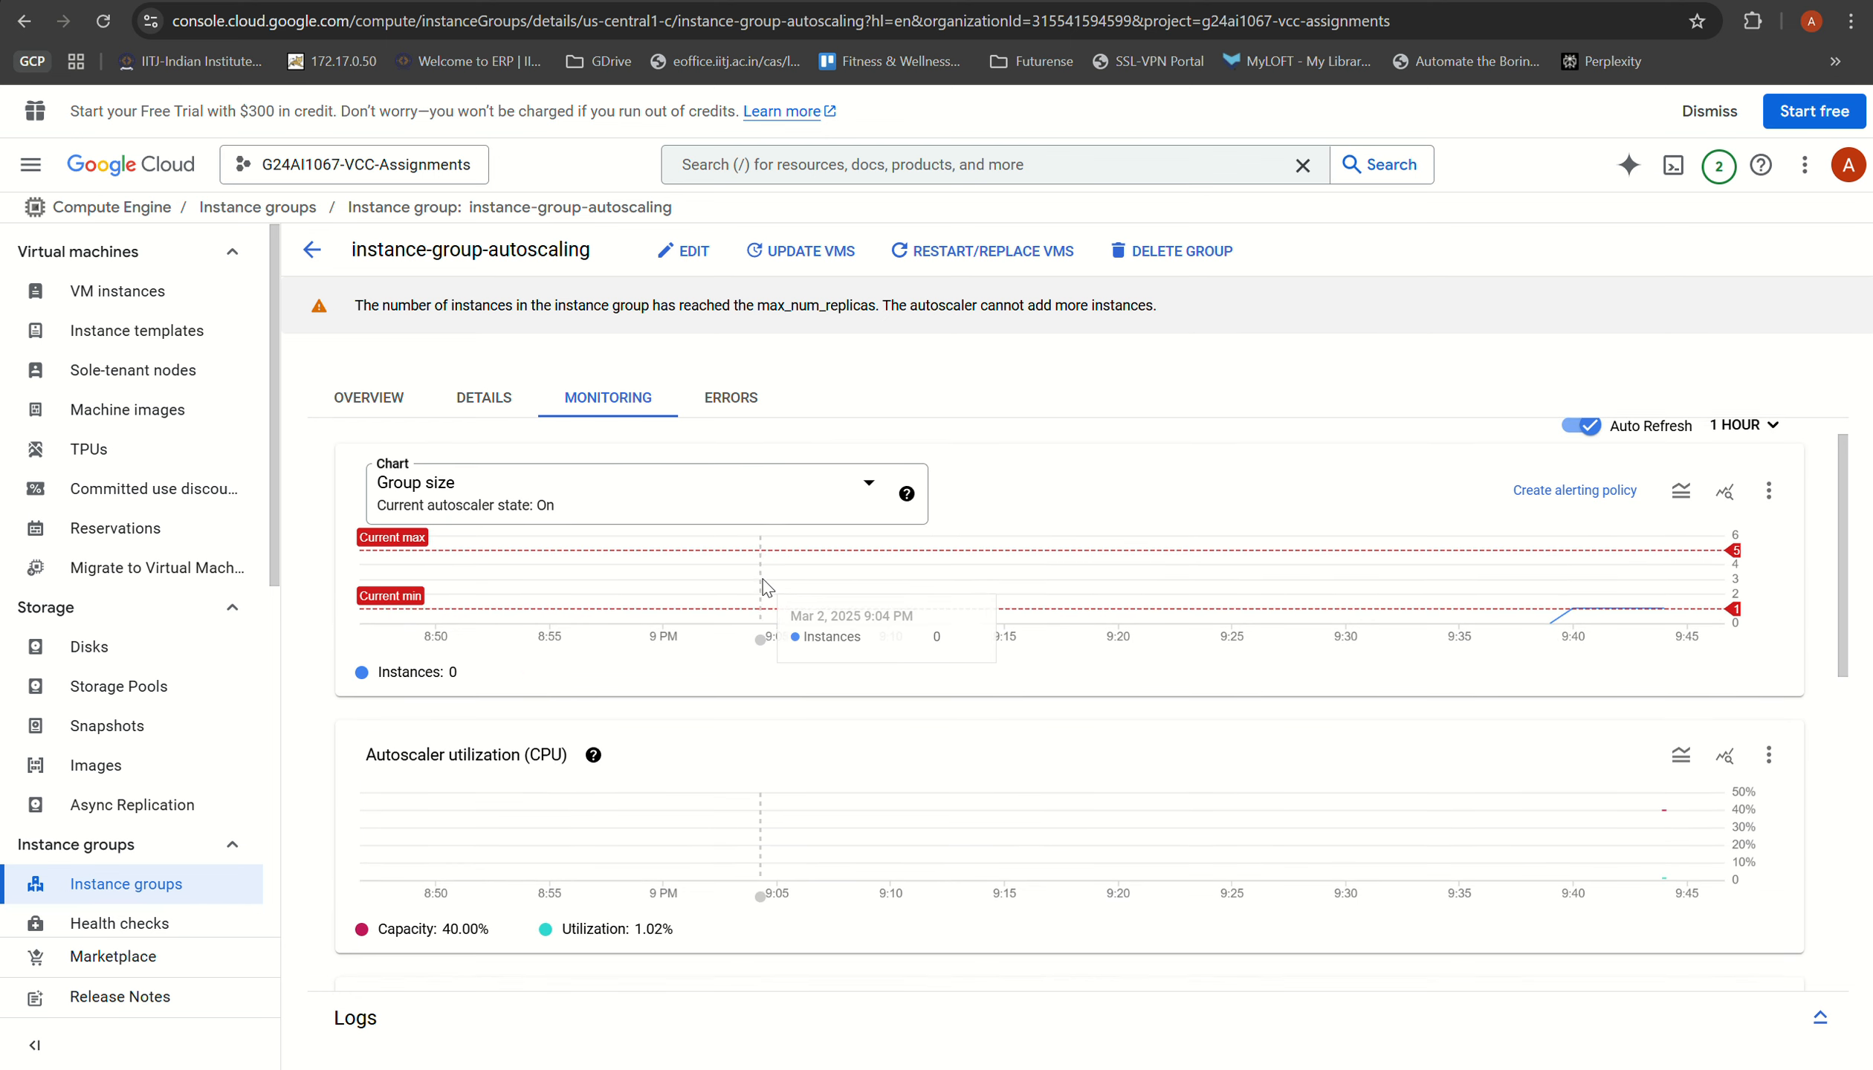
left_click(352, 408)
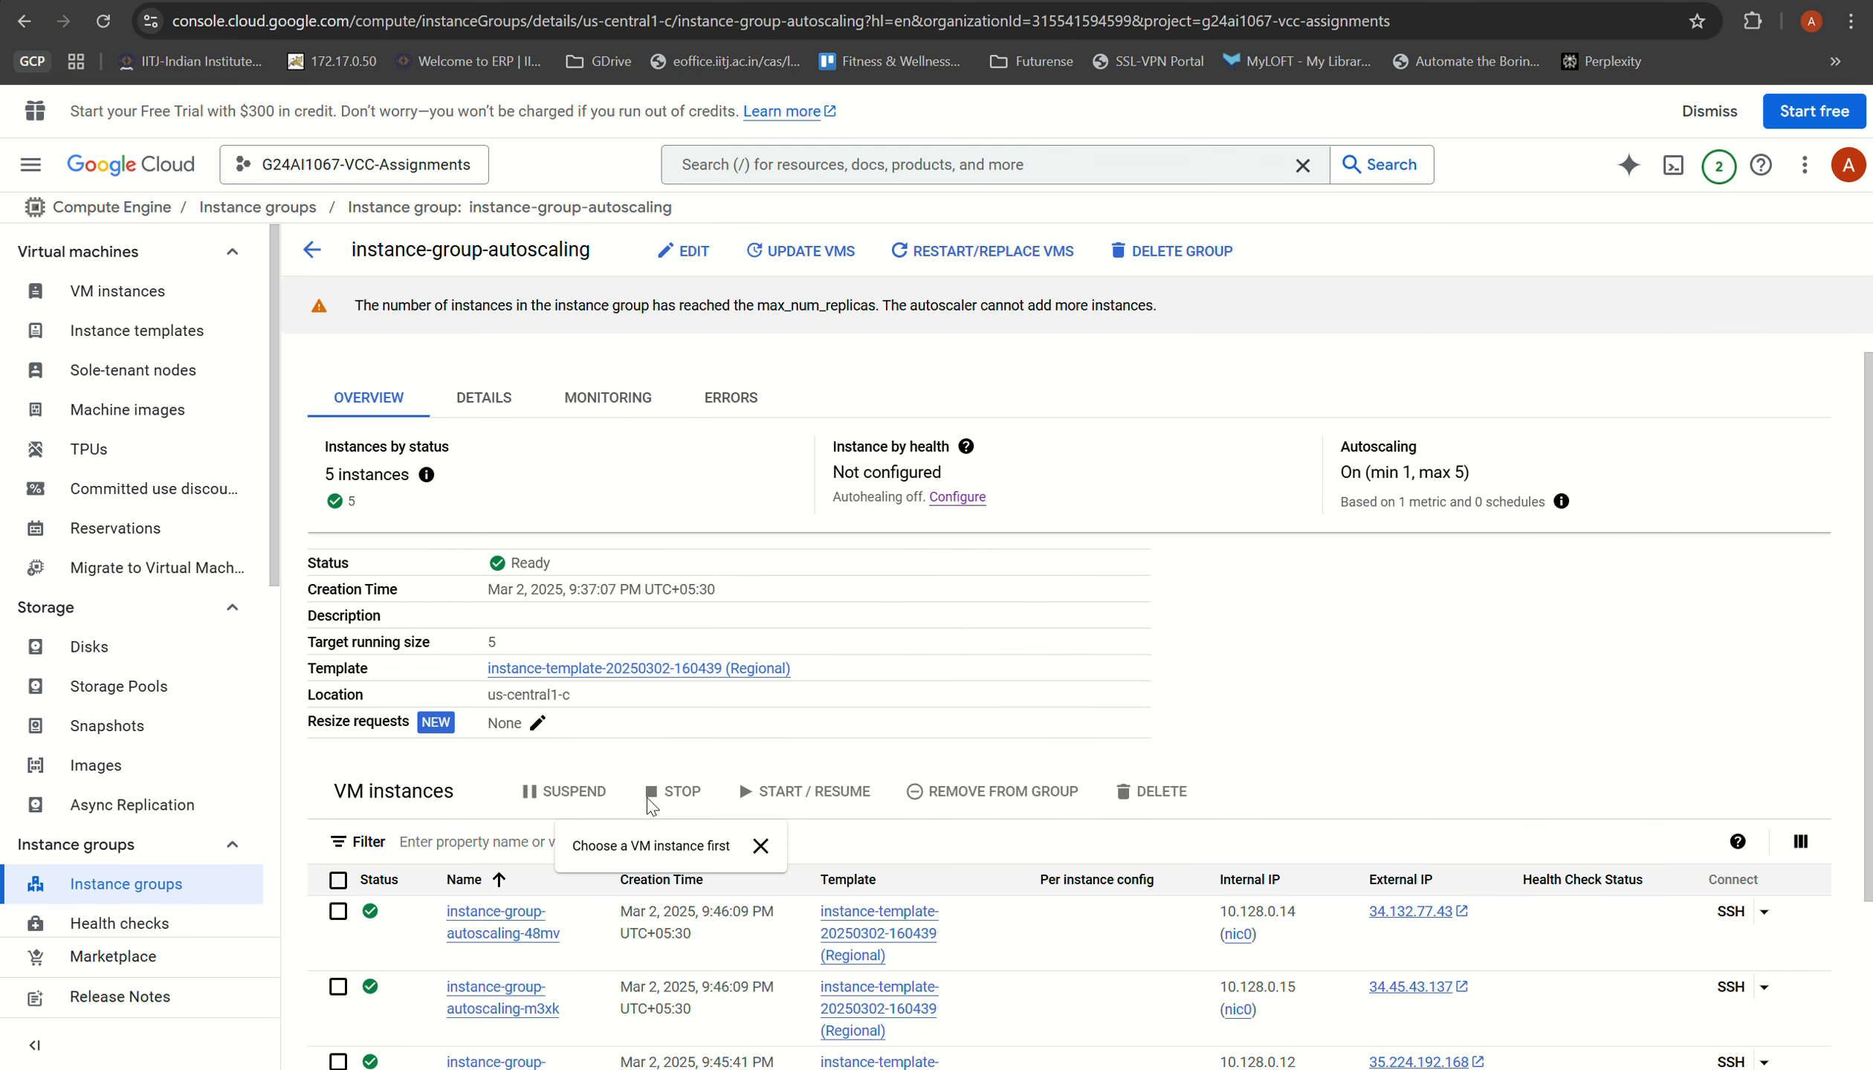
Step: Review the VM instances in the autoscaling group's overview, and refresh and inspect the project's VM instances list
scroll(520, 780, "down", 3)
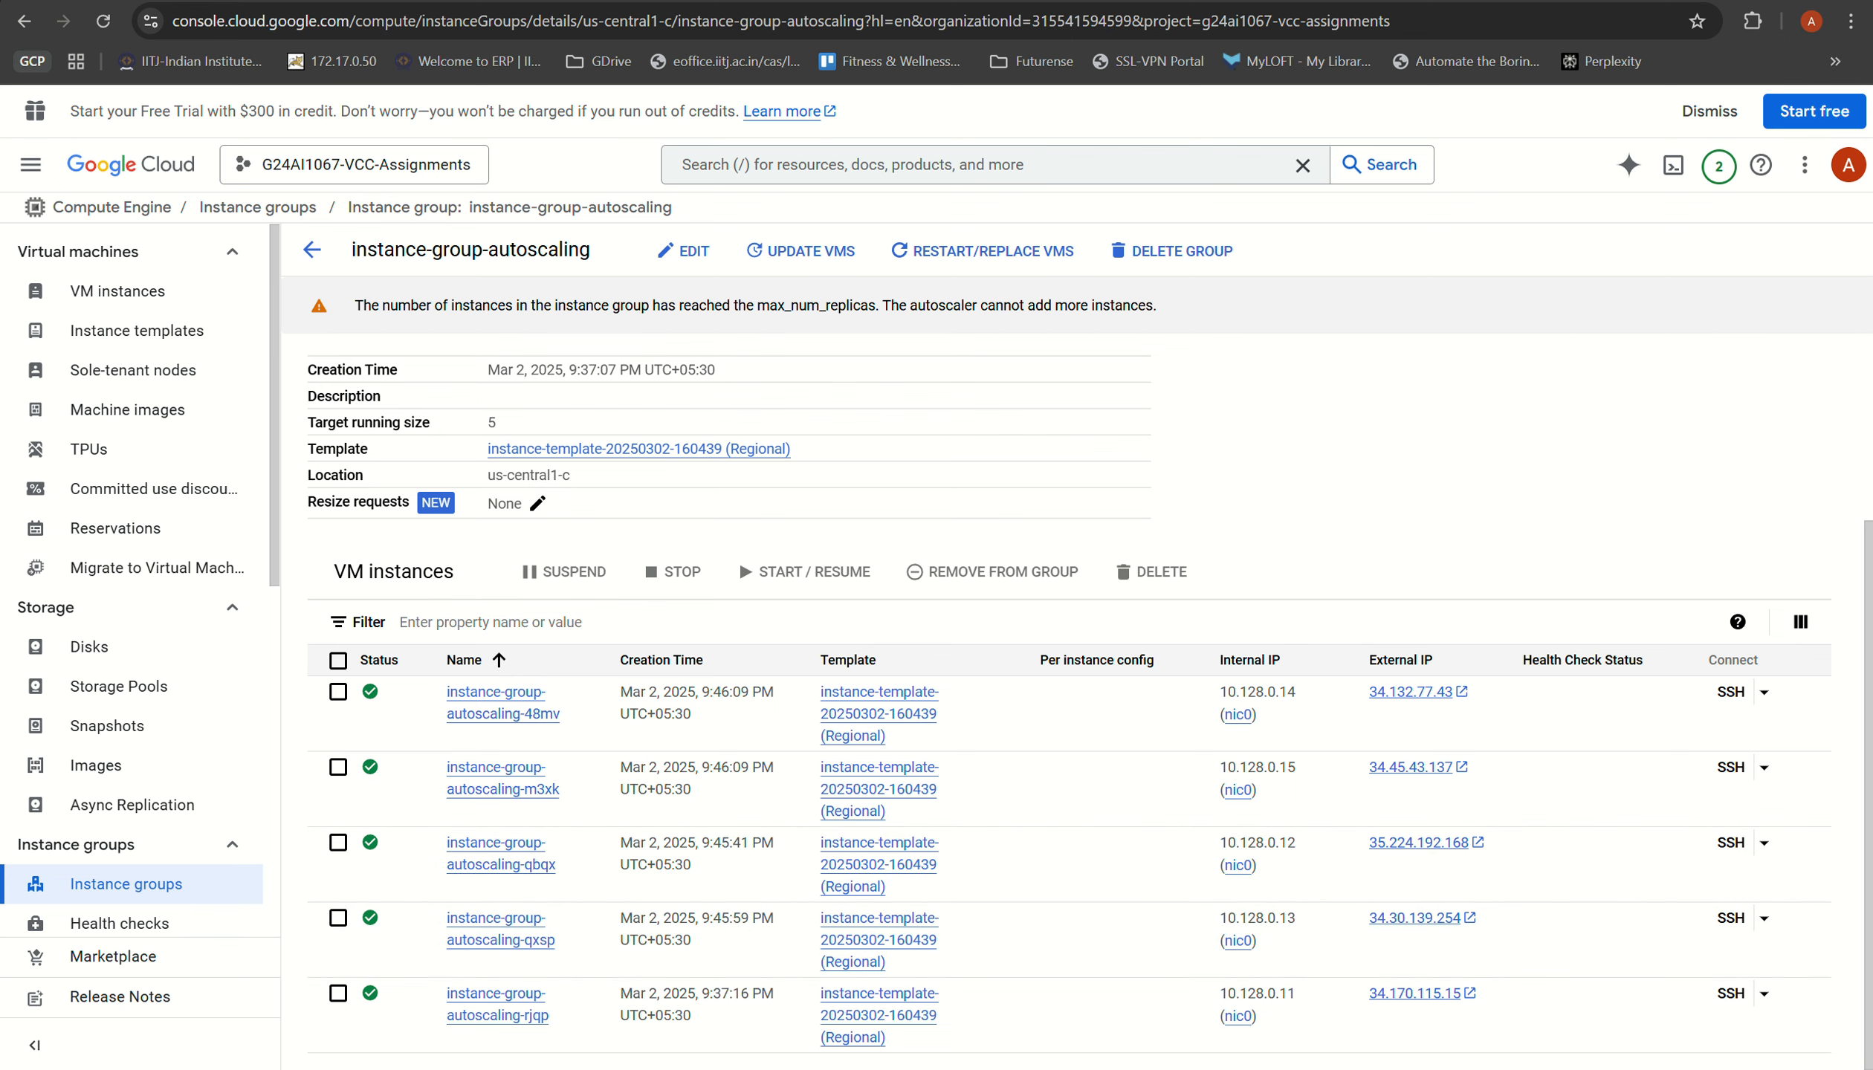
left_click(1529, 1)
left_click(858, 219)
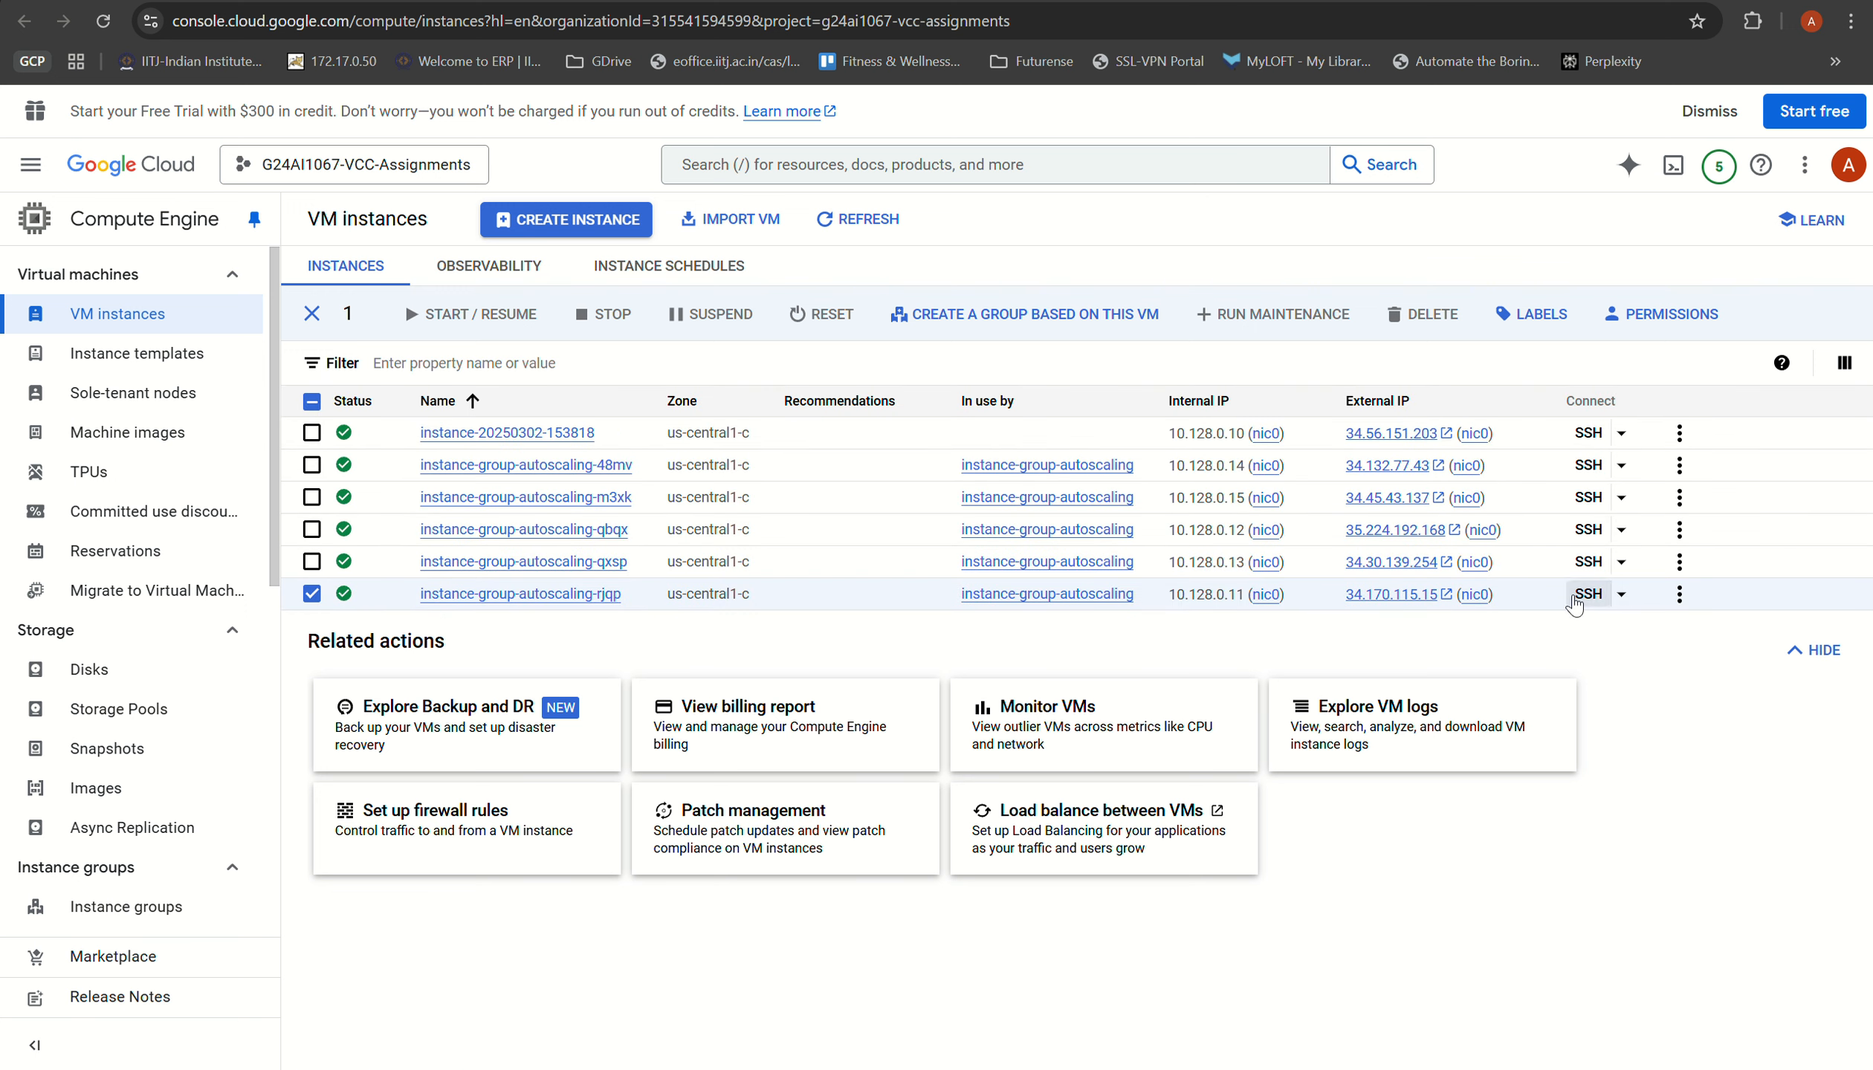
left_click_drag(1600, 606, 594, 623)
left_click(1677, 888)
Step: Bring up the SSH session of instance-group-autoscaling-rjqp and check the running stress command
mouse_move(1107, 1069)
left_click(1183, 1000)
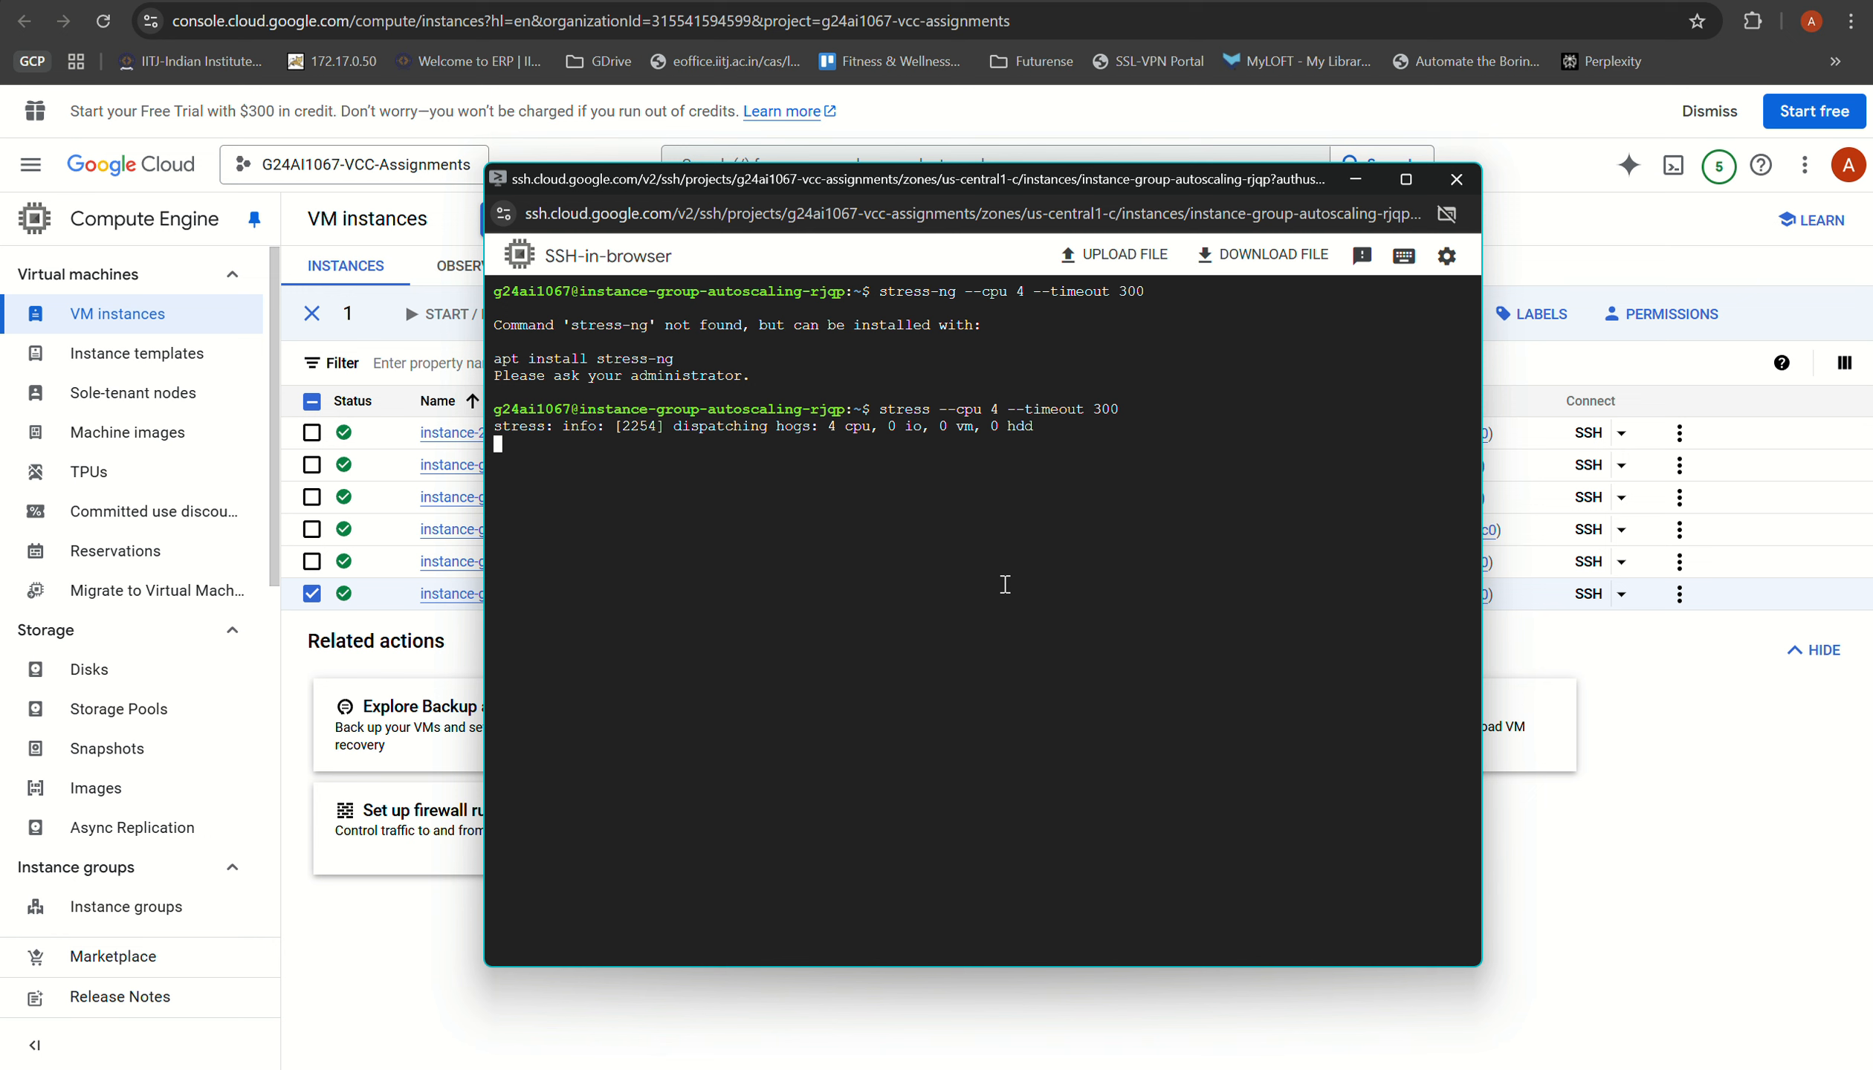
left_click_drag(1139, 402, 1015, 406)
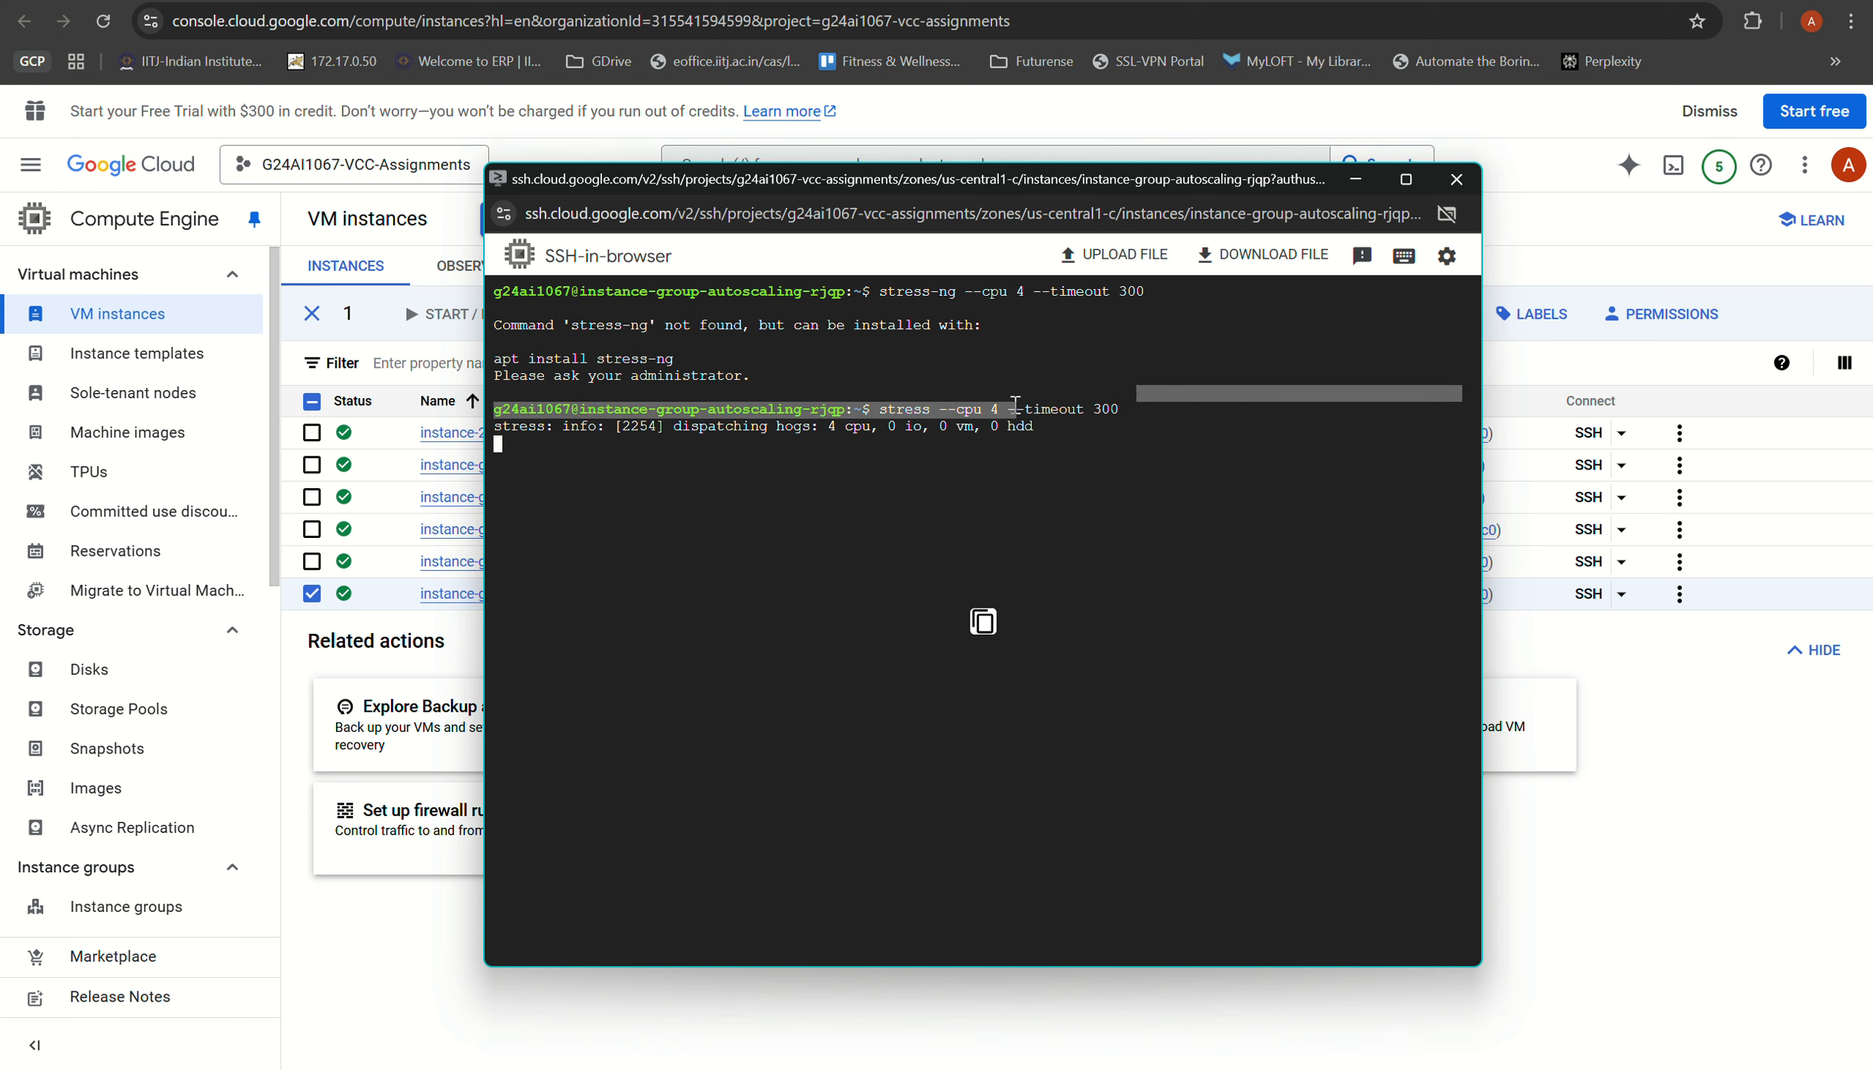
left_click(1089, 489)
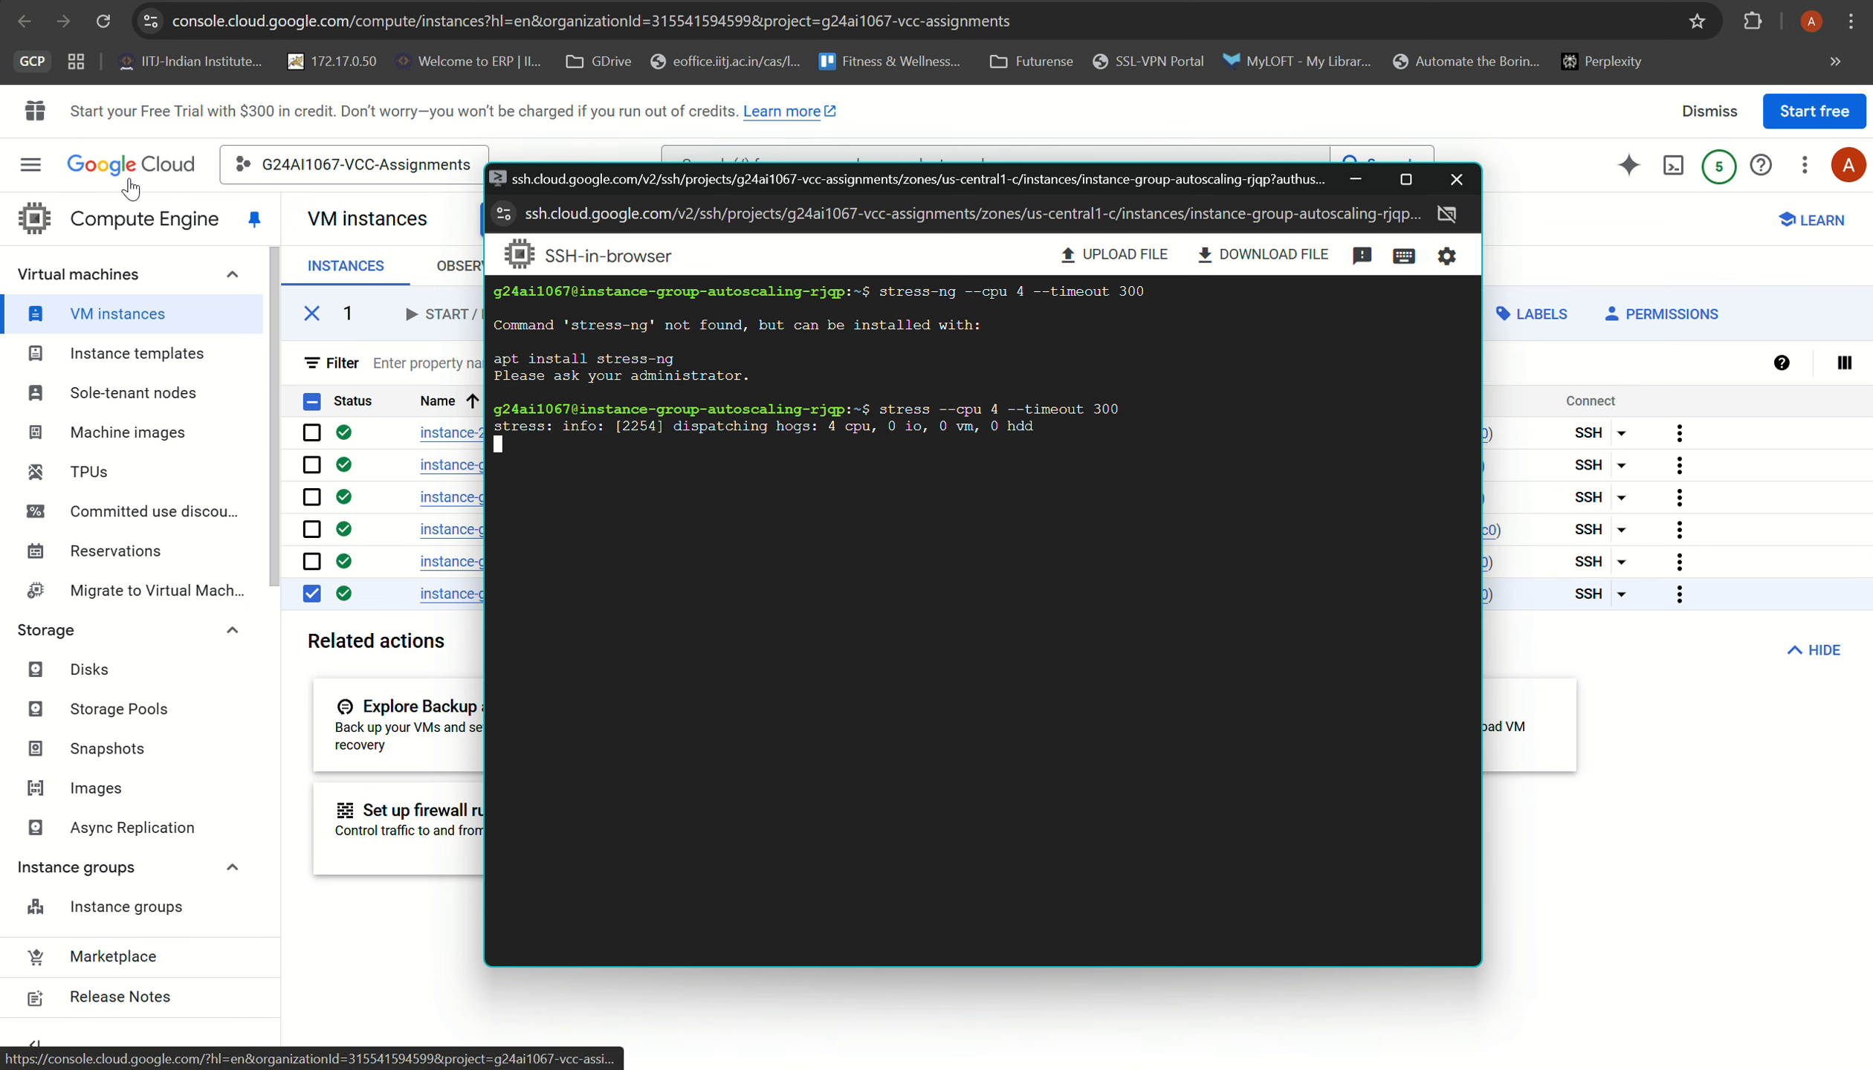
Step: Open Logs Explorer from the Observability category of the all-products list and dismiss the browser's find bar
left_click(172, 169)
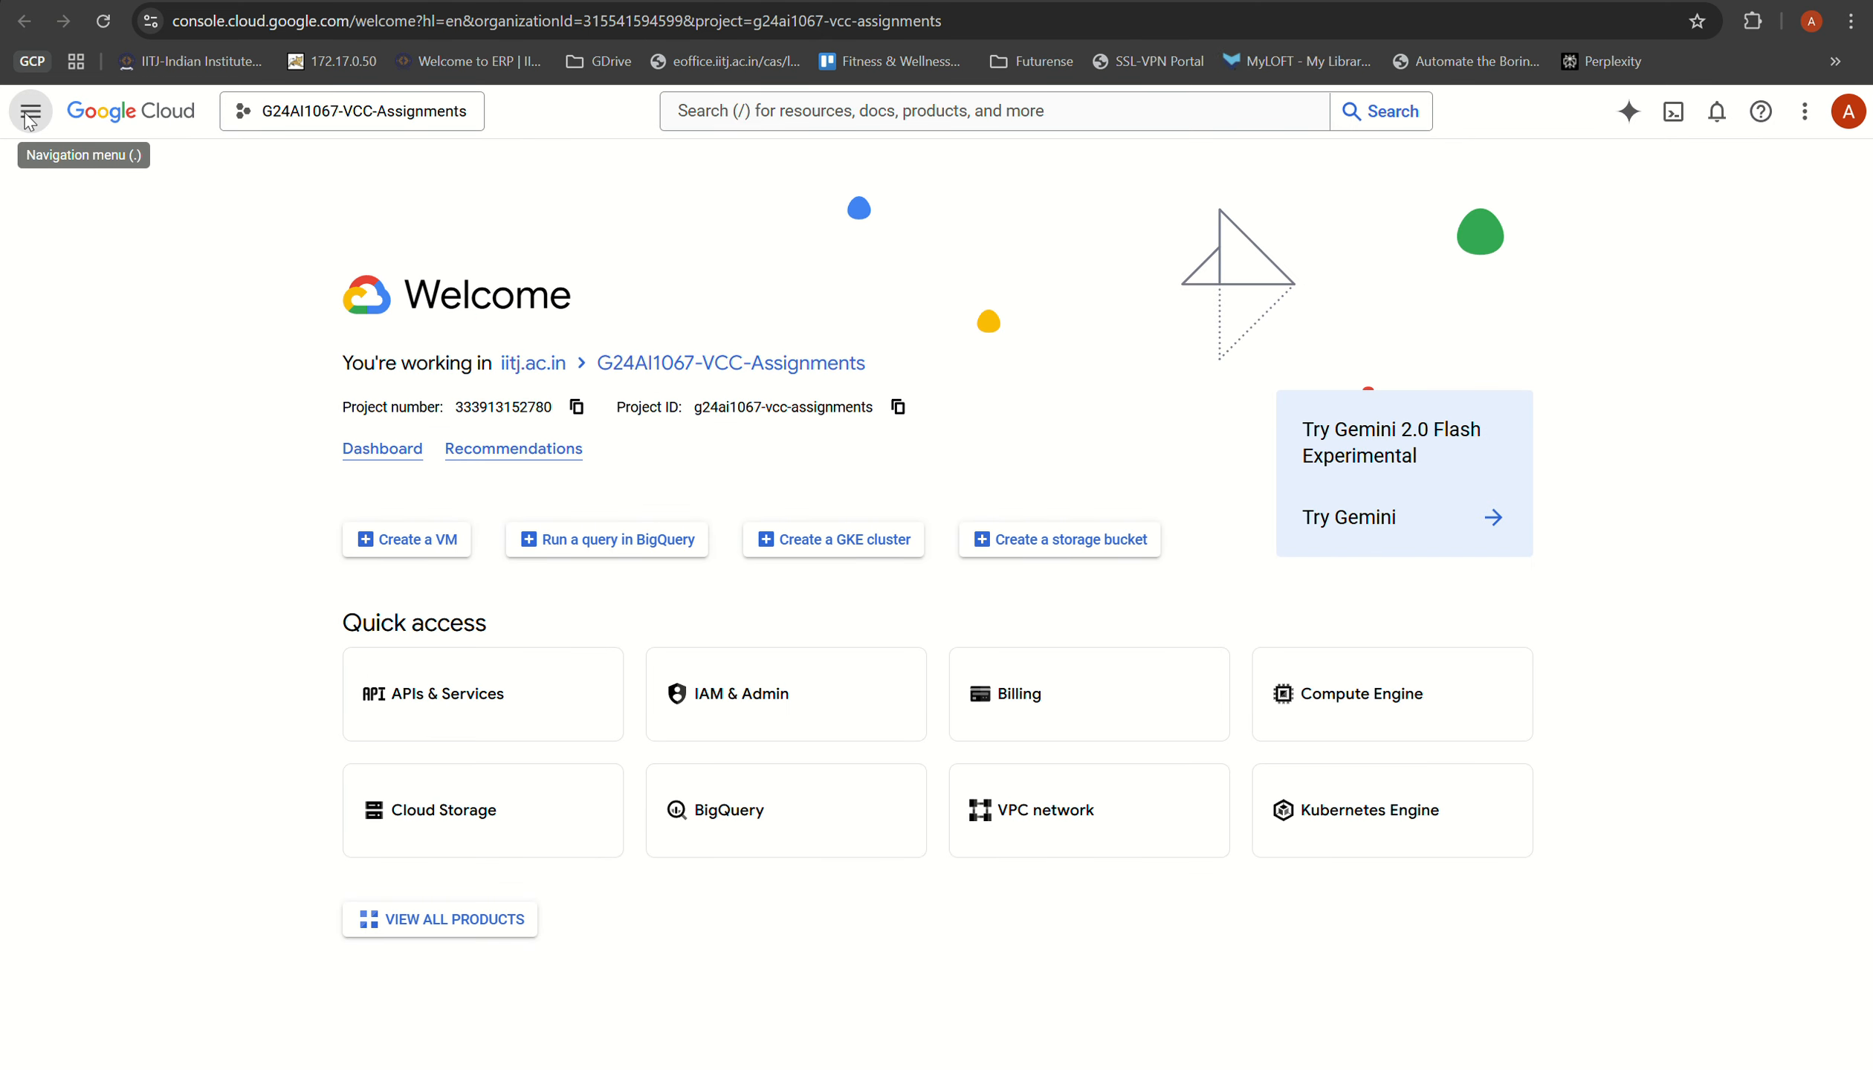
left_click(31, 166)
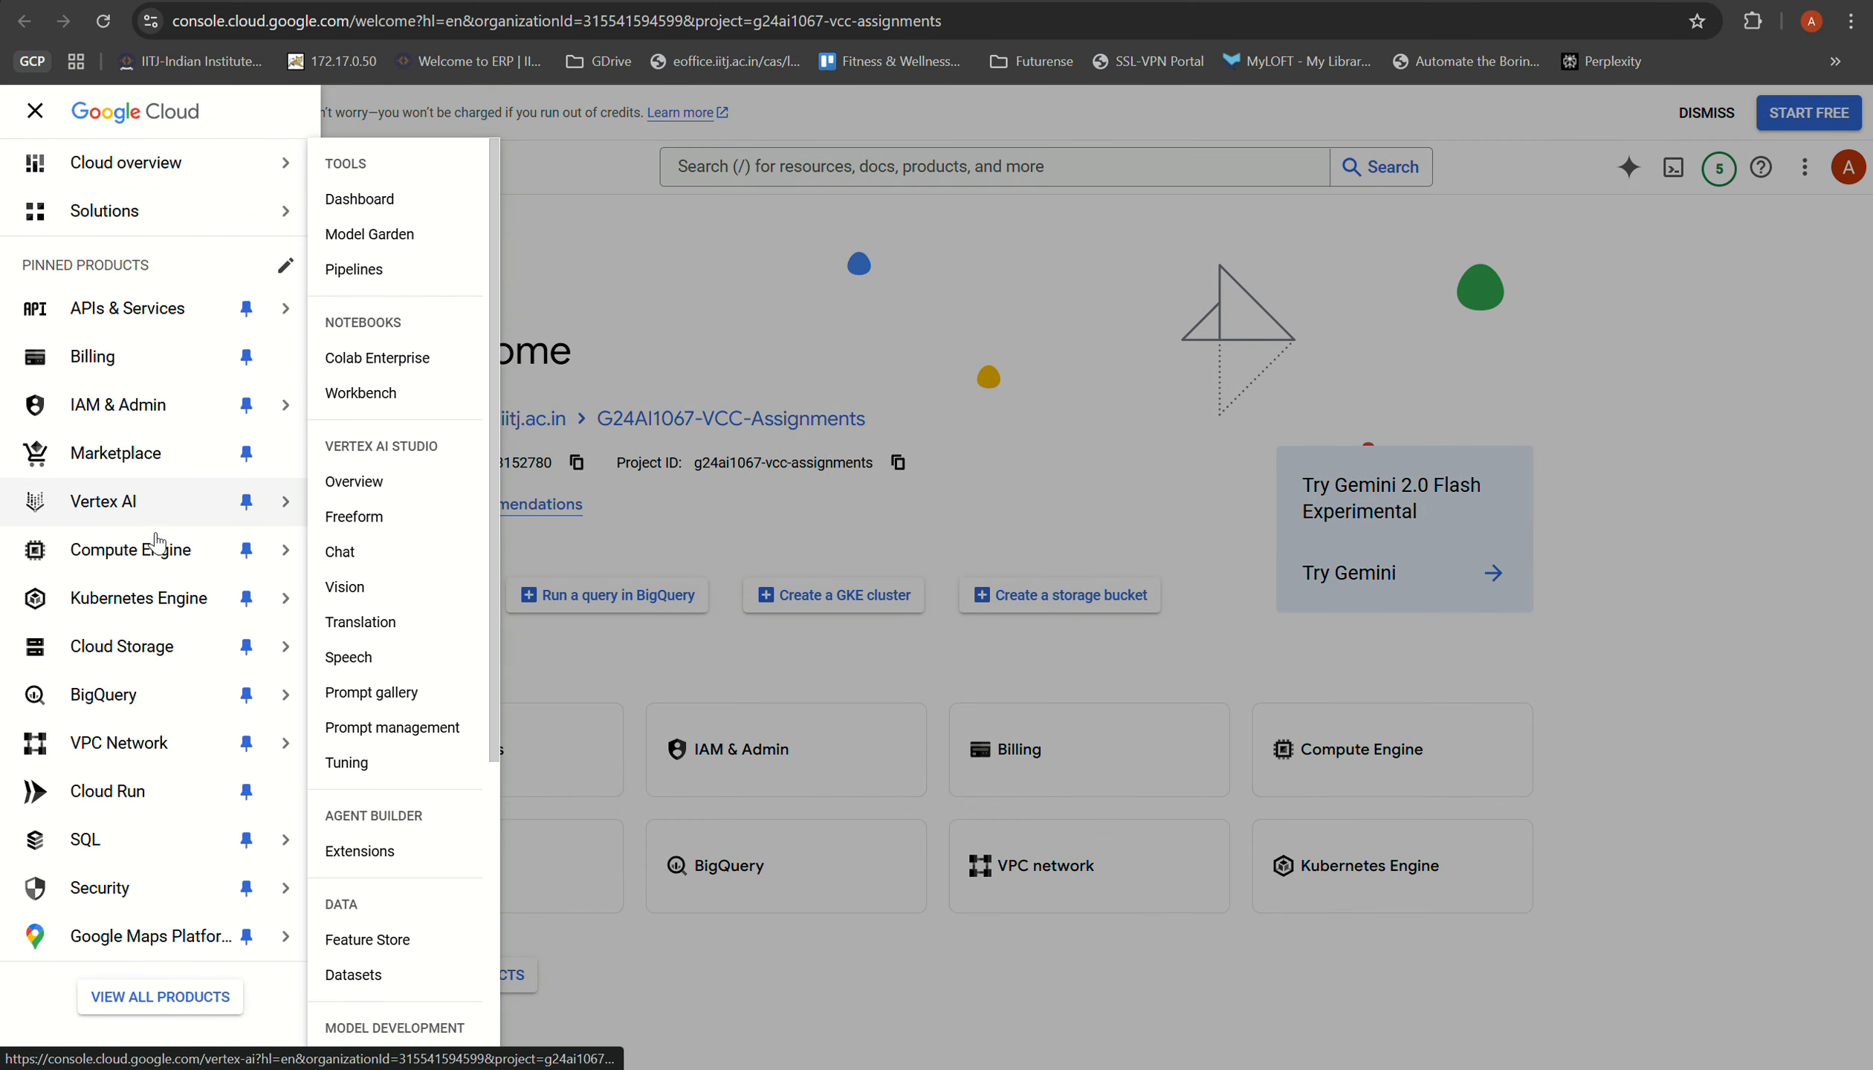
left_click(160, 996)
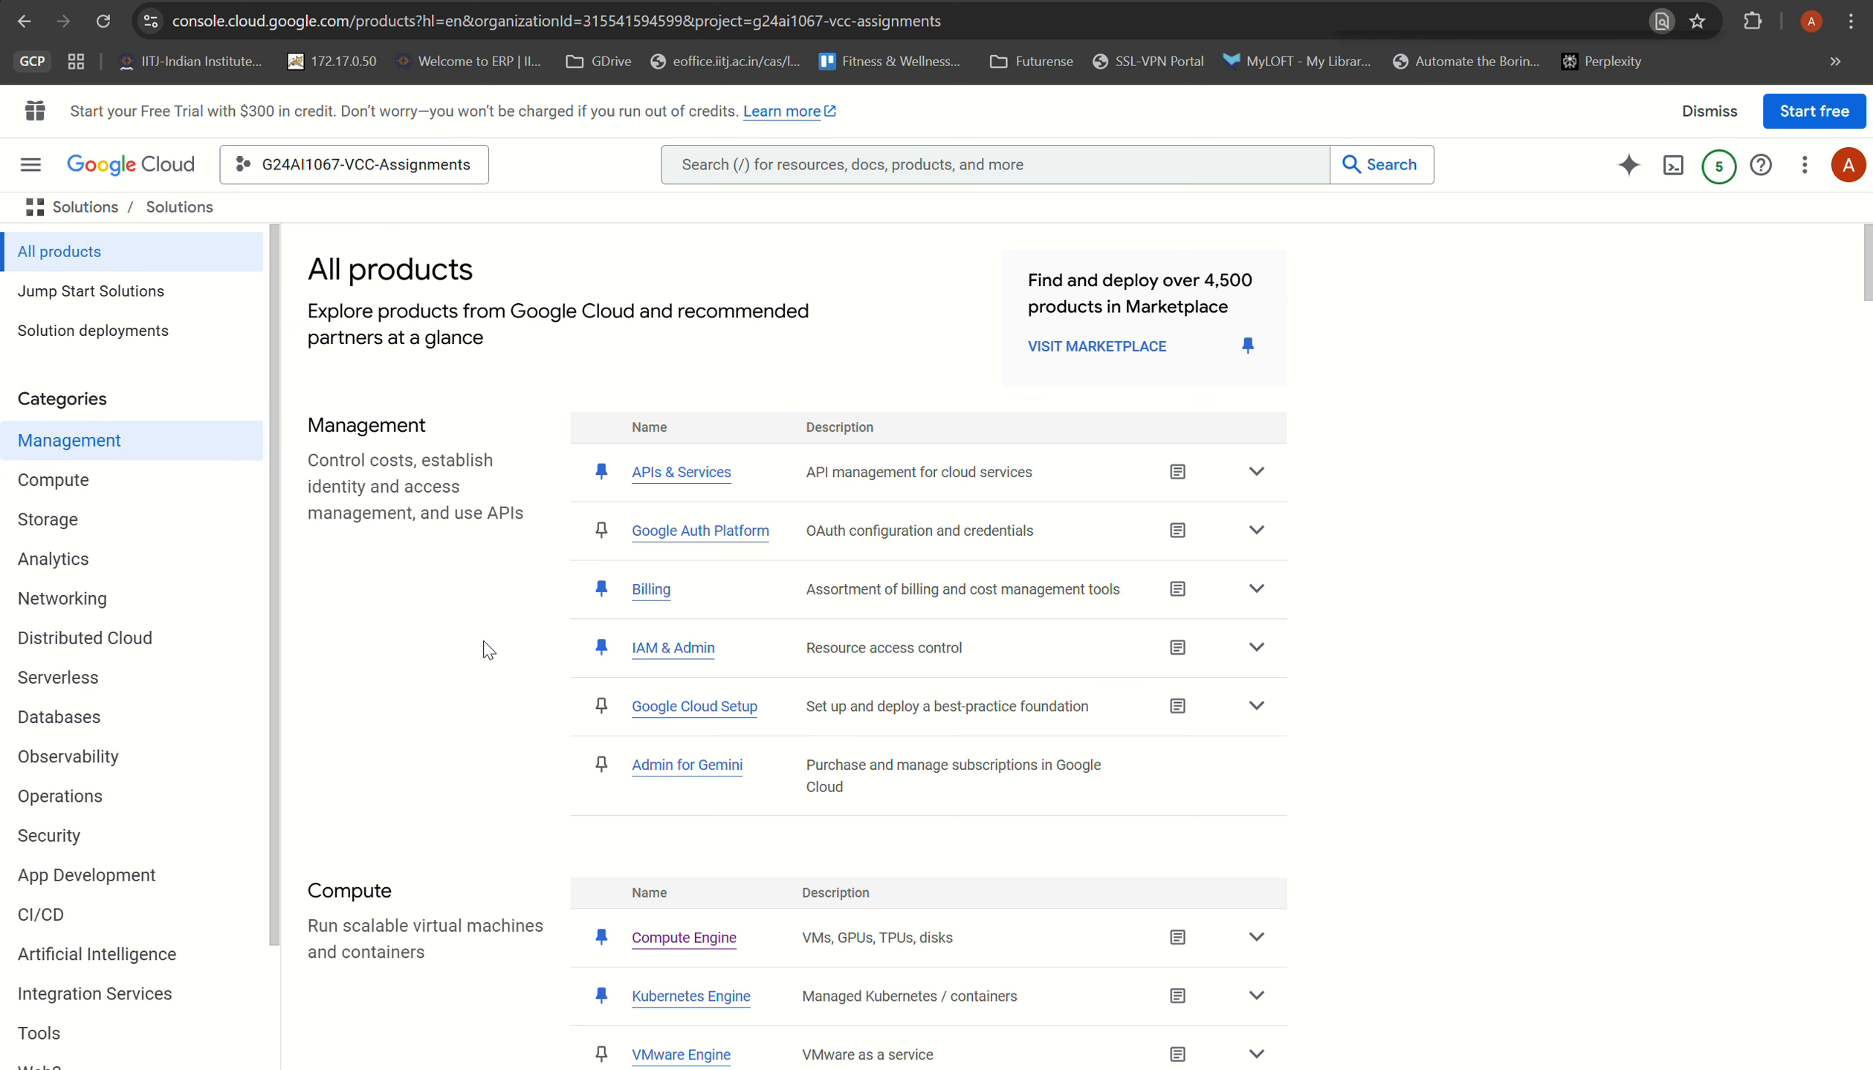
left_click(59, 796)
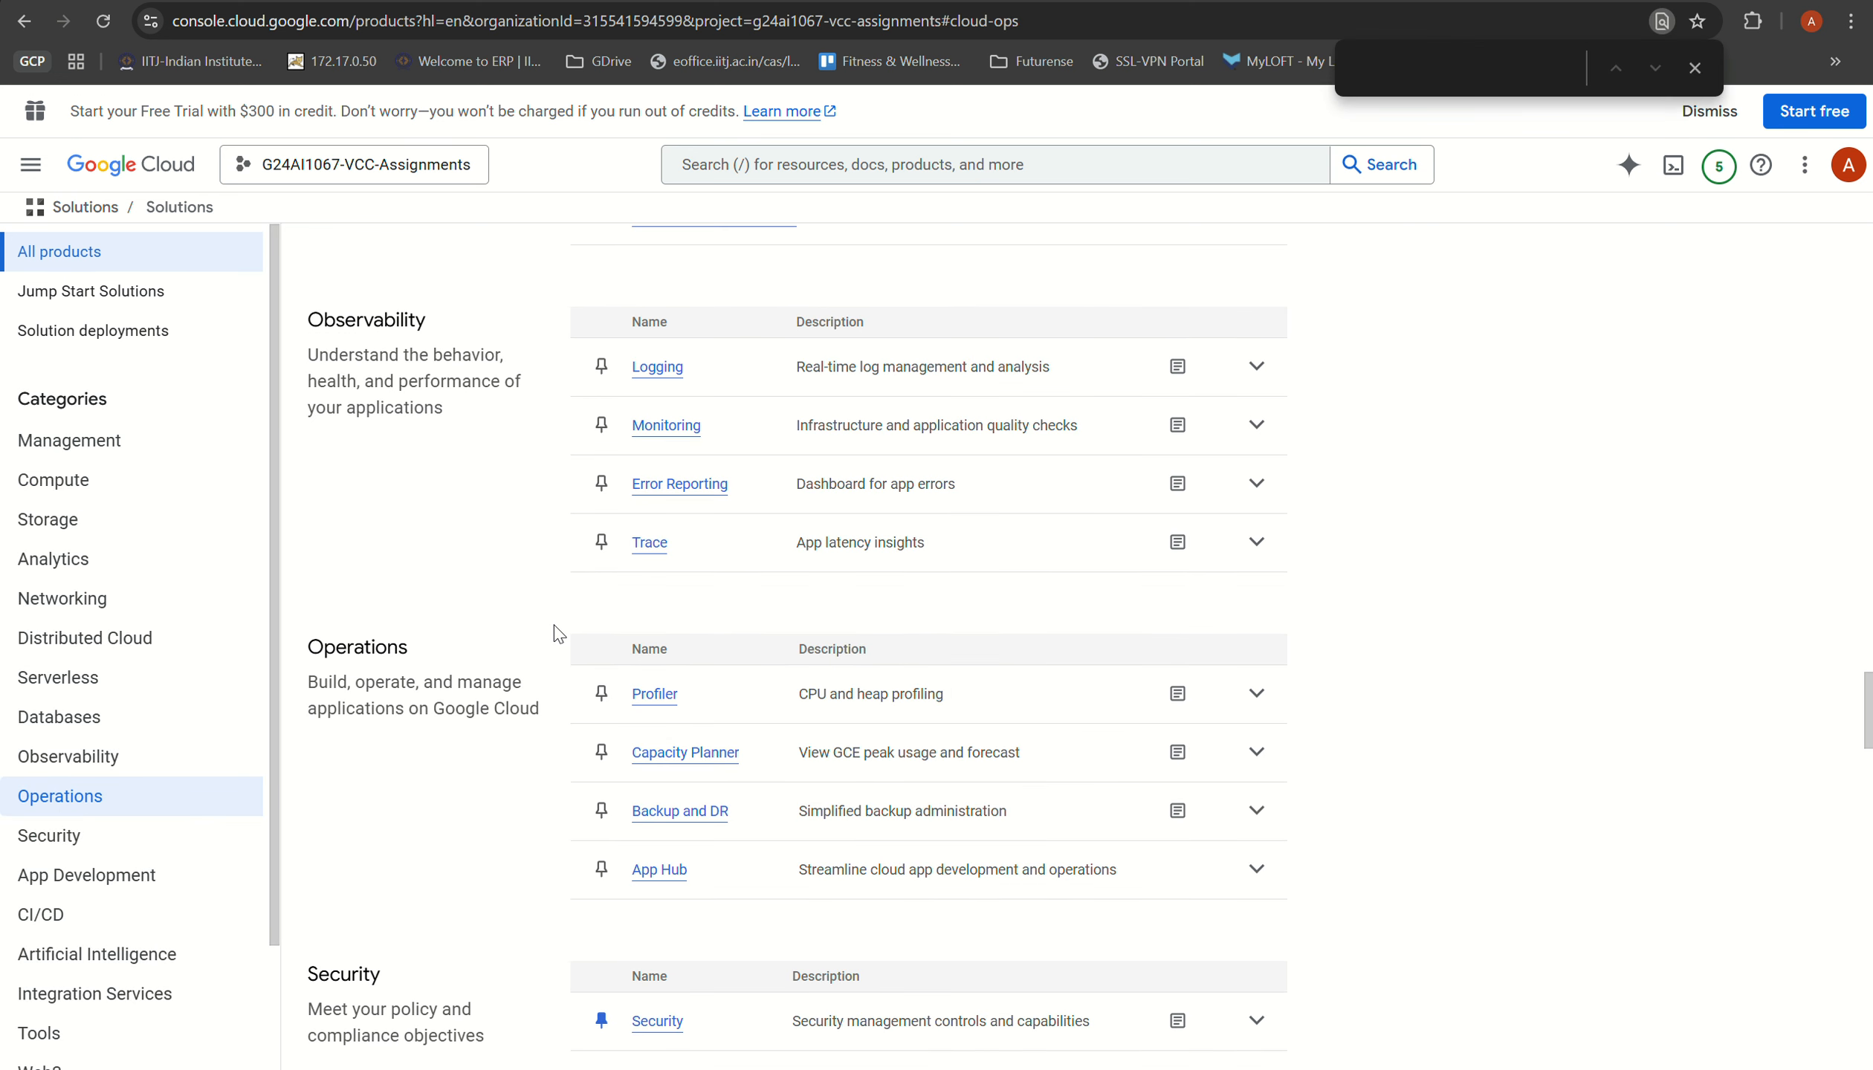
left_click(659, 366)
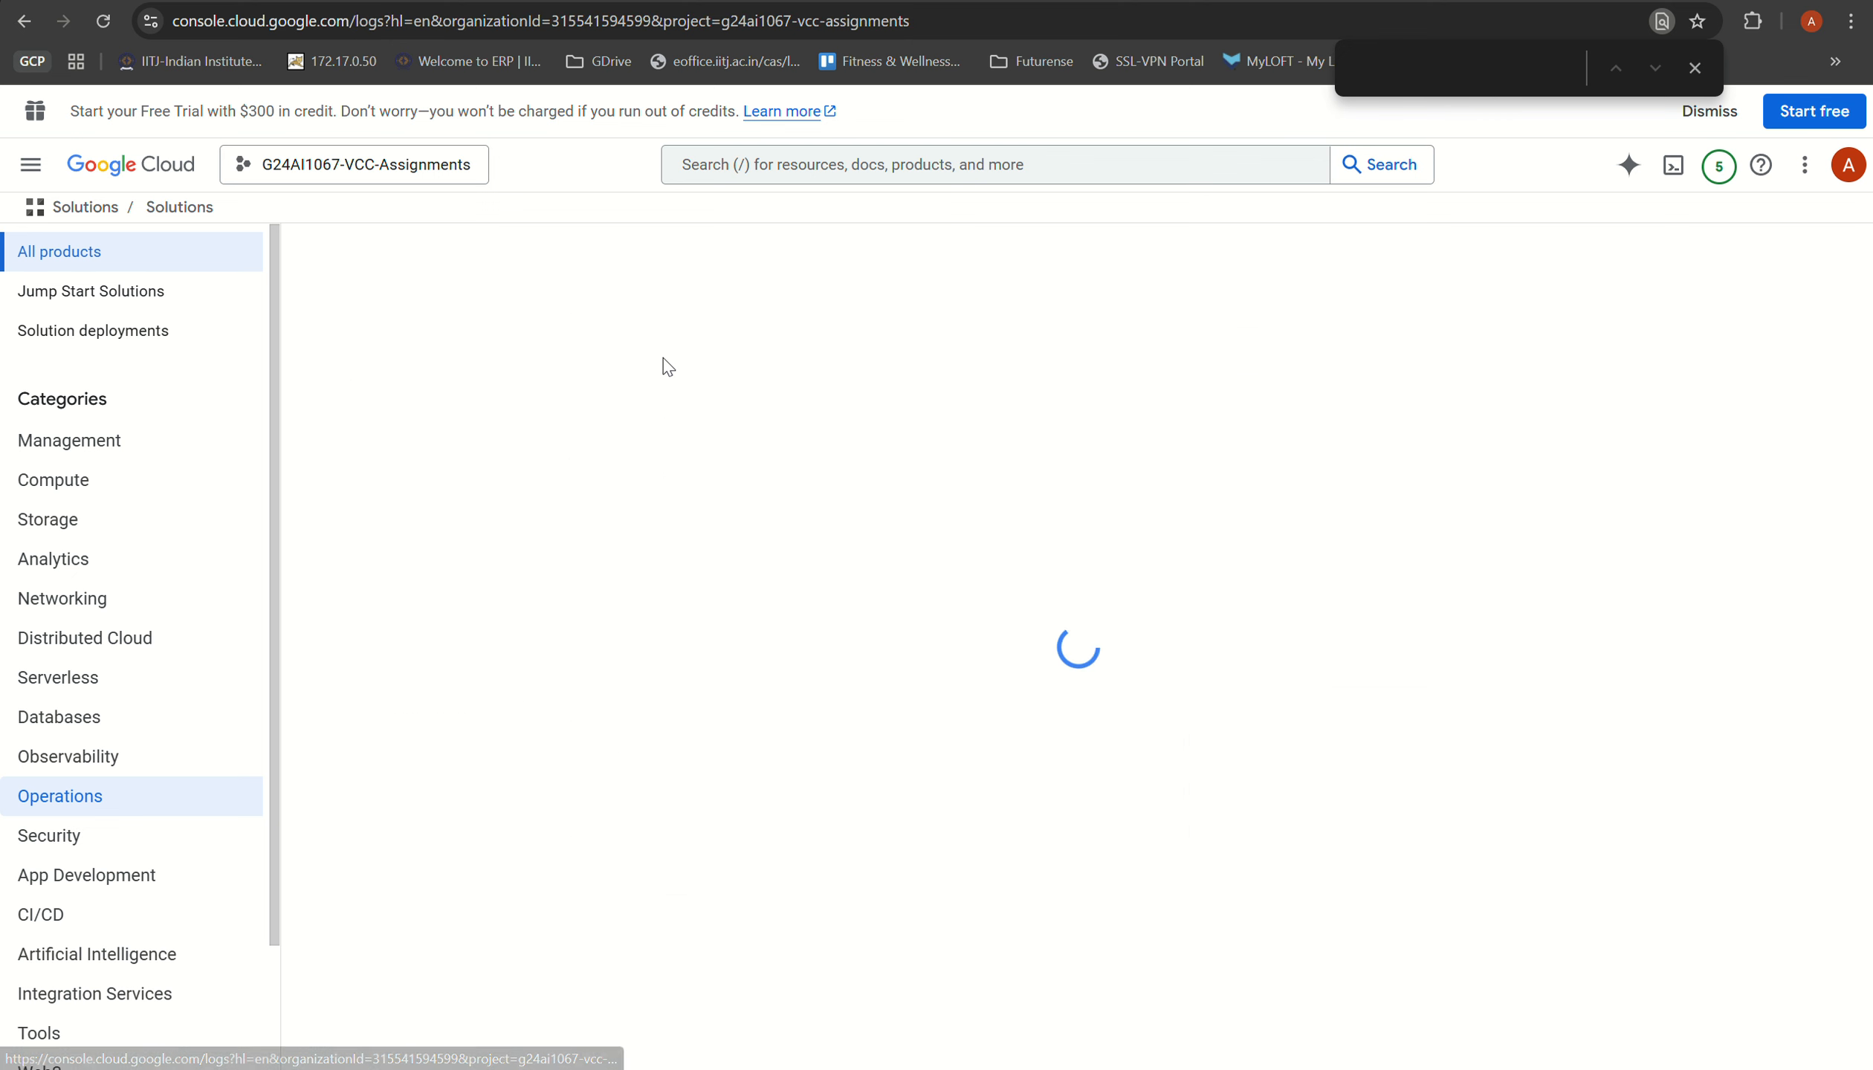
left_click(1695, 69)
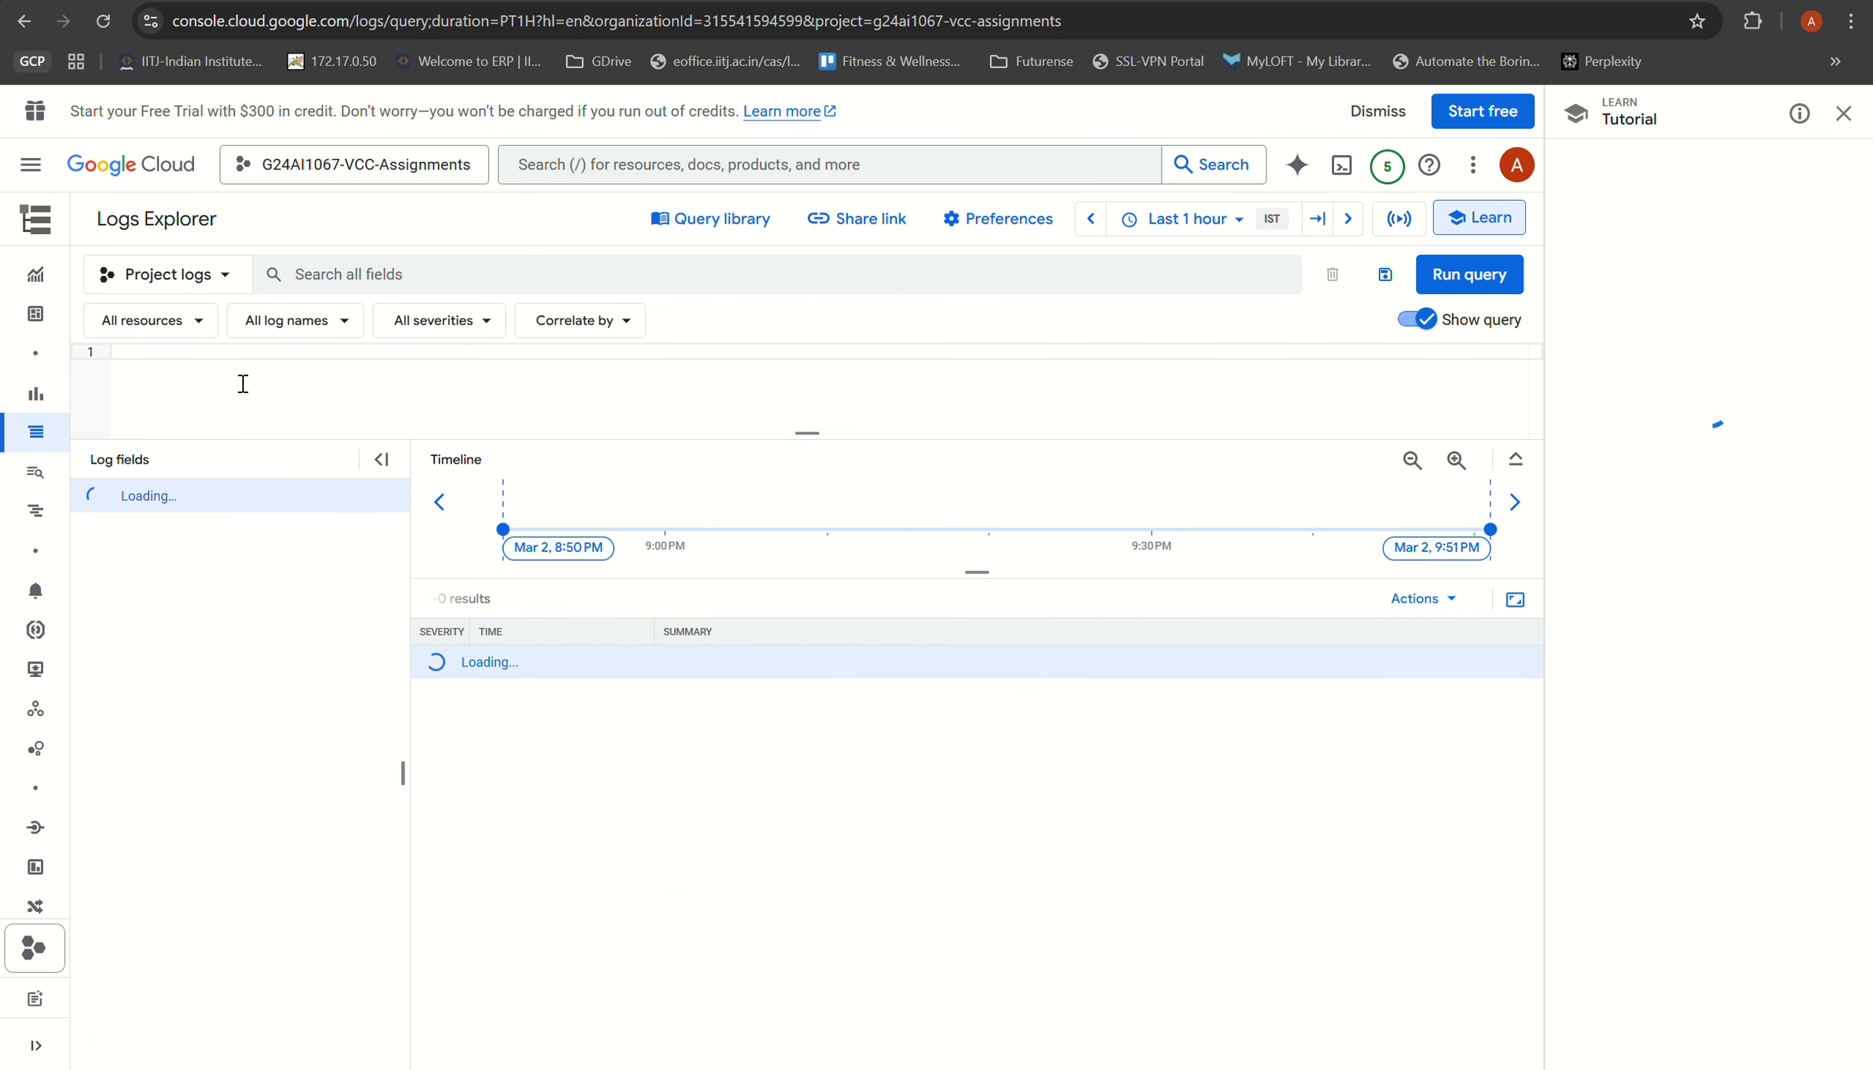
mouse_move(93, 474)
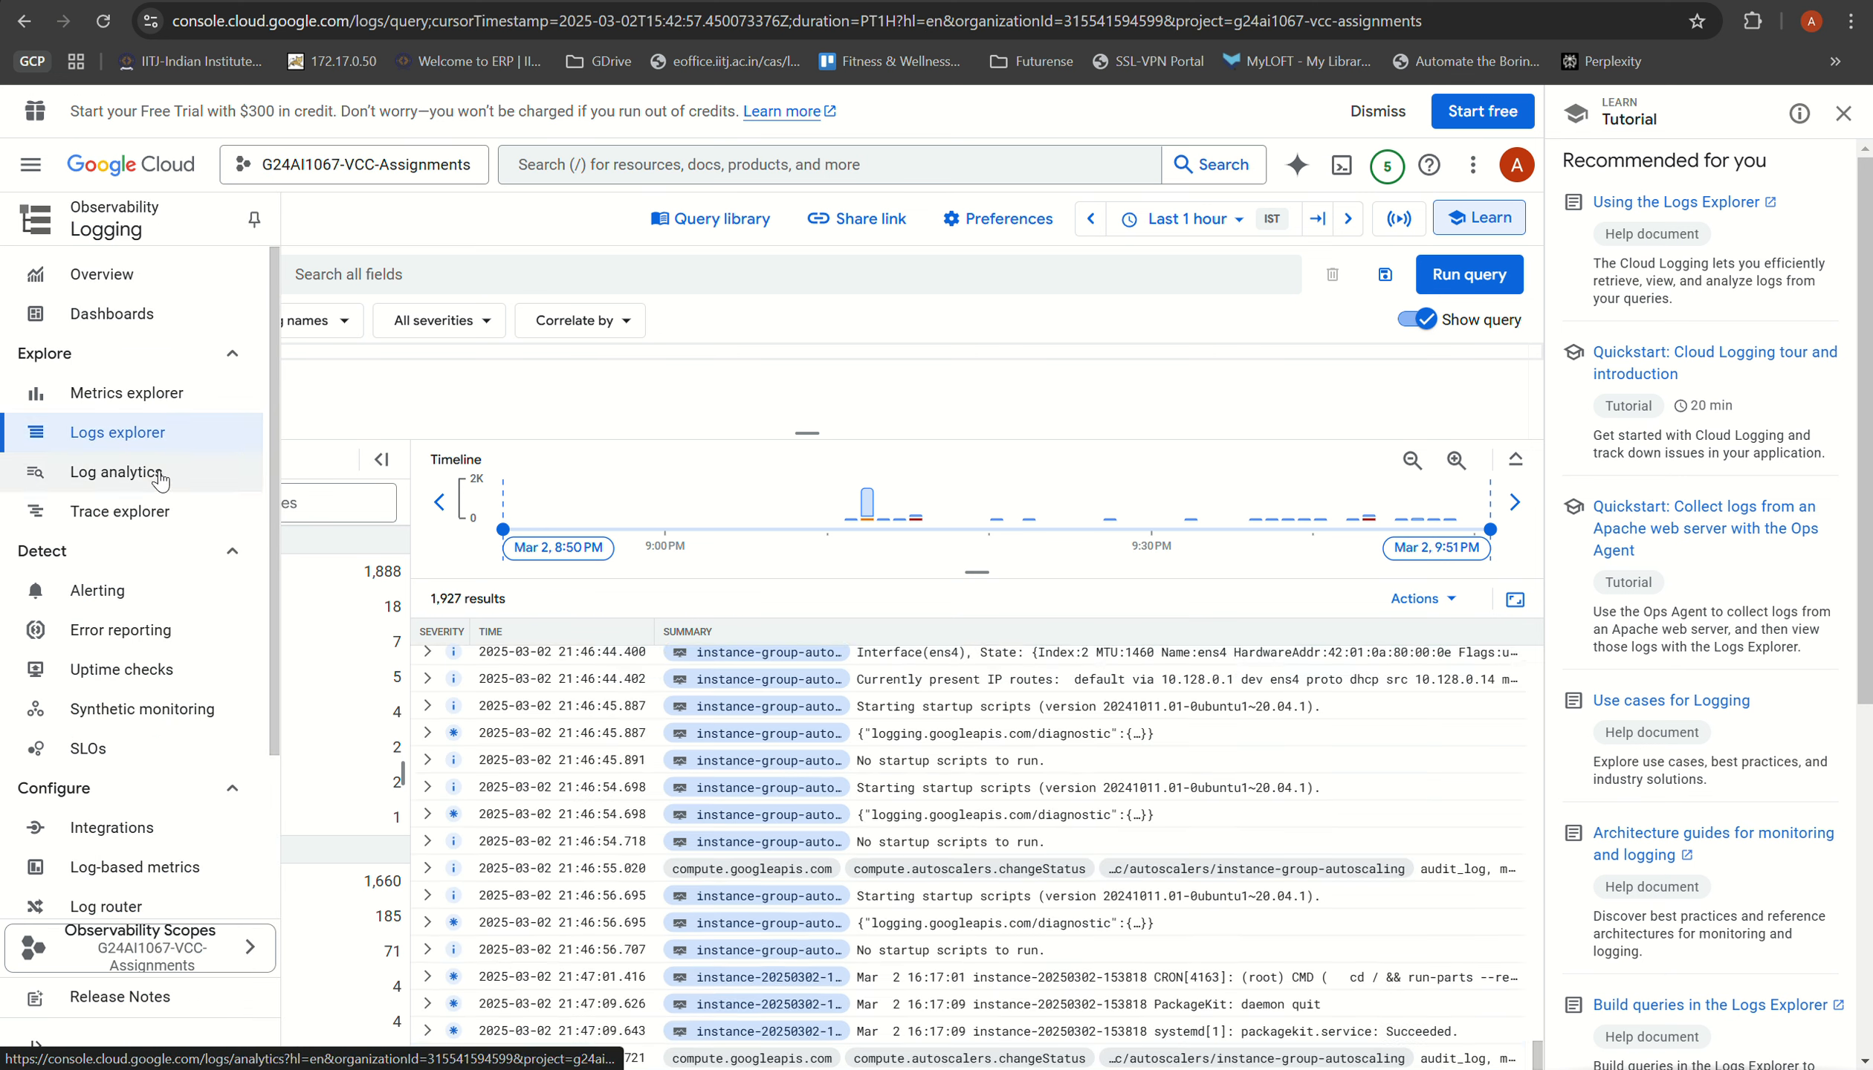
left_click(172, 438)
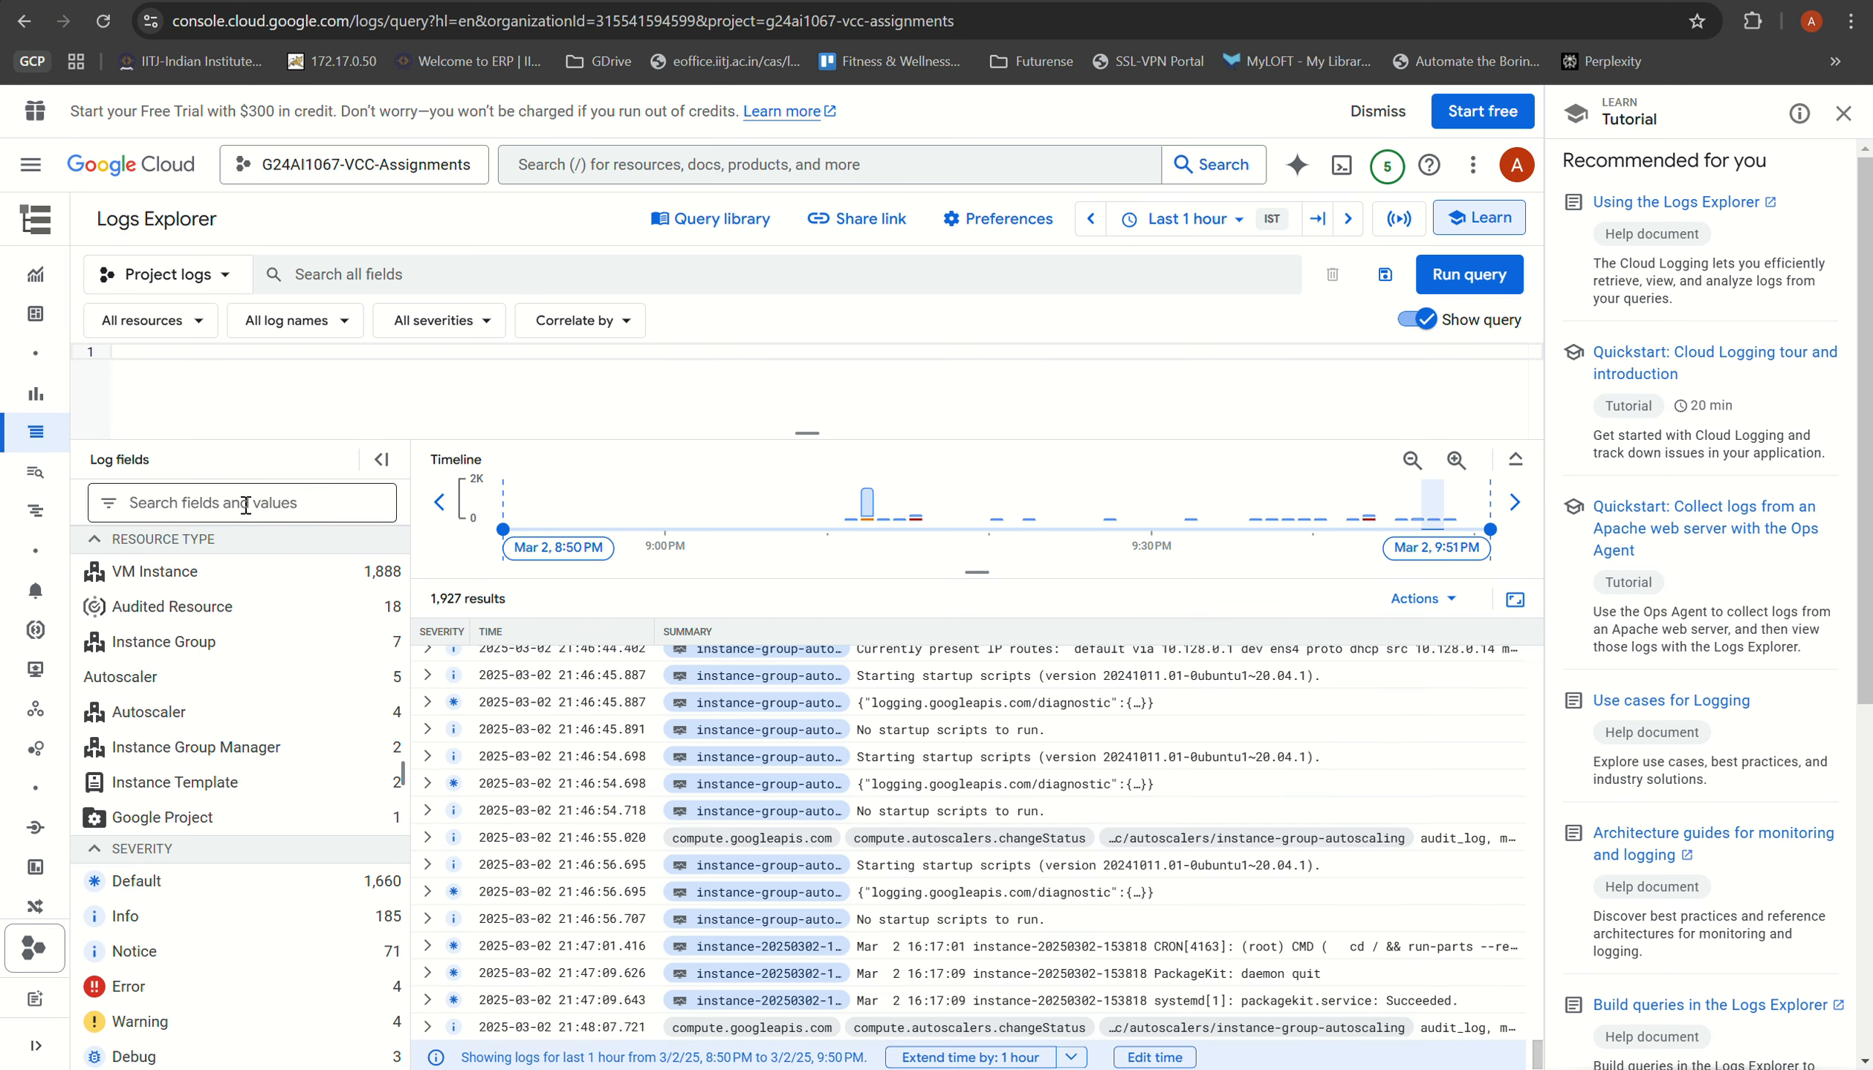
Step: Query the project logs for "autoscaler" and close the tutorial pane to review the matching entries
left_click(370, 270)
type("aut")
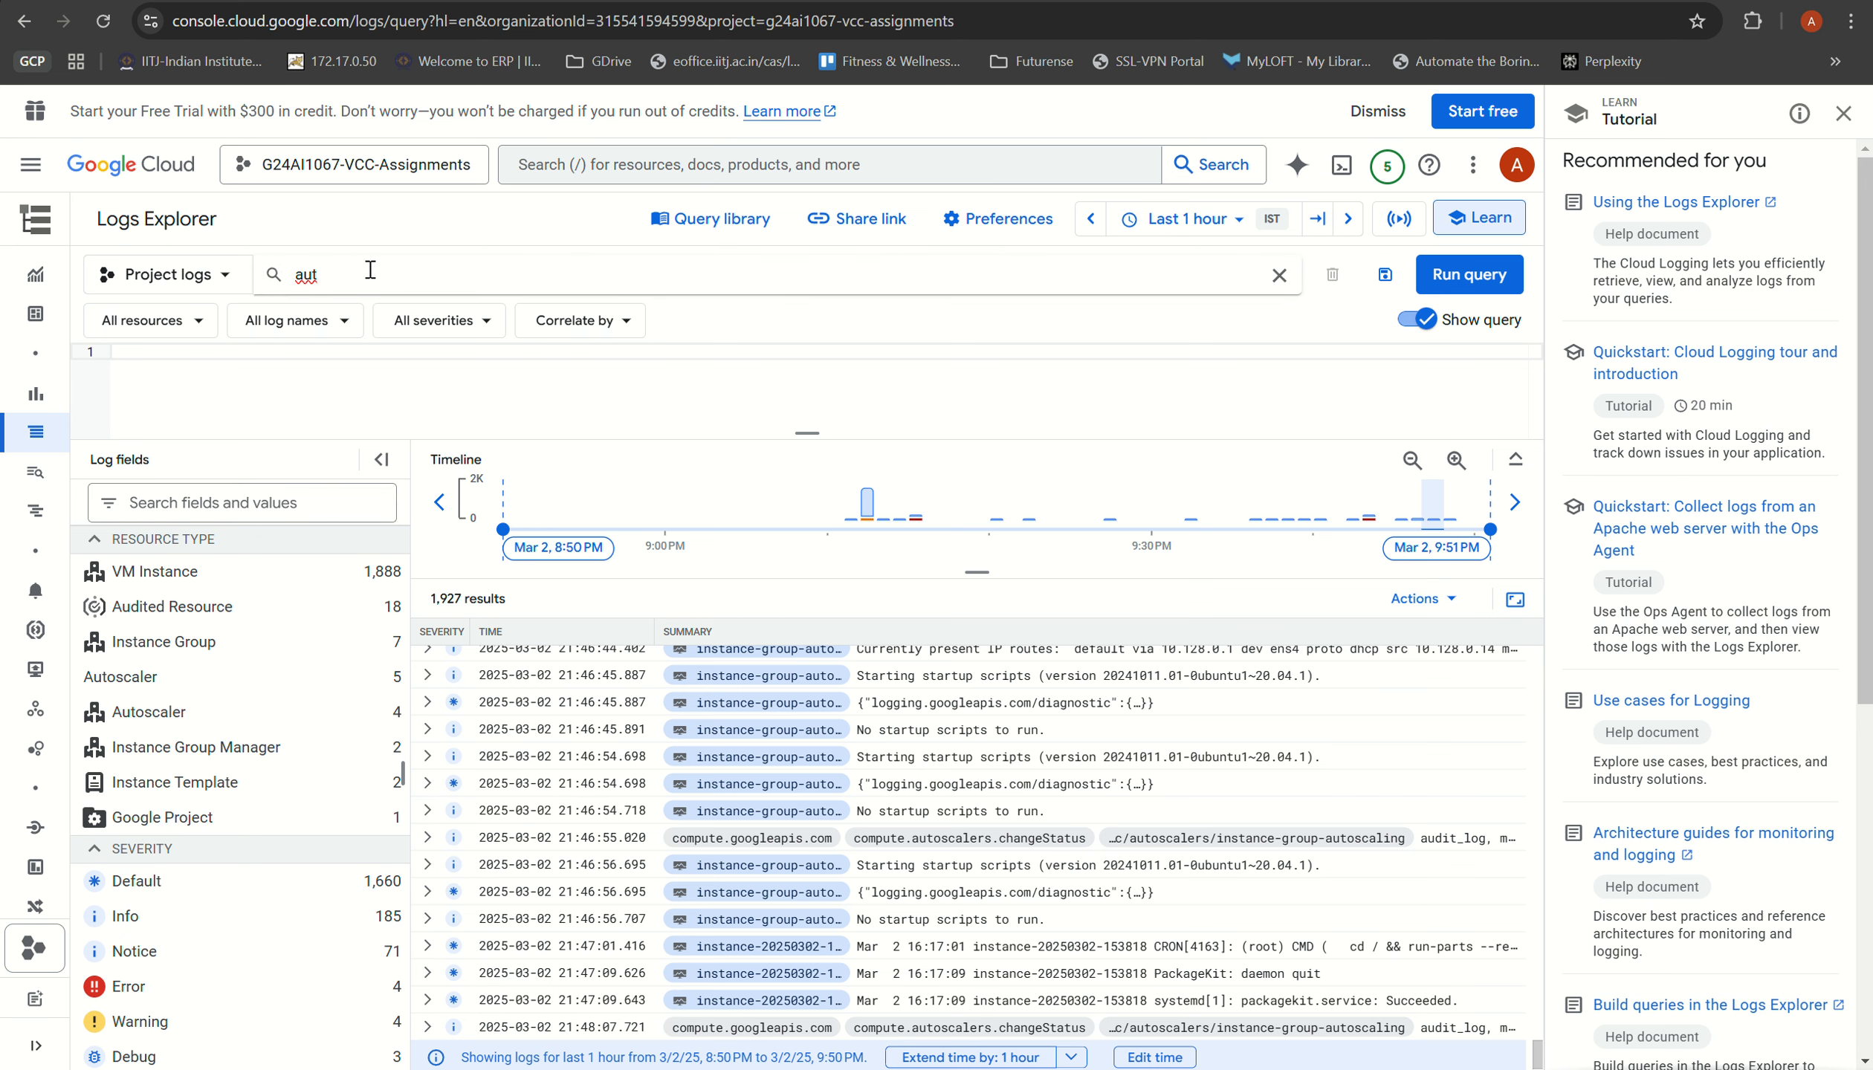
type("oscaler")
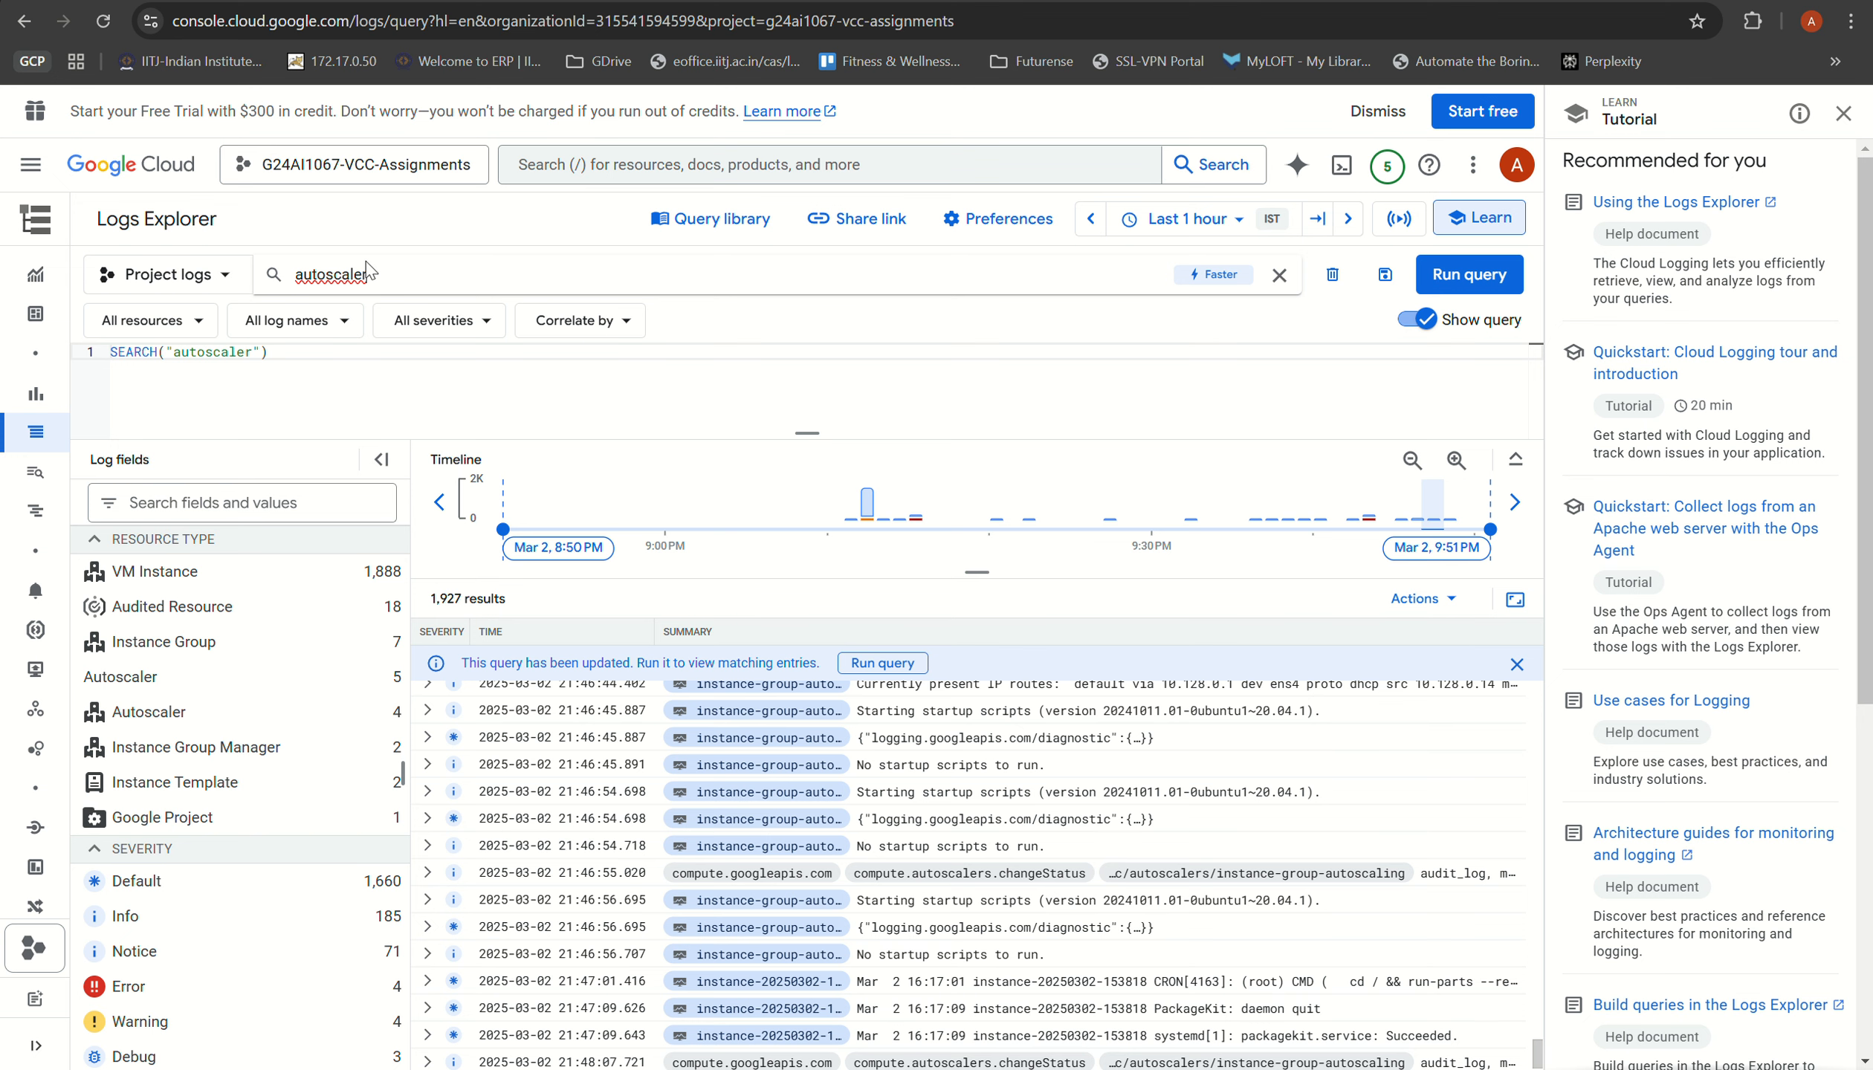
key("Return")
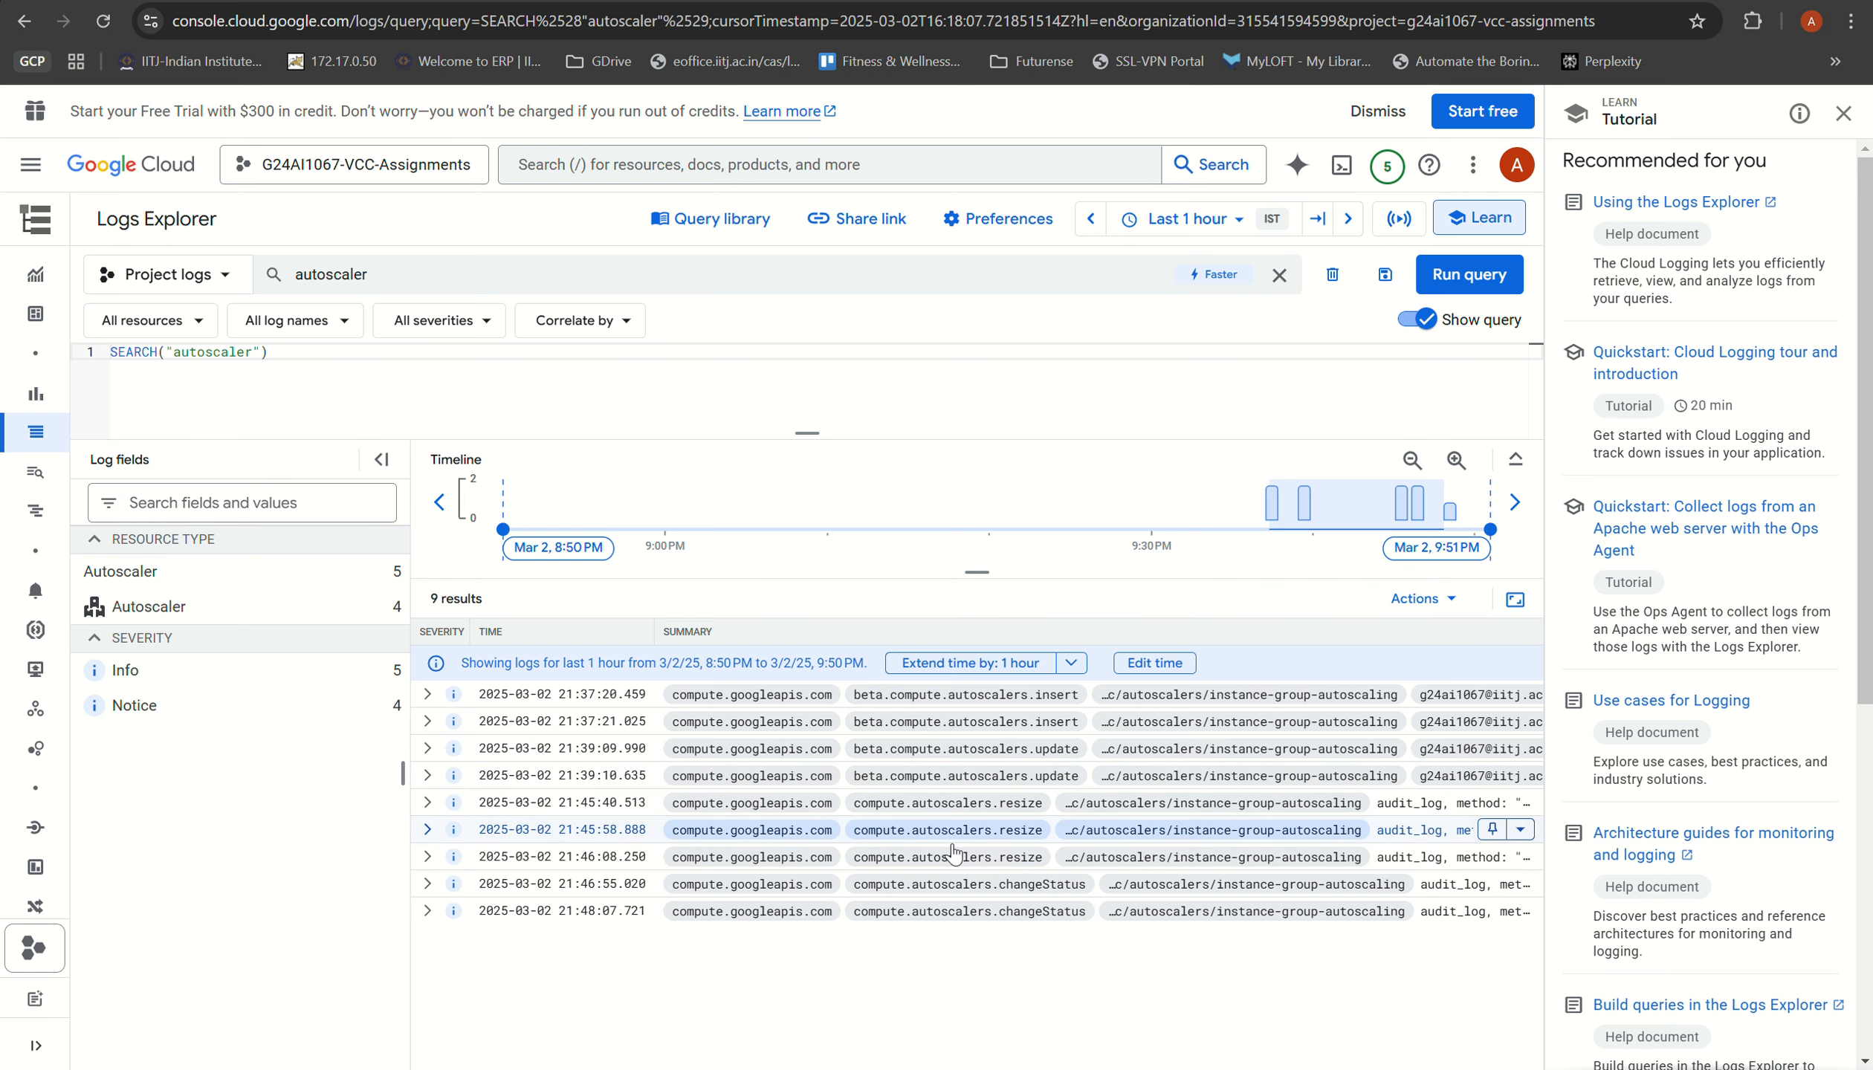
left_click(1844, 113)
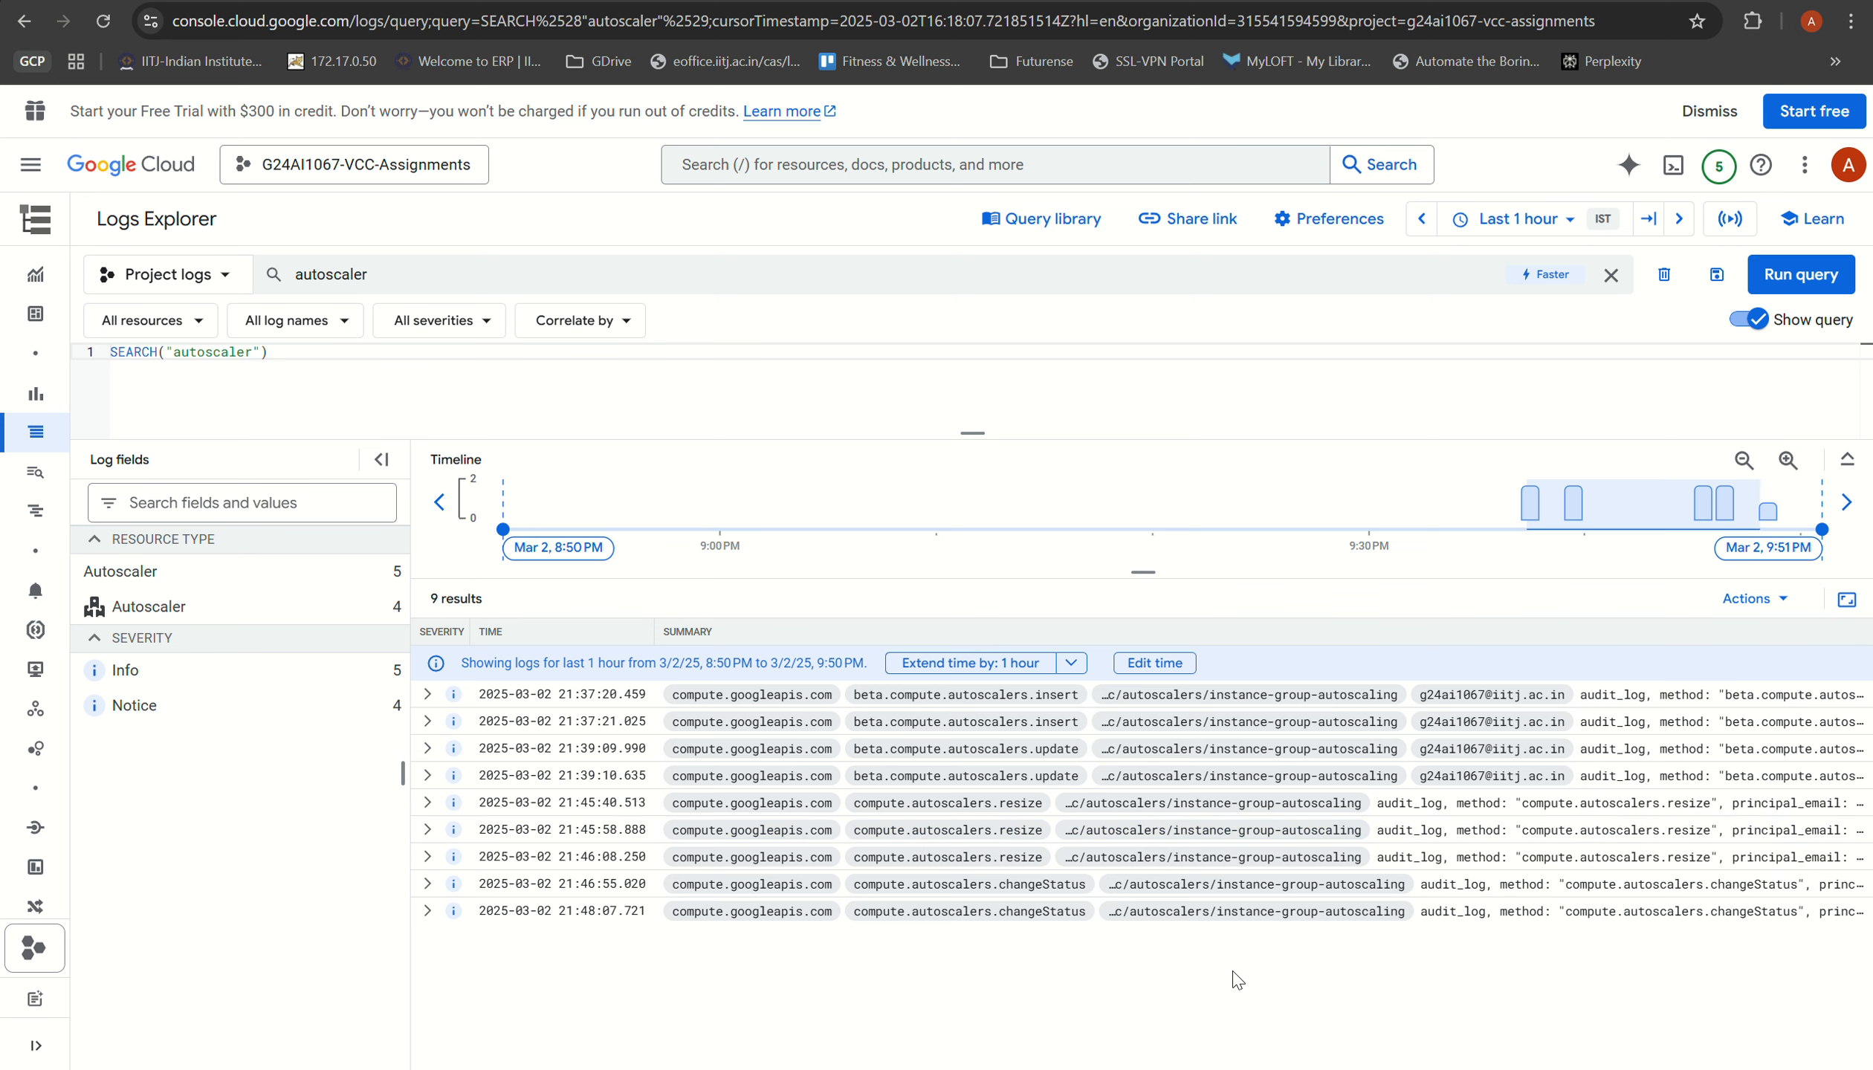
Step: Return to the SSH session and check the output of the stress run
mouse_move(1107, 1069)
left_click(1195, 1010)
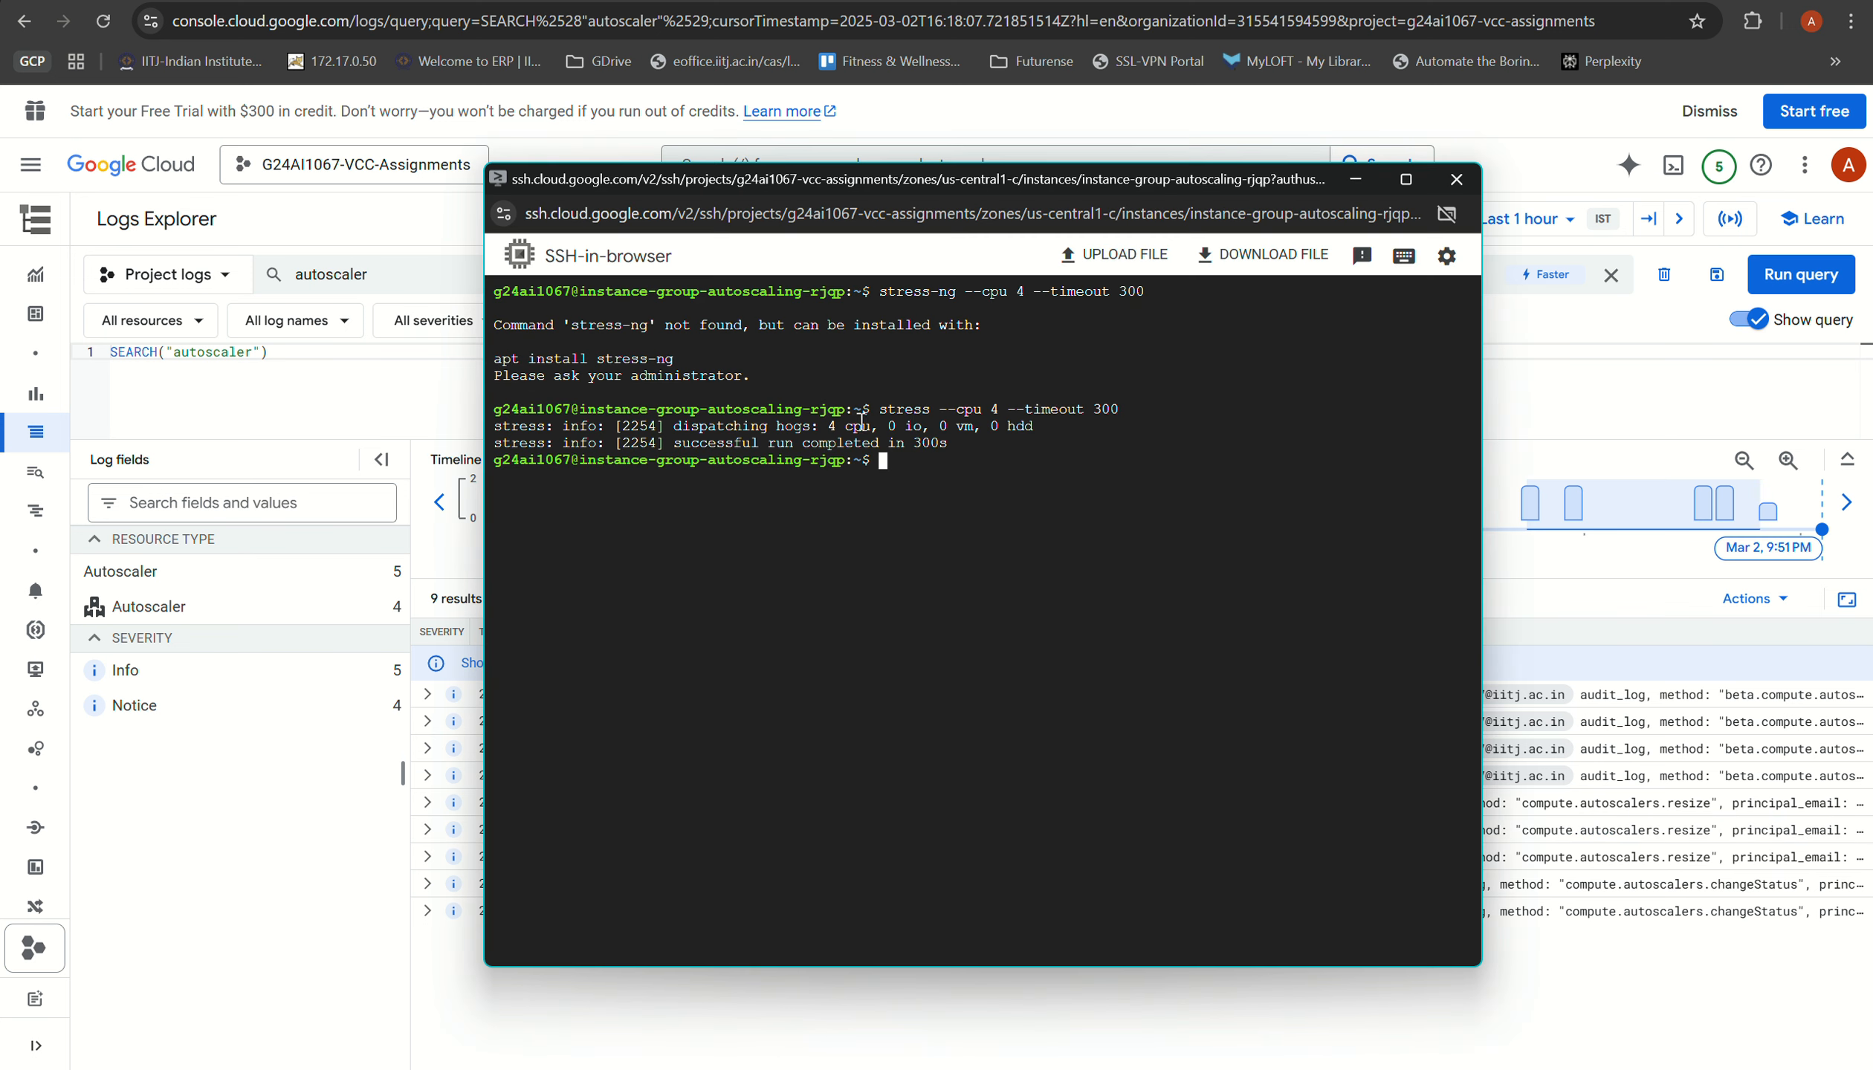
left_click_drag(958, 444, 473, 453)
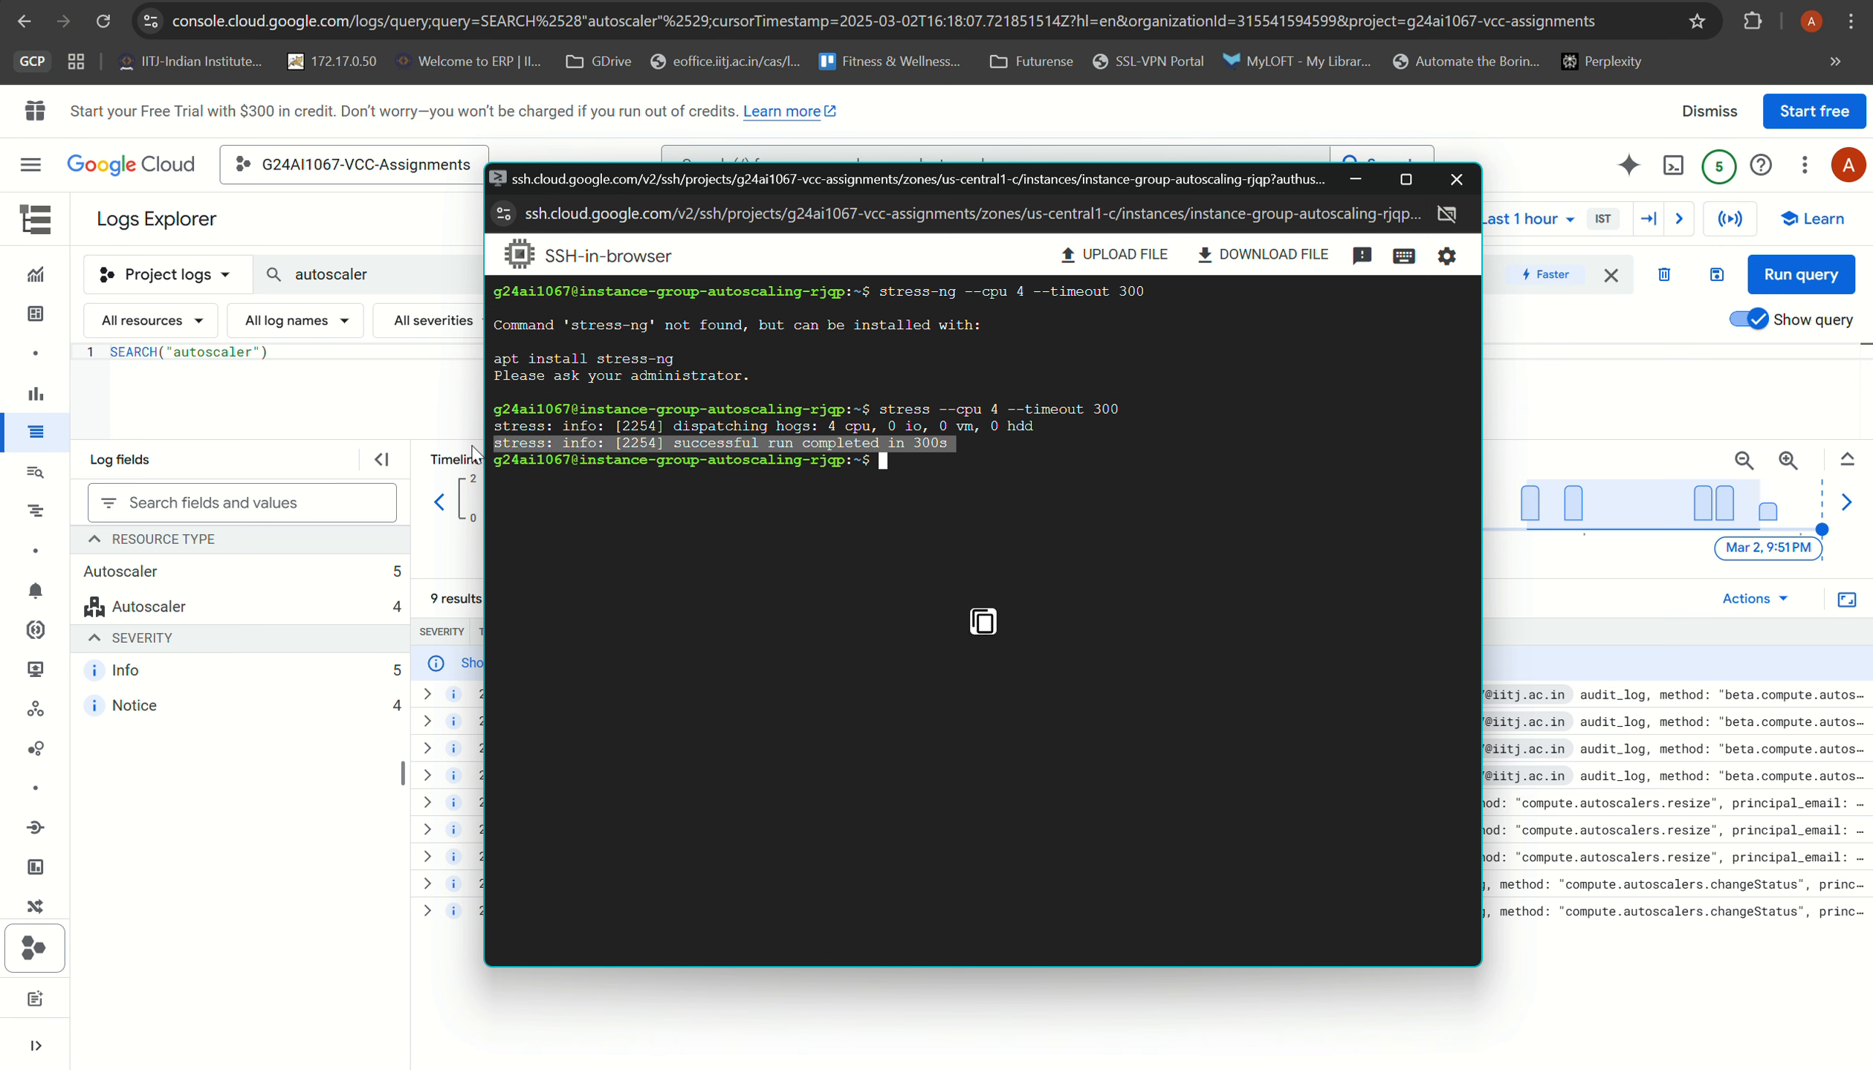
left_click(1063, 634)
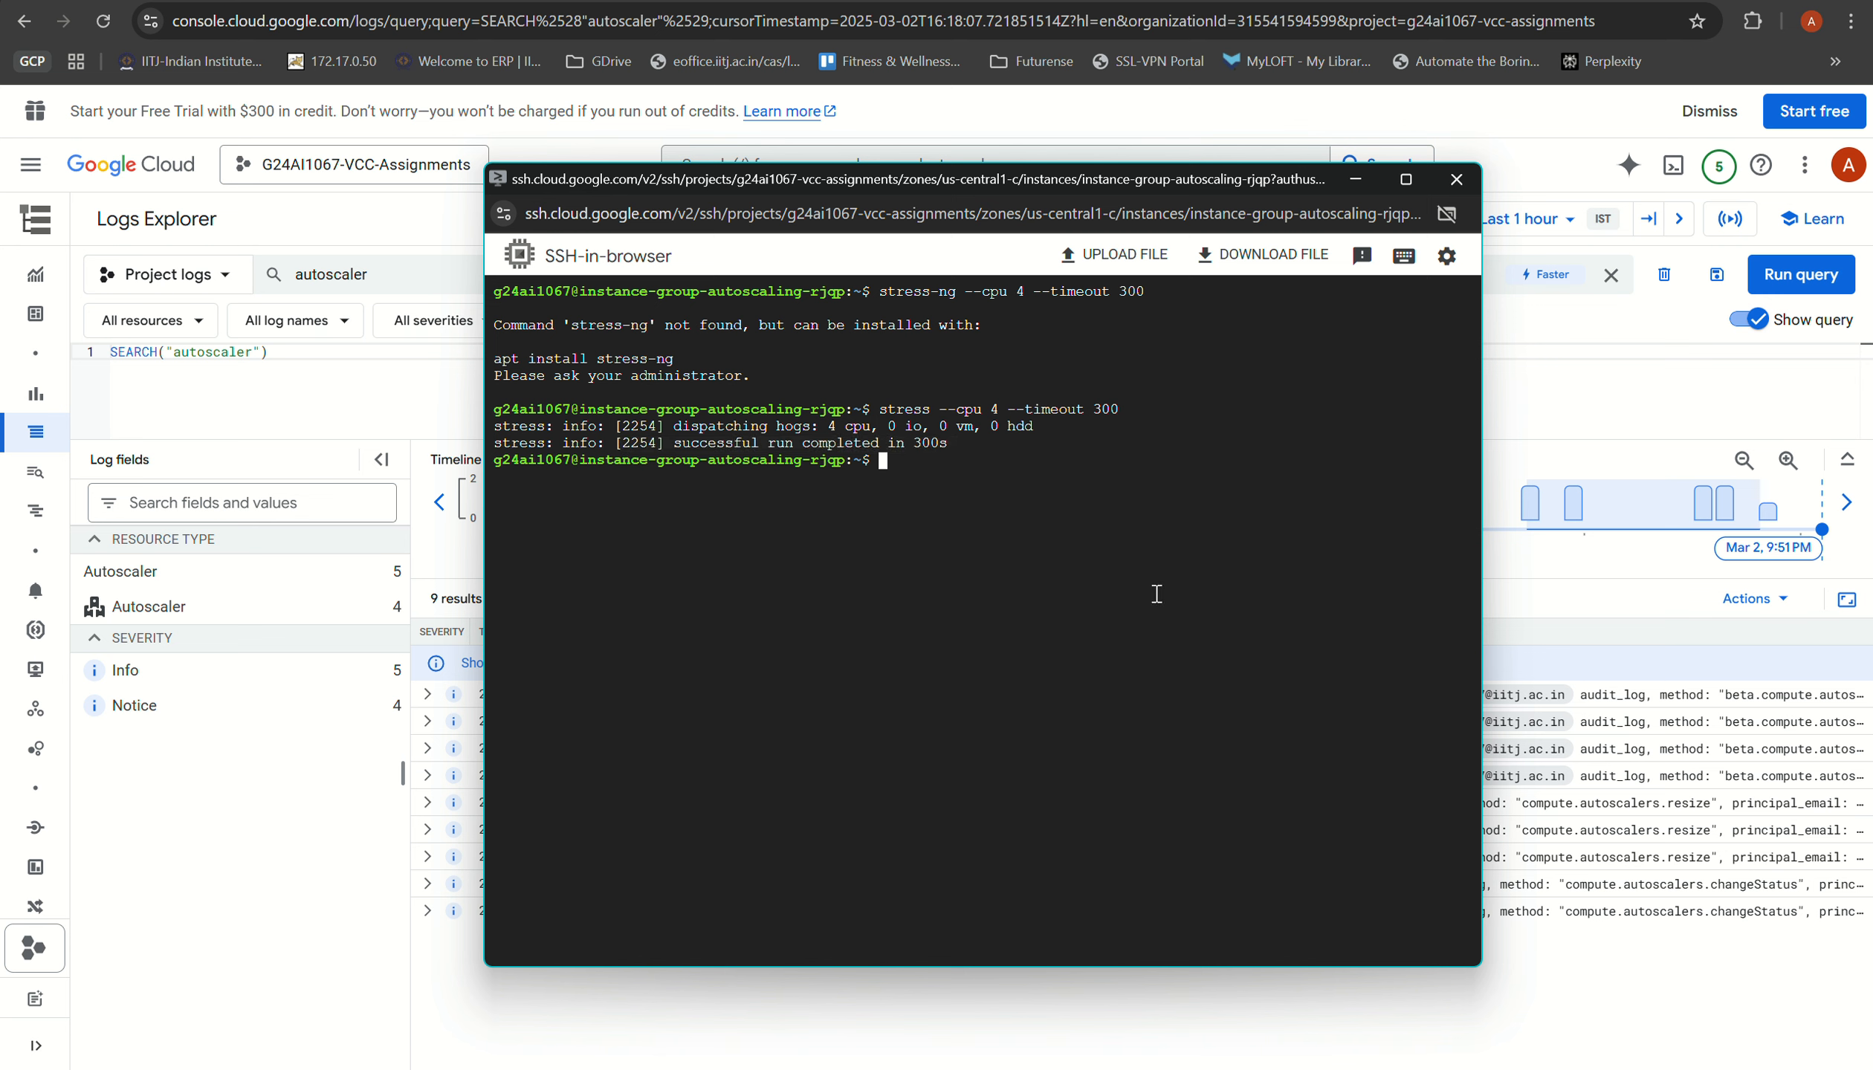
Step: Refresh the VM instances list to check for scale-in, and return to the autoscaling group's overview
key("alt+Tab")
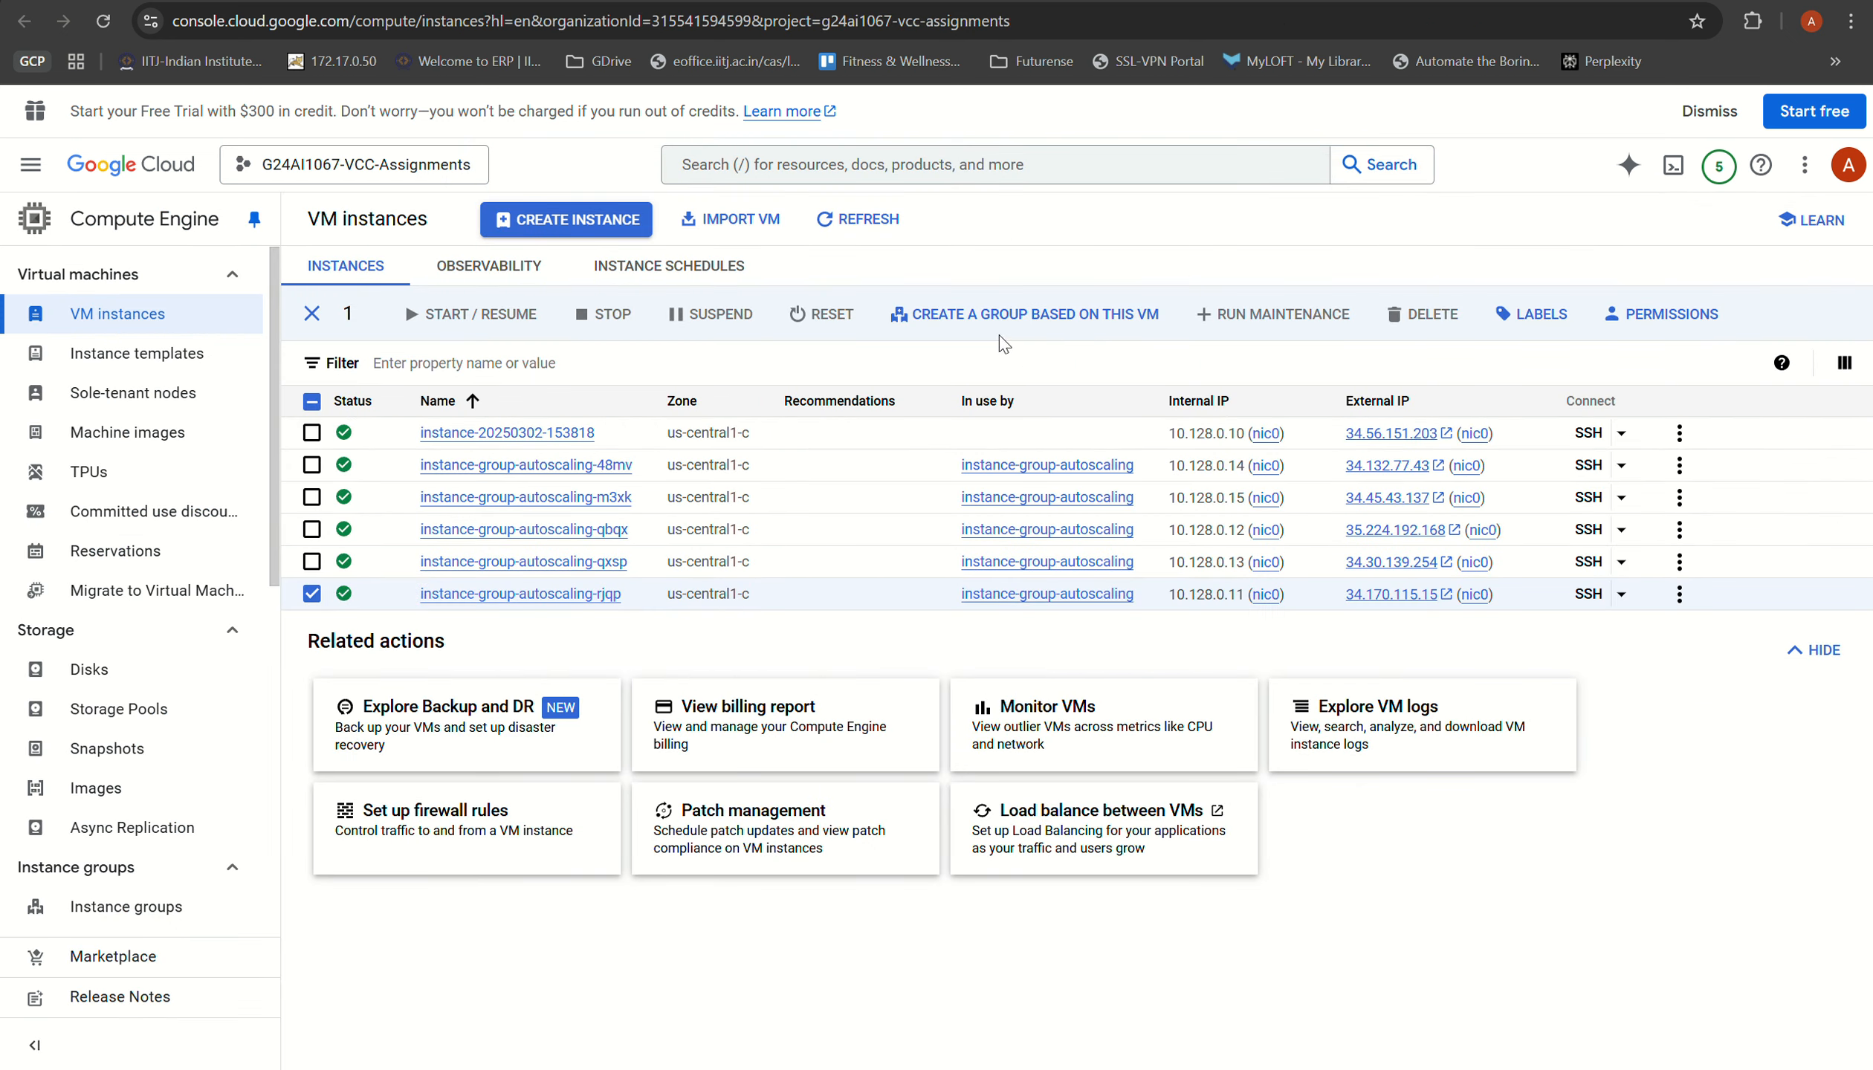
left_click(838, 226)
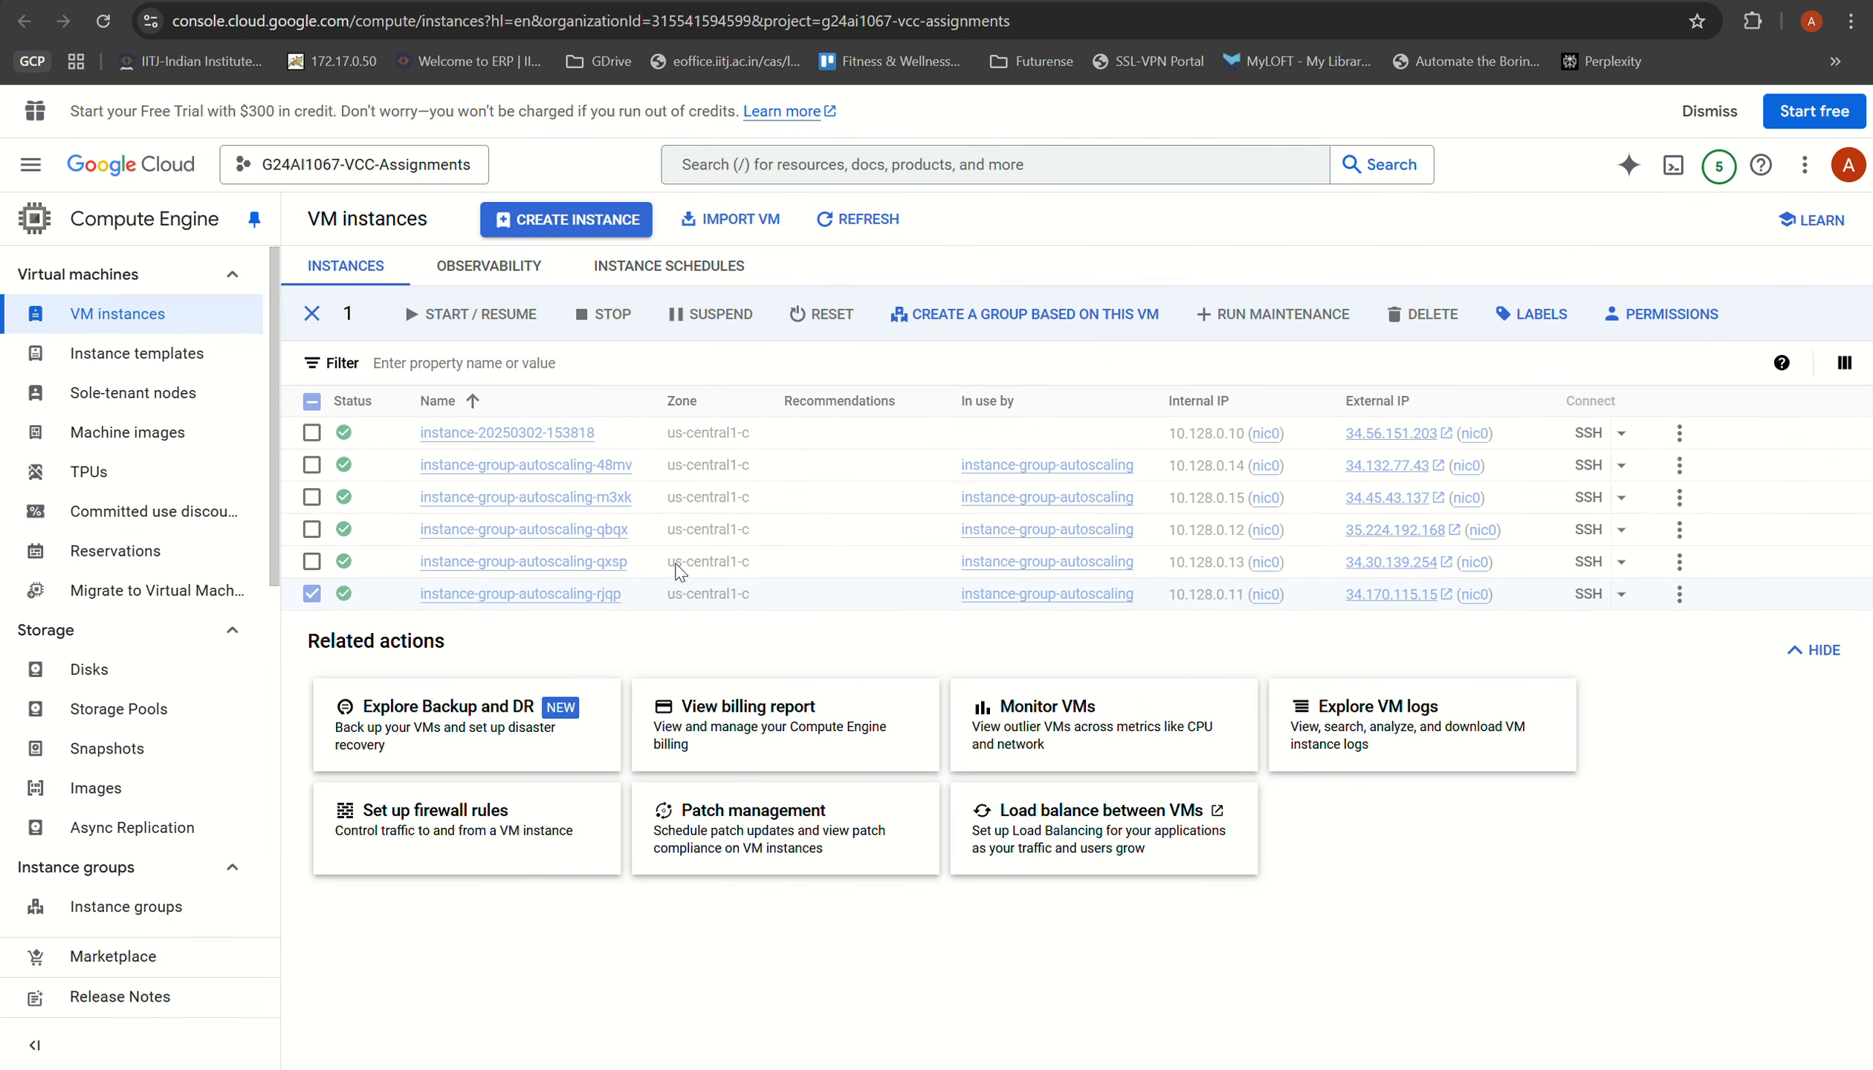
left_click(1308, 2)
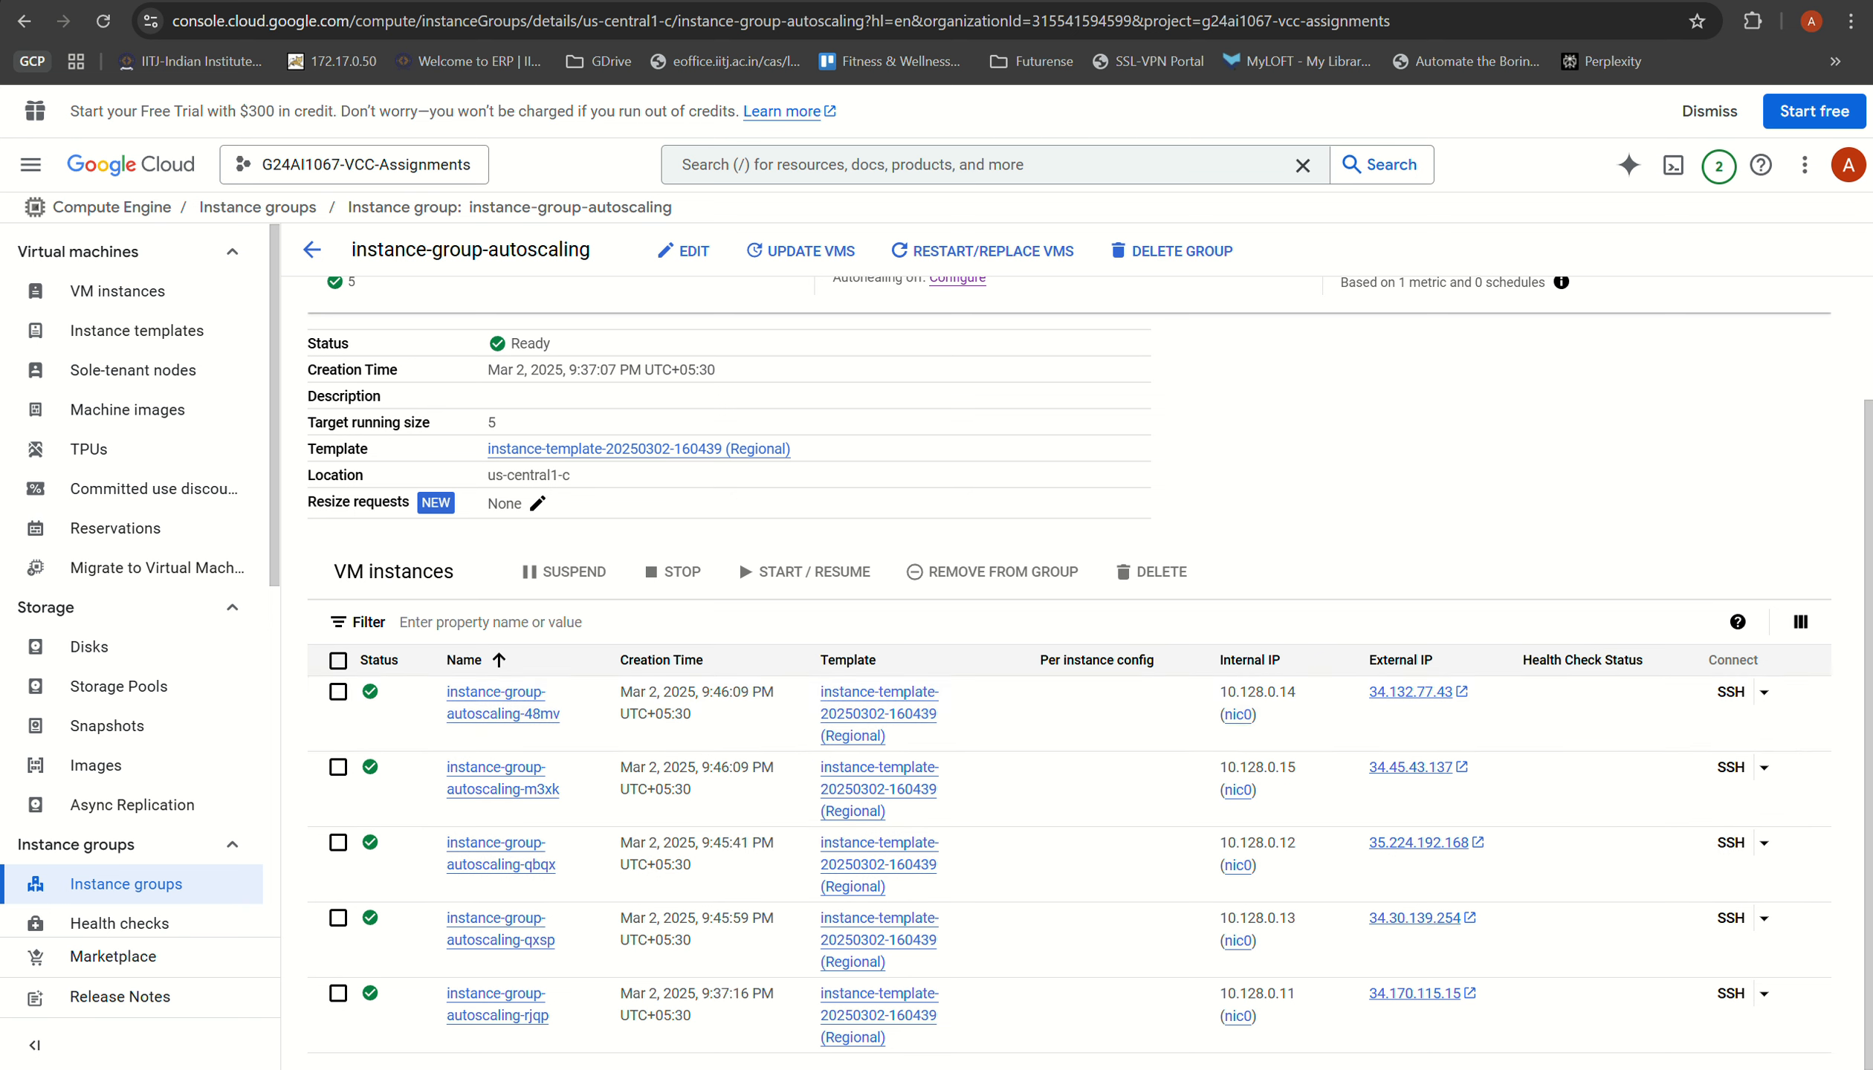
Step: Run "pkill stress" twice in the SSH session of instance-group-autoscaling-rjqp to end any remaining stress processes
mouse_move(1108, 1069)
left_click(1227, 966)
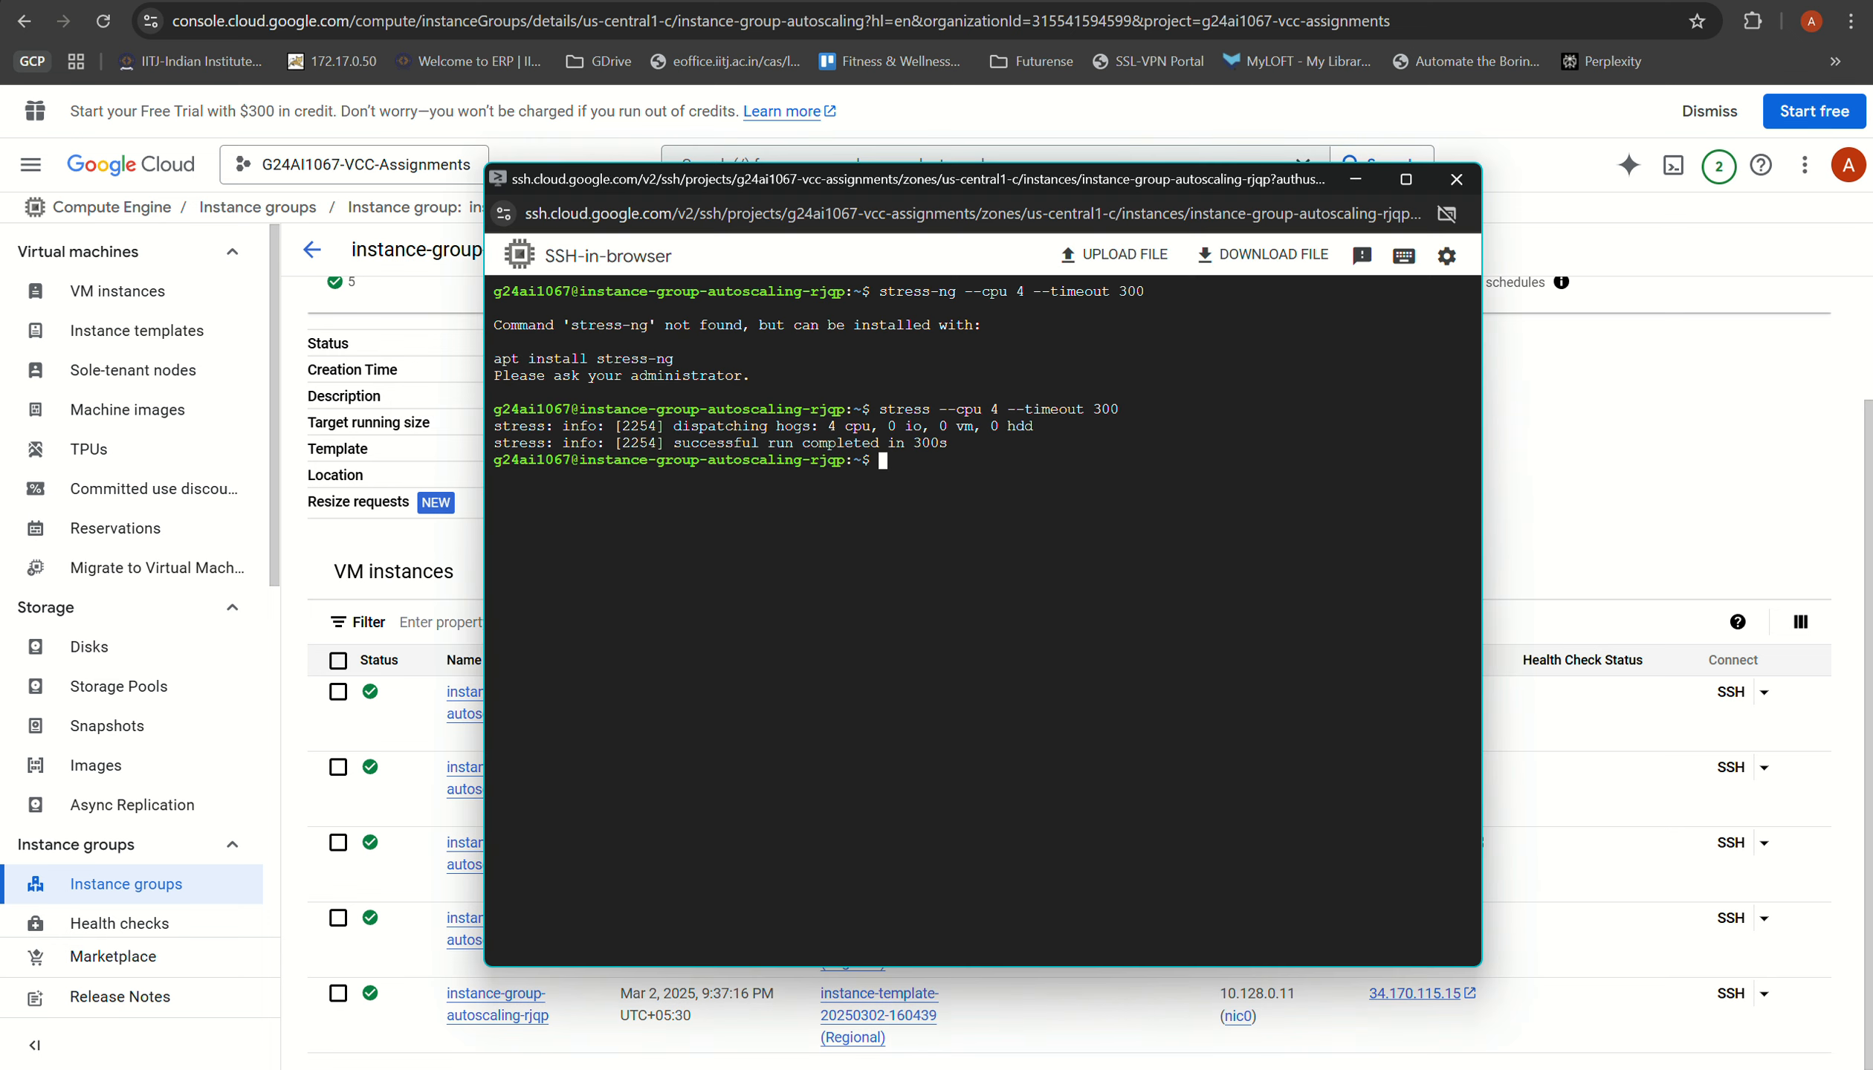
type("pkill")
type(" stres")
type("s")
key("Return")
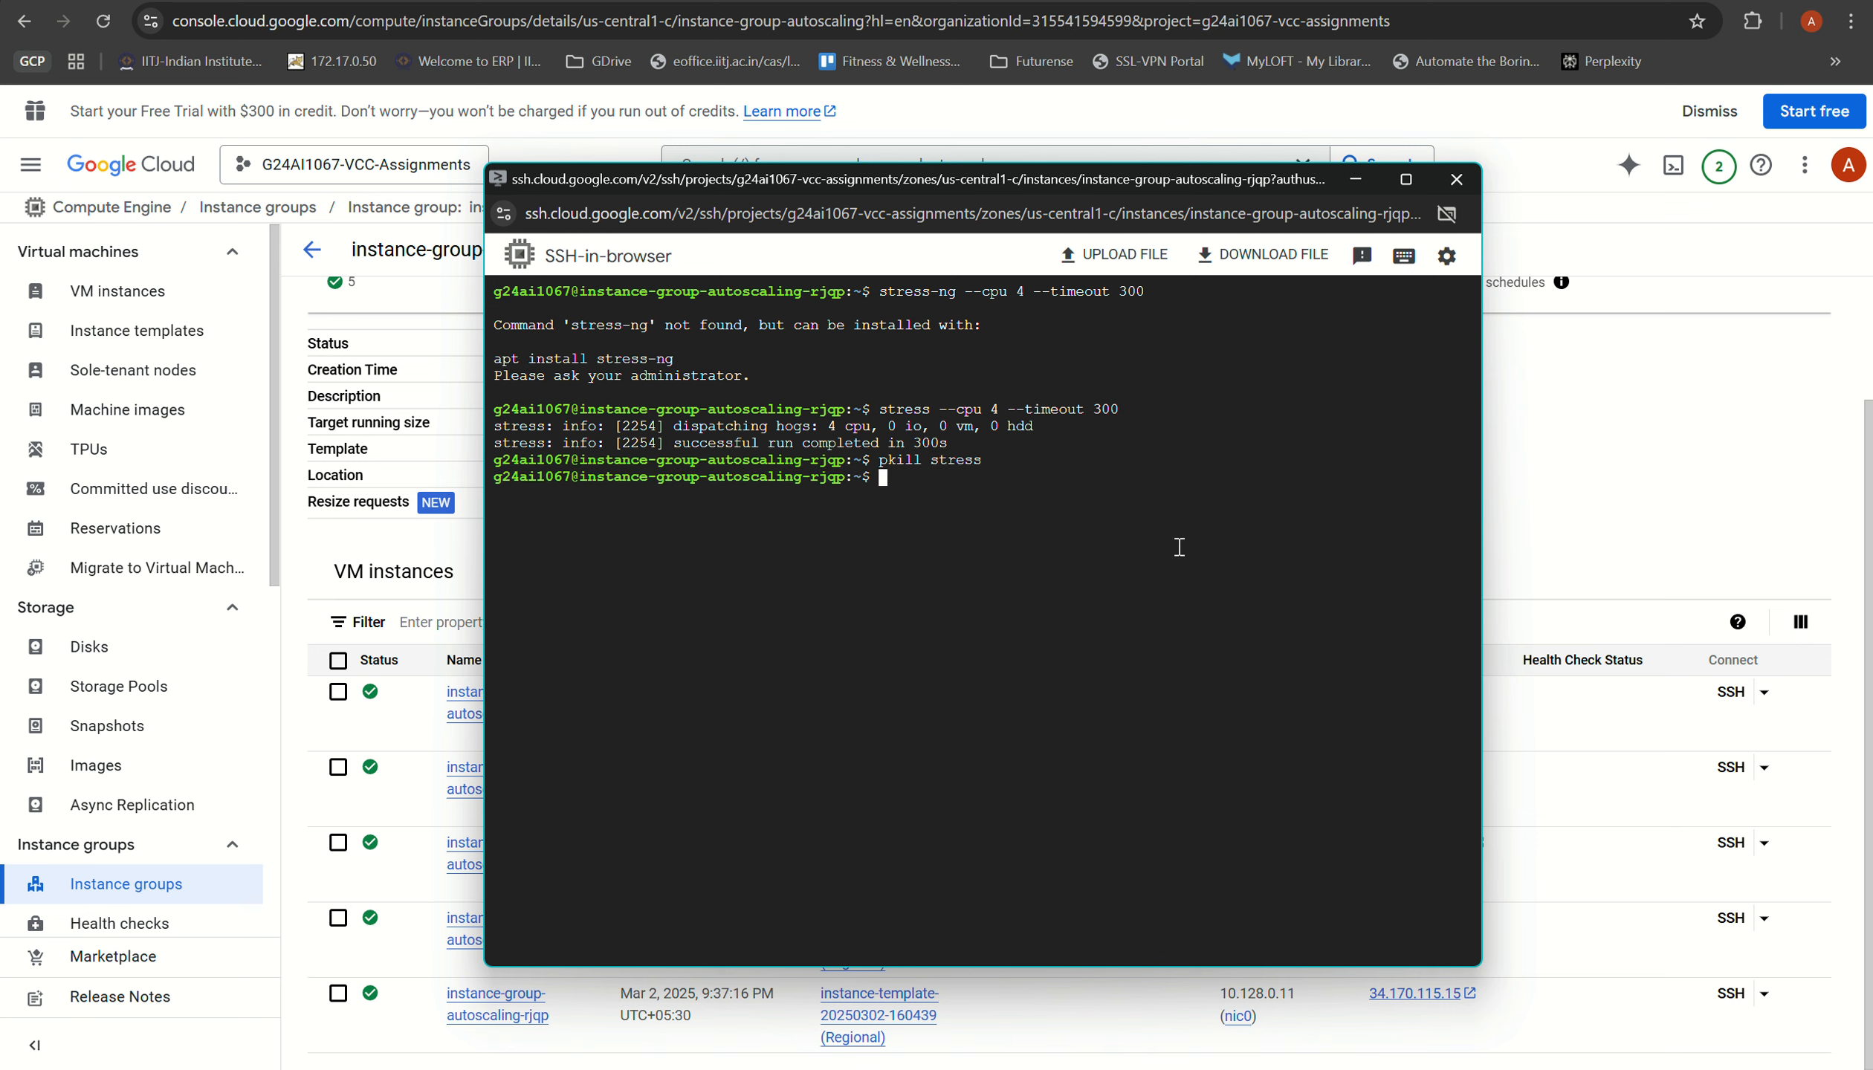
key("Up")
key("Return")
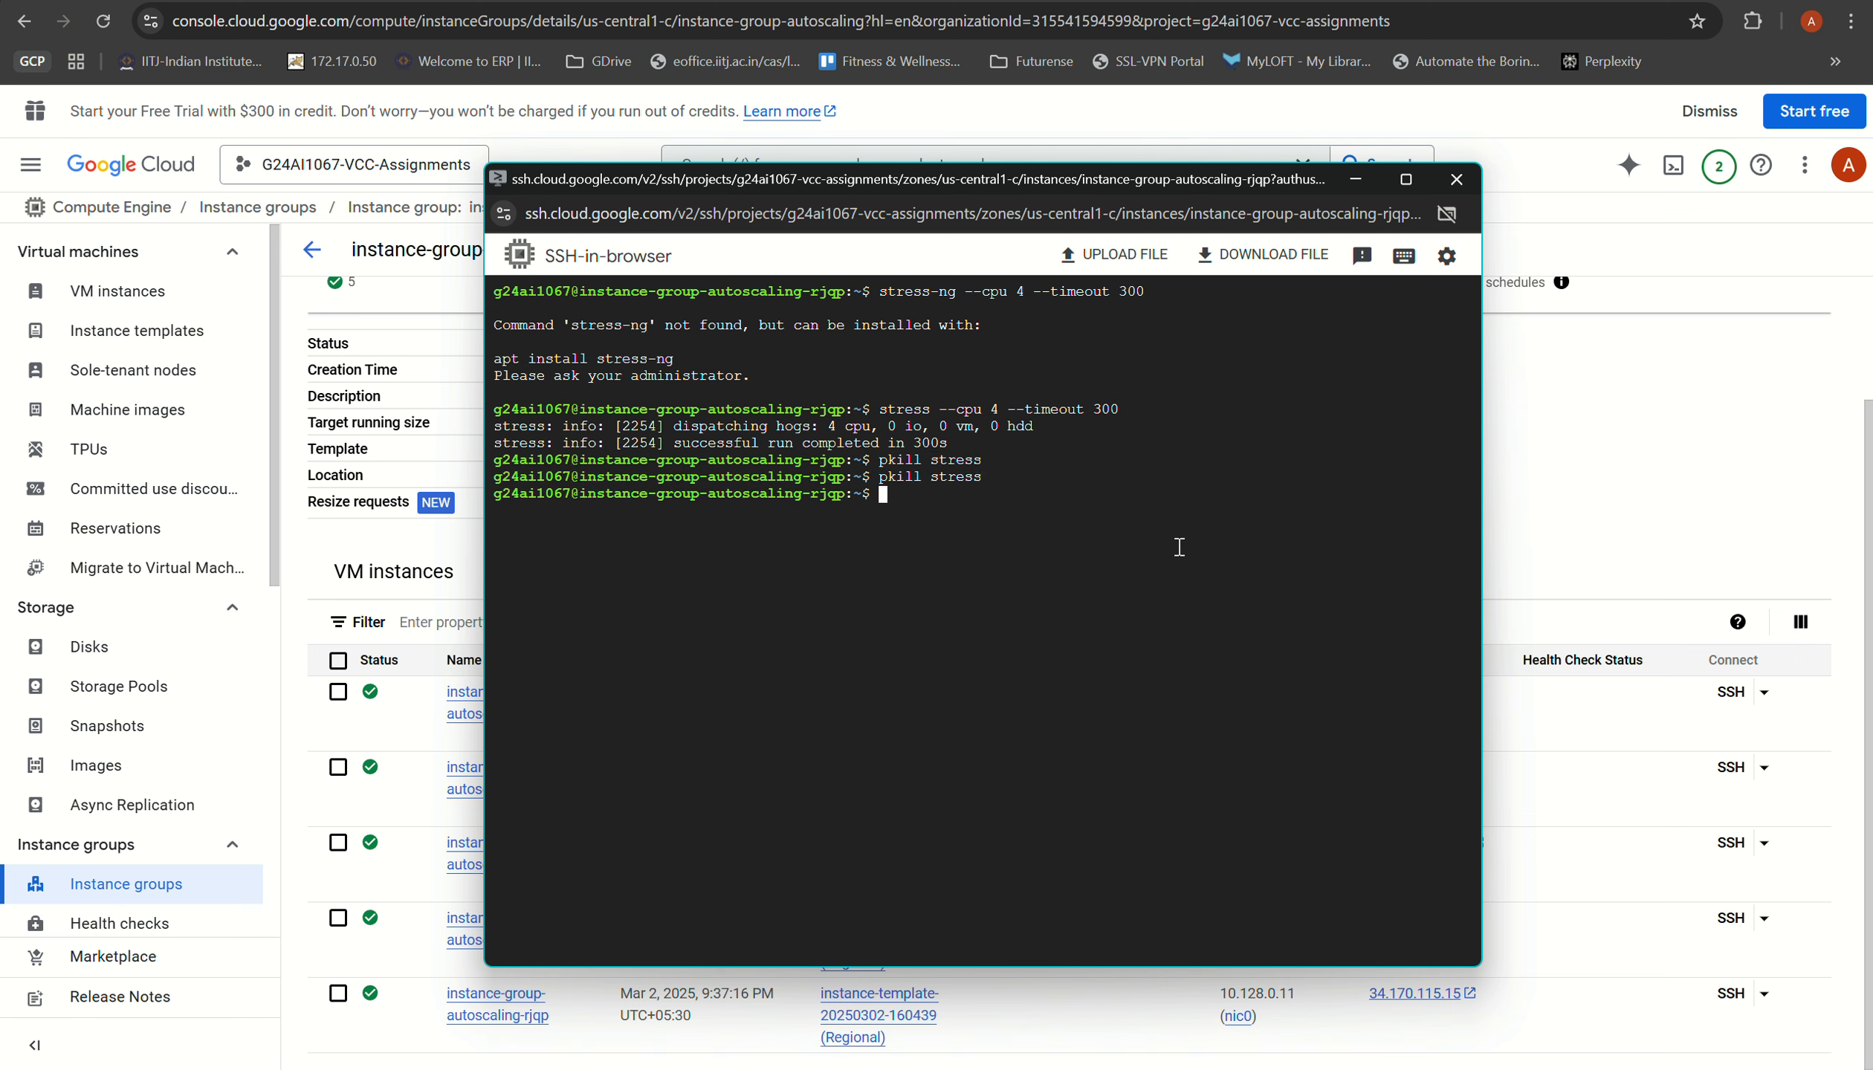
Step: Check the autoscaling group's overview, refresh the VM instances list, and reopen the instance groups list
left_click(1371, 2)
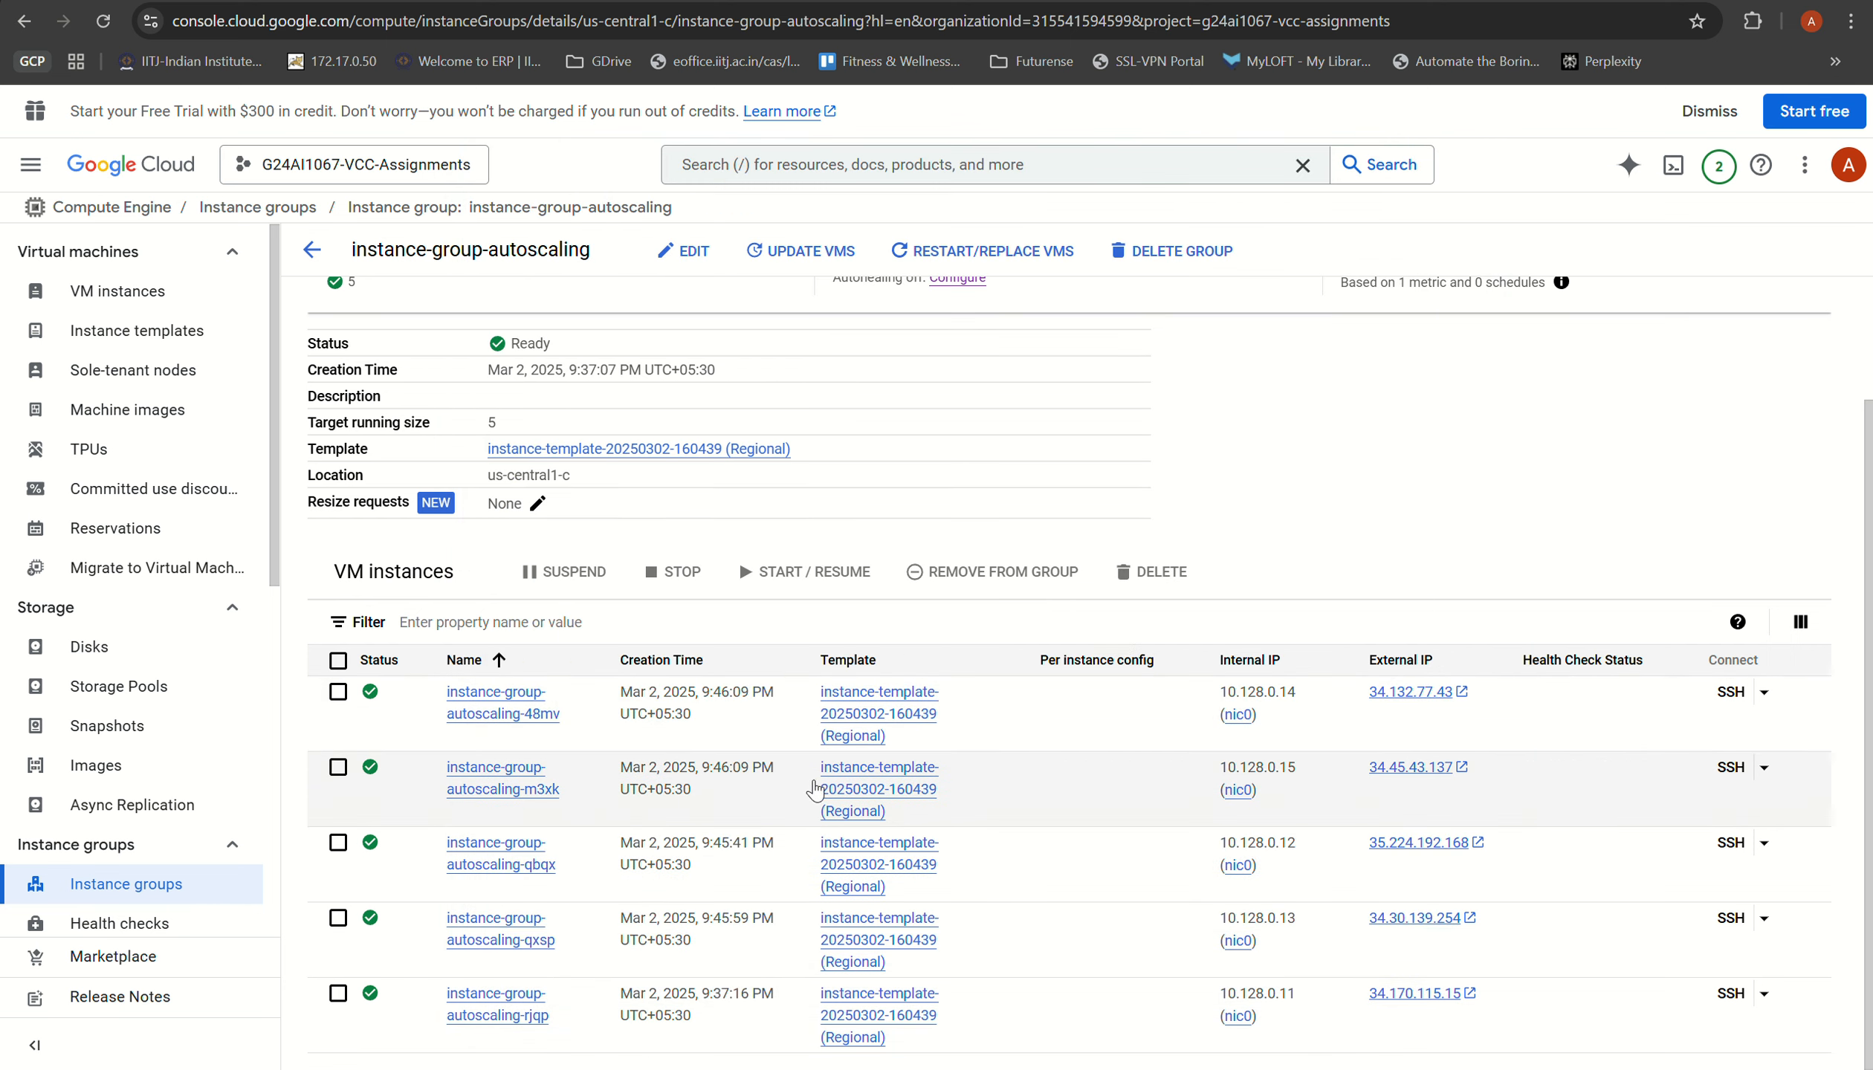
left_click(1491, 2)
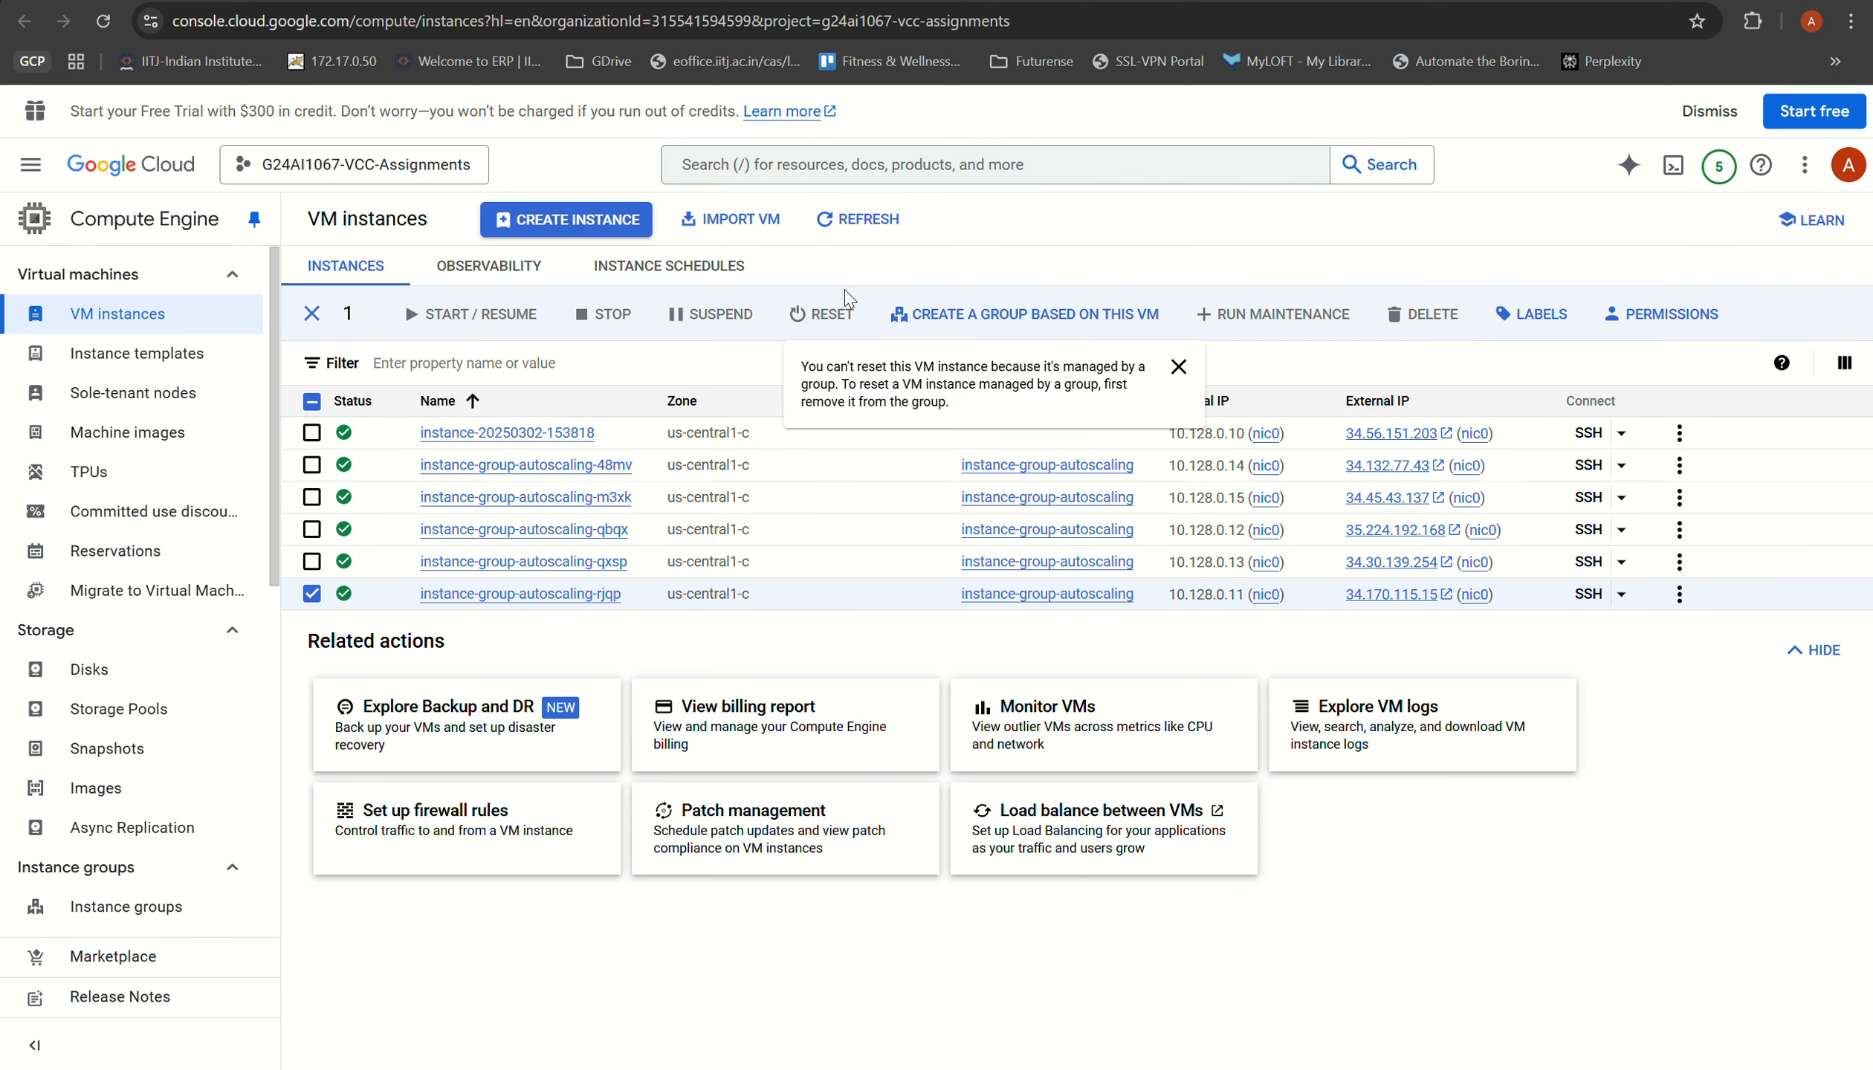
left_click(858, 220)
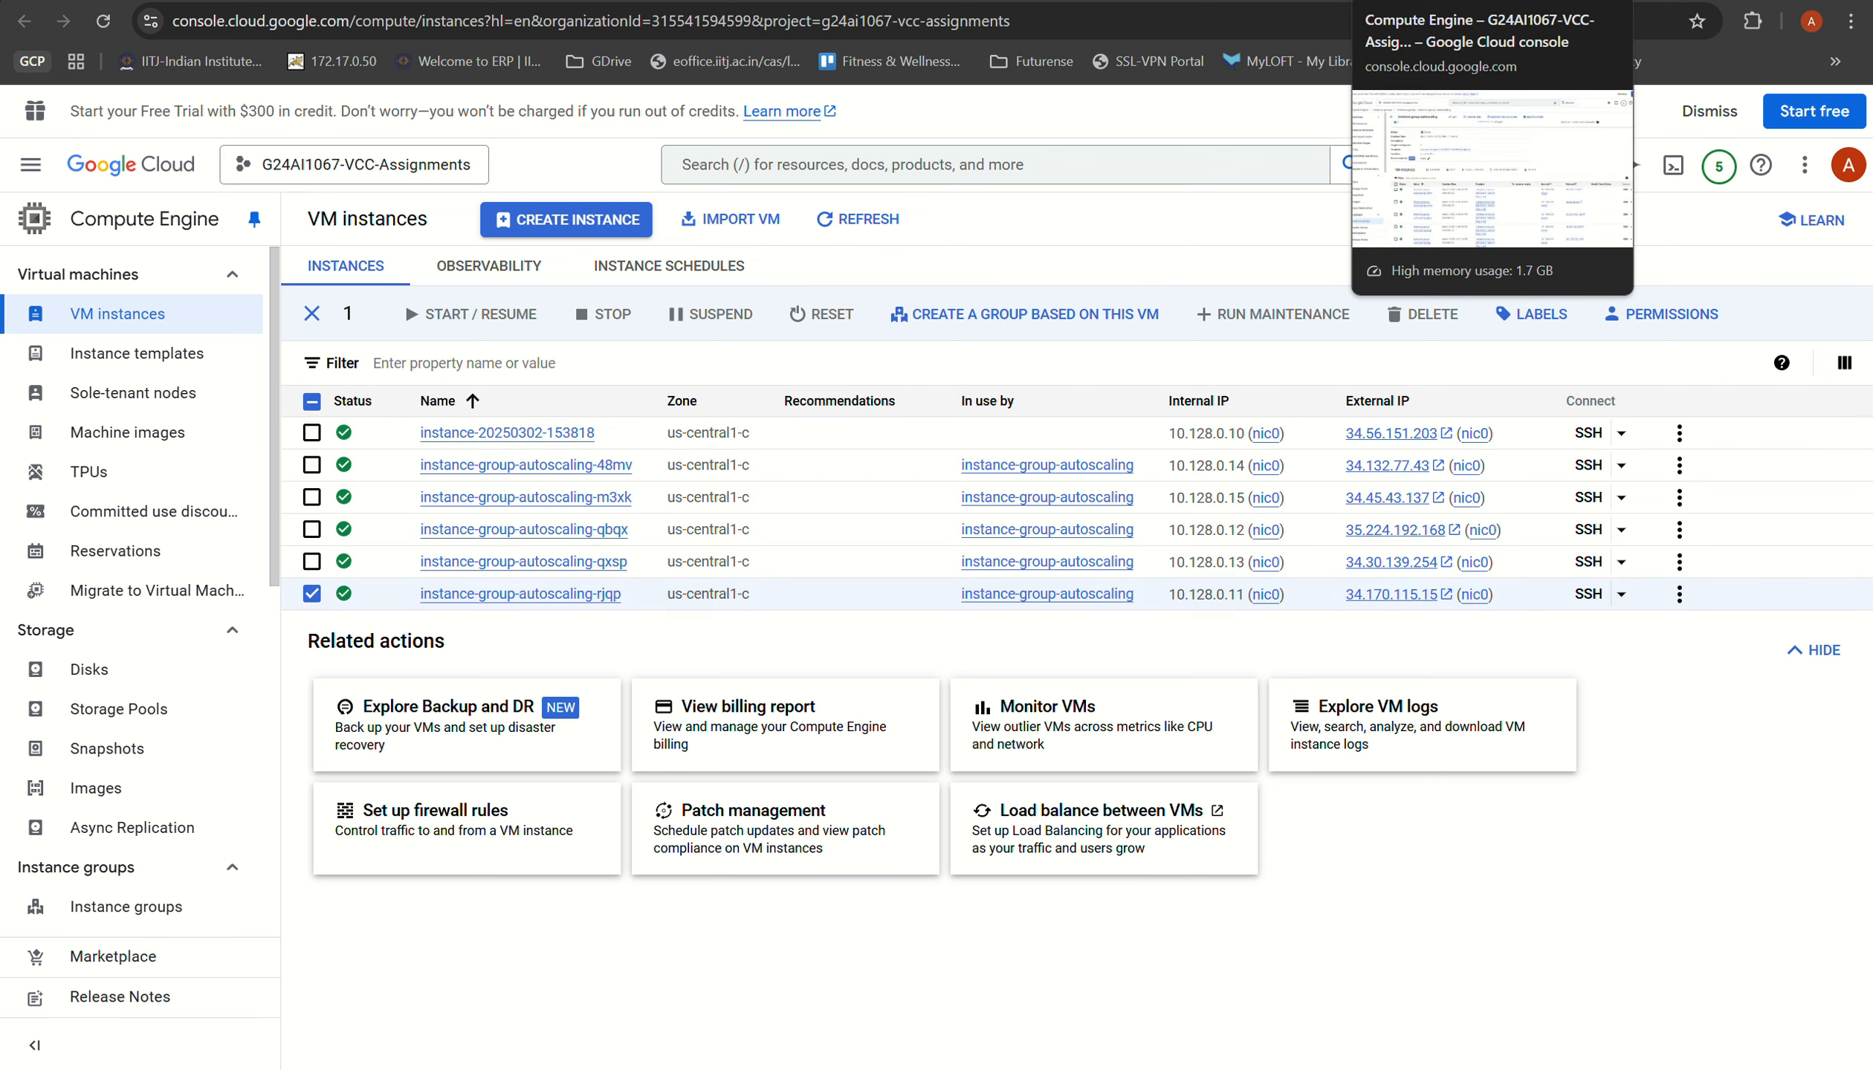
left_click(1420, 1)
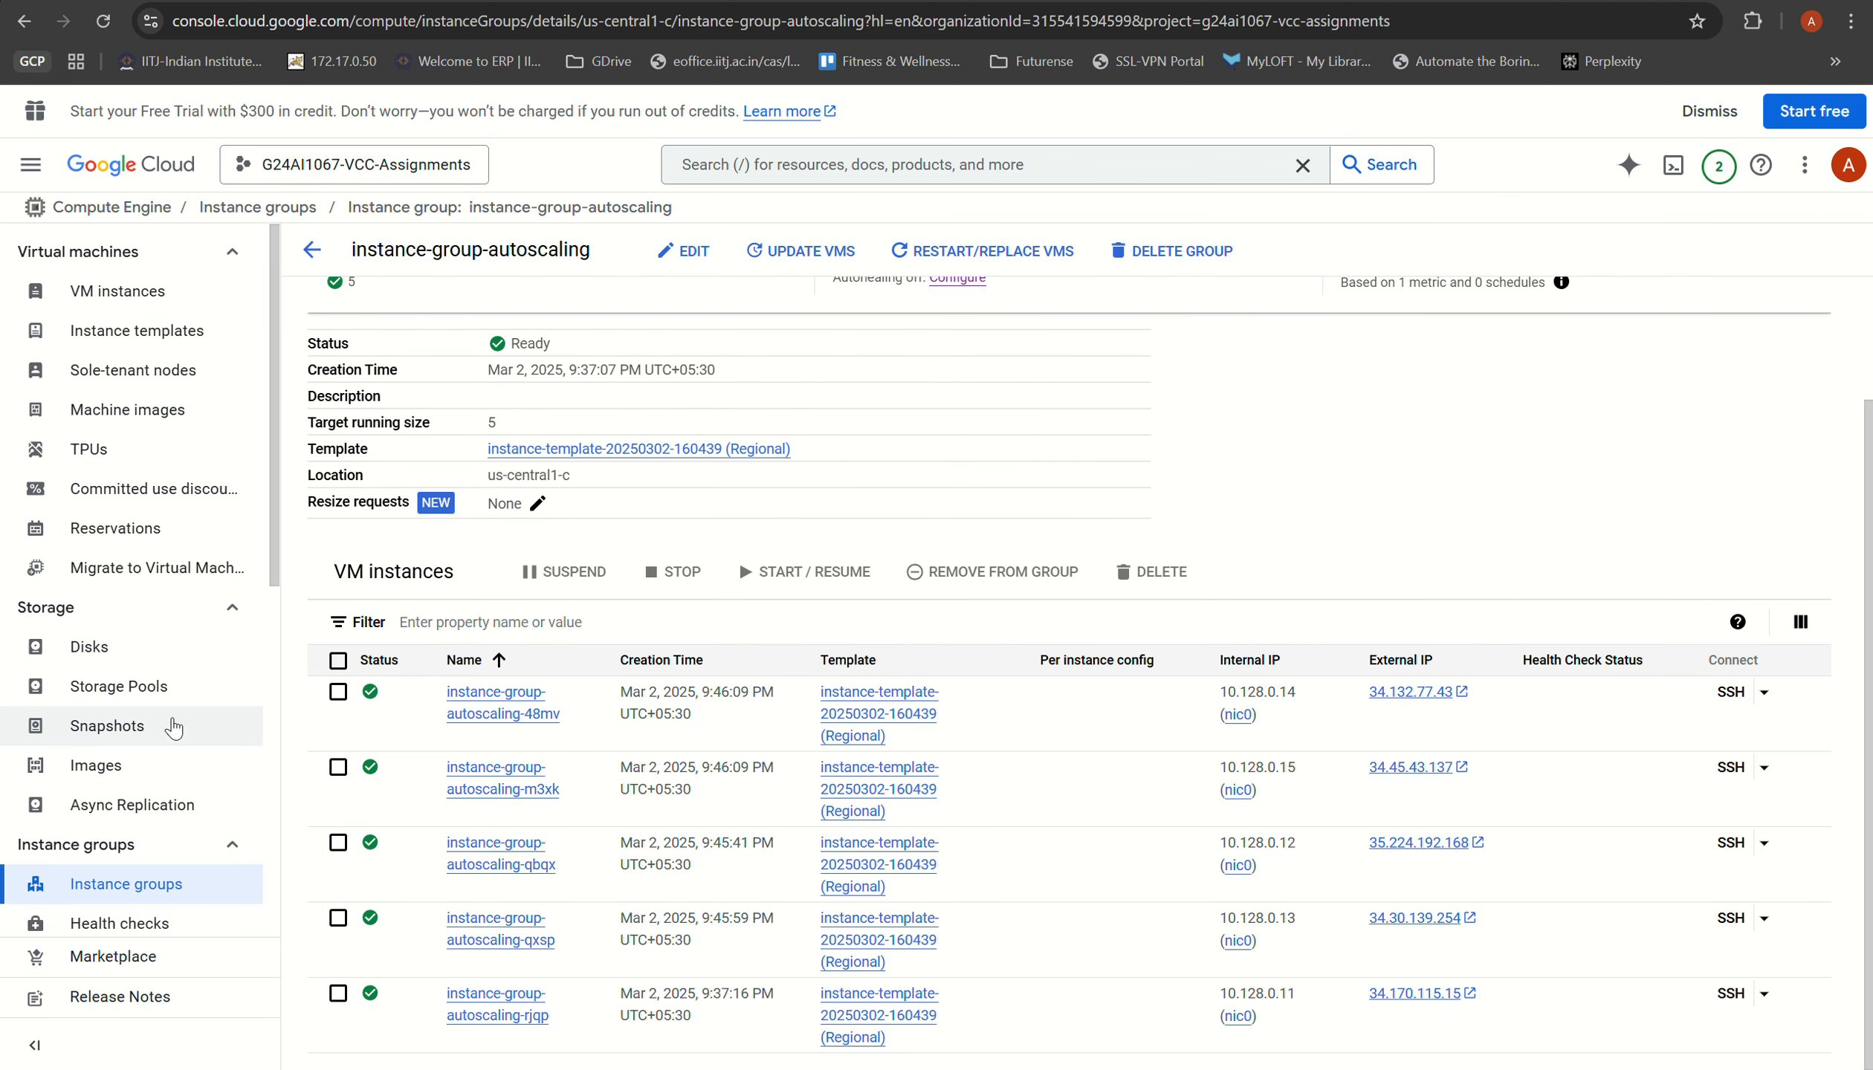
left_click(133, 896)
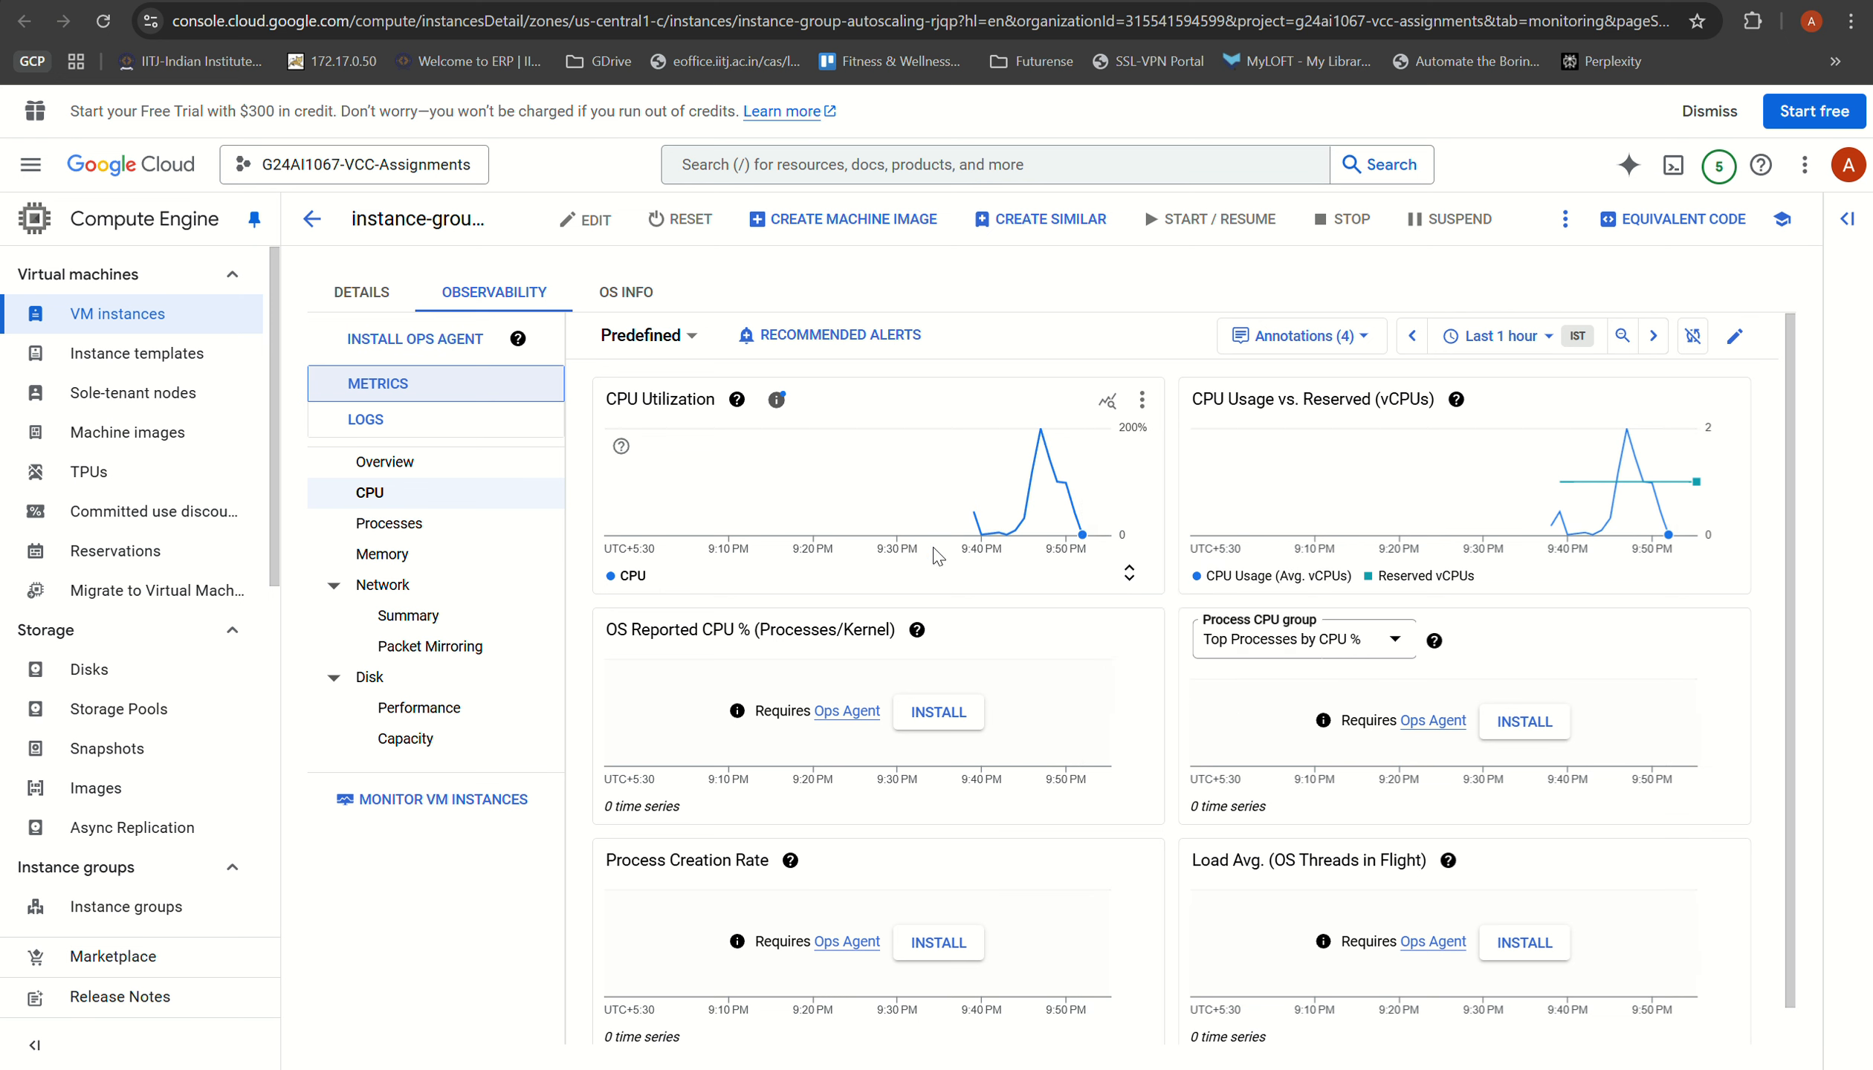
Step: Examine the CPU charts of instance-group-autoscaling-rjqp and check the instances' statuses in the VM instances list
mouse_move(1083, 509)
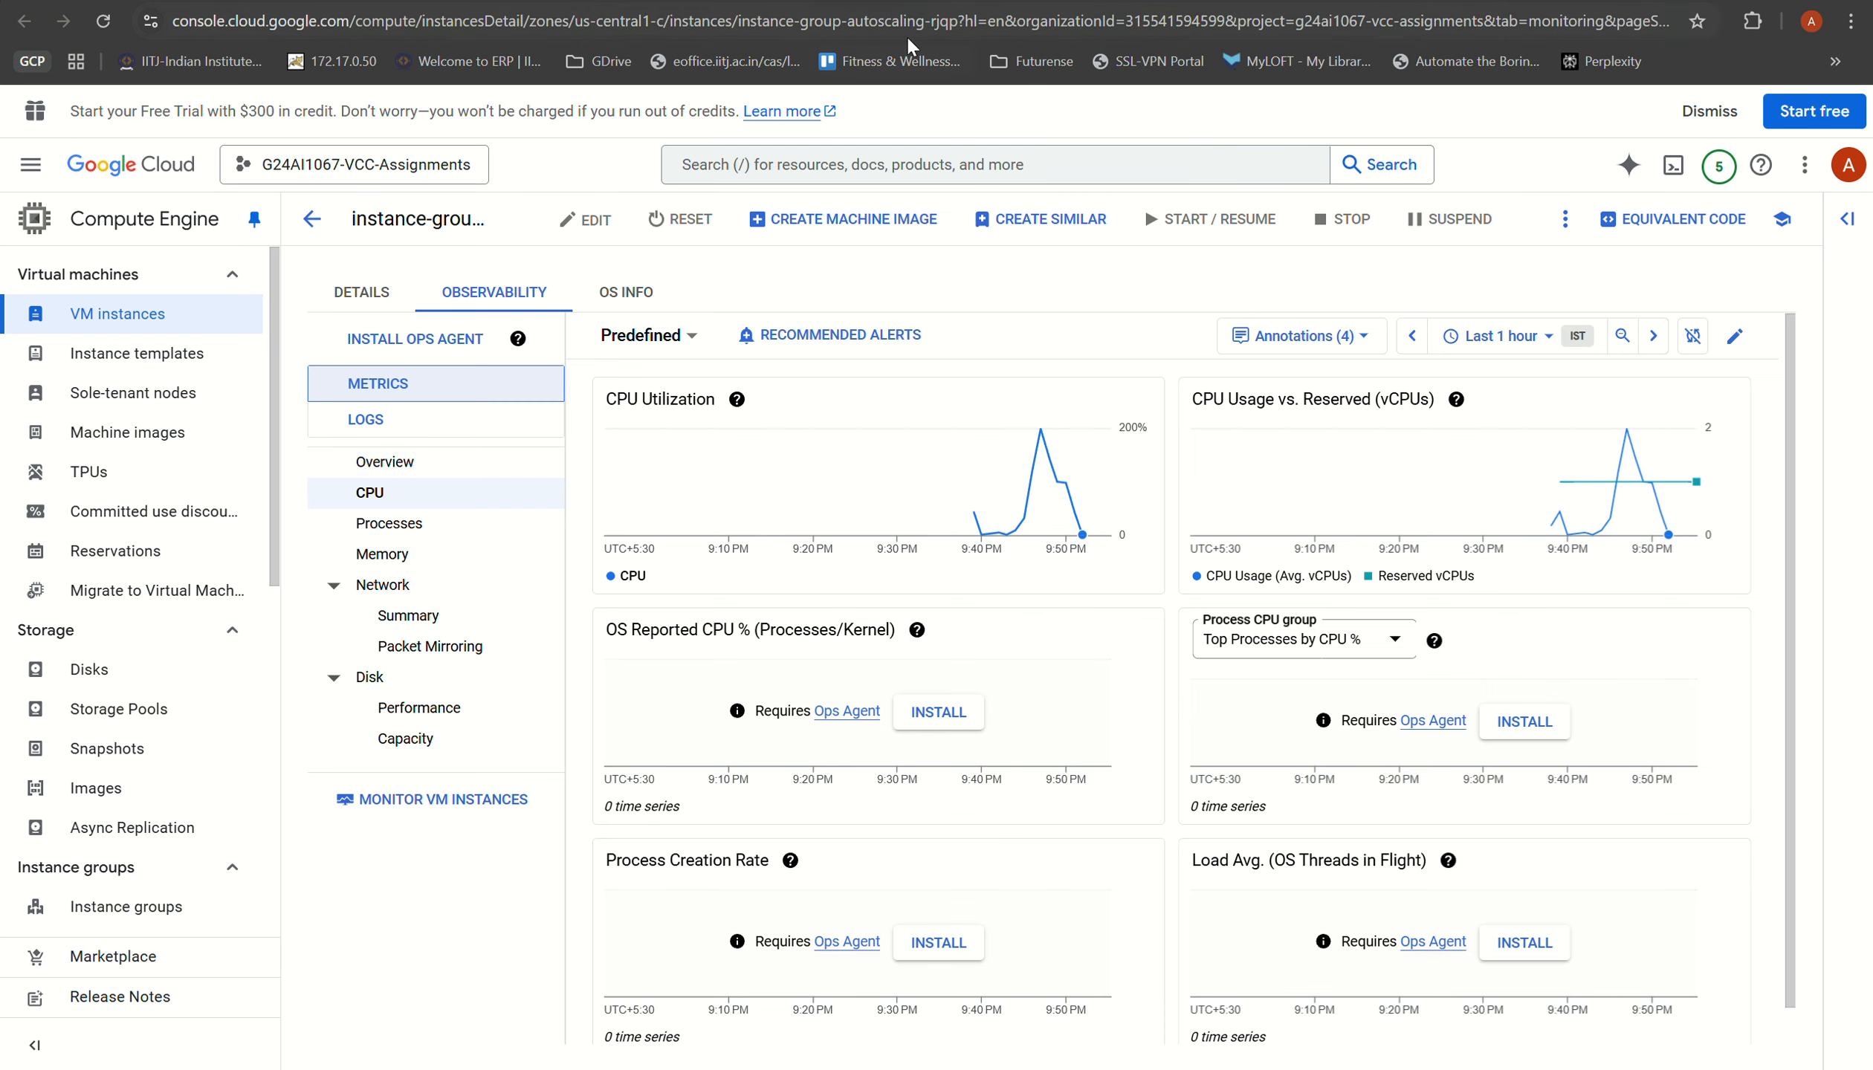
left_click(1483, 2)
left_click(691, 2)
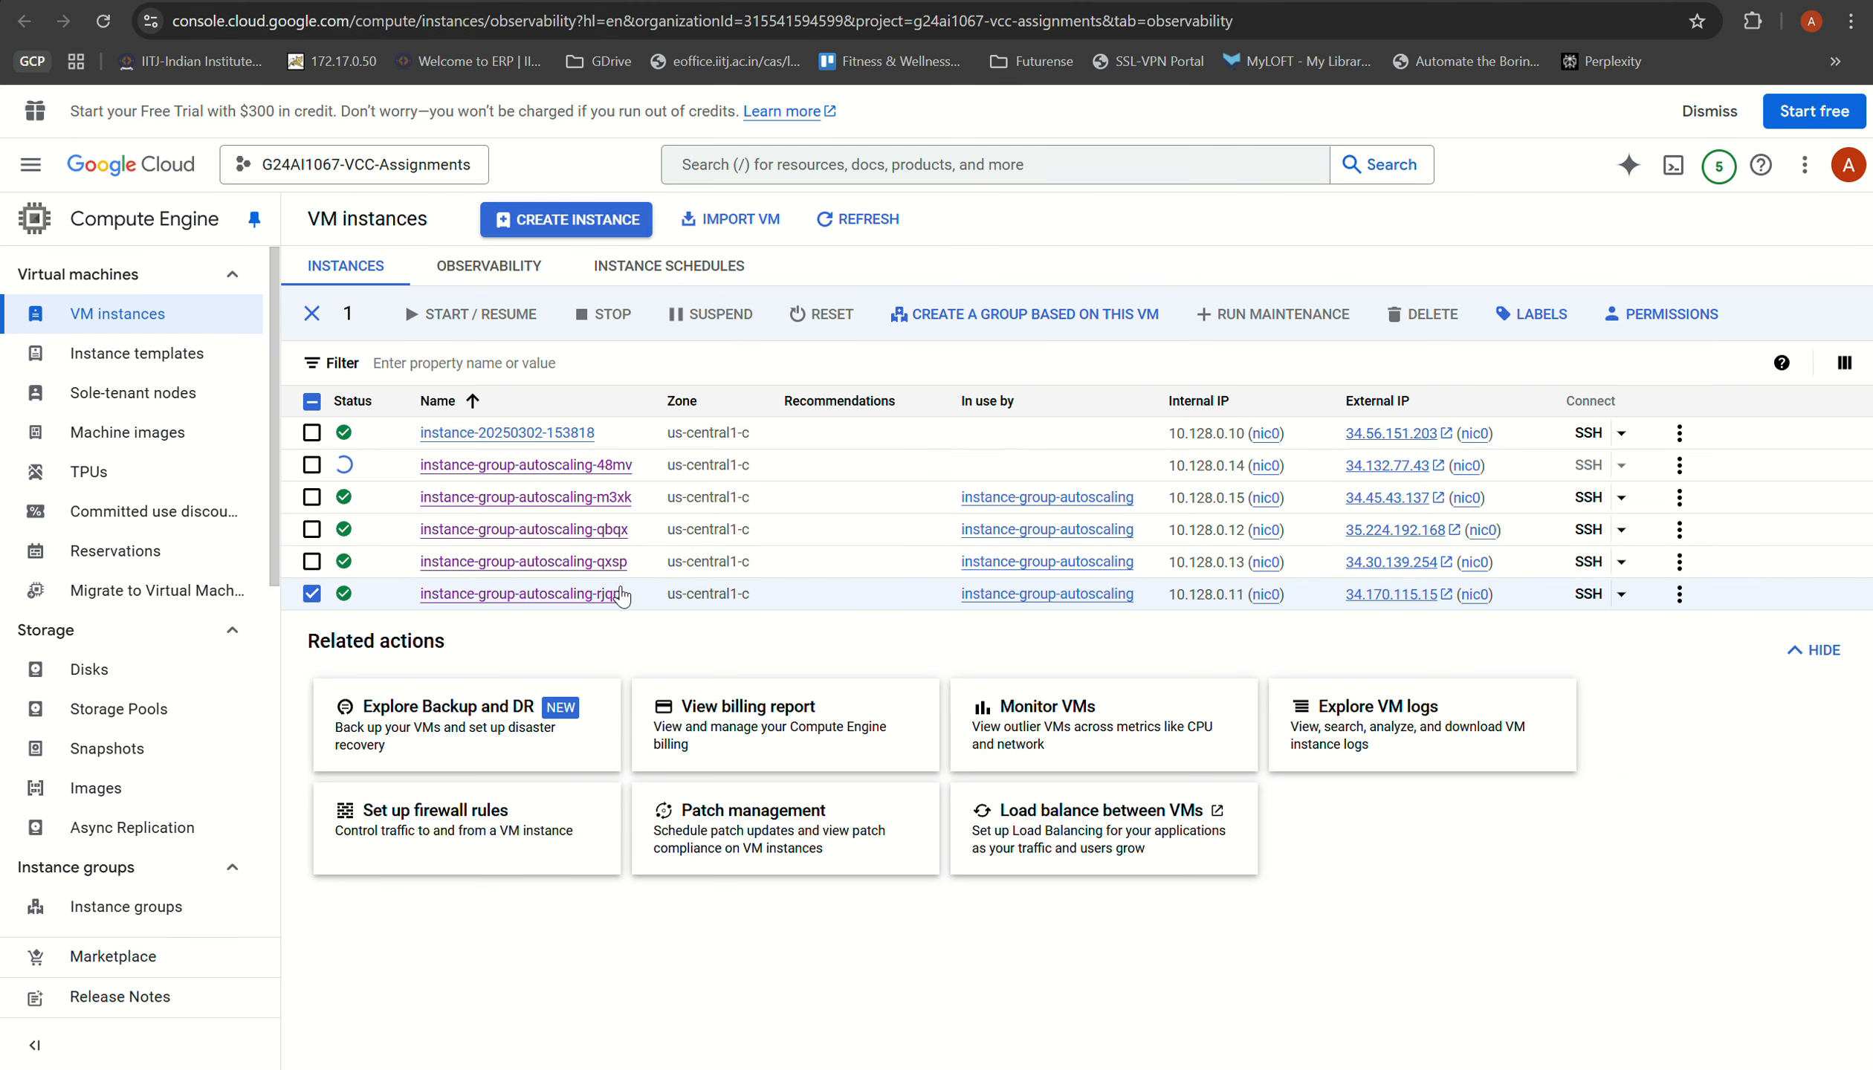
mouse_move(343, 470)
Step: Reopen the CPU metrics in the observability page of instance-group-autoscaling-rjqp and examine its CPU utilization chart
left_click(1583, 2)
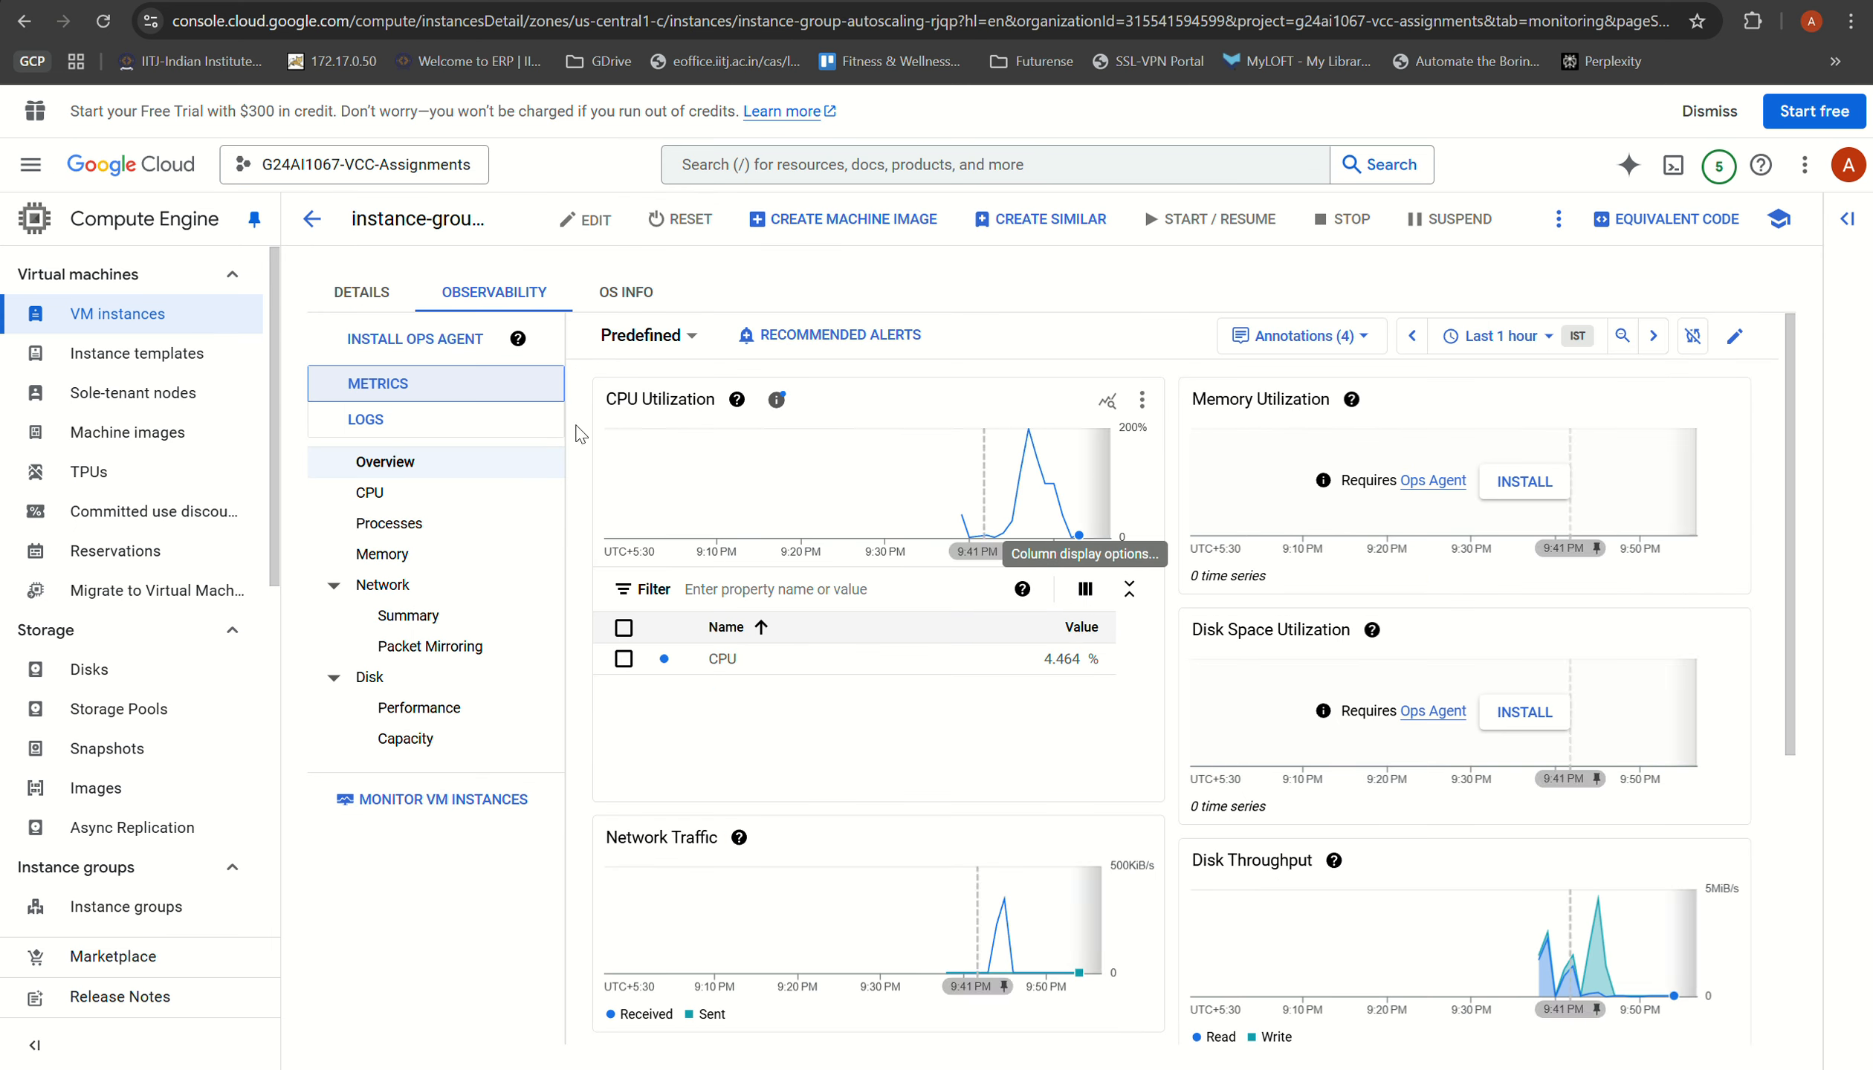
left_click(411, 520)
left_click(414, 496)
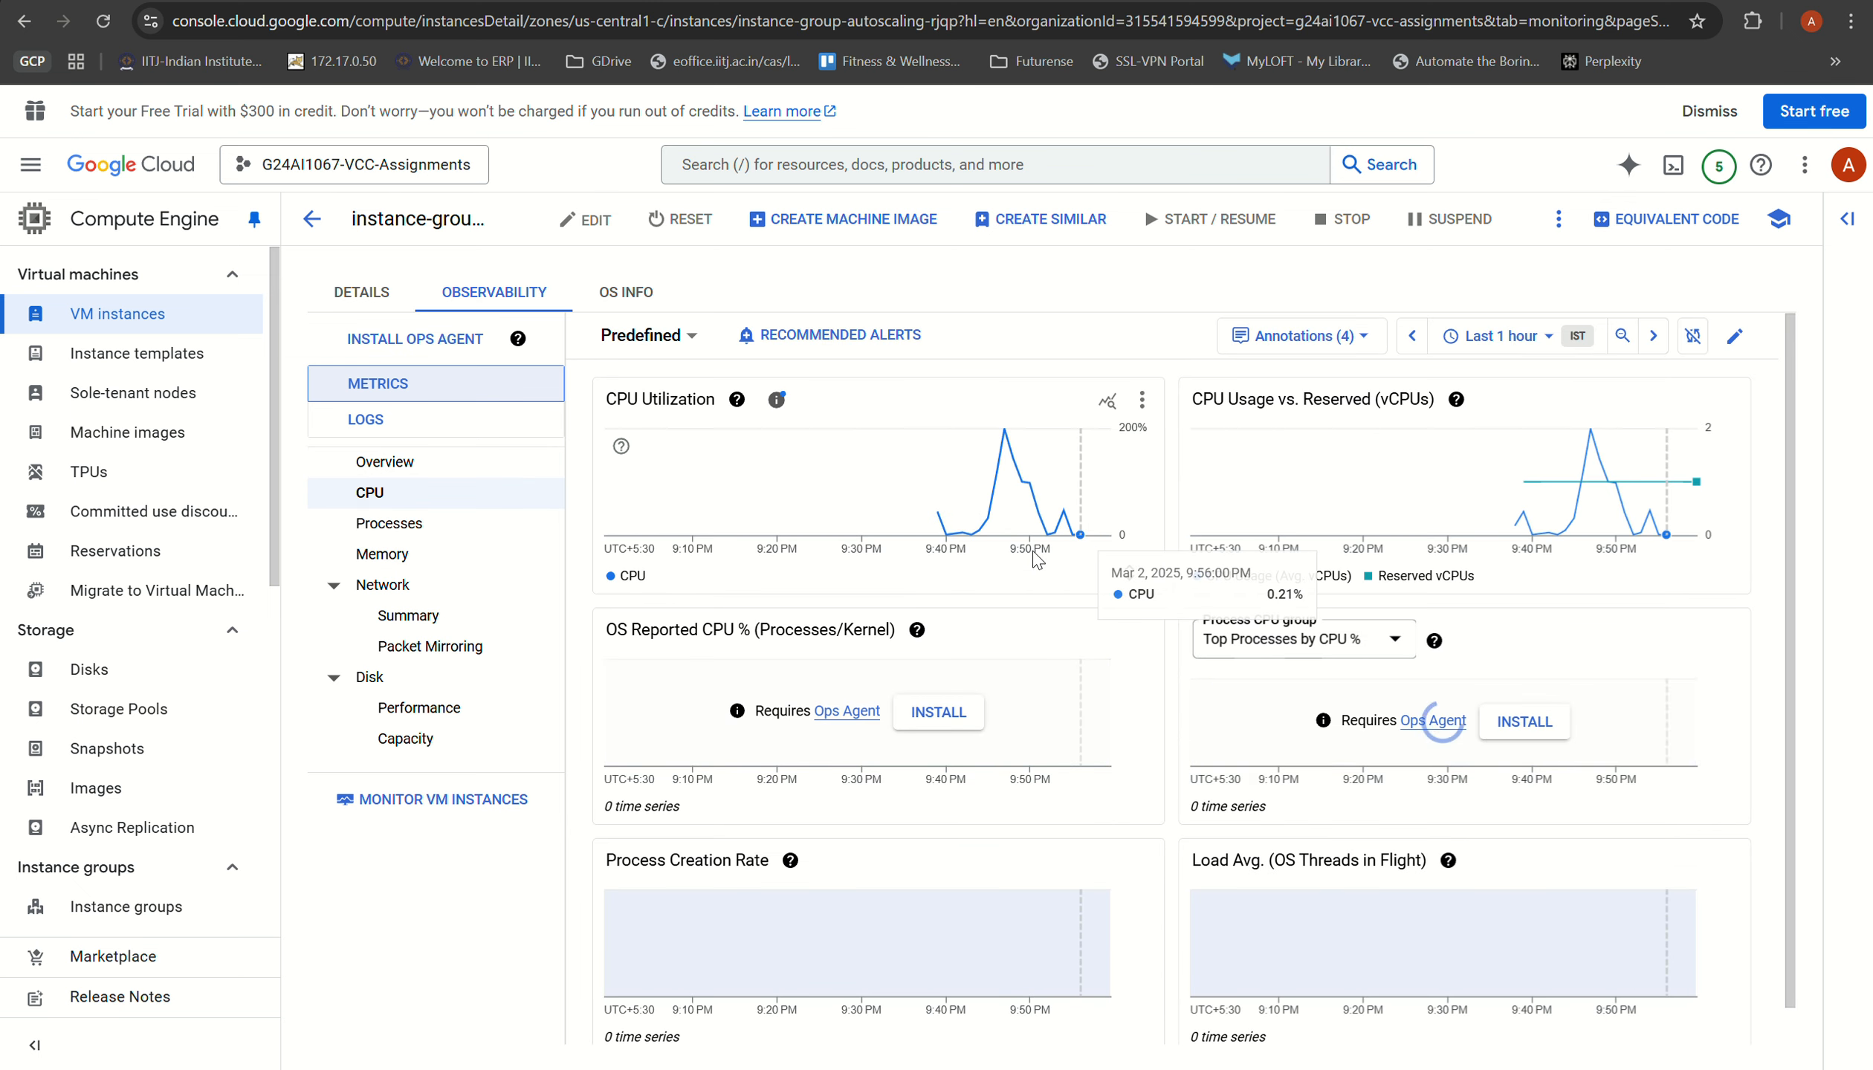
Step: Expand the CPU Utilization chart's legend table and check the status of instance-group-autoscaling-48mv in the VM instances list
left_click(1130, 574)
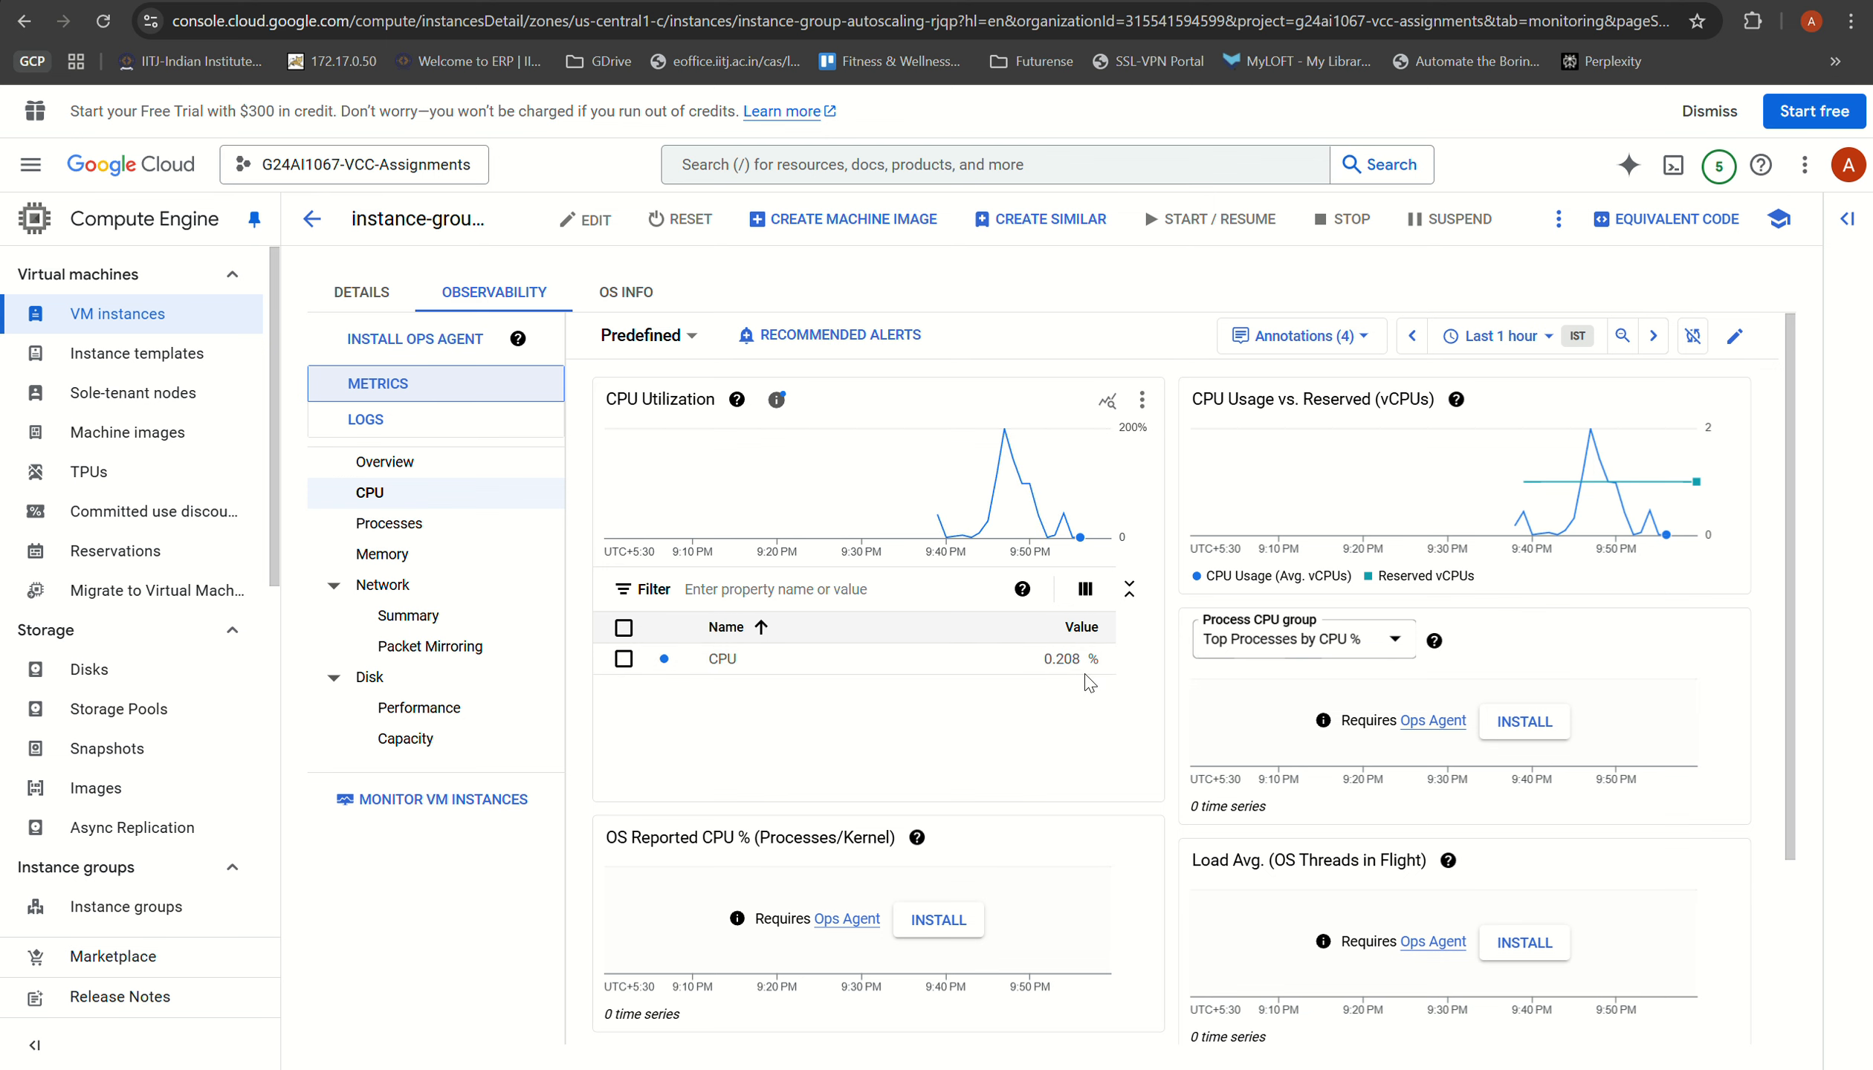
left_click(1512, 1)
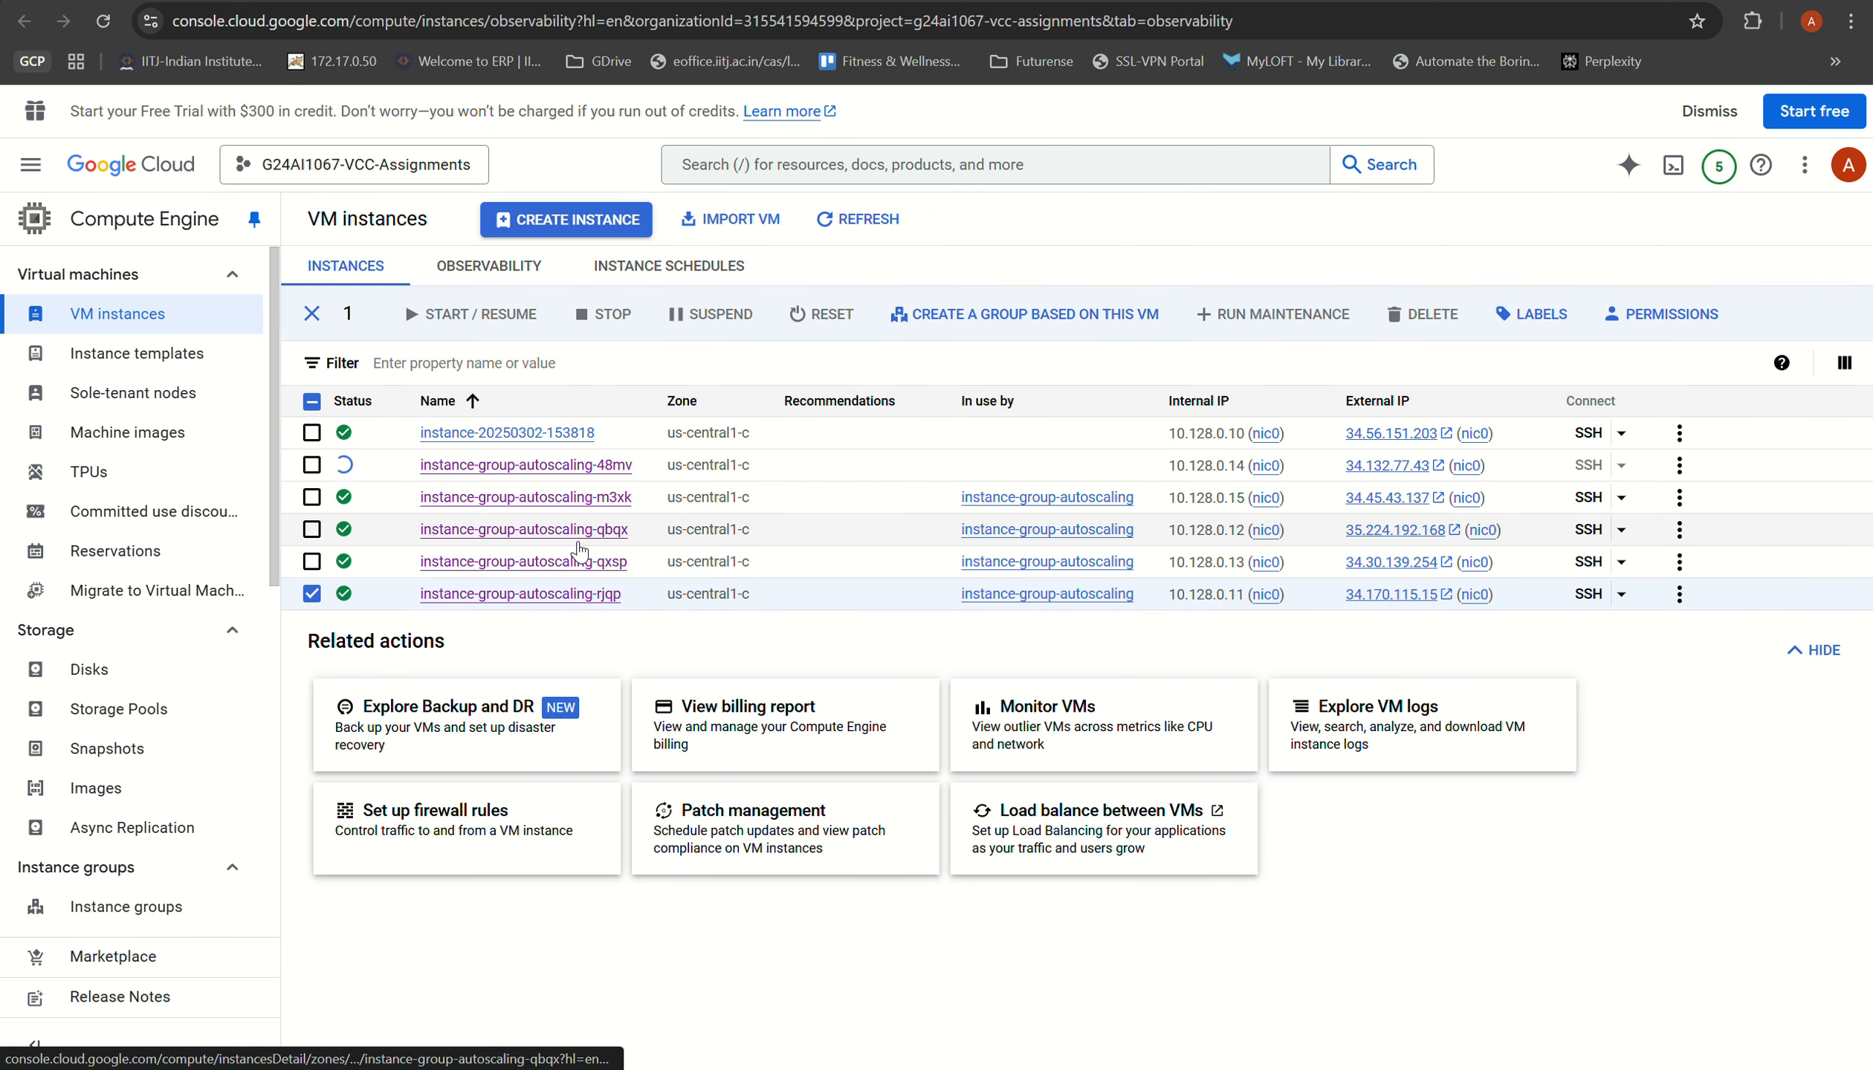
mouse_move(341, 472)
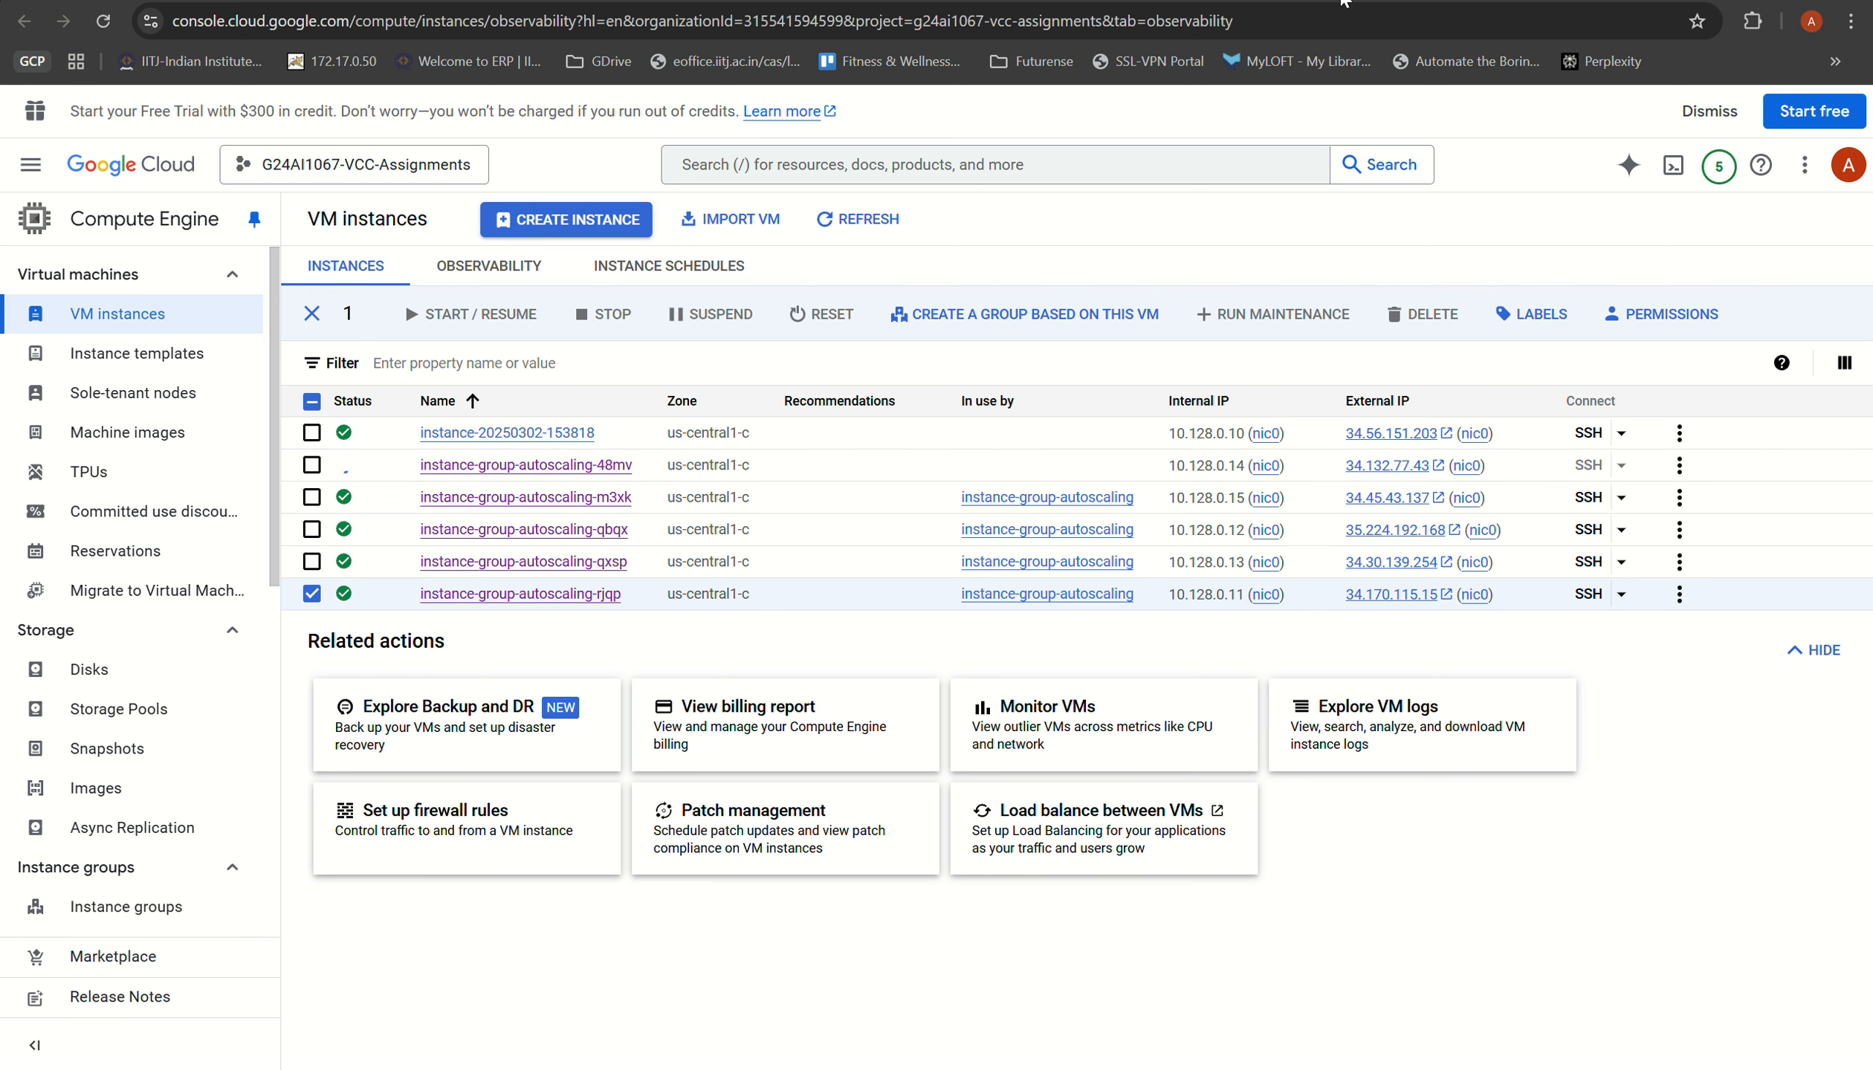
Step: Return from the autoscaling group's details to the instance groups list, and refresh the VM instances list twice to check the scale-in
left_click(1486, 1)
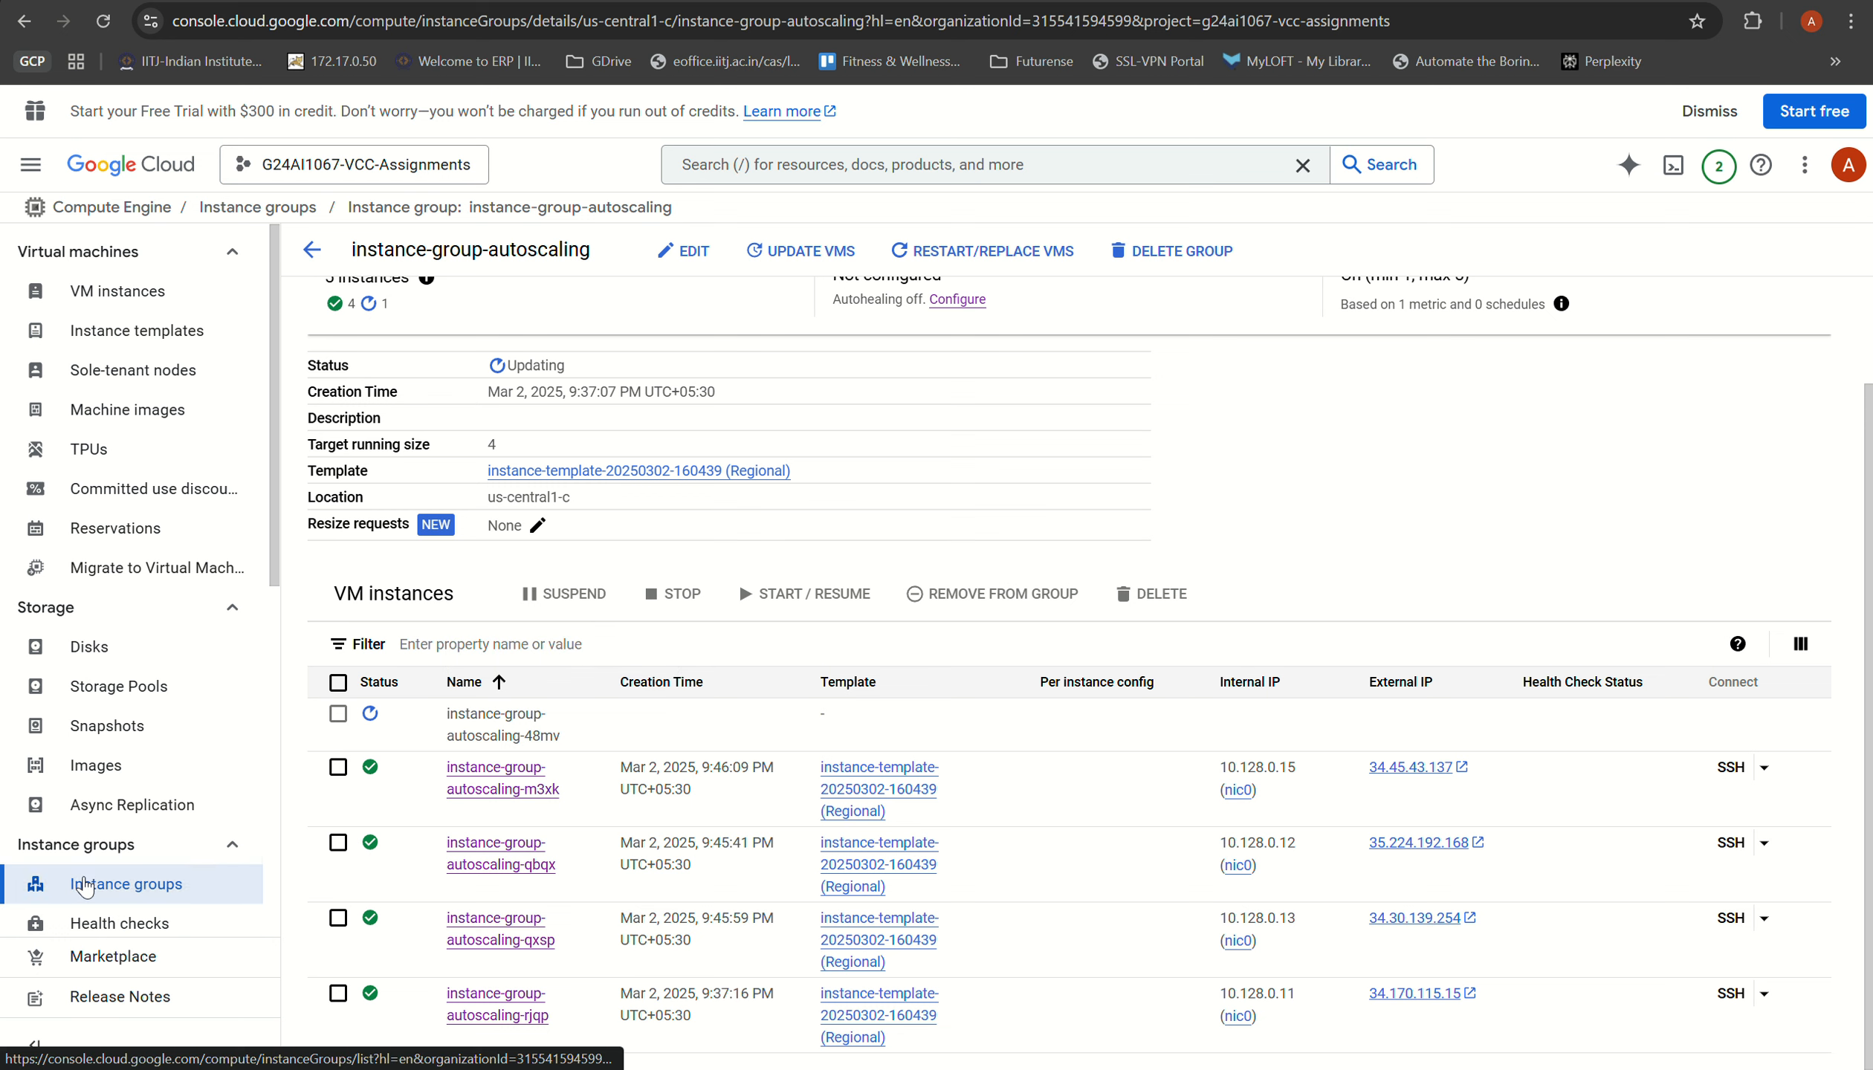
left_click(119, 884)
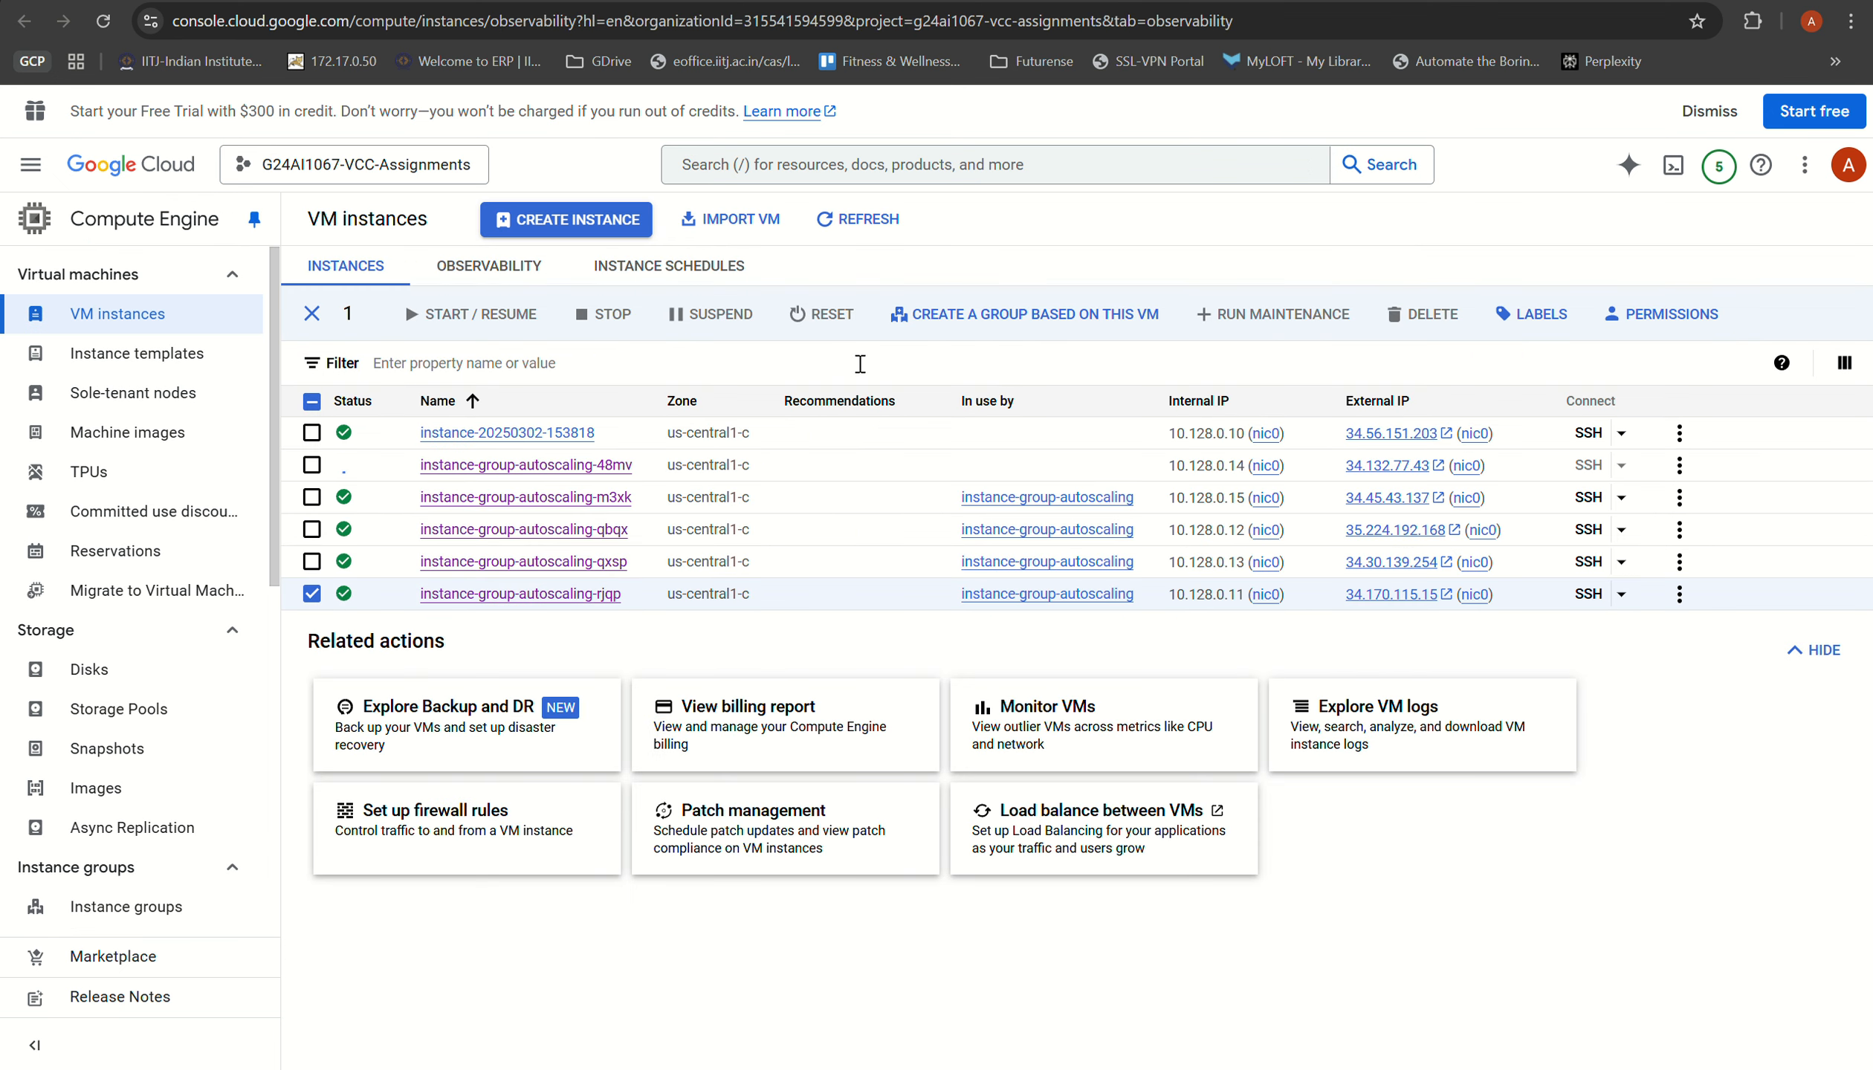
left_click(858, 219)
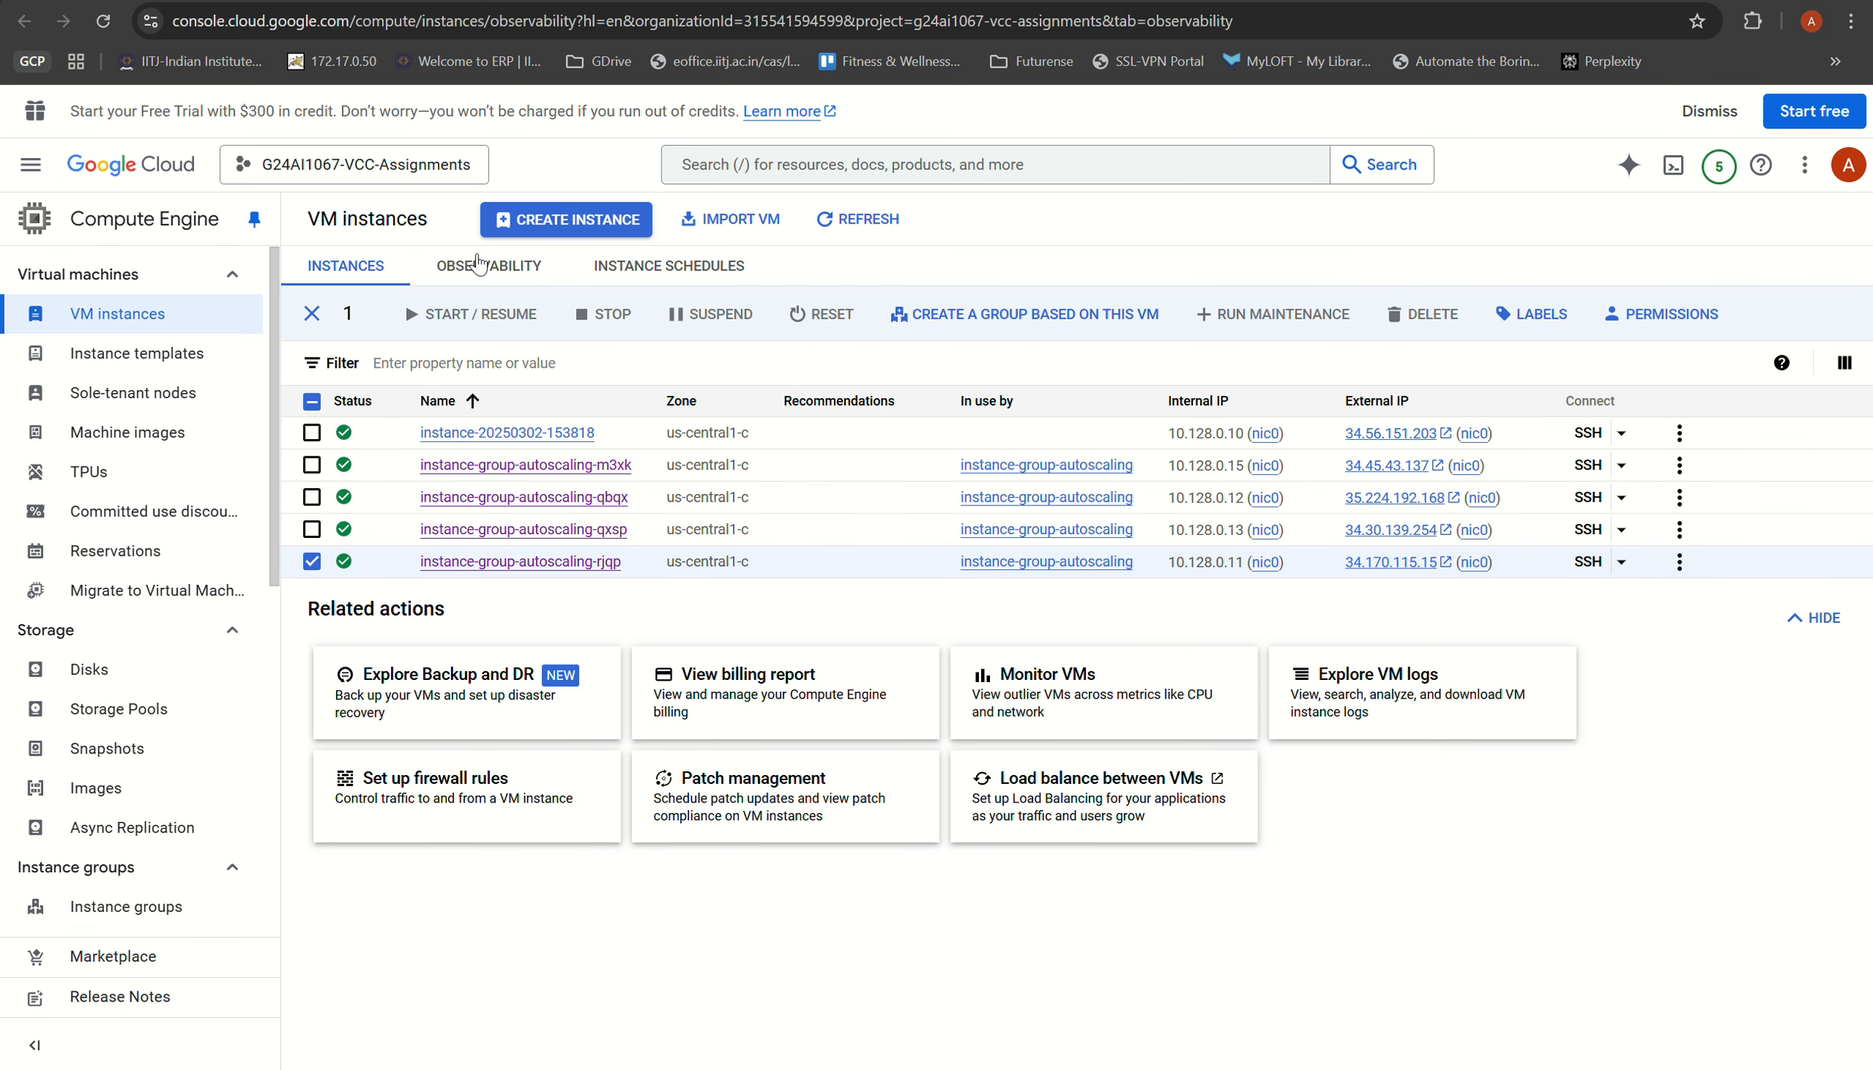
left_click(861, 218)
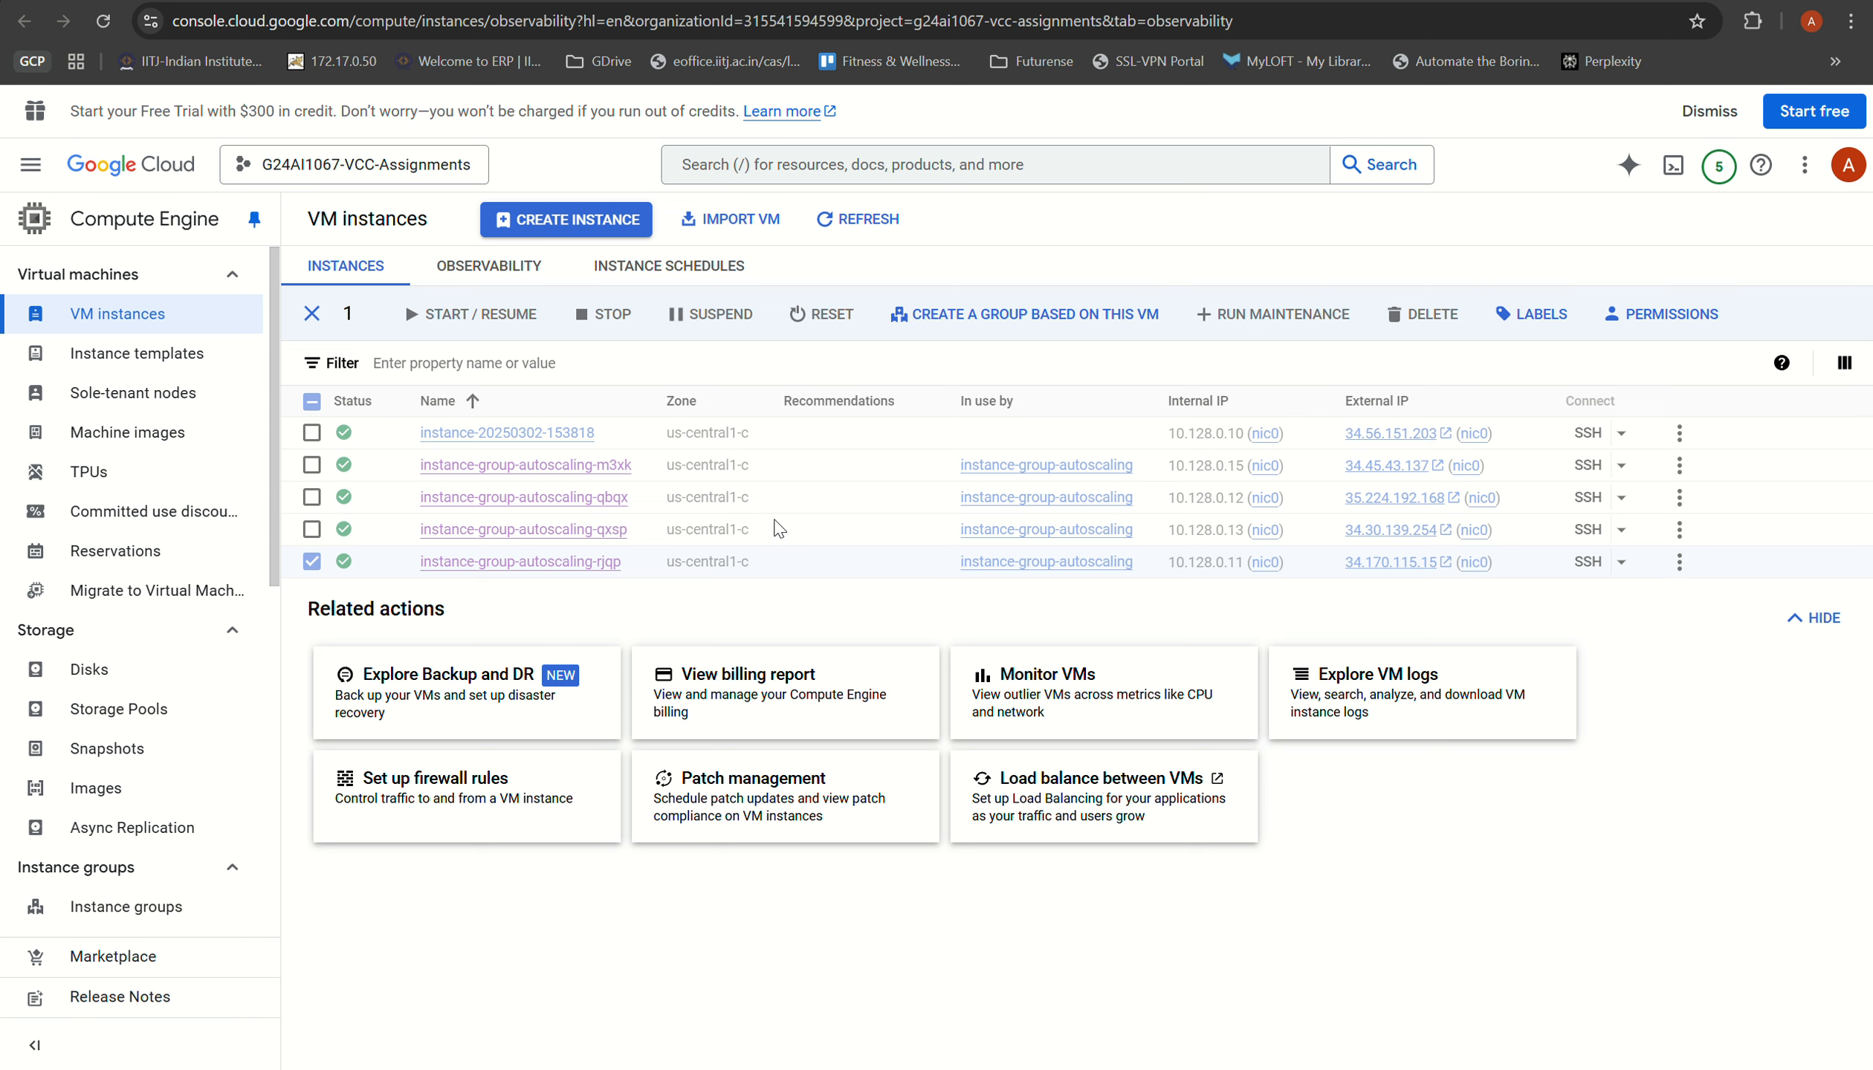